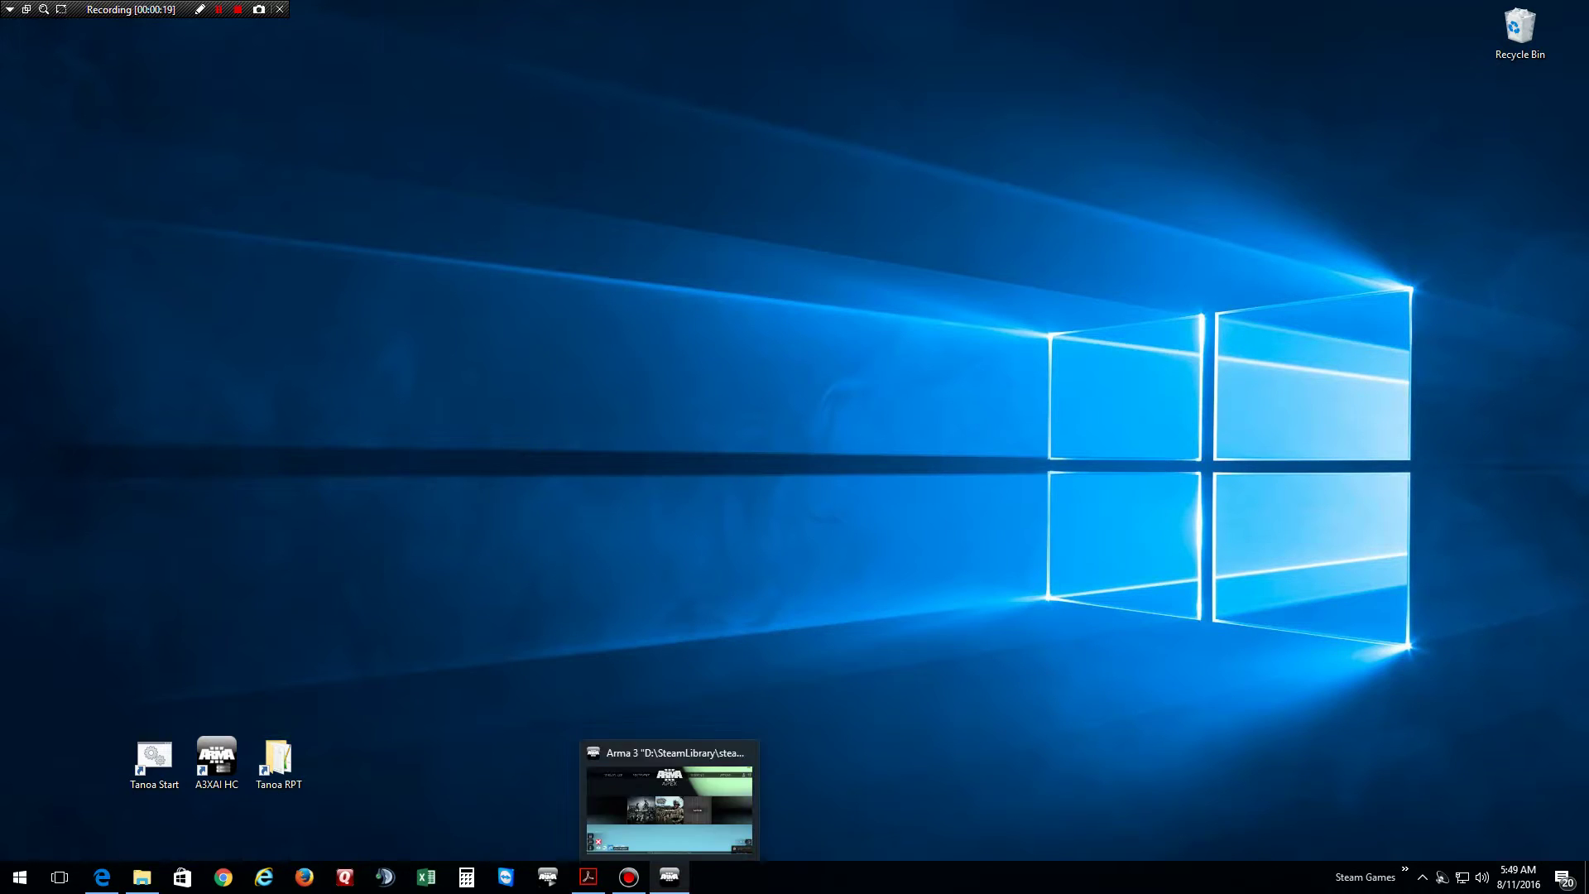
Bring Arma 3 back up and load the Eden editor on the Tanoa map
left_click(669, 878)
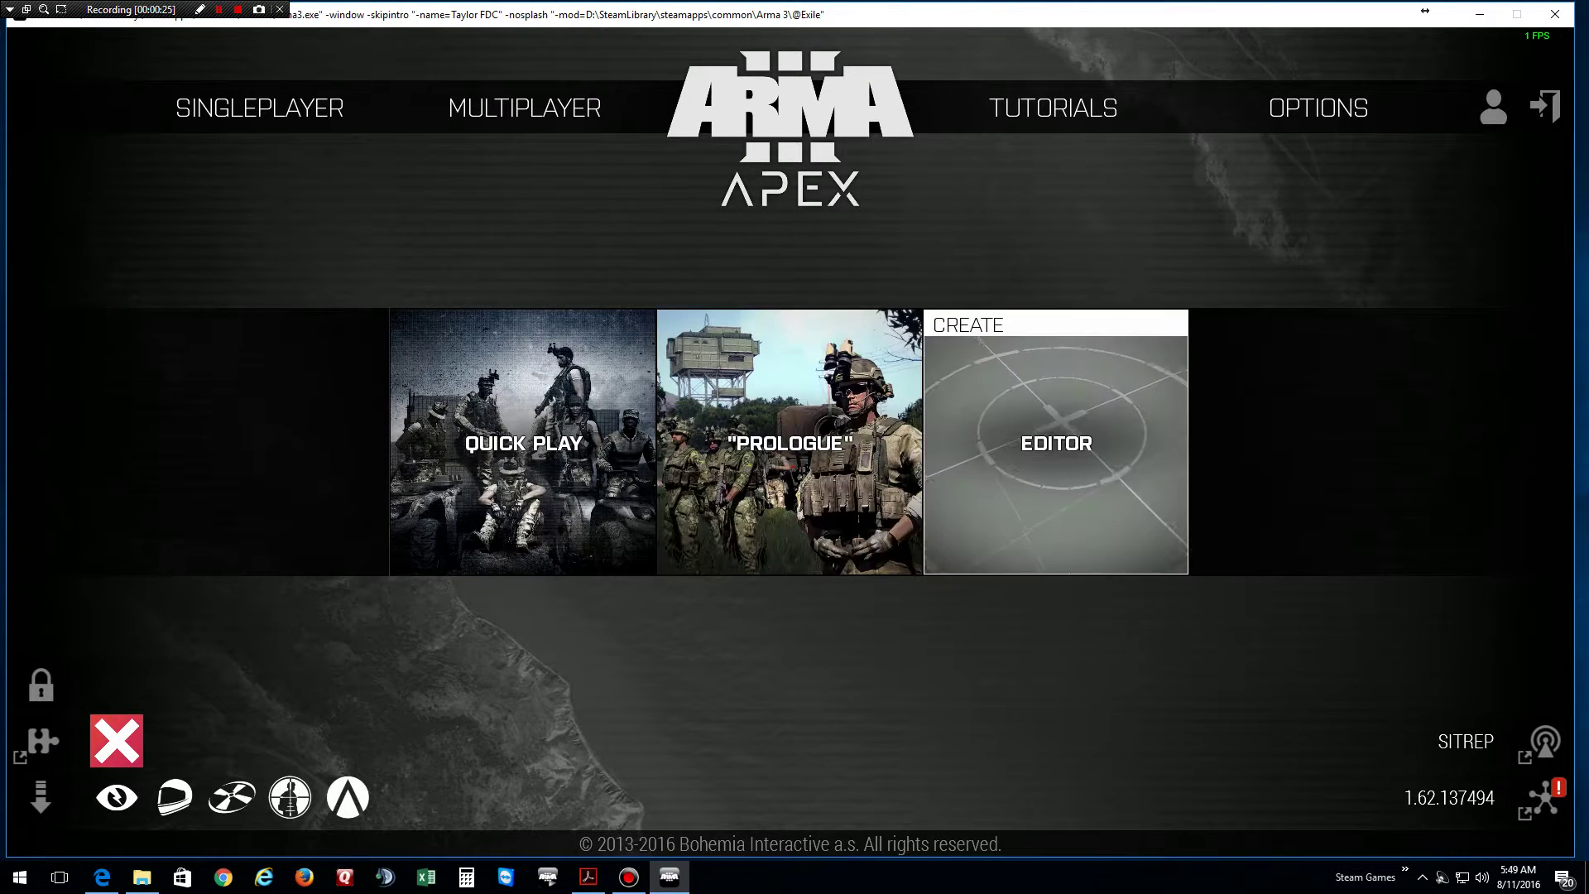
left_click(1057, 444)
left_click(497, 247)
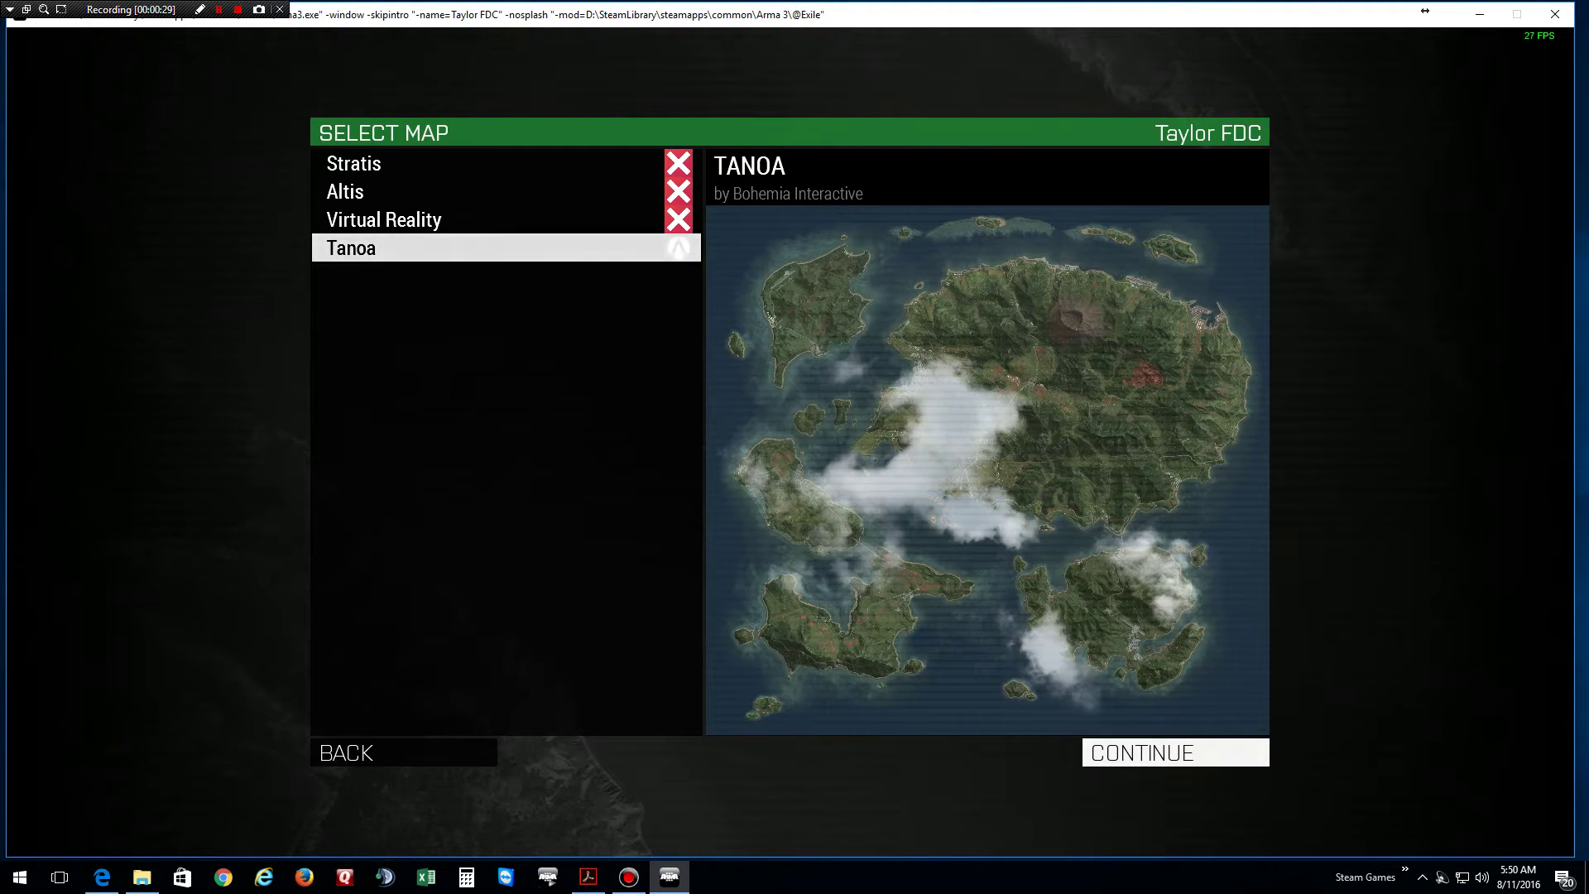
left_click(1144, 754)
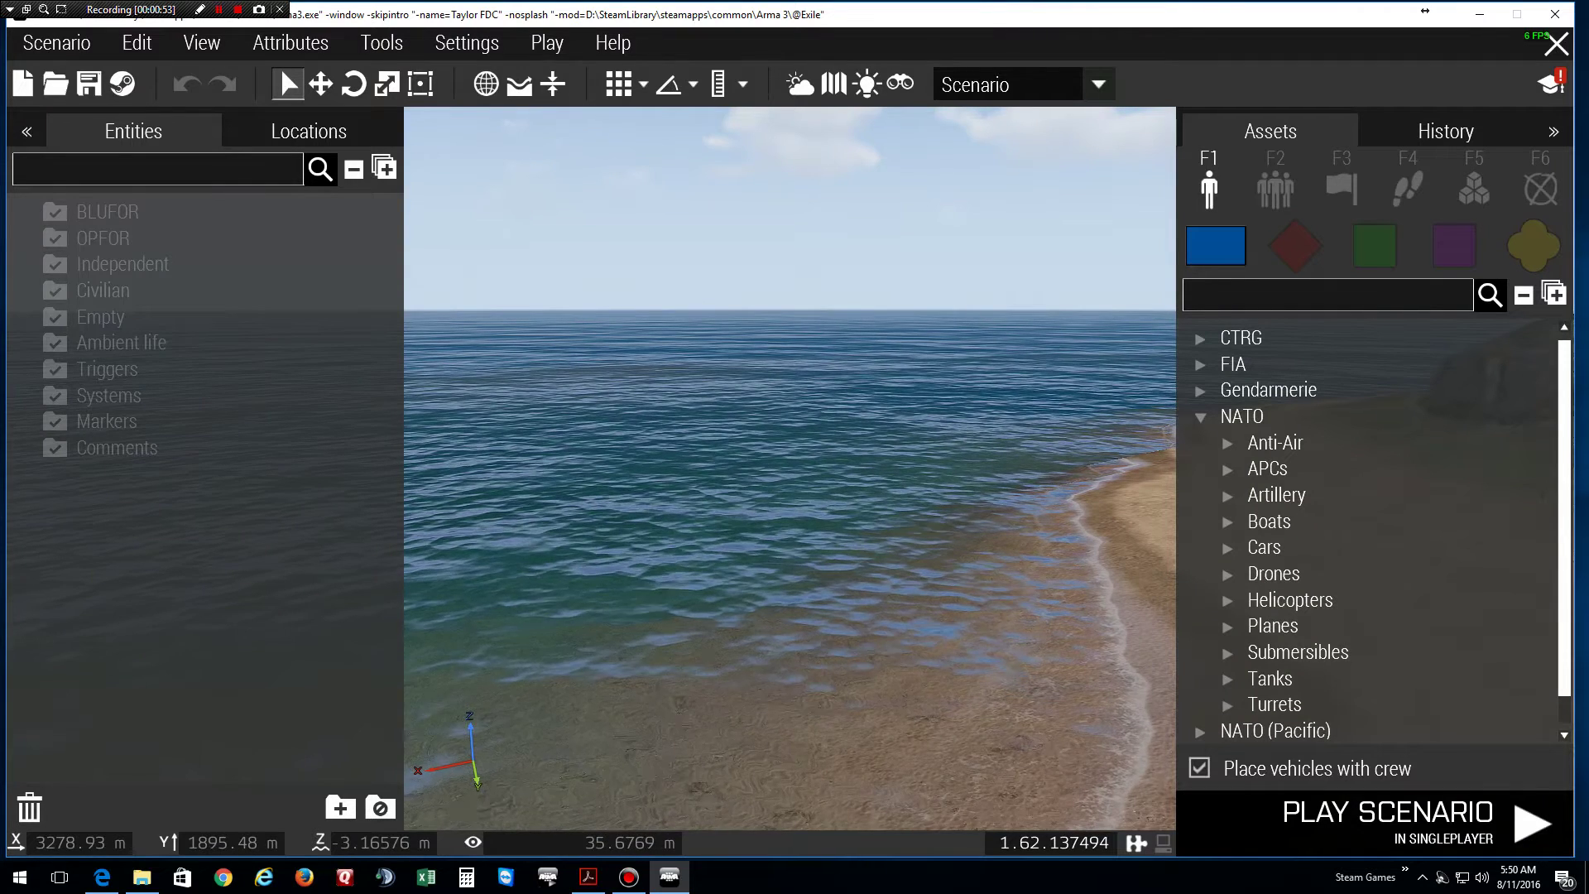
Open the Exile.Tanoa scenario in map view and delete its existing Headless Client entity
key("m")
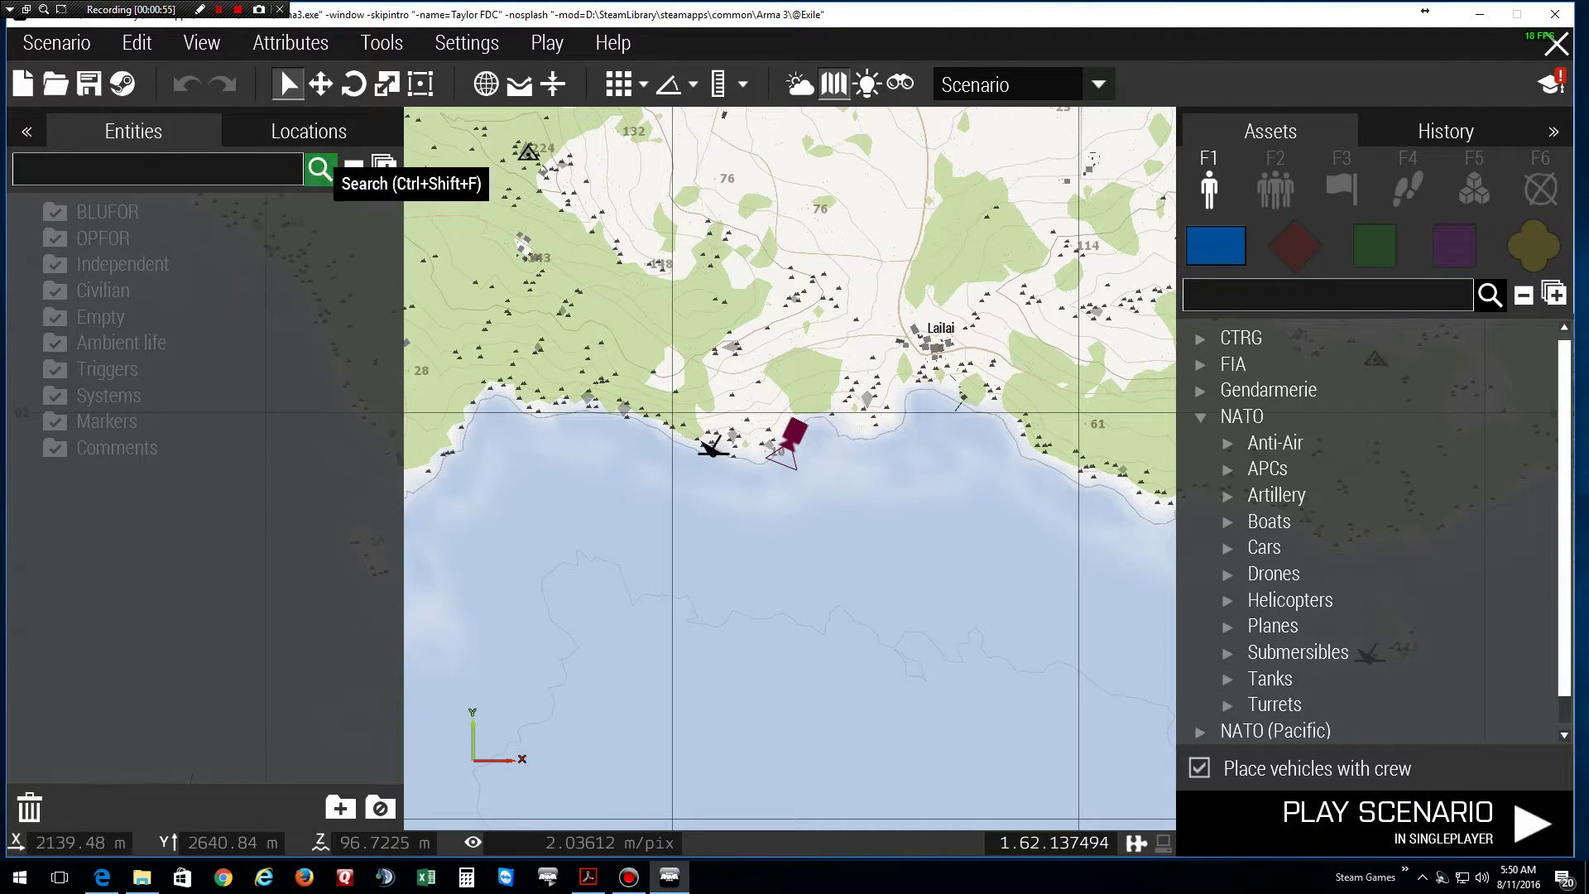
left_click(56, 84)
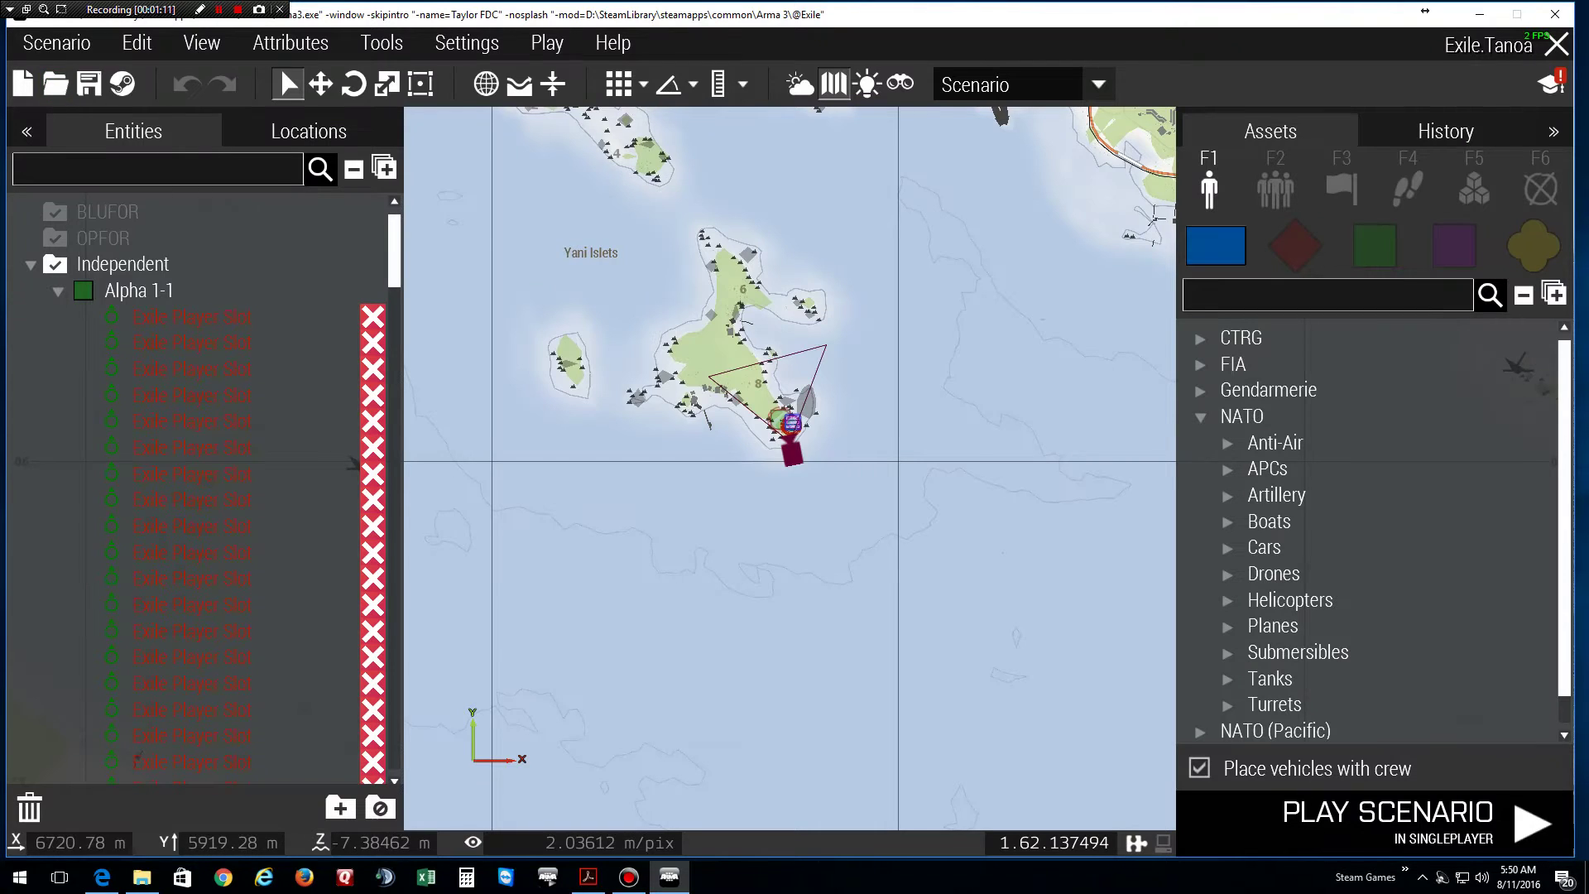
scroll(789, 428, "up", 3)
scroll(791, 428, "up", 3)
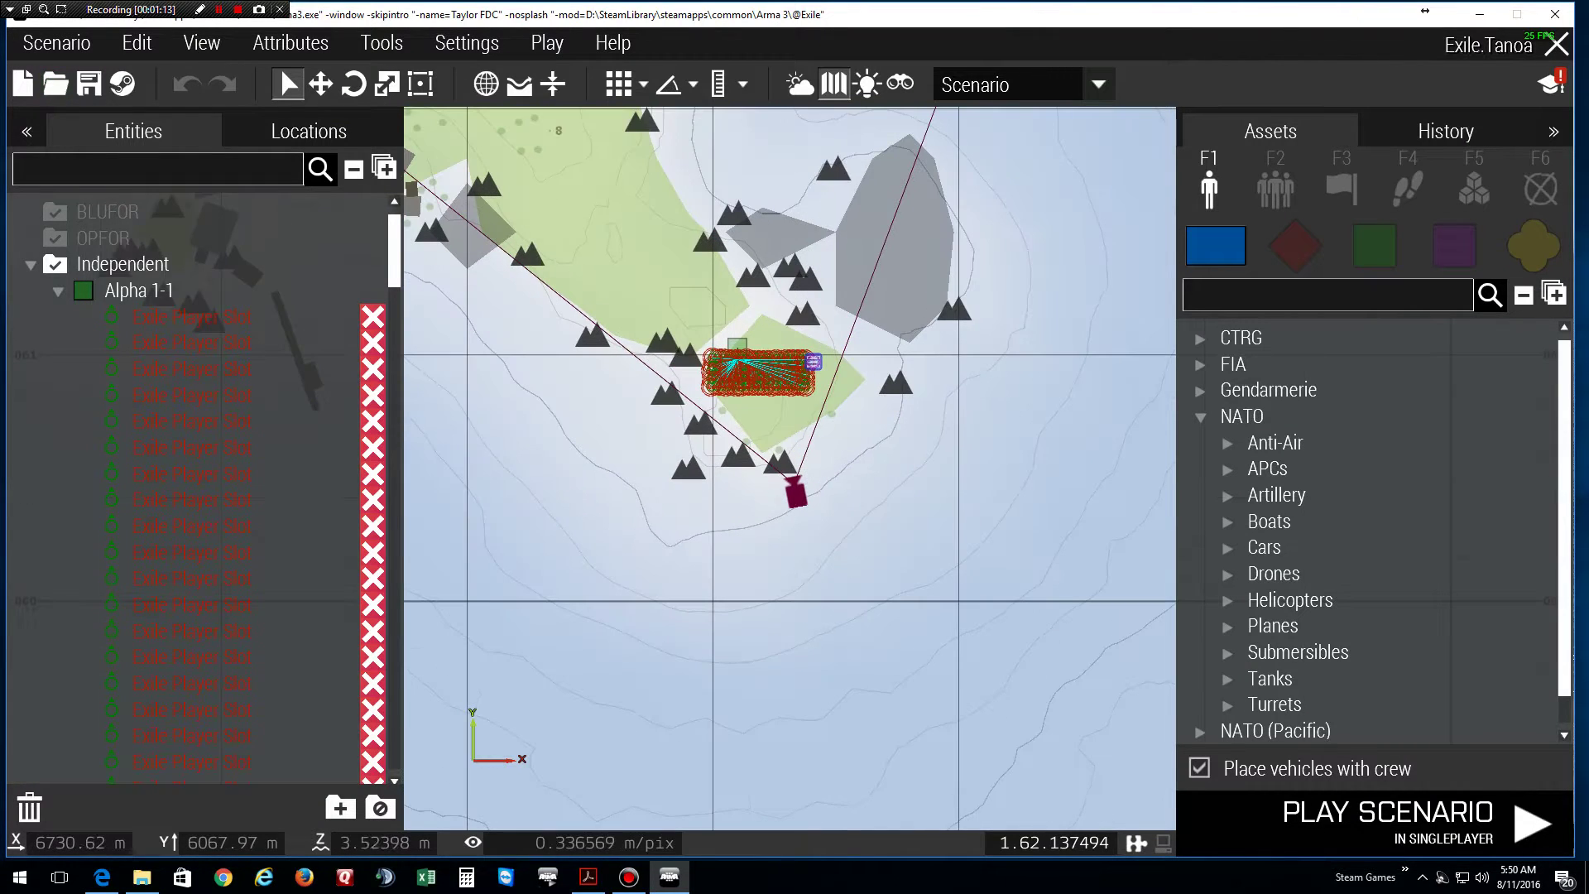
scroll(791, 429, "up", 2)
scroll(758, 373, "up", 3)
scroll(758, 373, "up", 3)
scroll(757, 374, "up", 3)
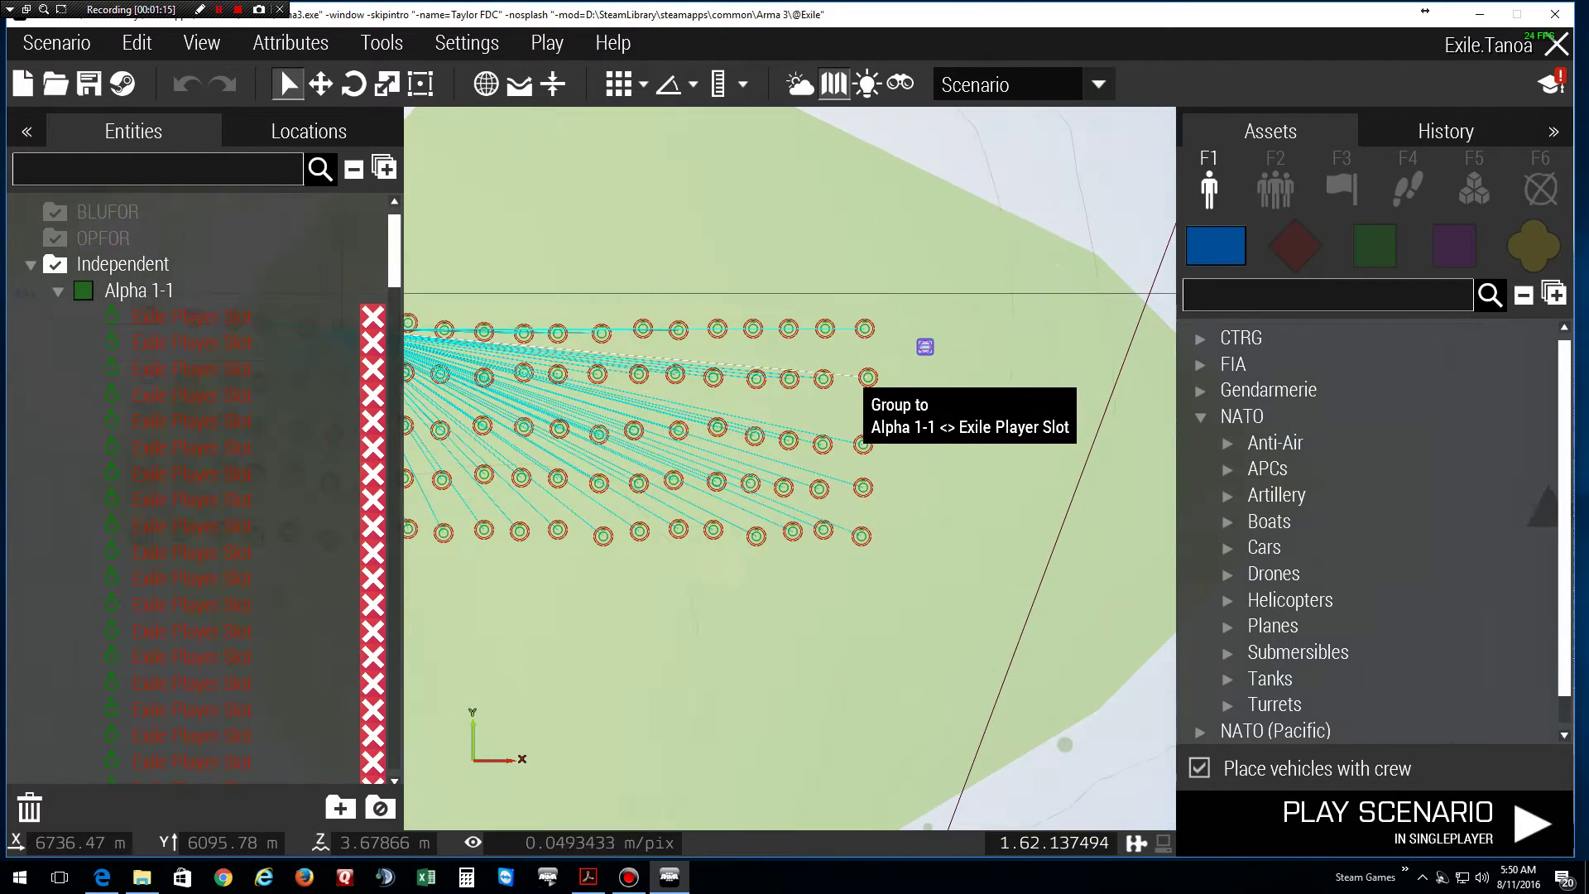
key("Delete")
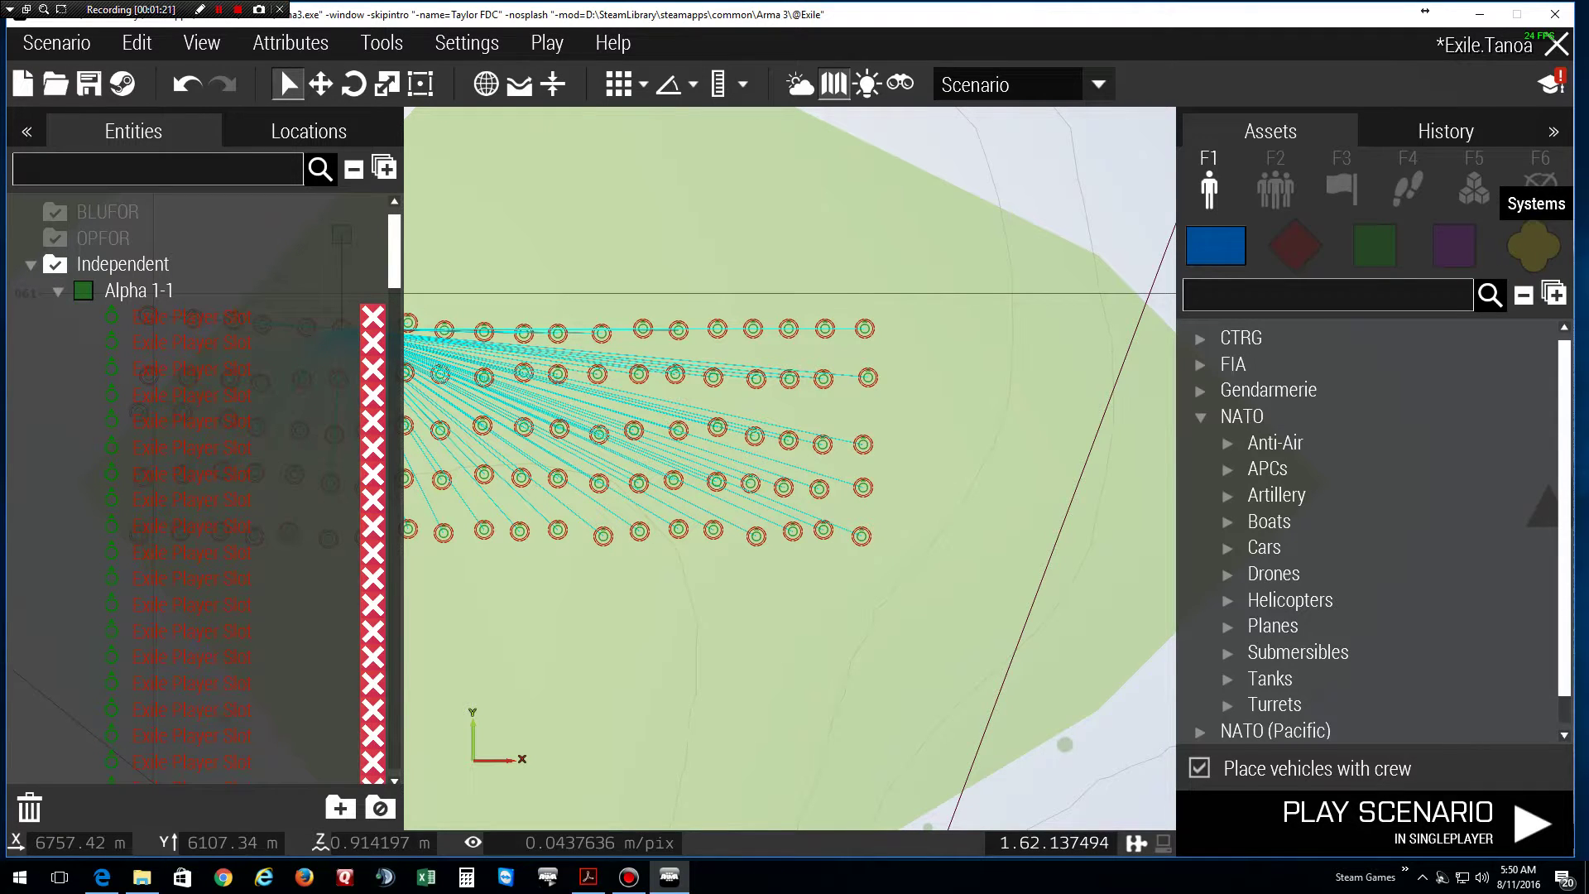
Place a playable Headless Client entity named HC beside the player slots
left_click(1540, 186)
left_click(1275, 246)
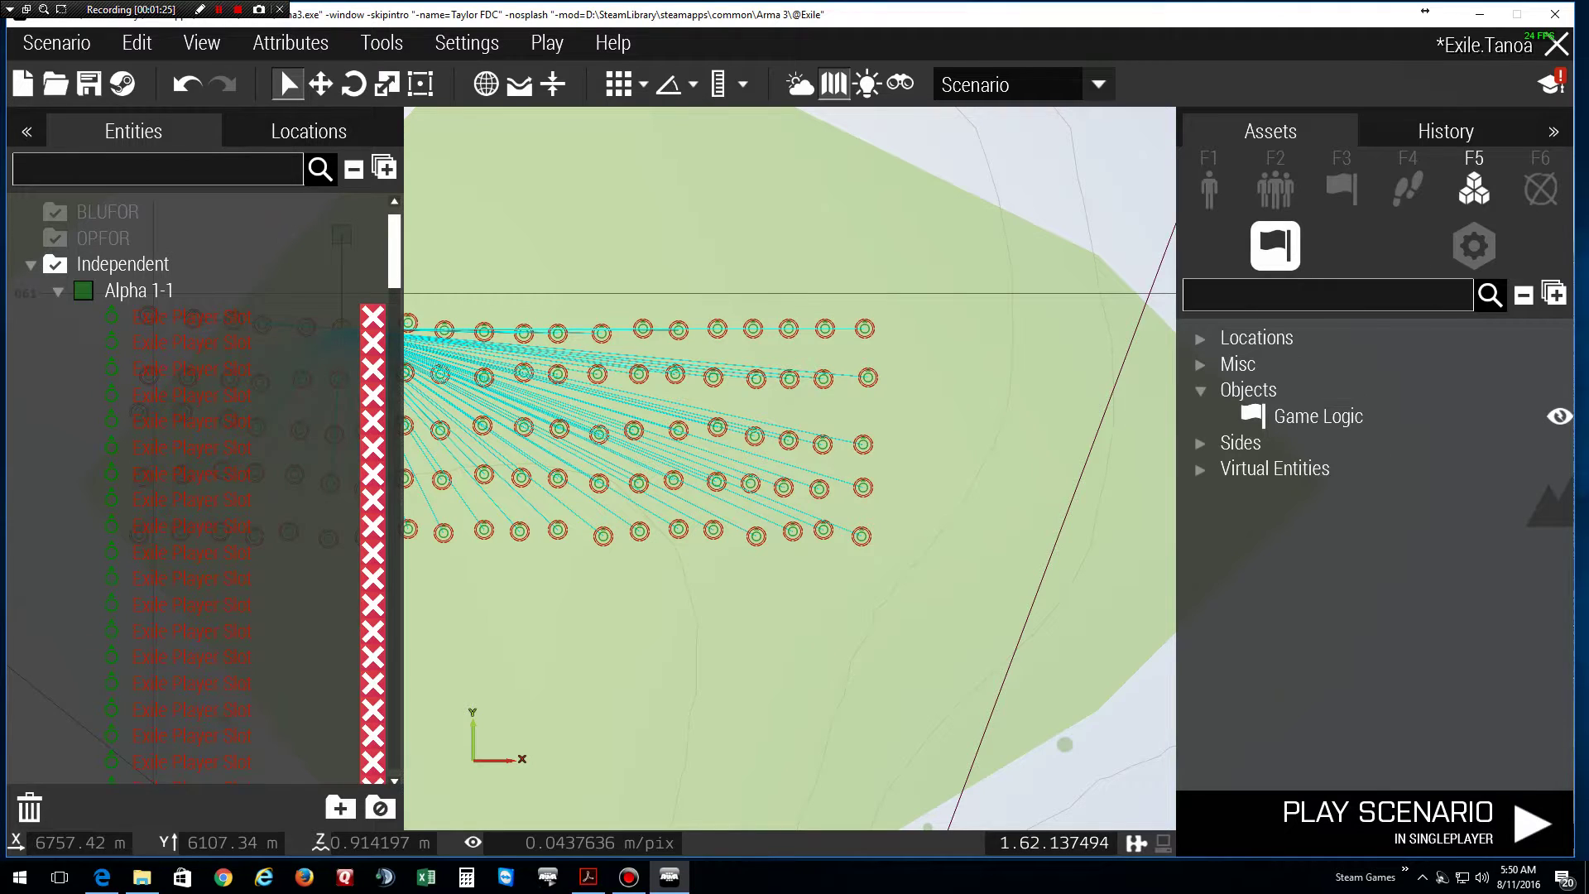
double_click(1275, 468)
left_click(1332, 495)
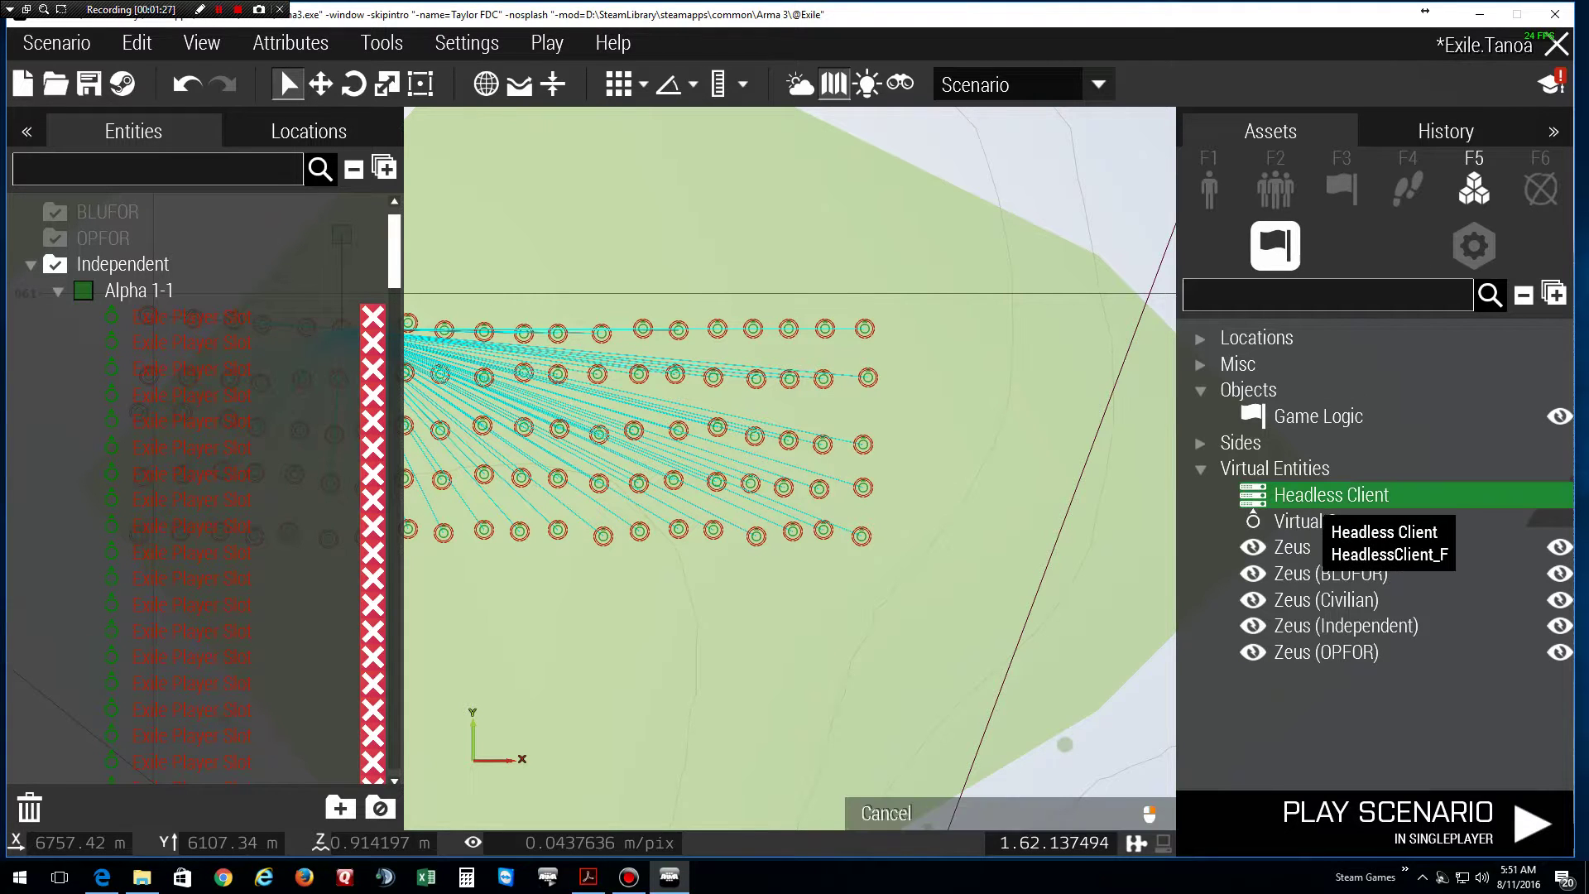
left_click(930, 330)
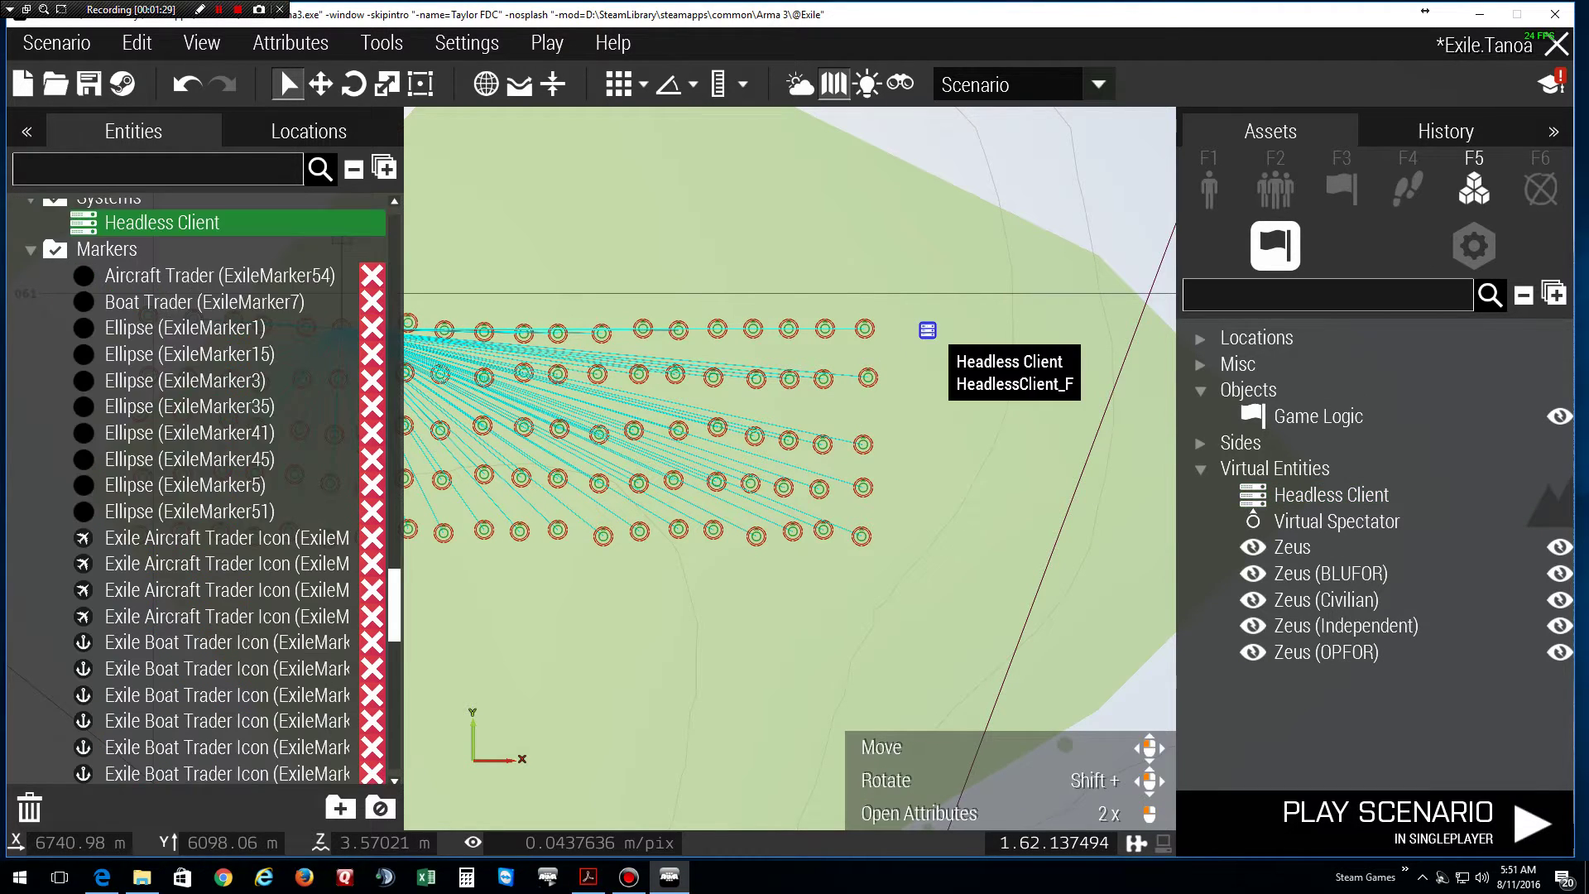
double_click(929, 330)
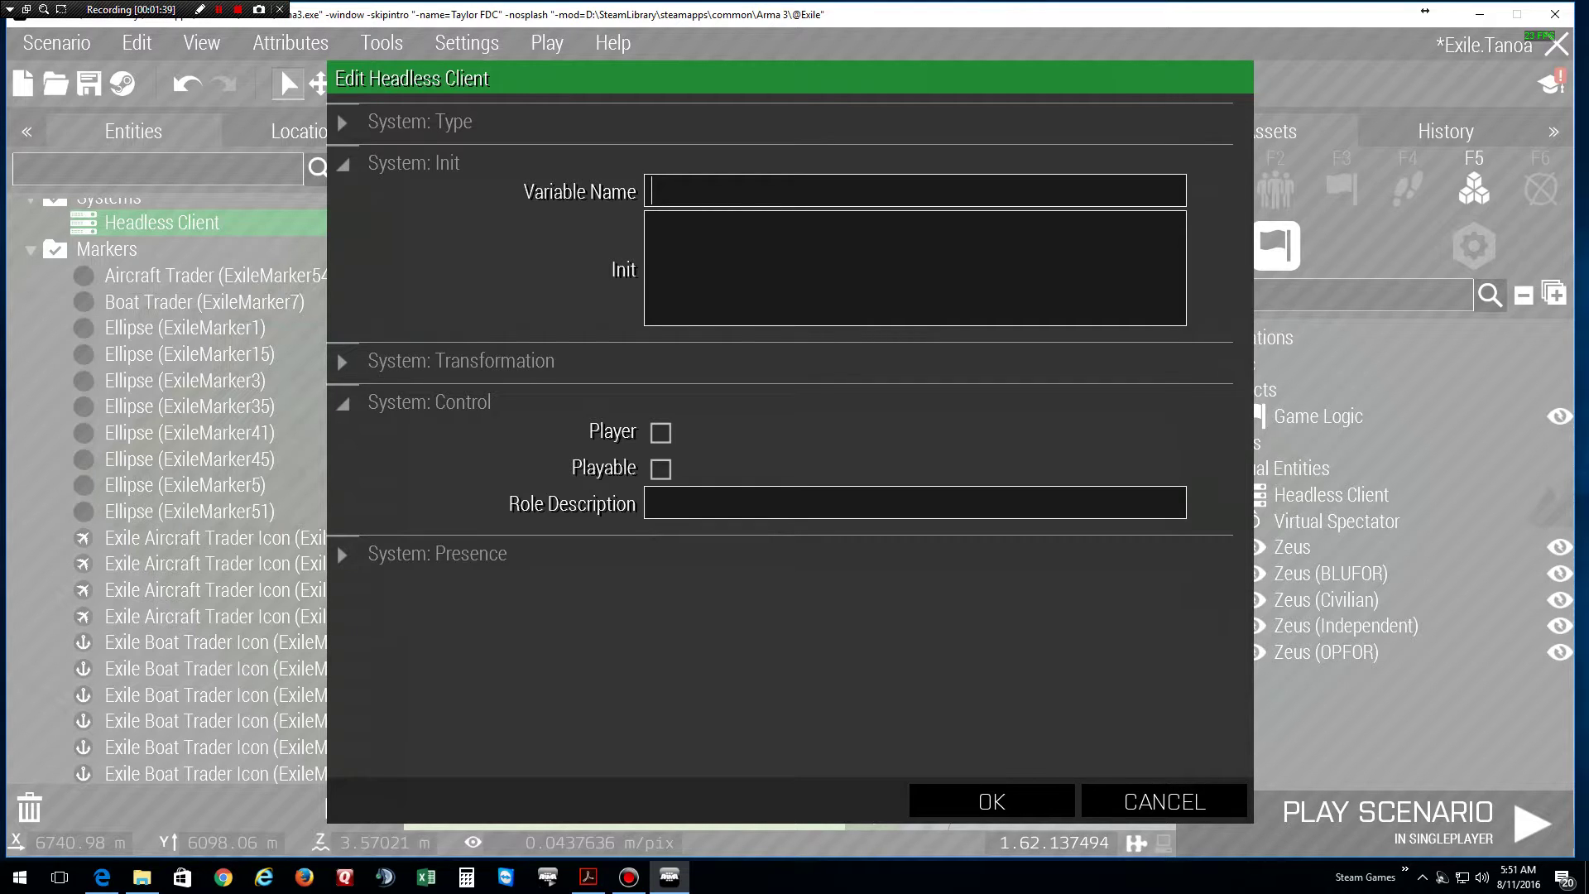
type("HC")
left_click(661, 467)
left_click(992, 801)
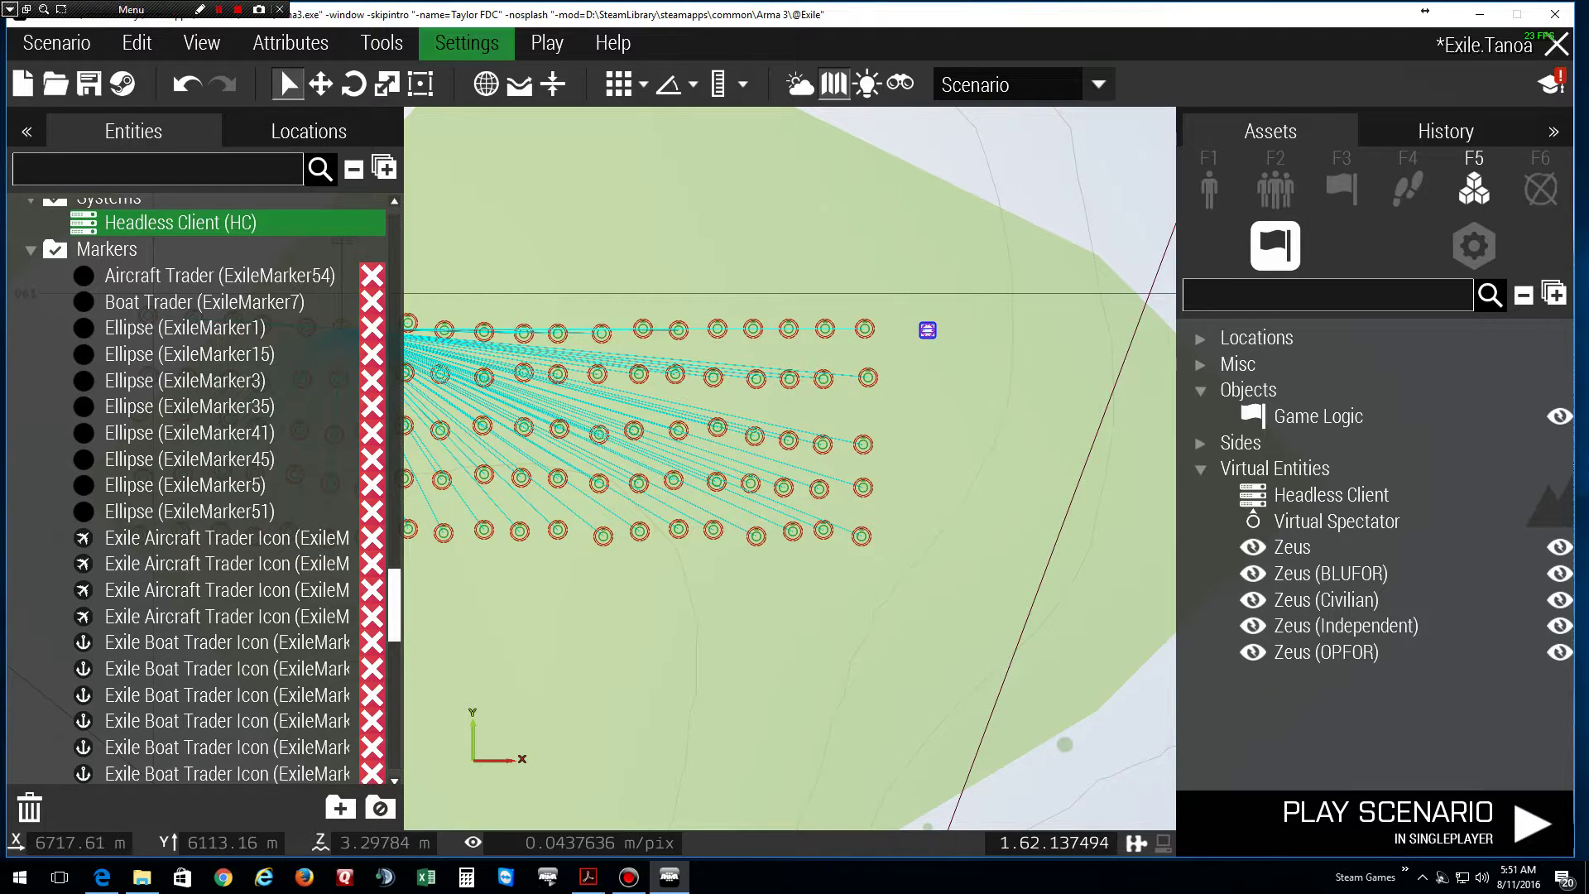
Save the Exile.Tanoa scenario, close the editor and exit Arma 3
left_click(89, 84)
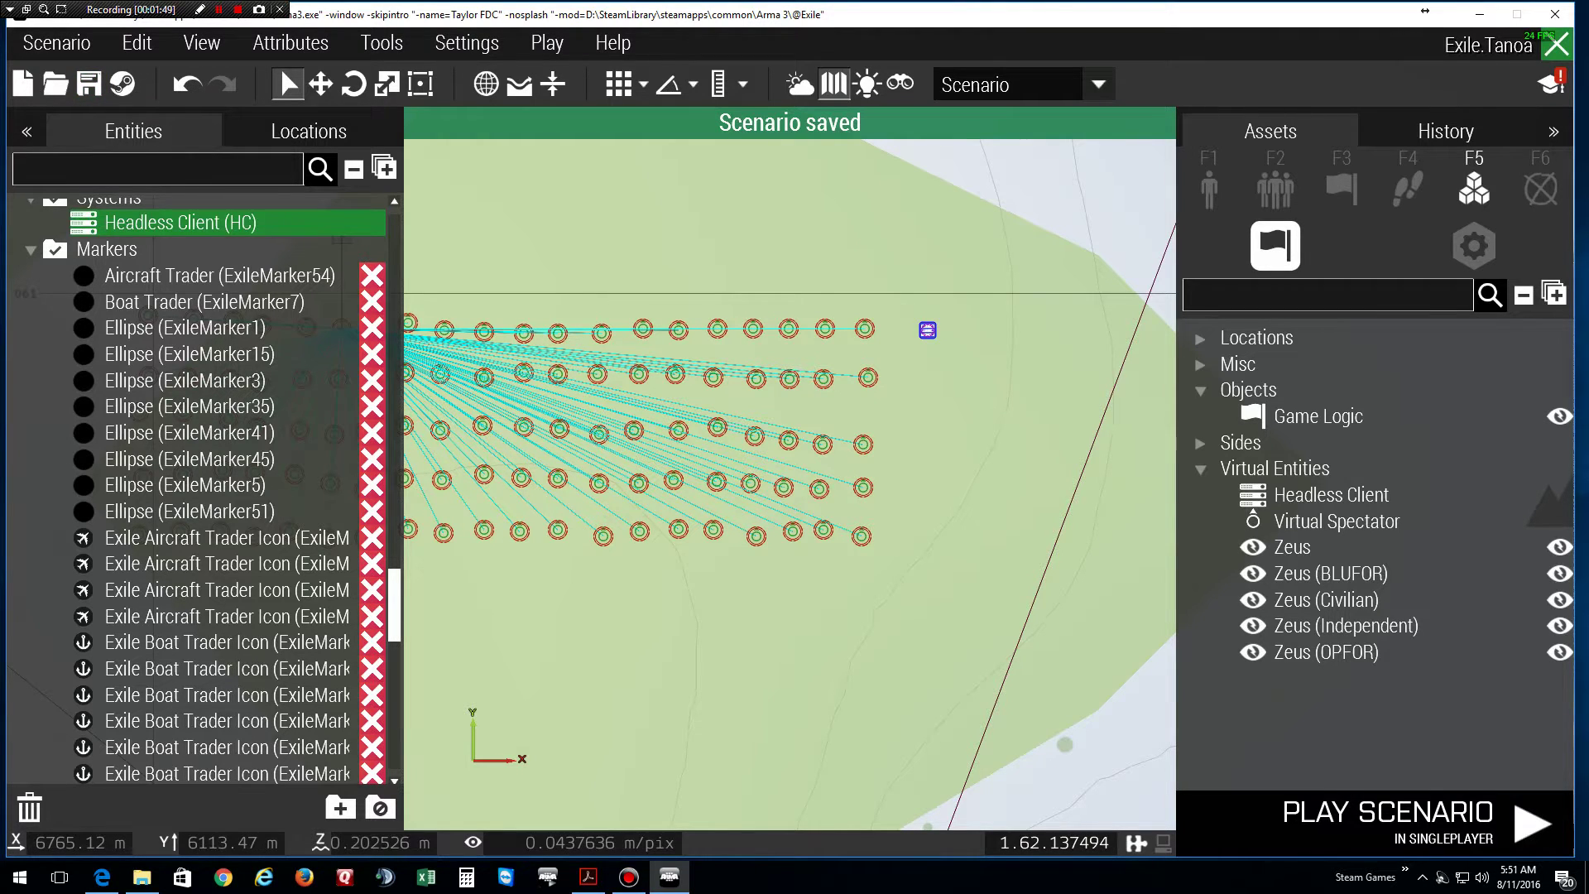
left_click(1557, 45)
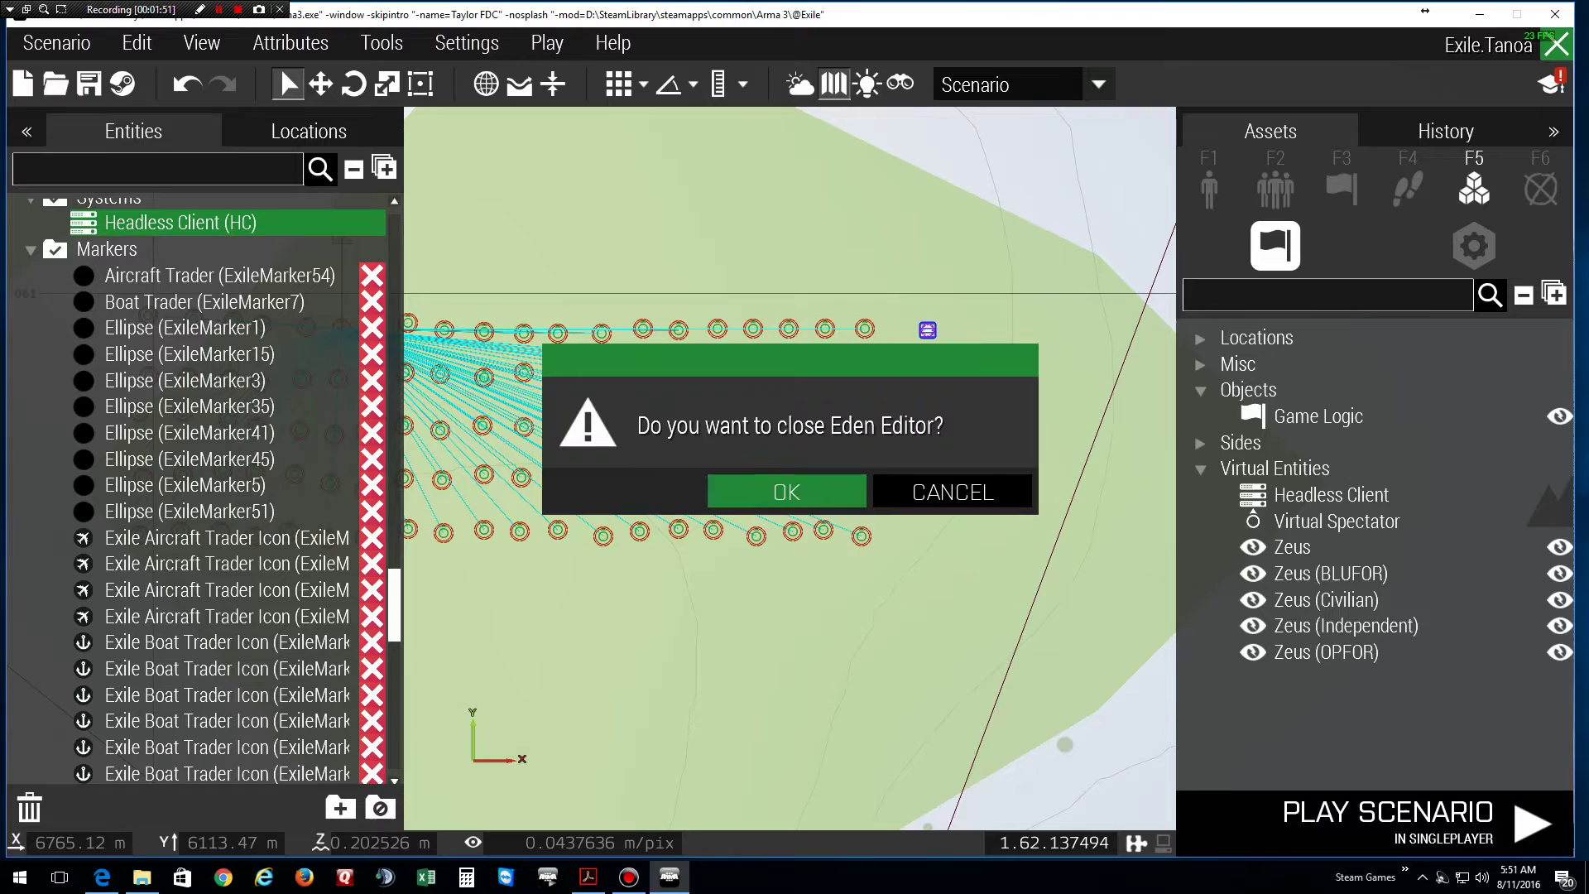
left_click(787, 494)
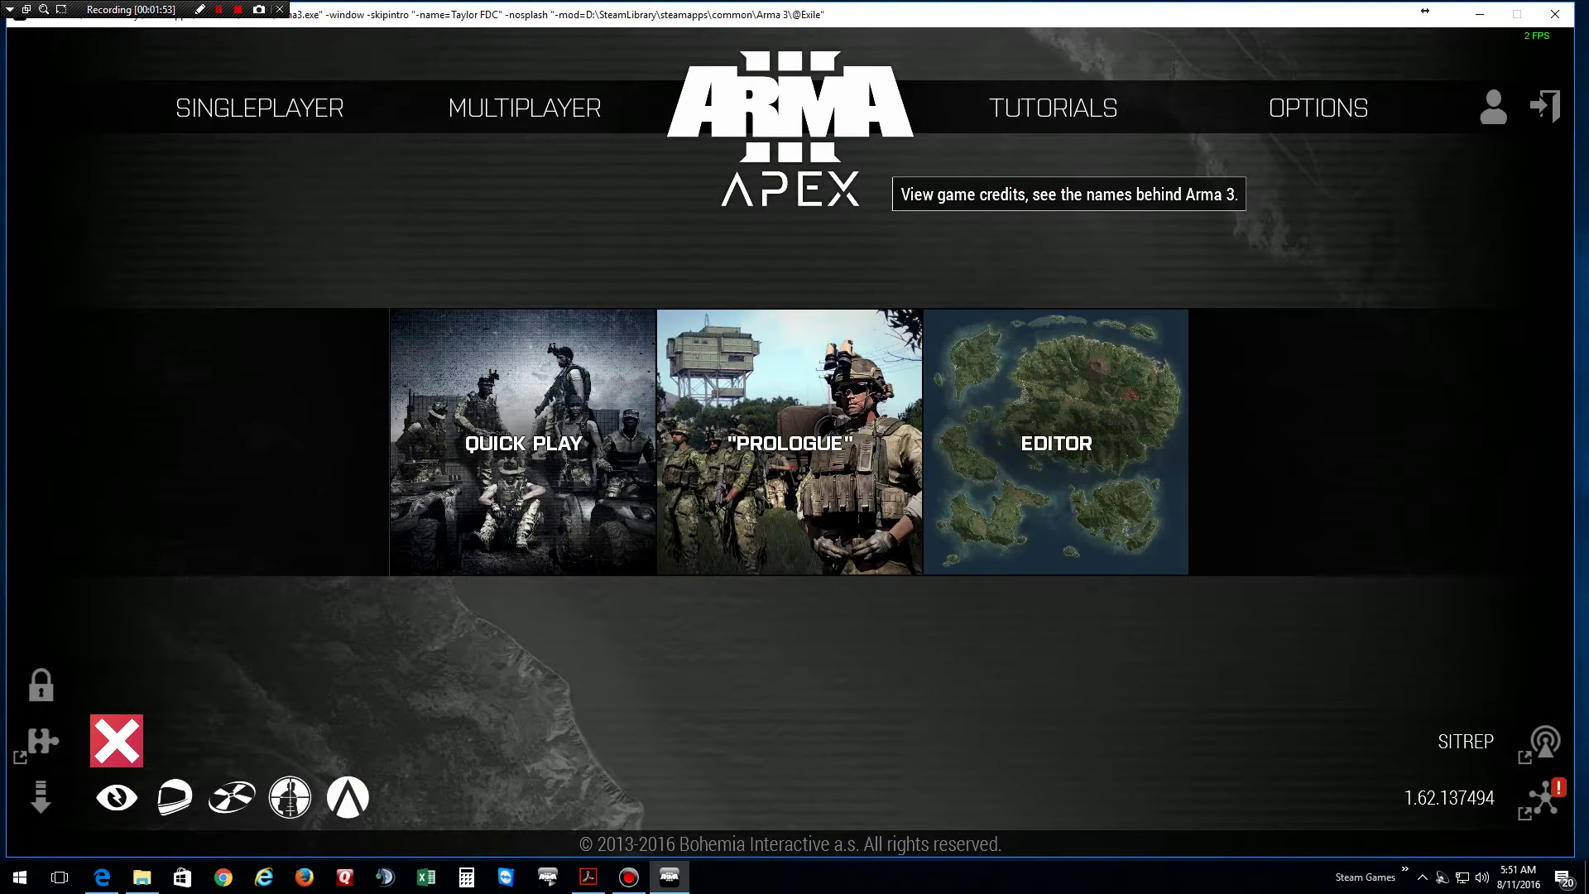
left_click(1479, 14)
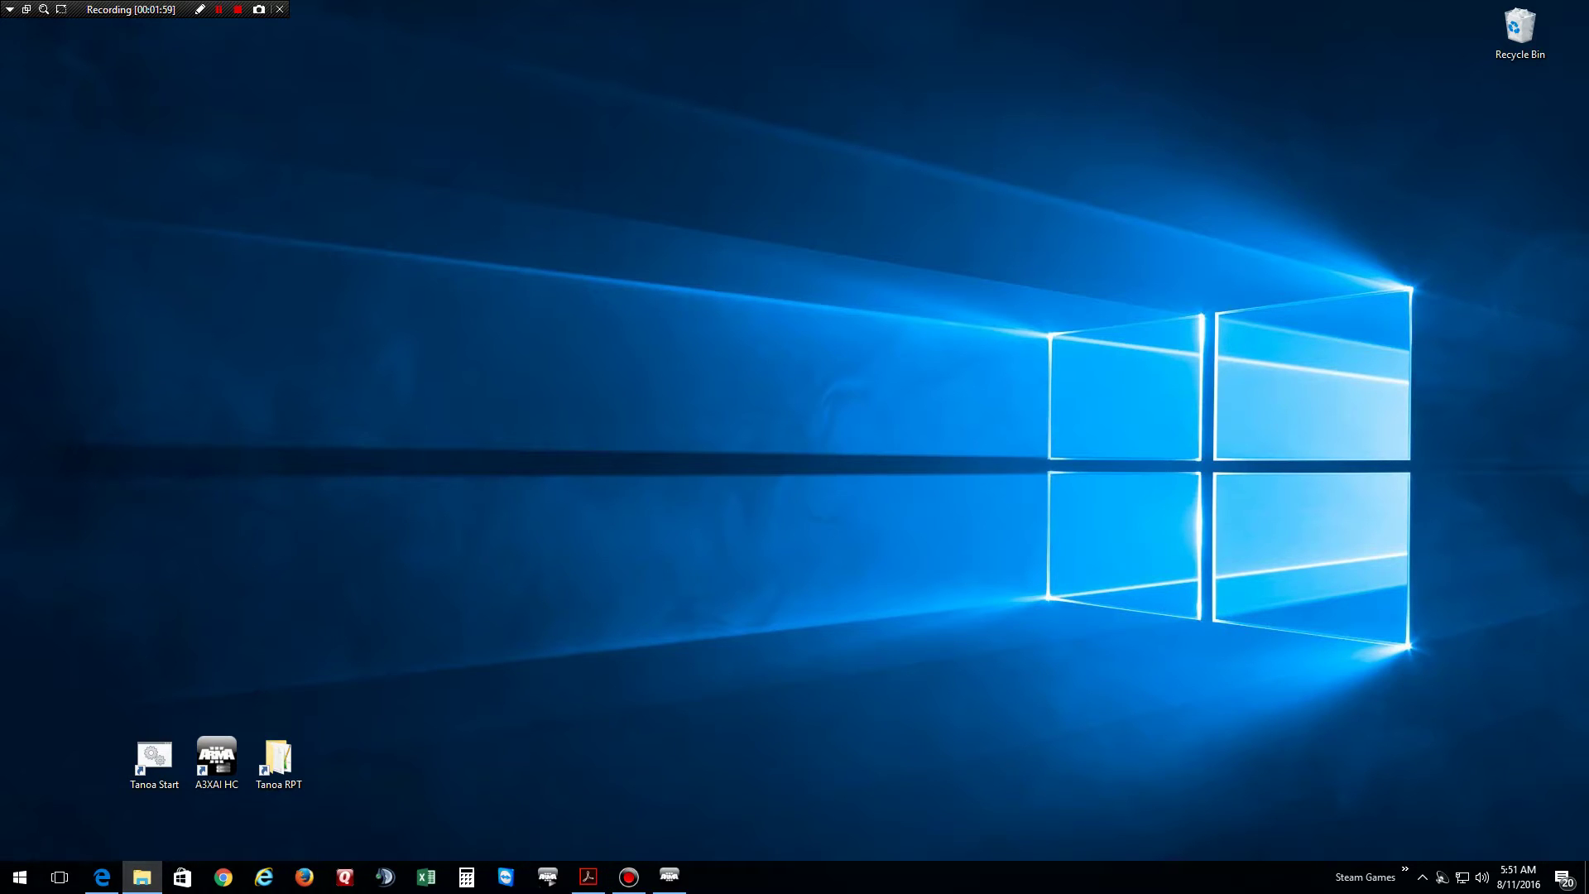
Browse to Documents > Arma 3 - Other Profiles > profile > missions > Exile.Tanoa and select mission.sqm
left_click(143, 878)
left_click_drag(161, 50, 999, 53)
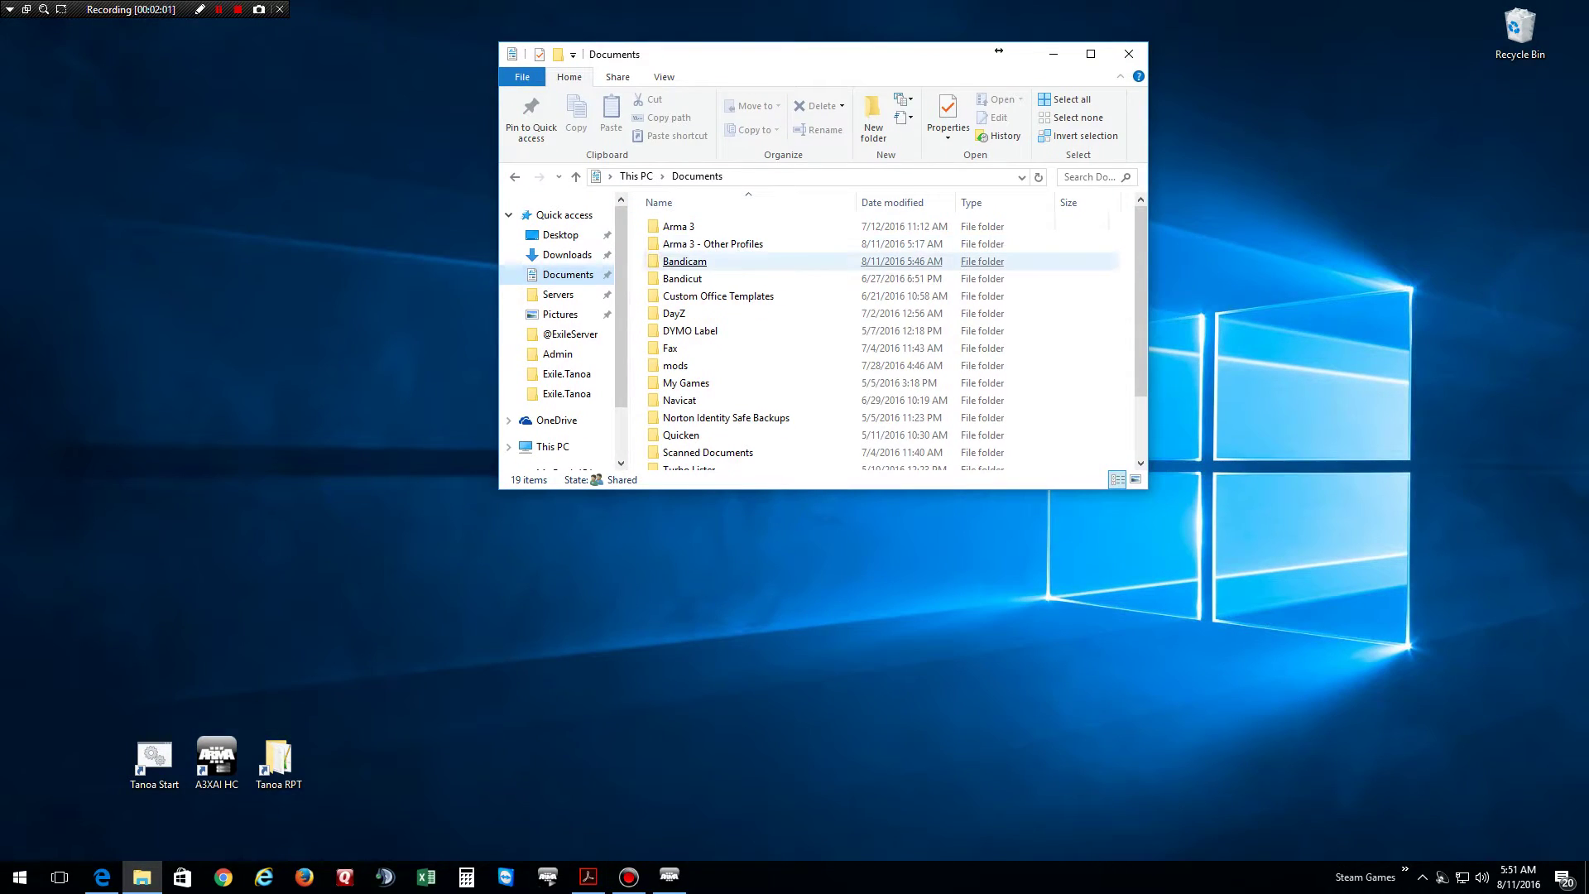
double_click(713, 244)
left_click(694, 243)
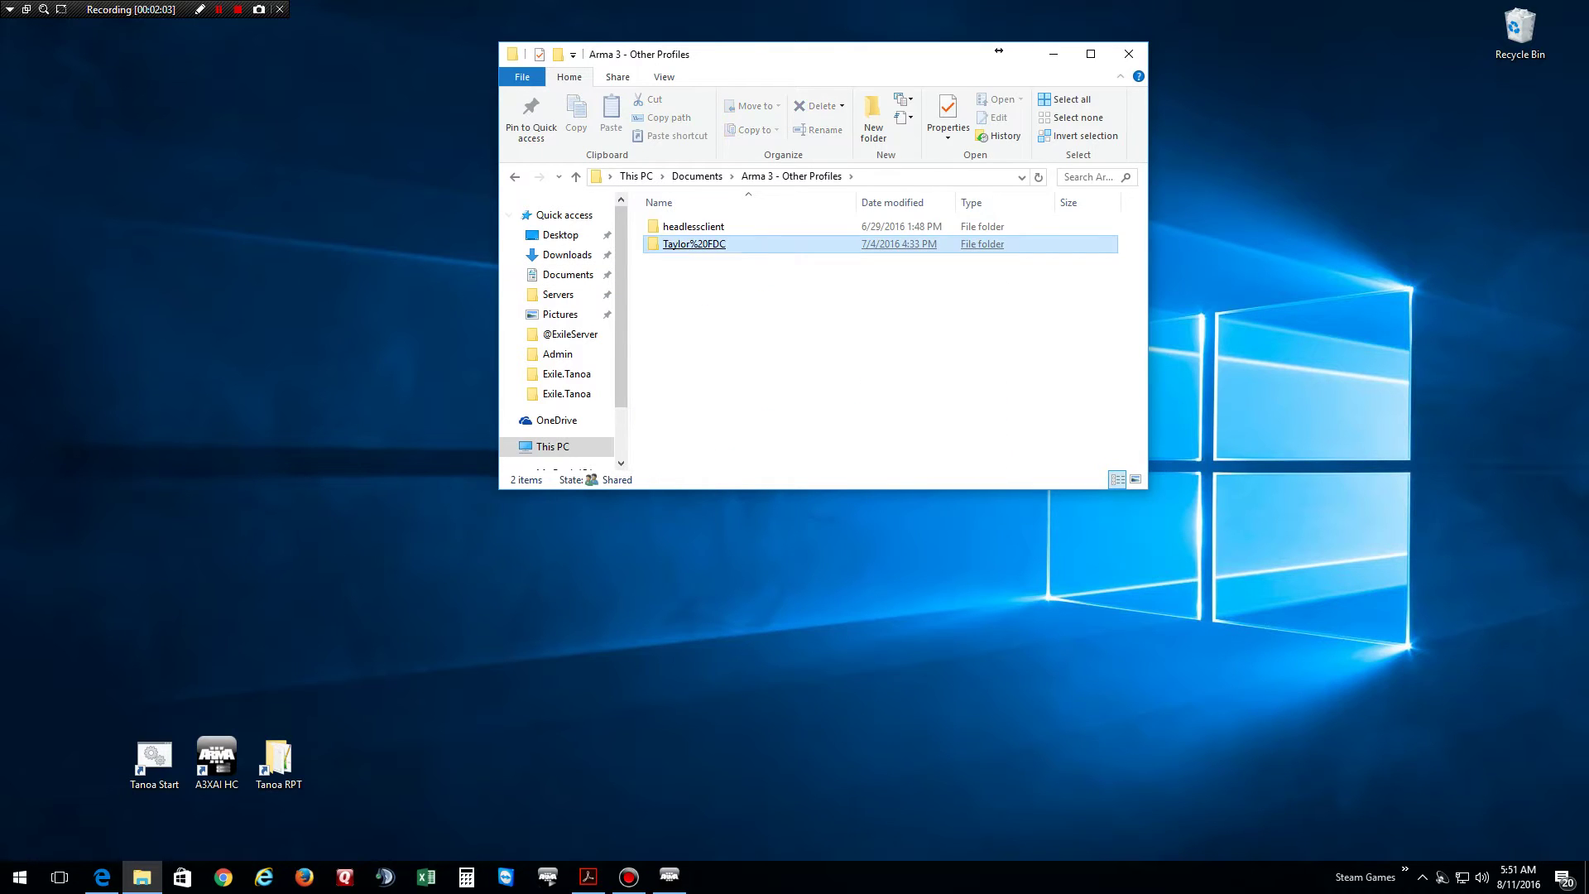
double_click(693, 244)
left_click(682, 244)
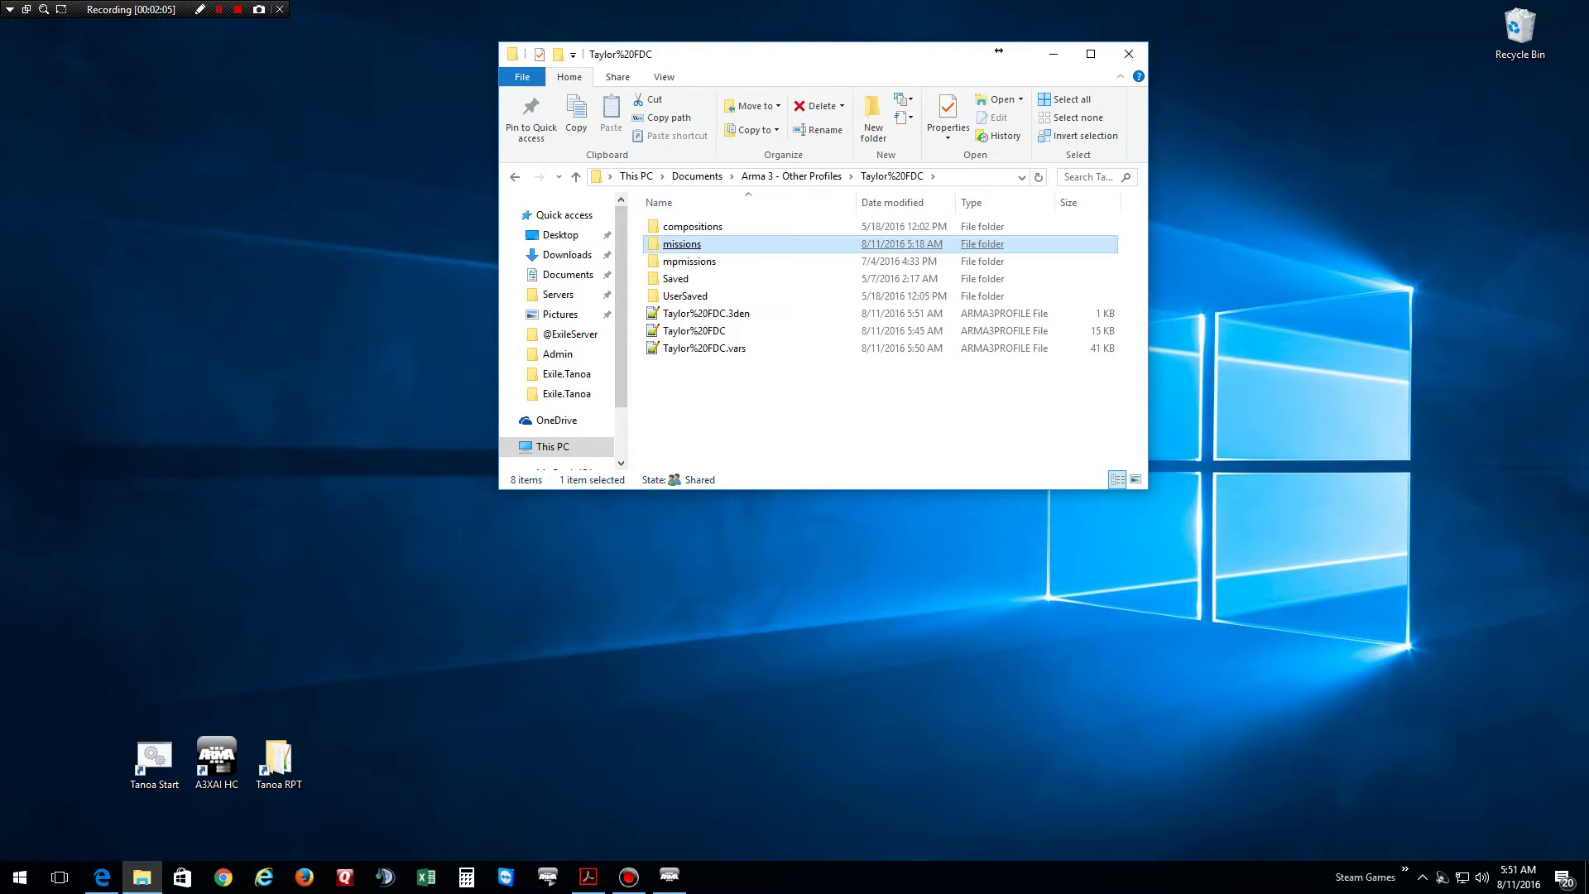
double_click(682, 244)
double_click(681, 226)
left_click(681, 226)
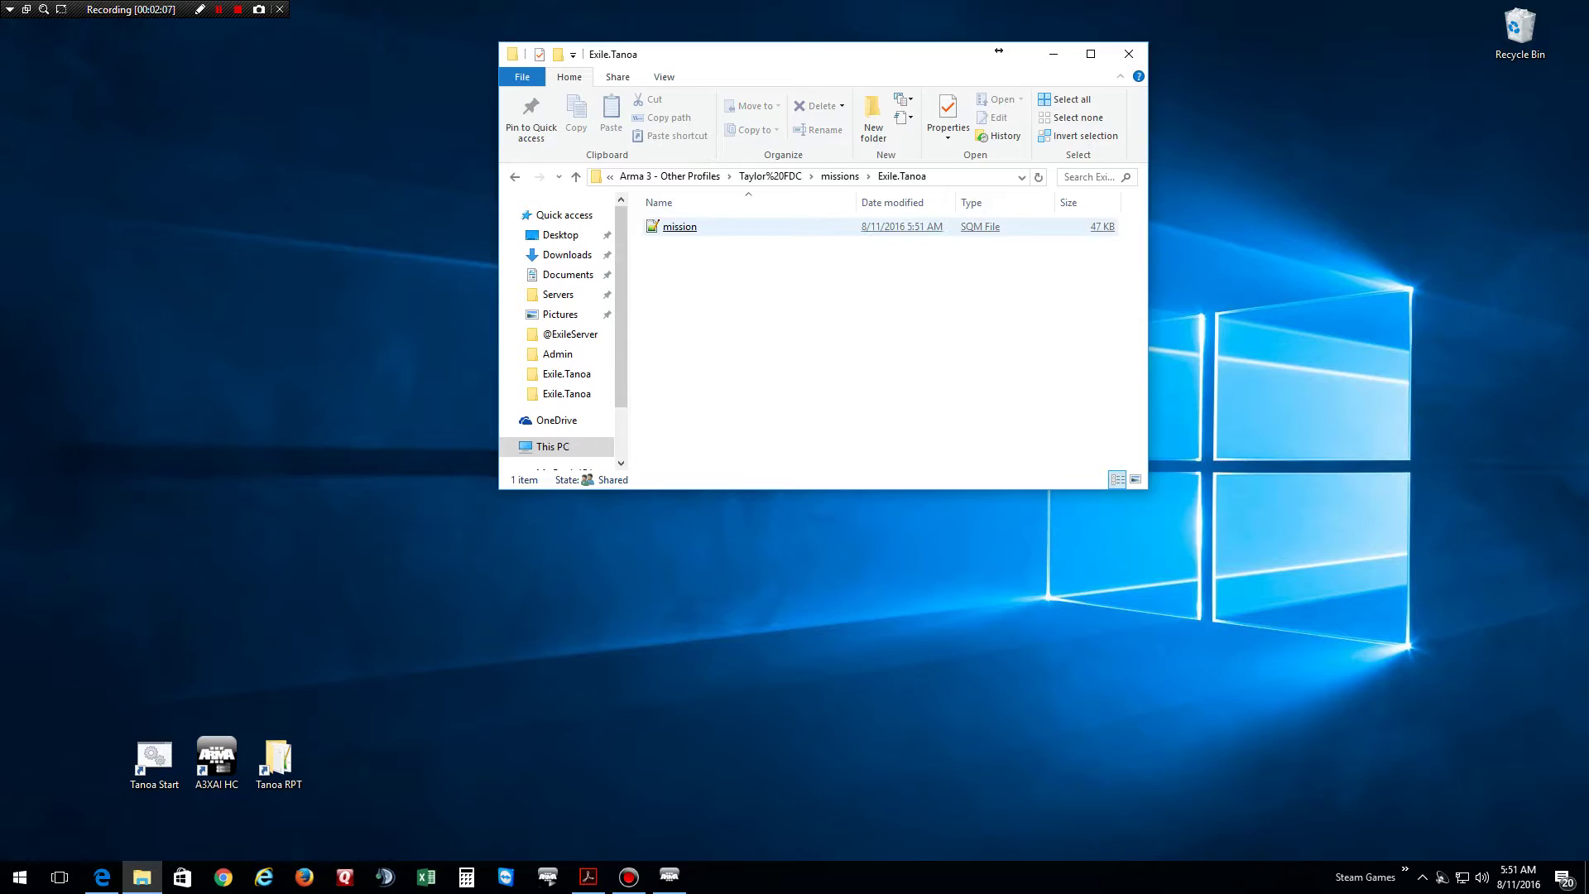
Change the HC entity's id in mission.sqm from 123 to 158, save, and close Notepad++
double_click(682, 226)
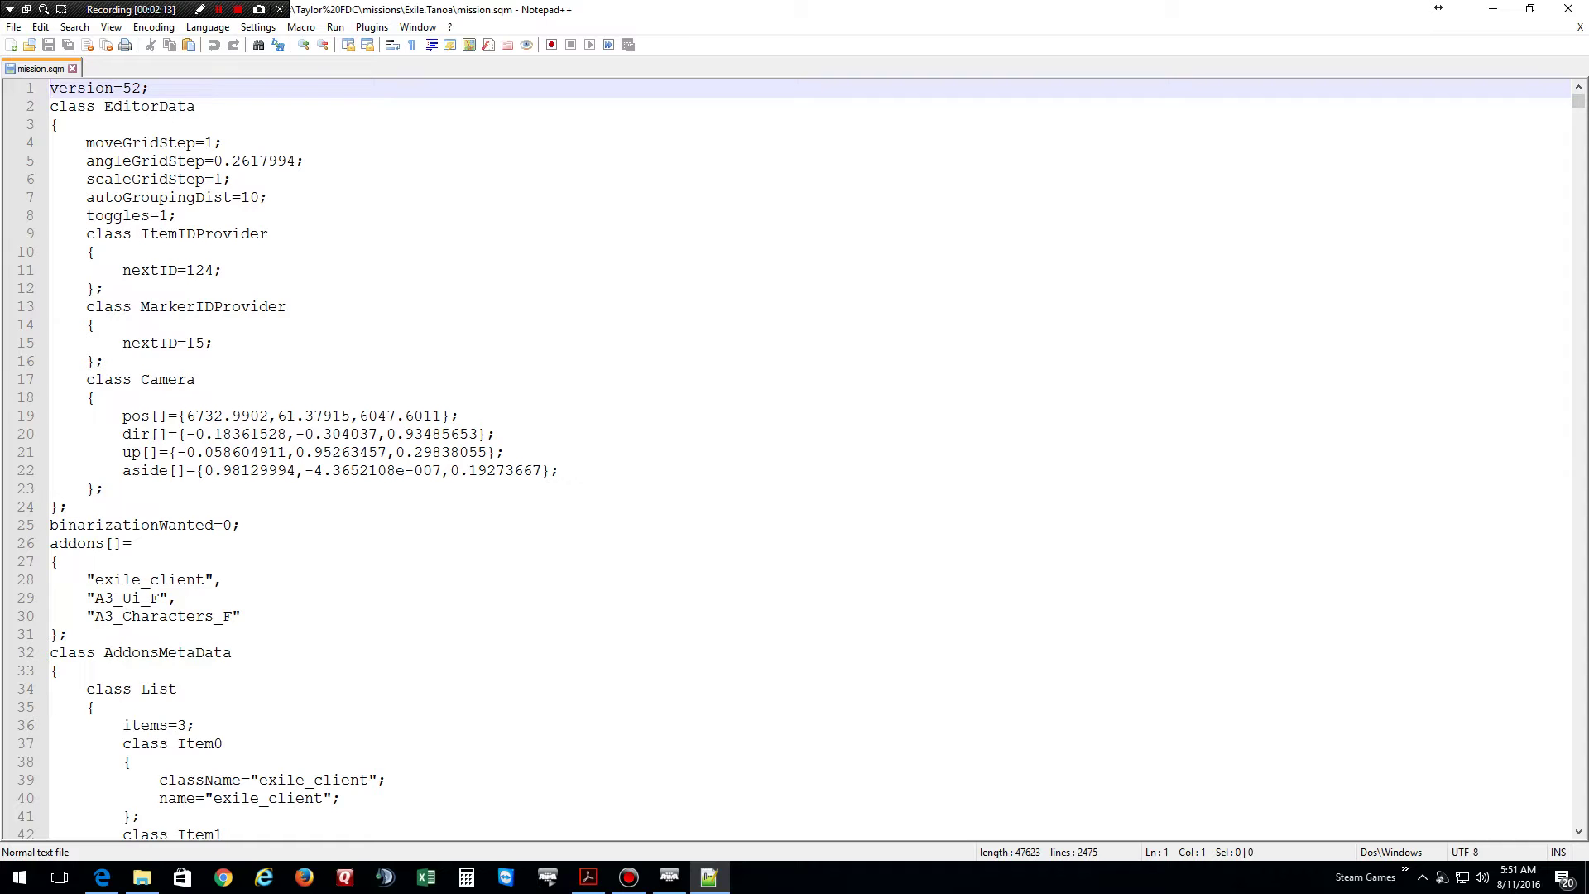
left_click_drag(1578, 100, 1578, 825)
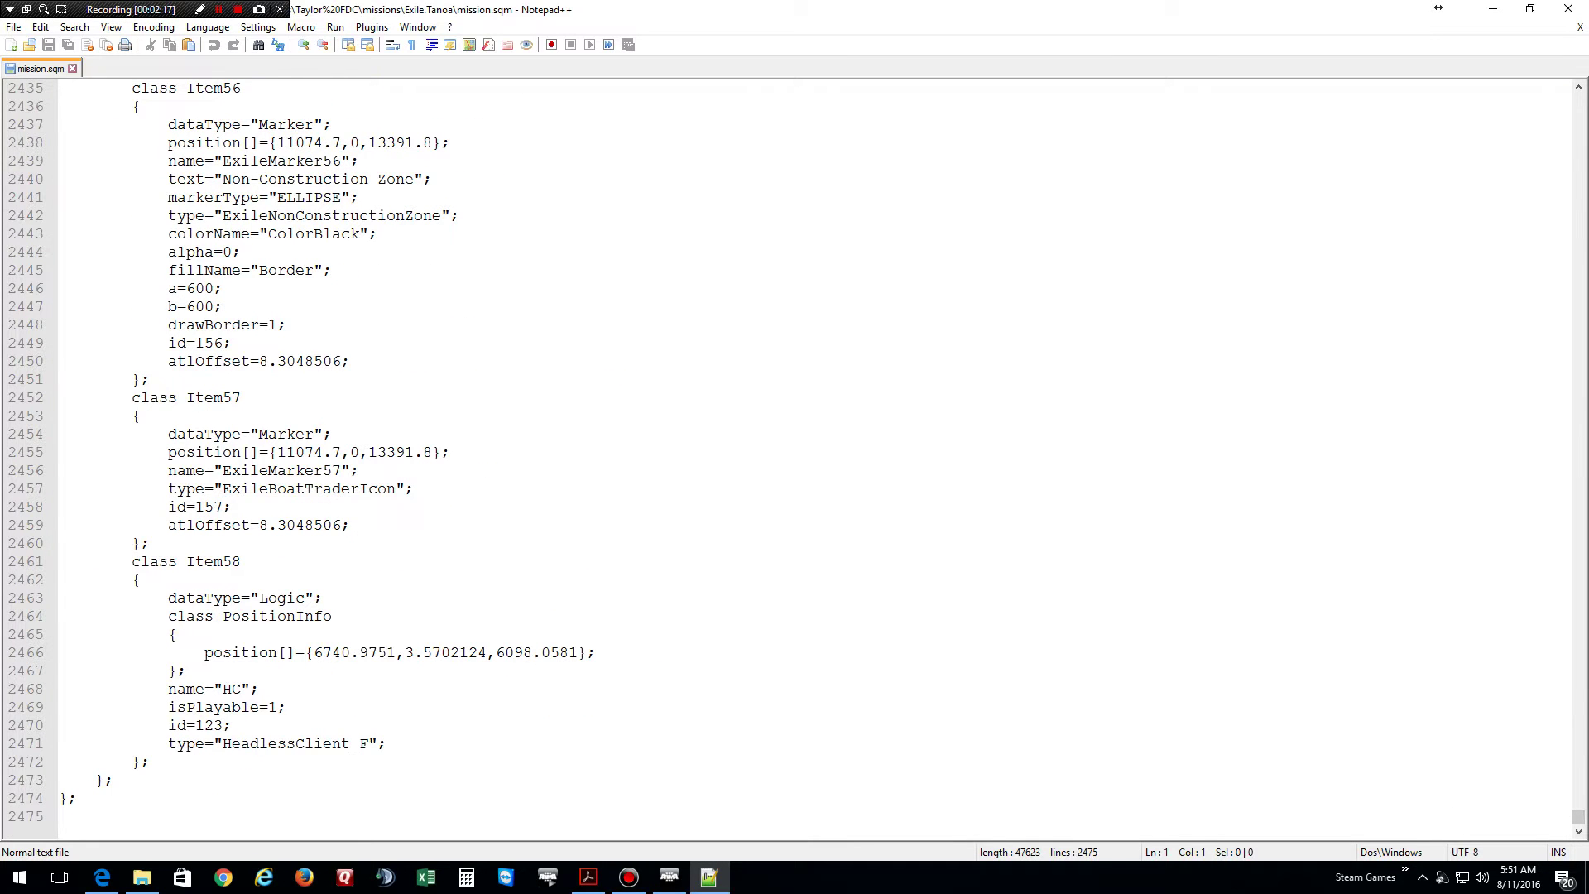
mouse_move(223, 744)
left_mouse_down()
mouse_move(238, 725)
mouse_move(132, 725)
left_mouse_up()
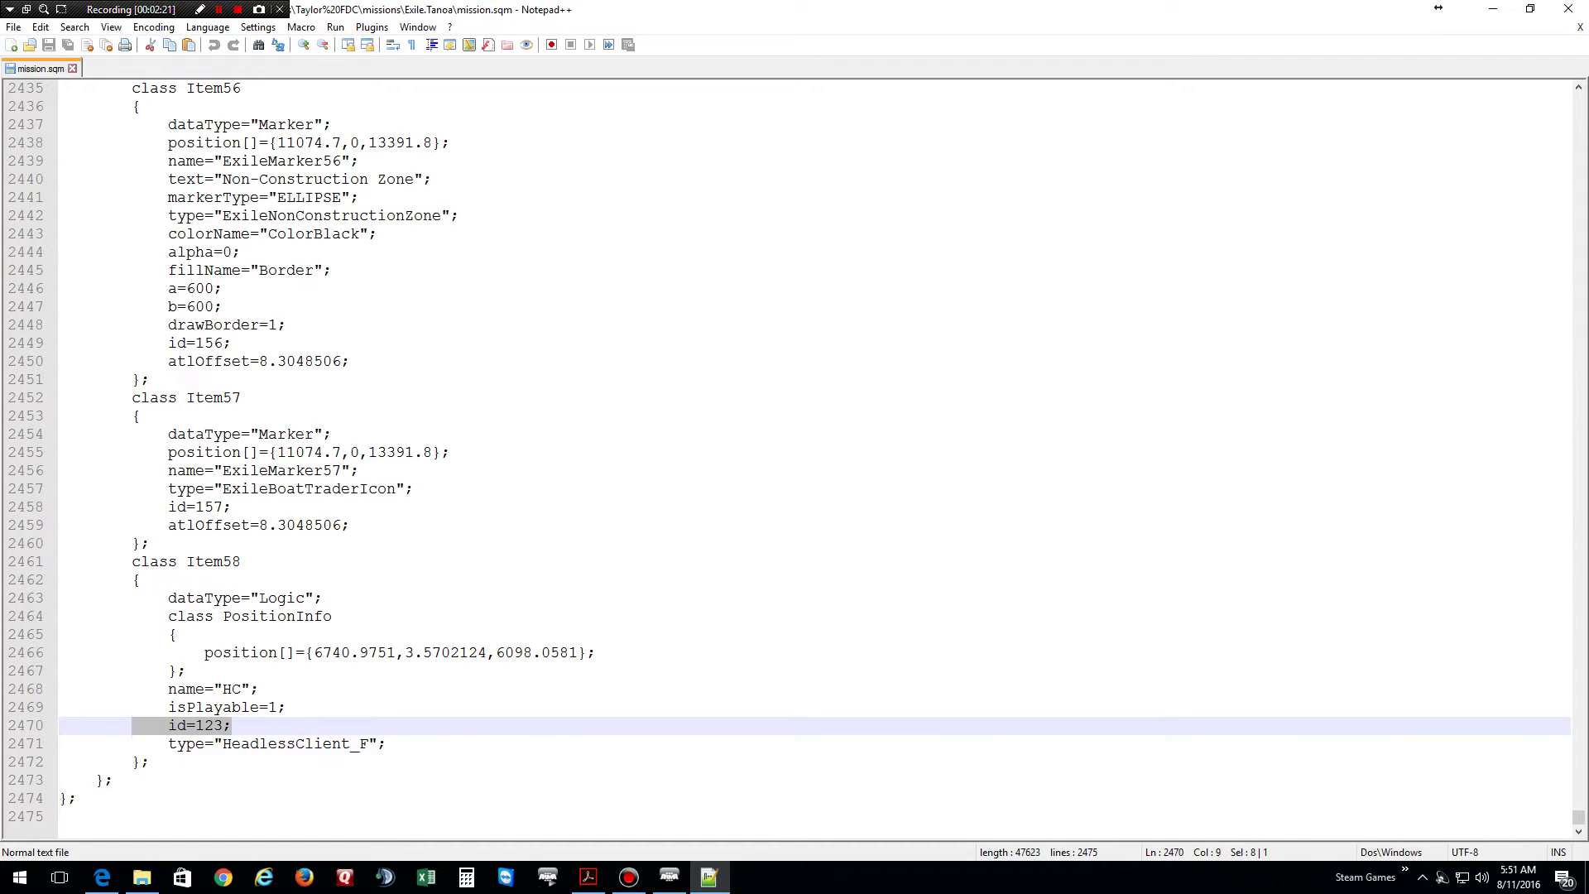
left_click_drag(231, 507, 170, 488)
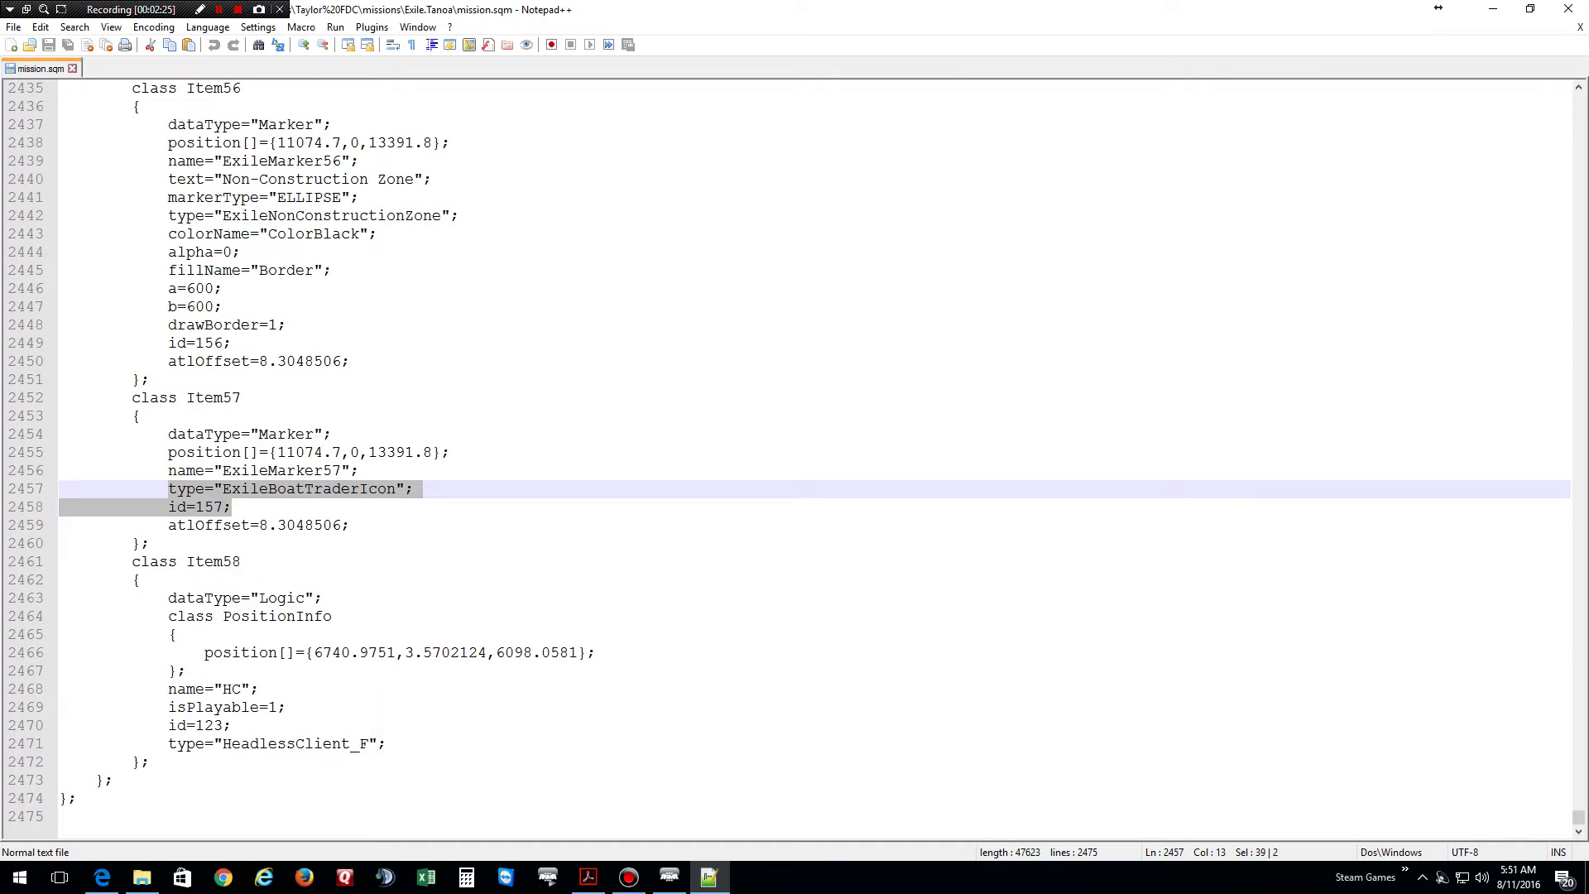
left_click(223, 726)
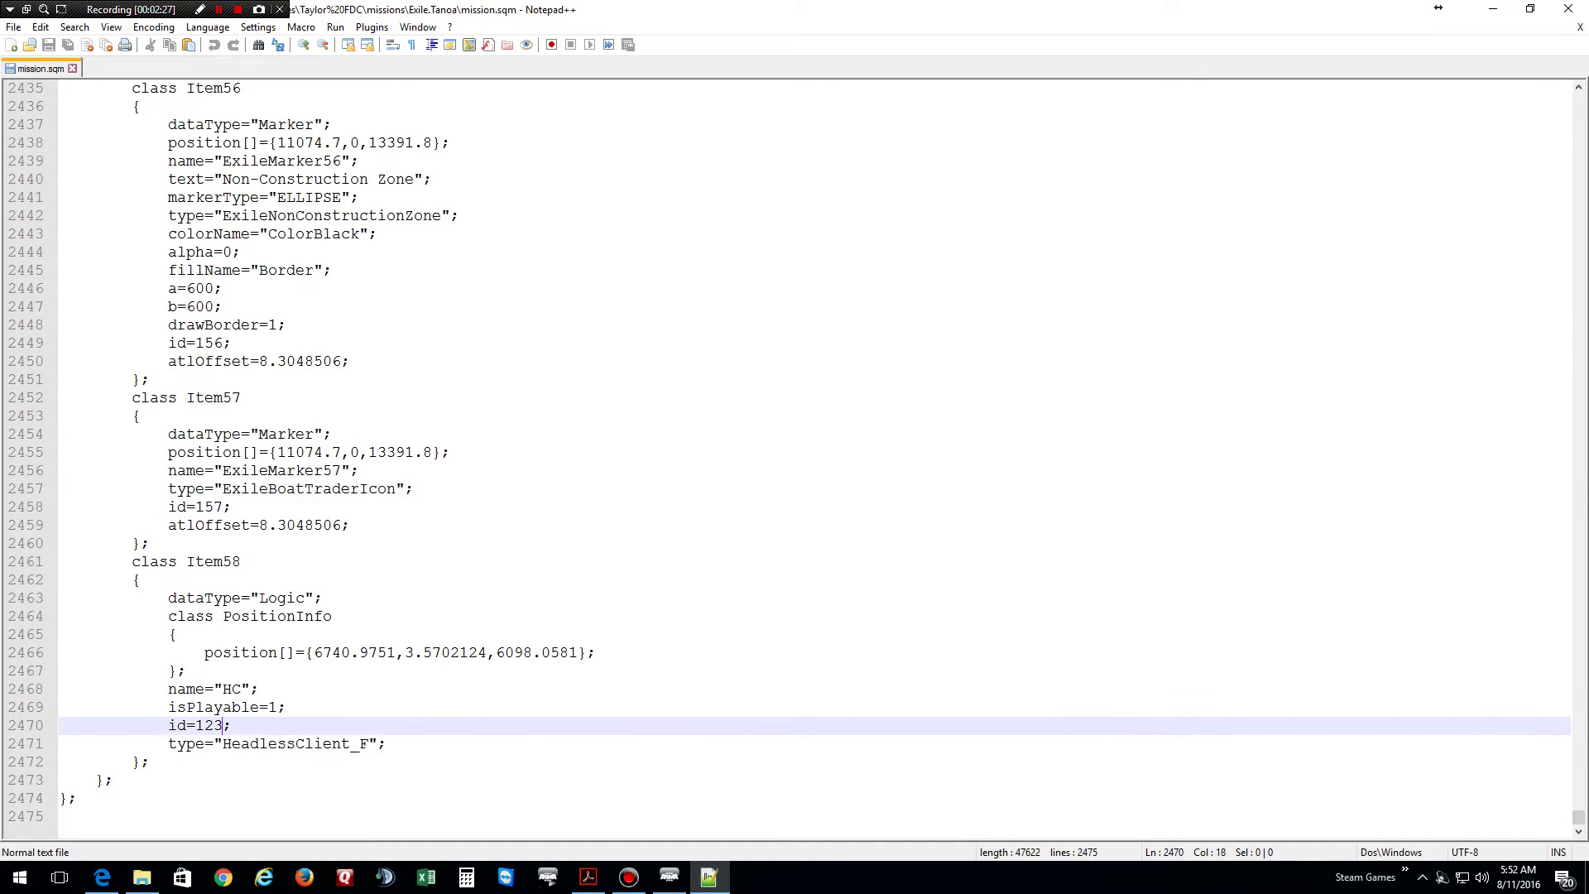
key("BackSpace")
key("BackSpace")
type("58")
key("ctrl+s")
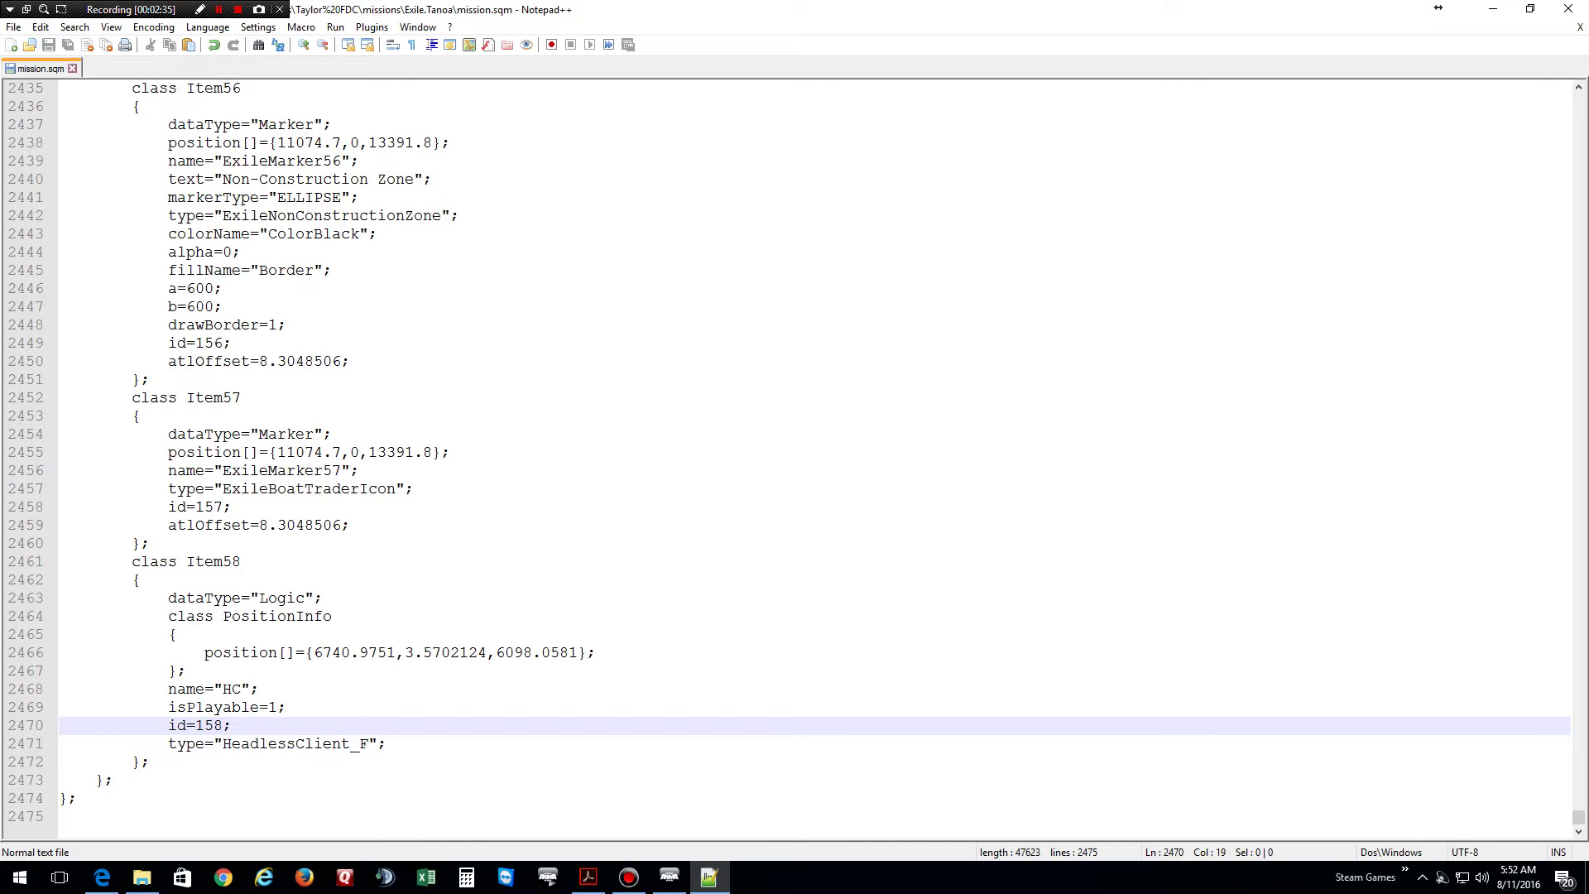
left_click(1568, 10)
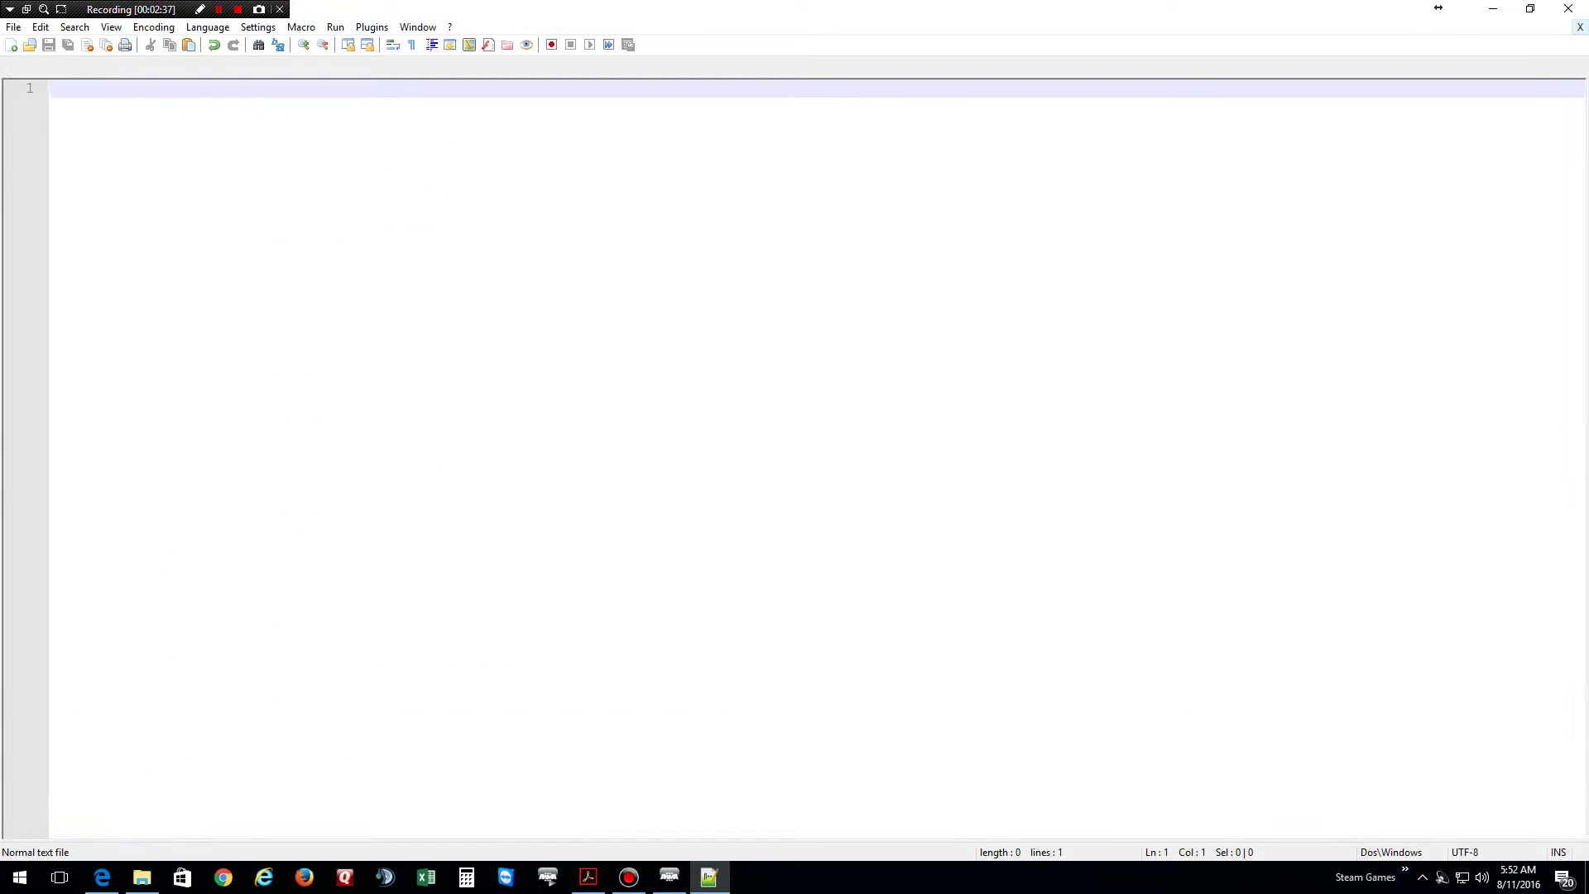
Copy the edited mission.sqm from the profile's Exile.Tanoa folder
left_click(1568, 9)
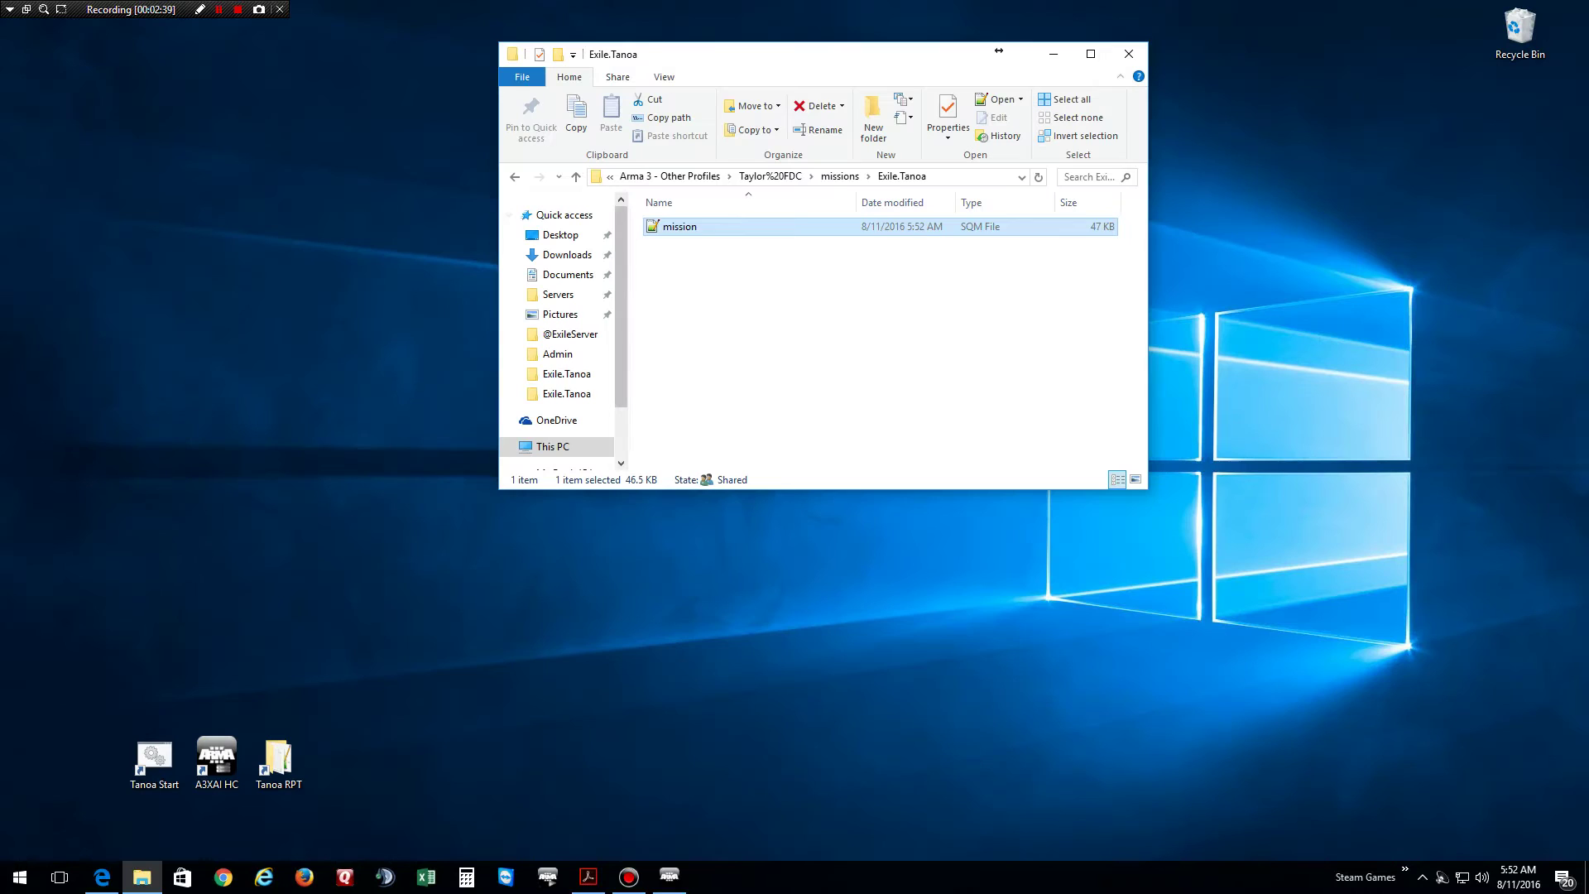
right_click(713, 229)
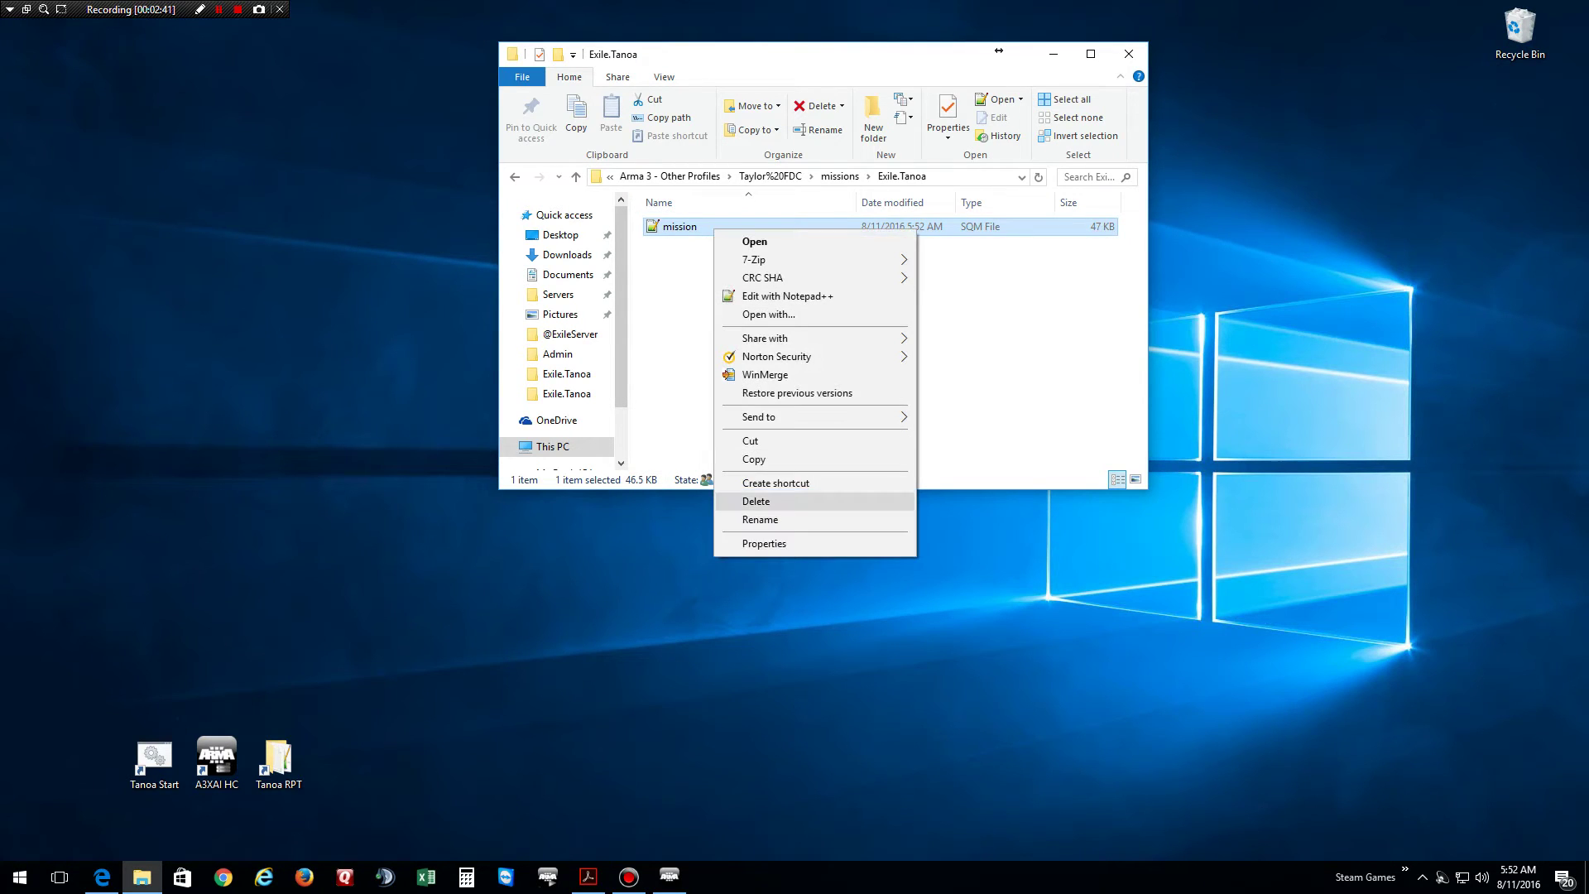
left_click(753, 459)
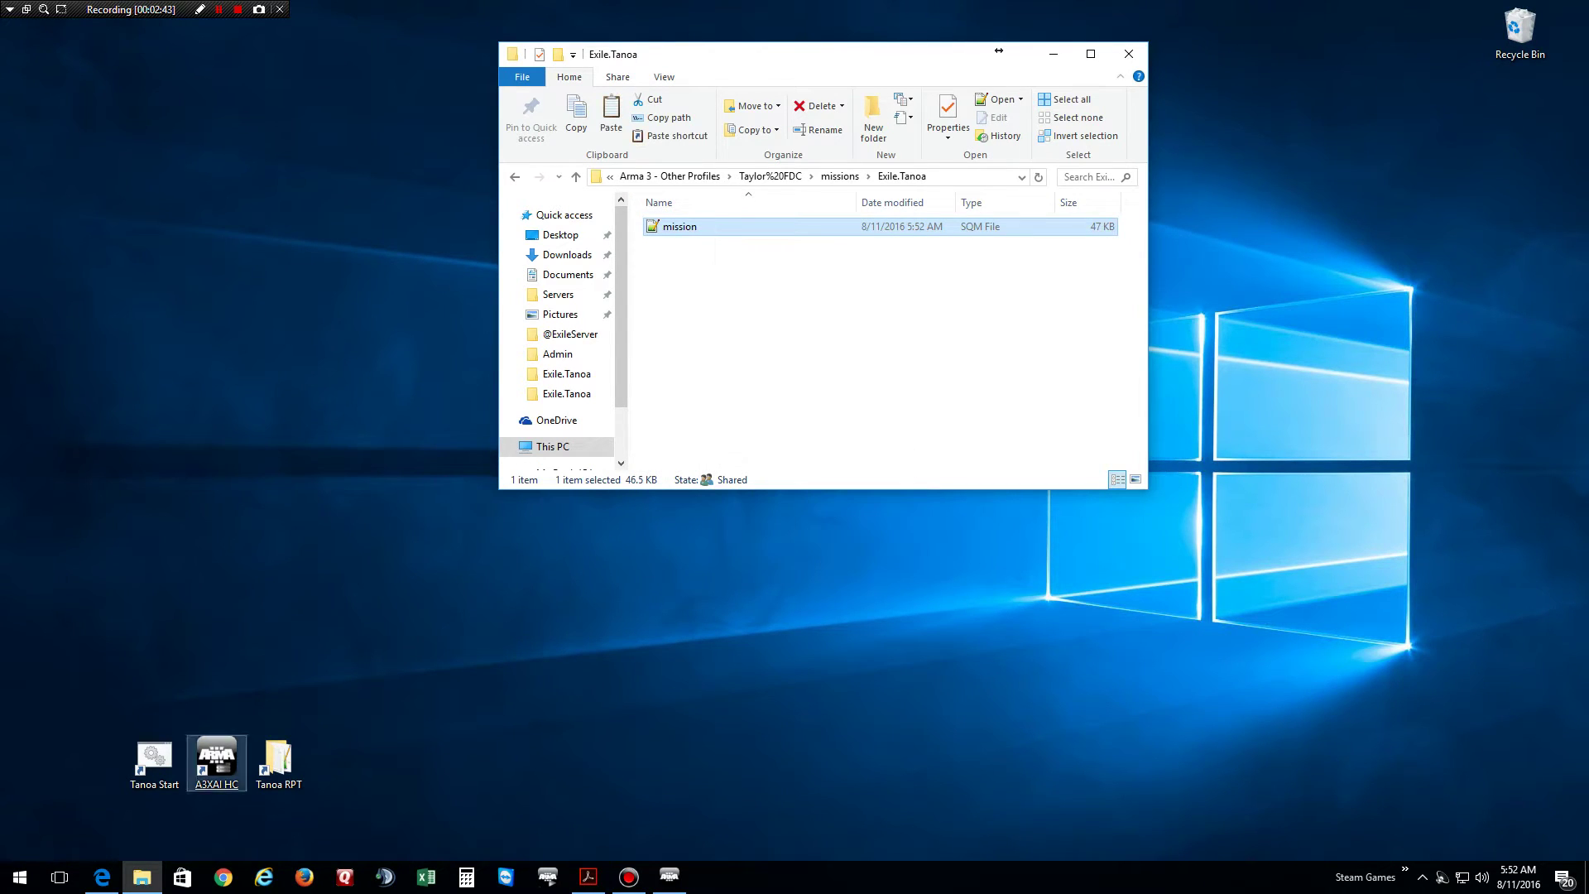
Paste mission.sqm into the server's mpmissions\Exile.Tanoa folder, replacing the old file
left_click(279, 760)
double_click(279, 760)
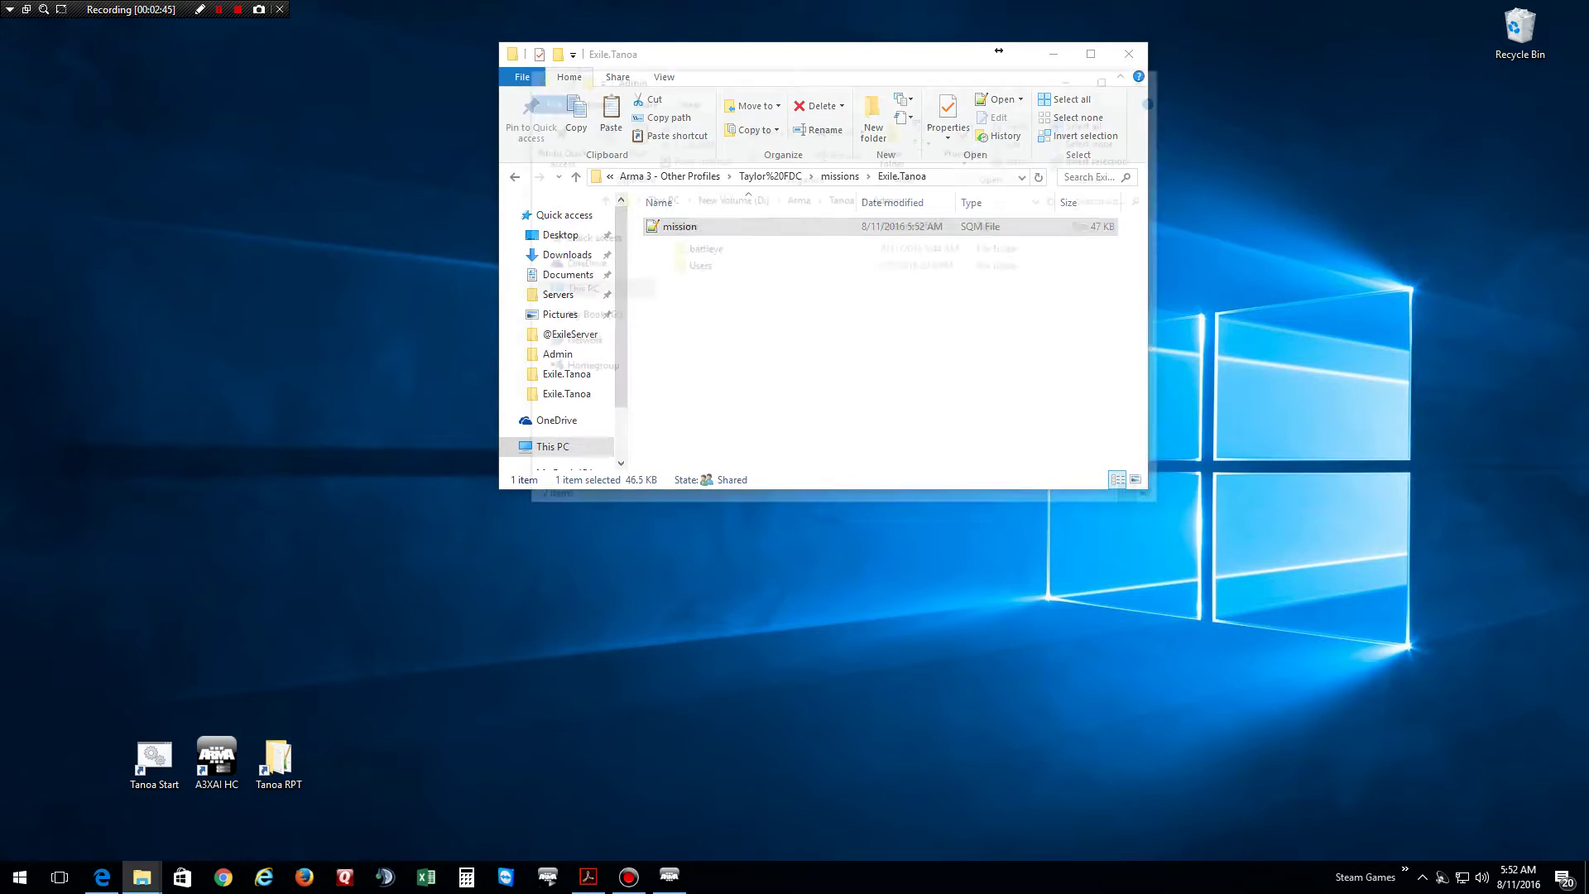
left_click(842, 198)
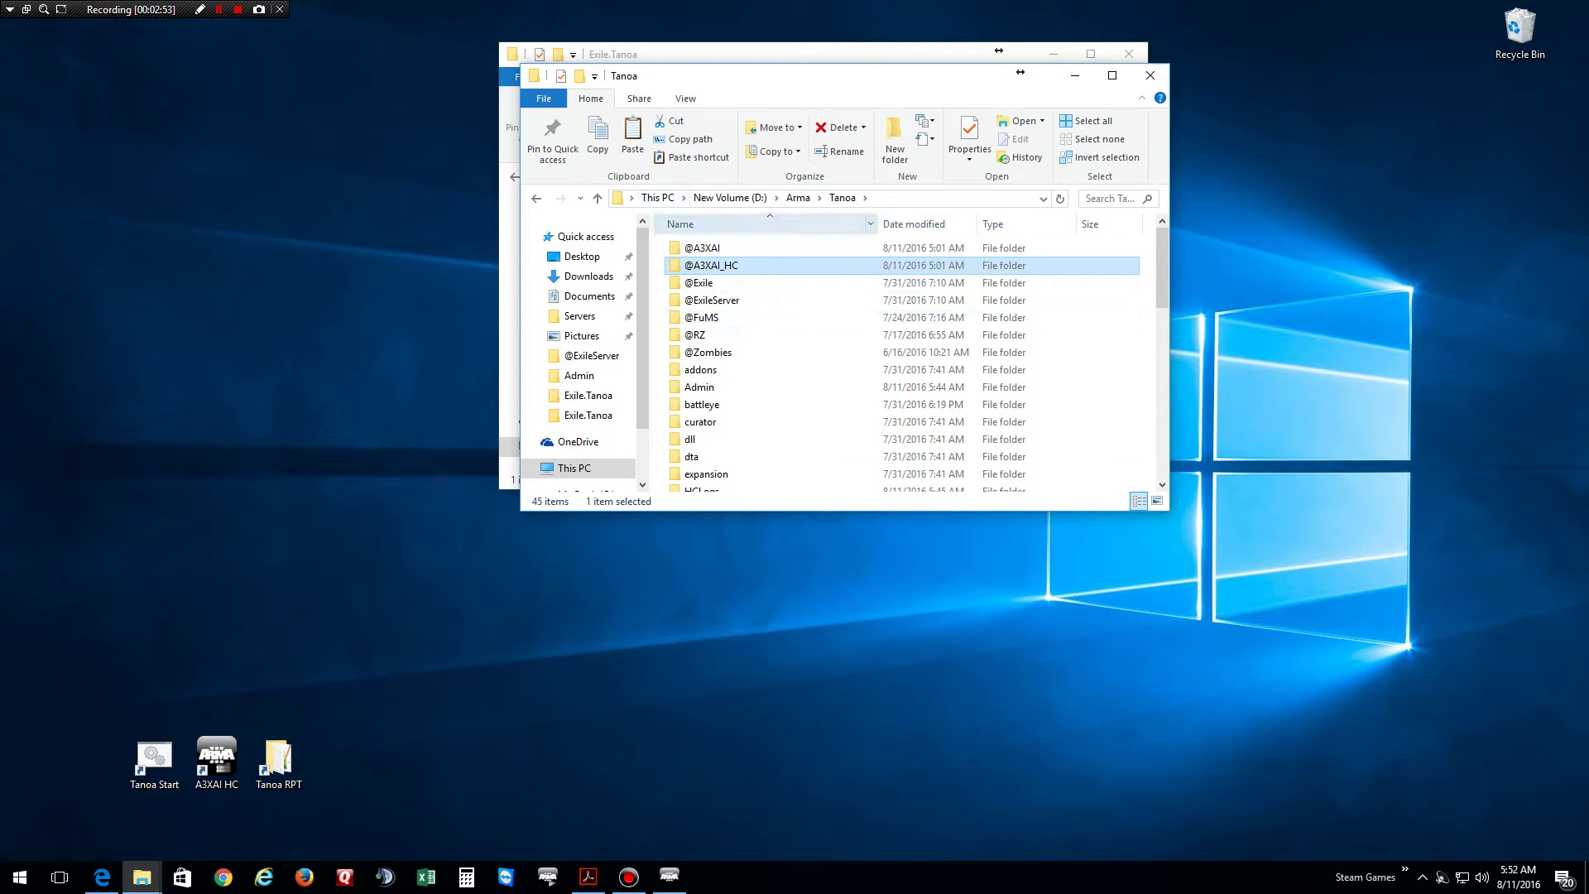
left_click(707, 352)
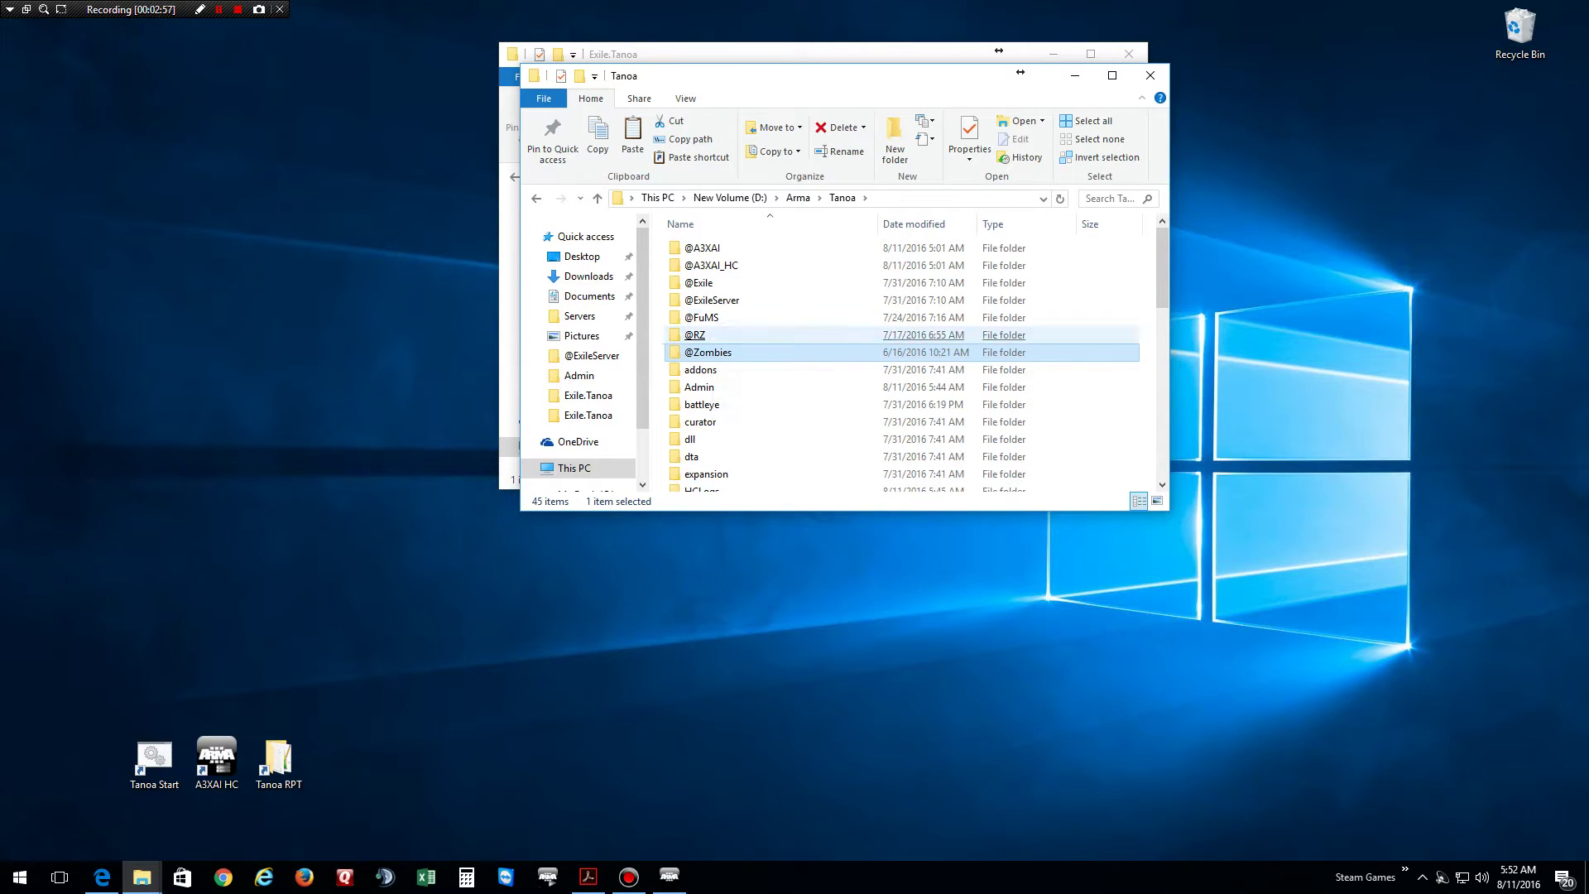
scroll(869, 373, "down", 2)
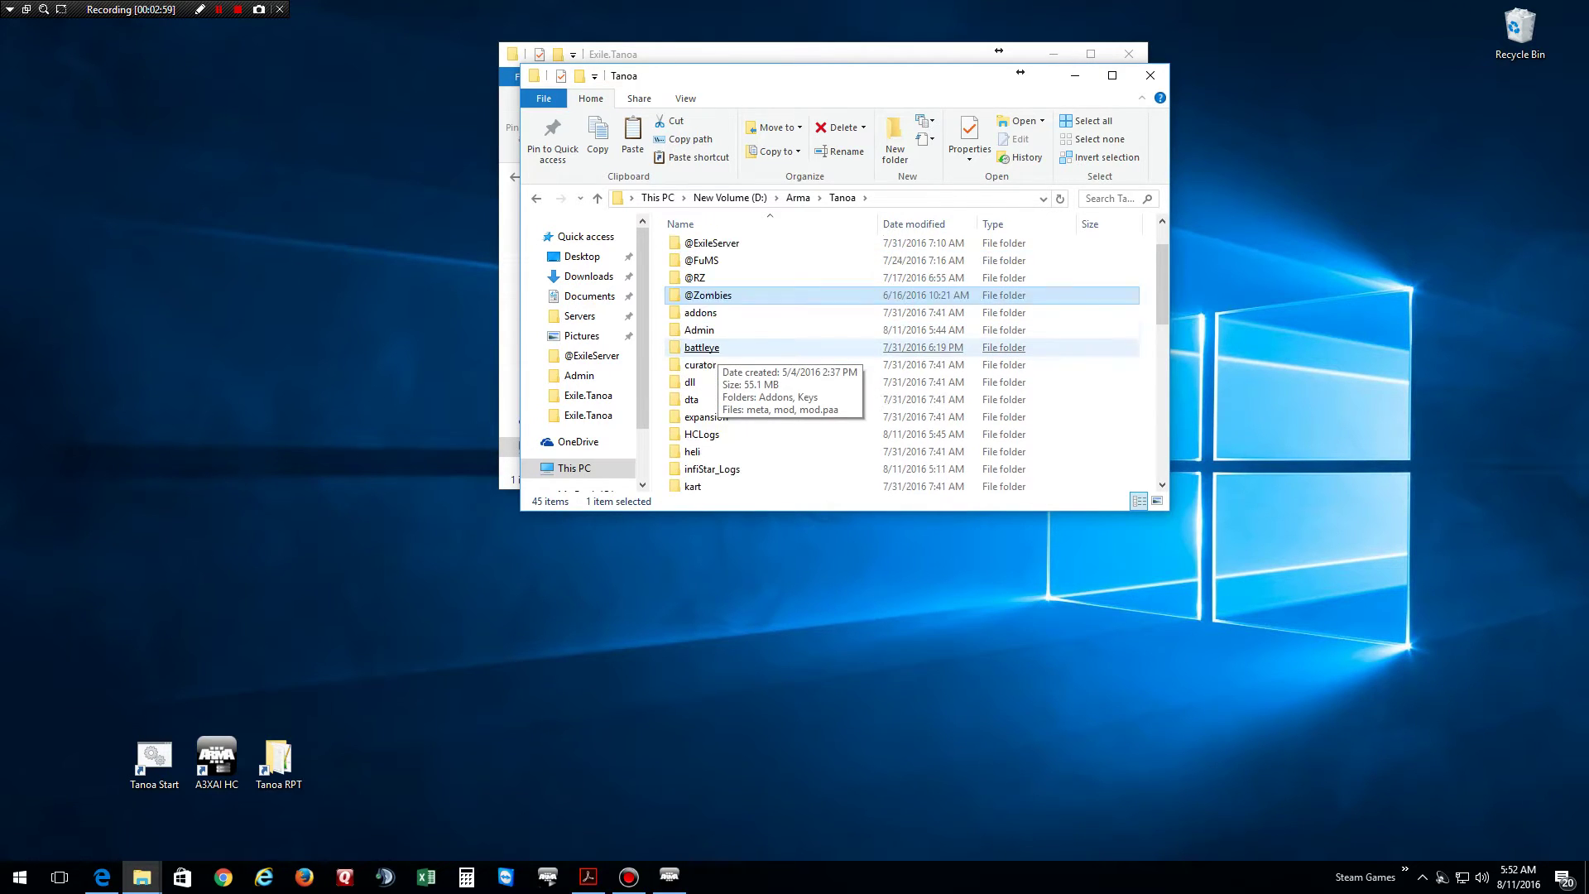
scroll(869, 373, "up", 2)
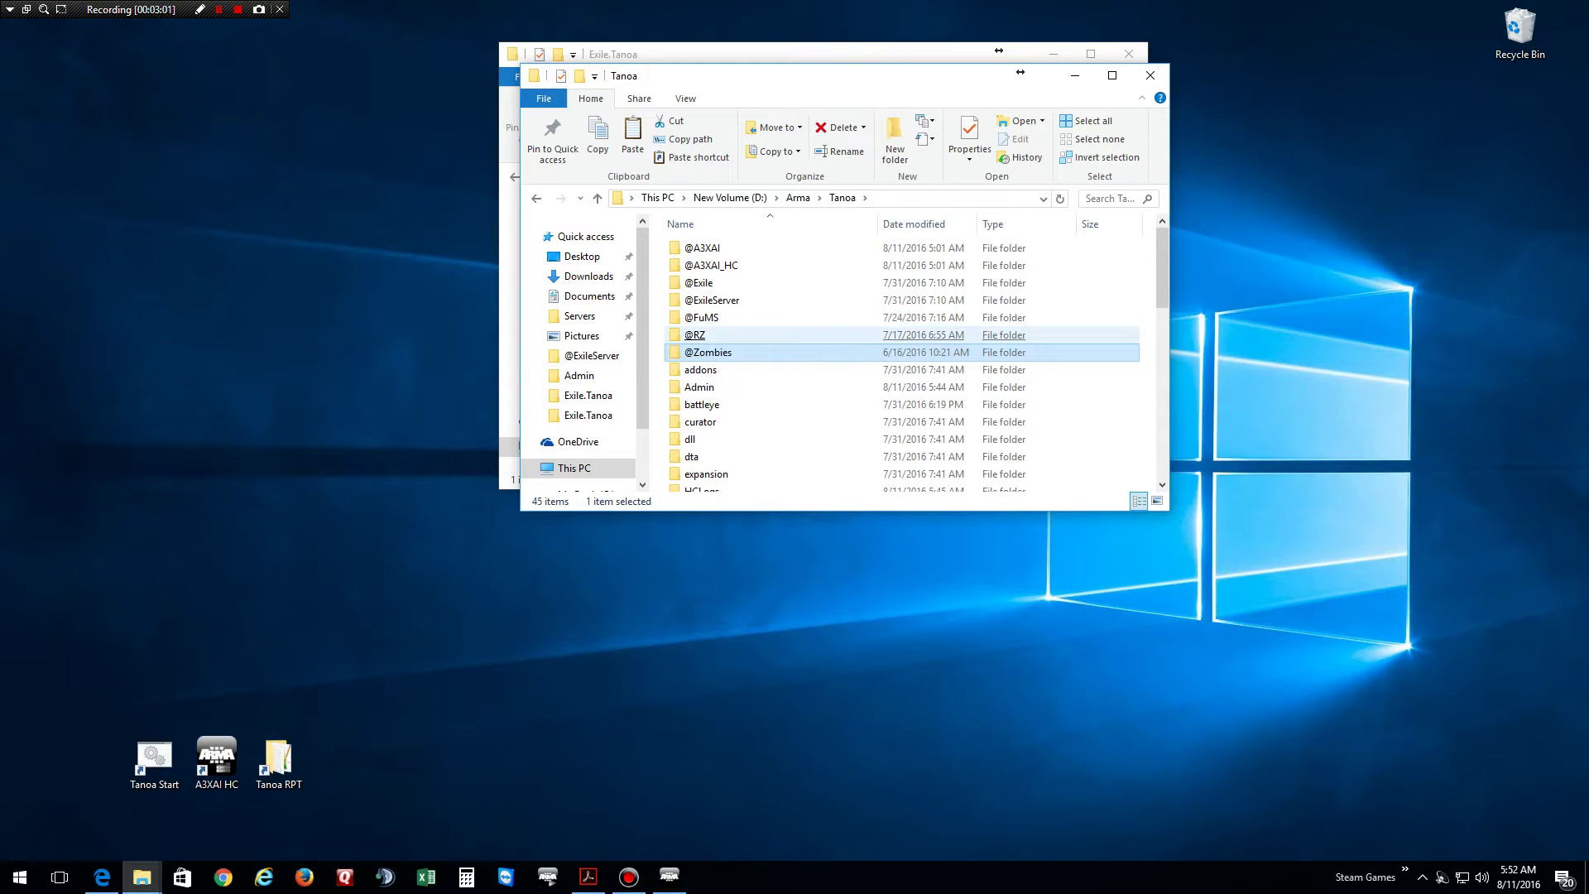
left_click(703, 318)
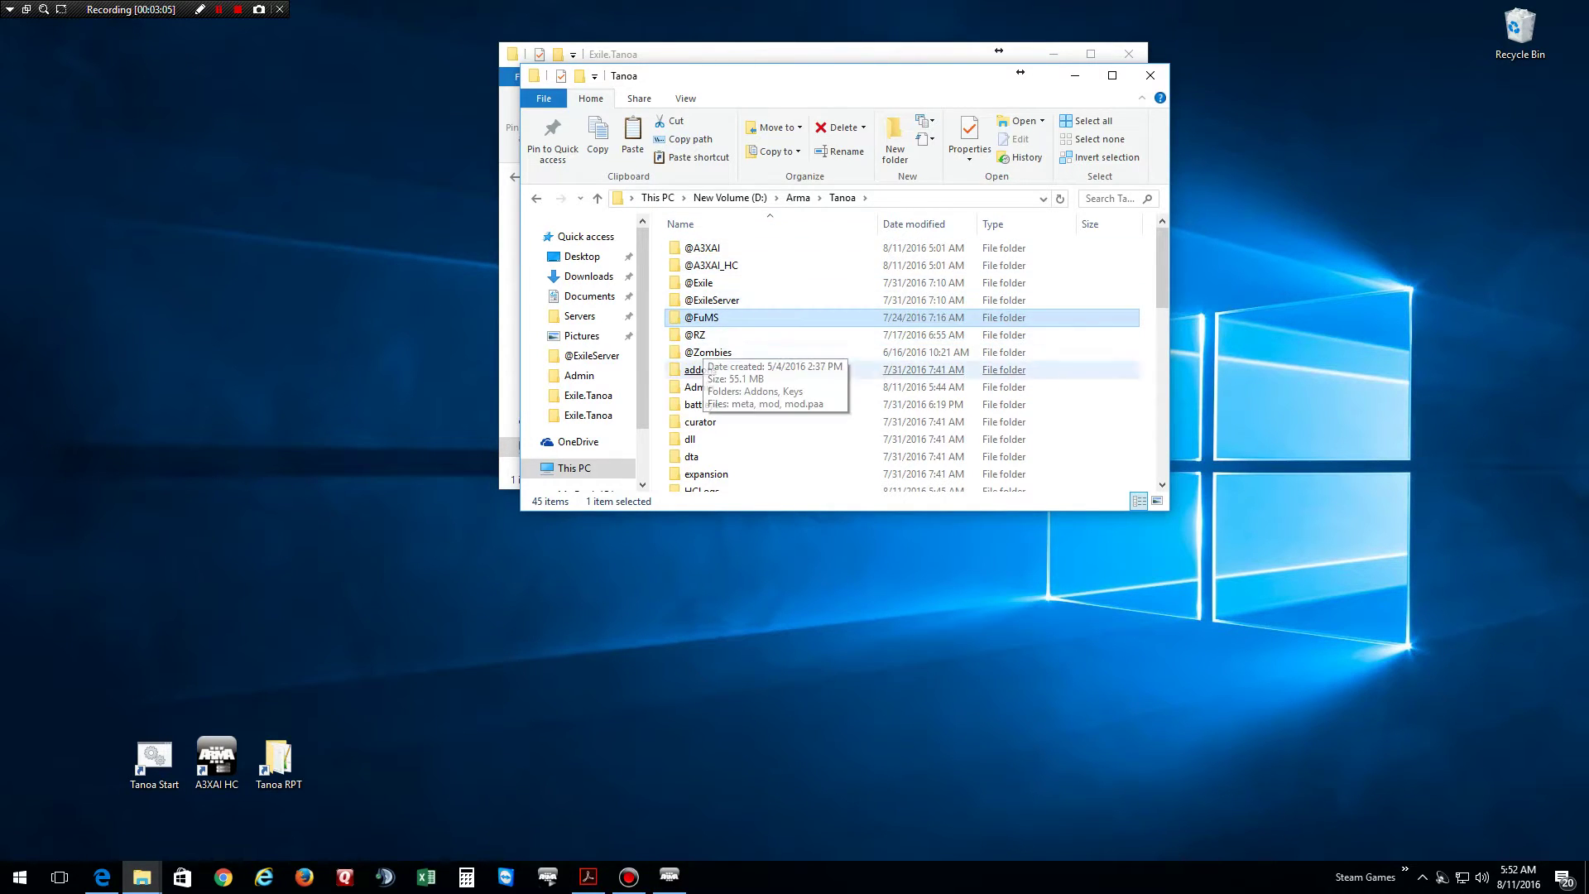
scroll(714, 369, "down", 4)
left_click(694, 360)
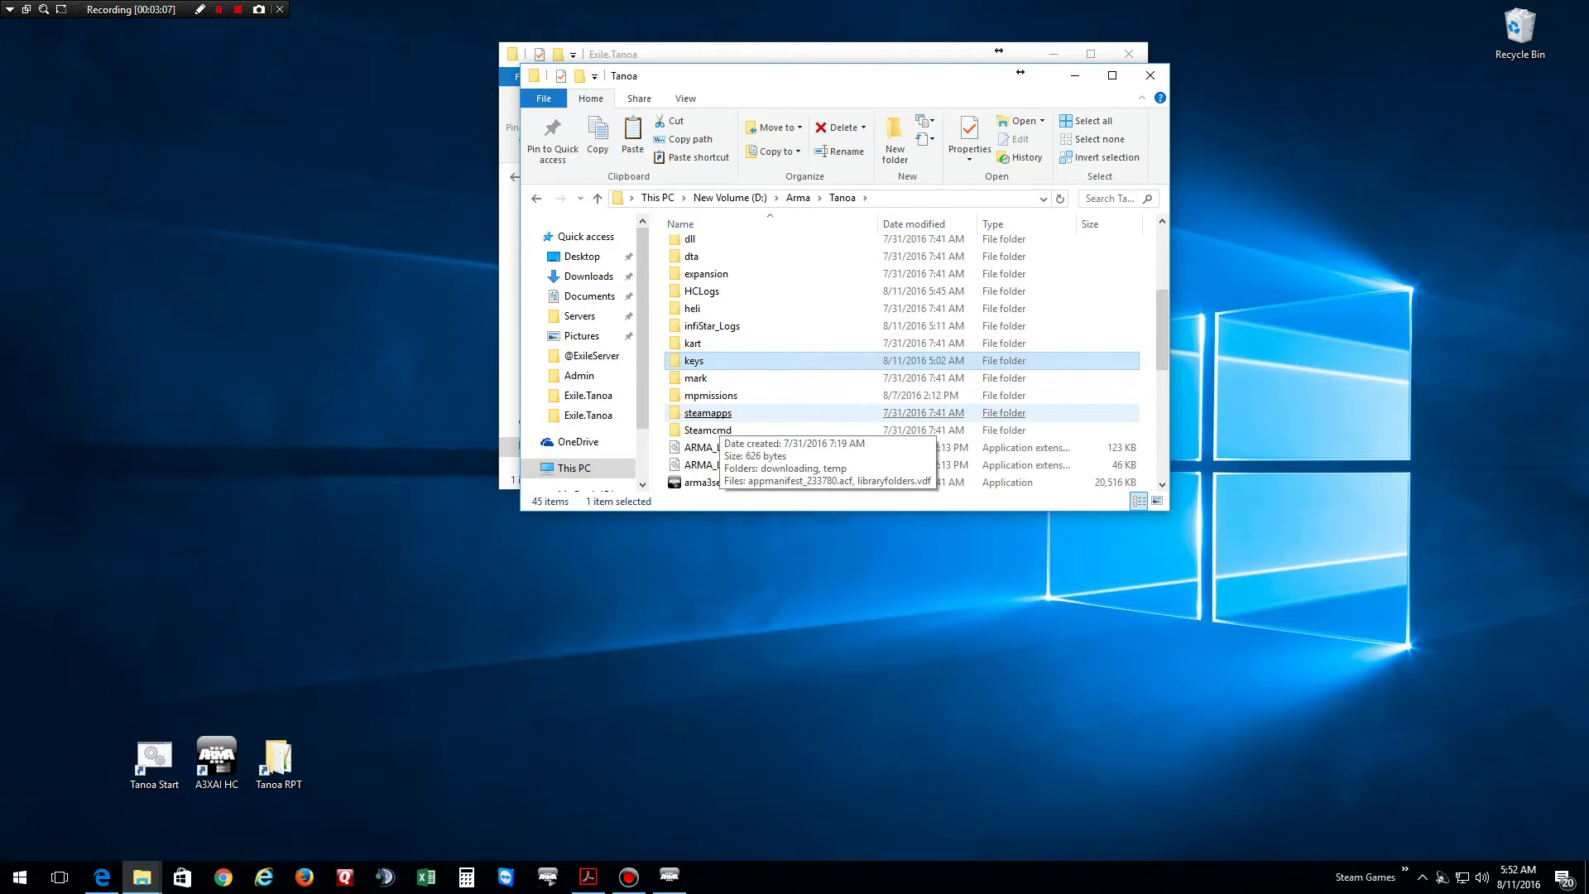
double_click(711, 395)
double_click(709, 247)
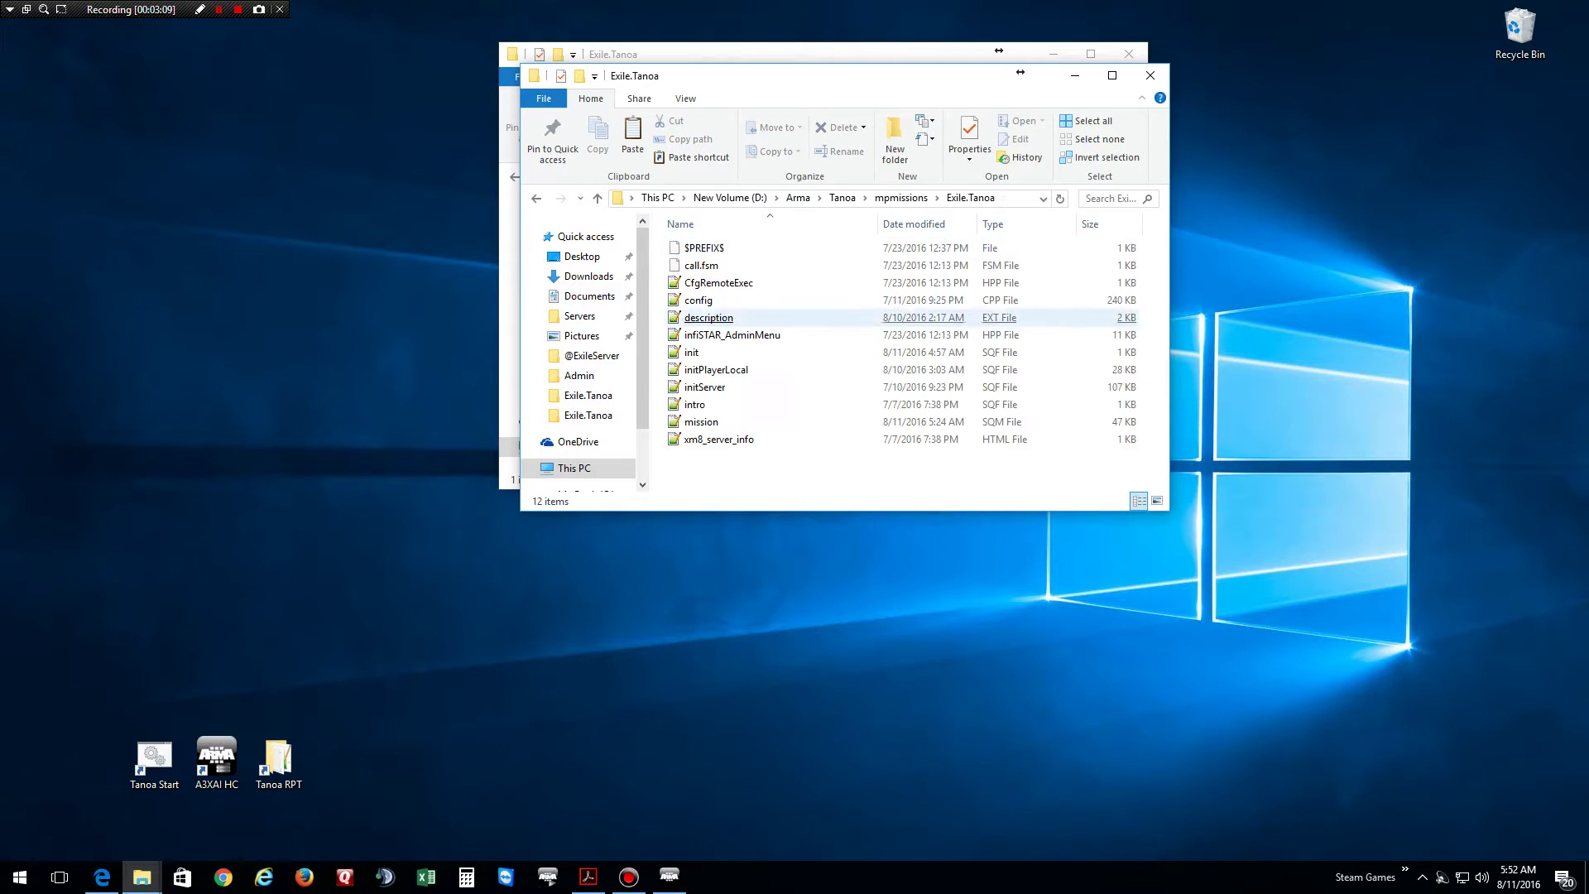
right_click(759, 476)
left_click(820, 617)
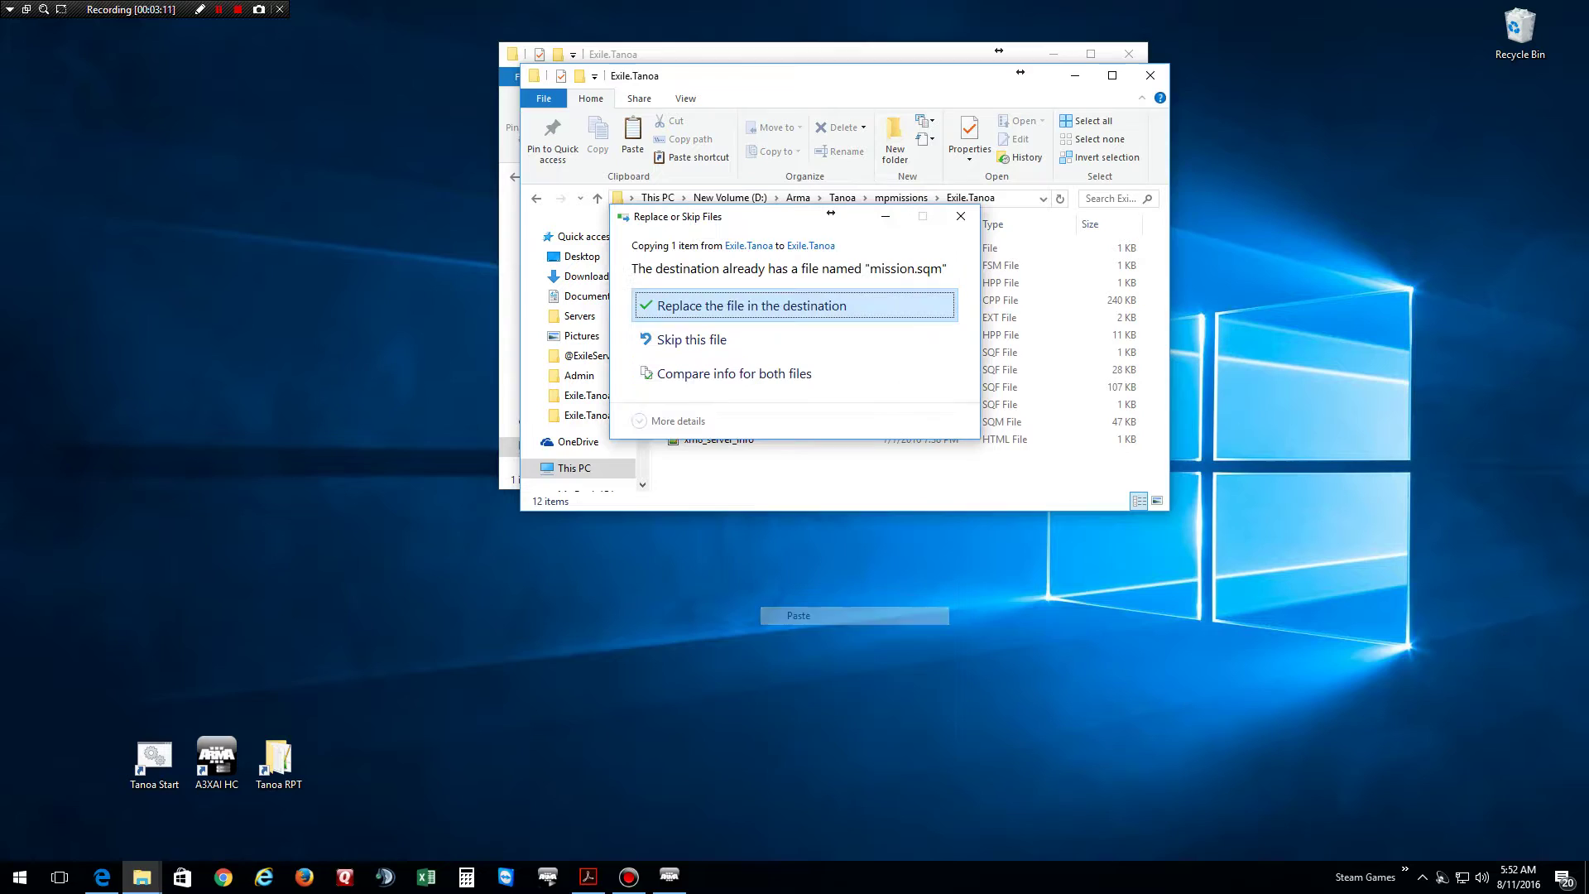
key("Return")
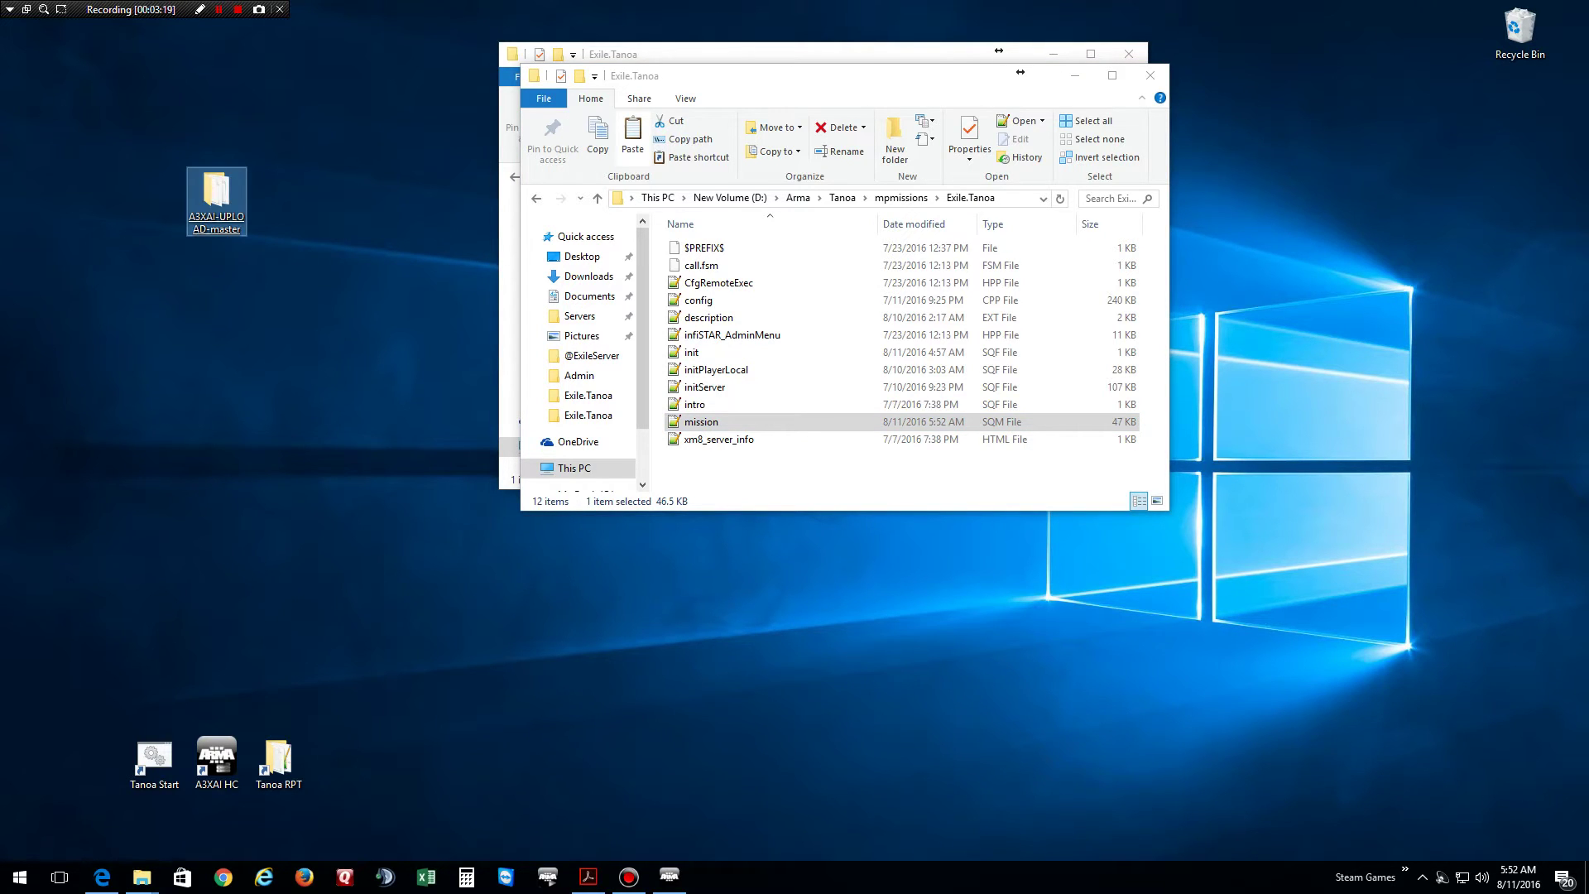
double_click(217, 199)
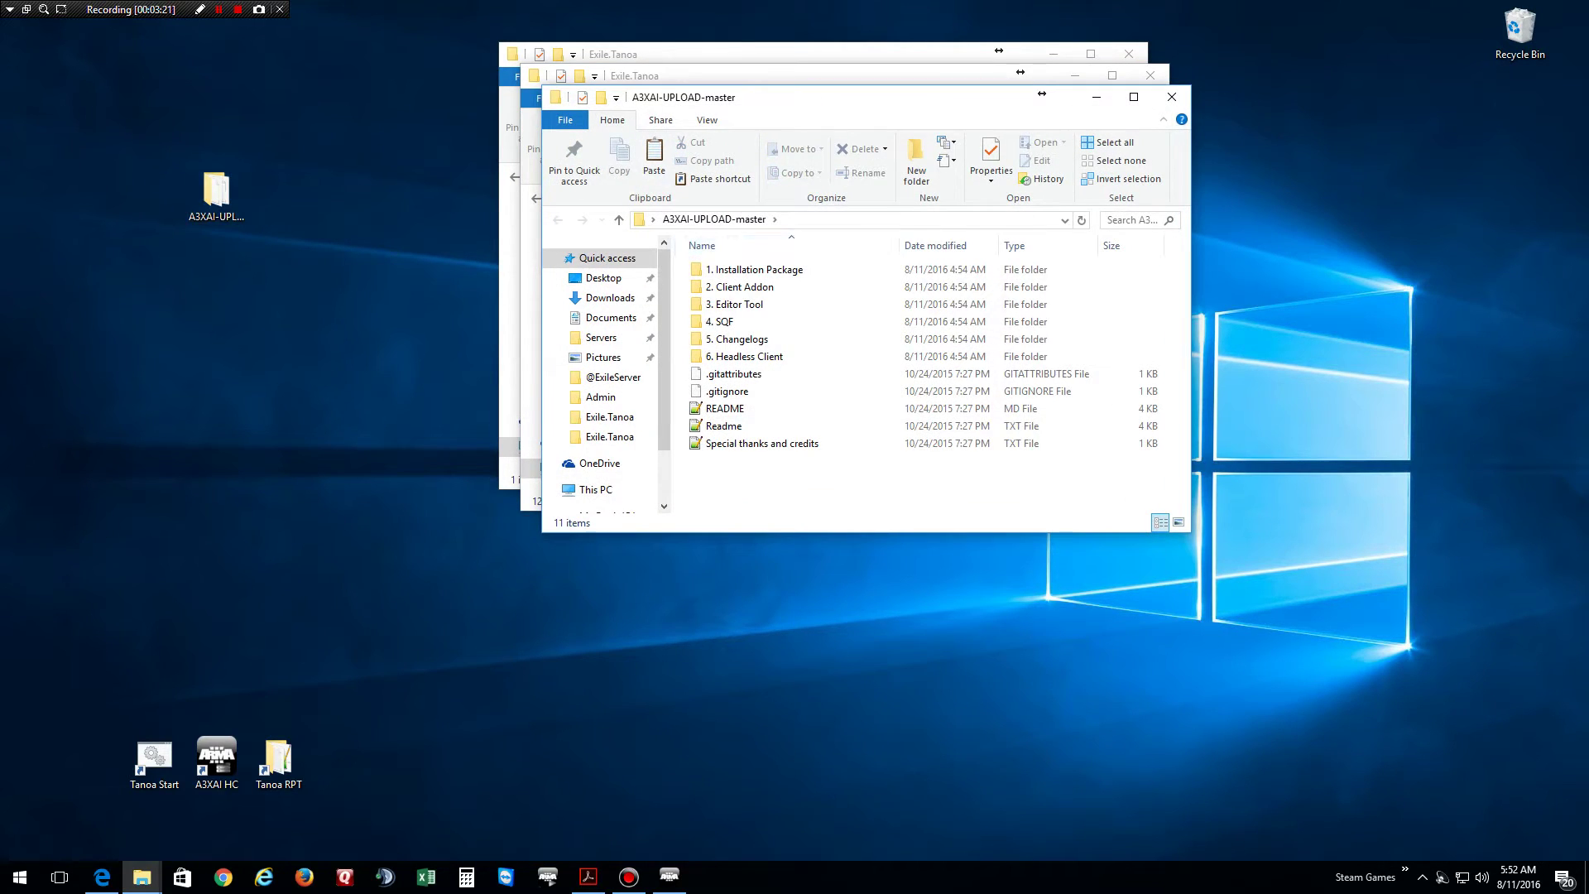
double_click(758, 270)
double_click(727, 269)
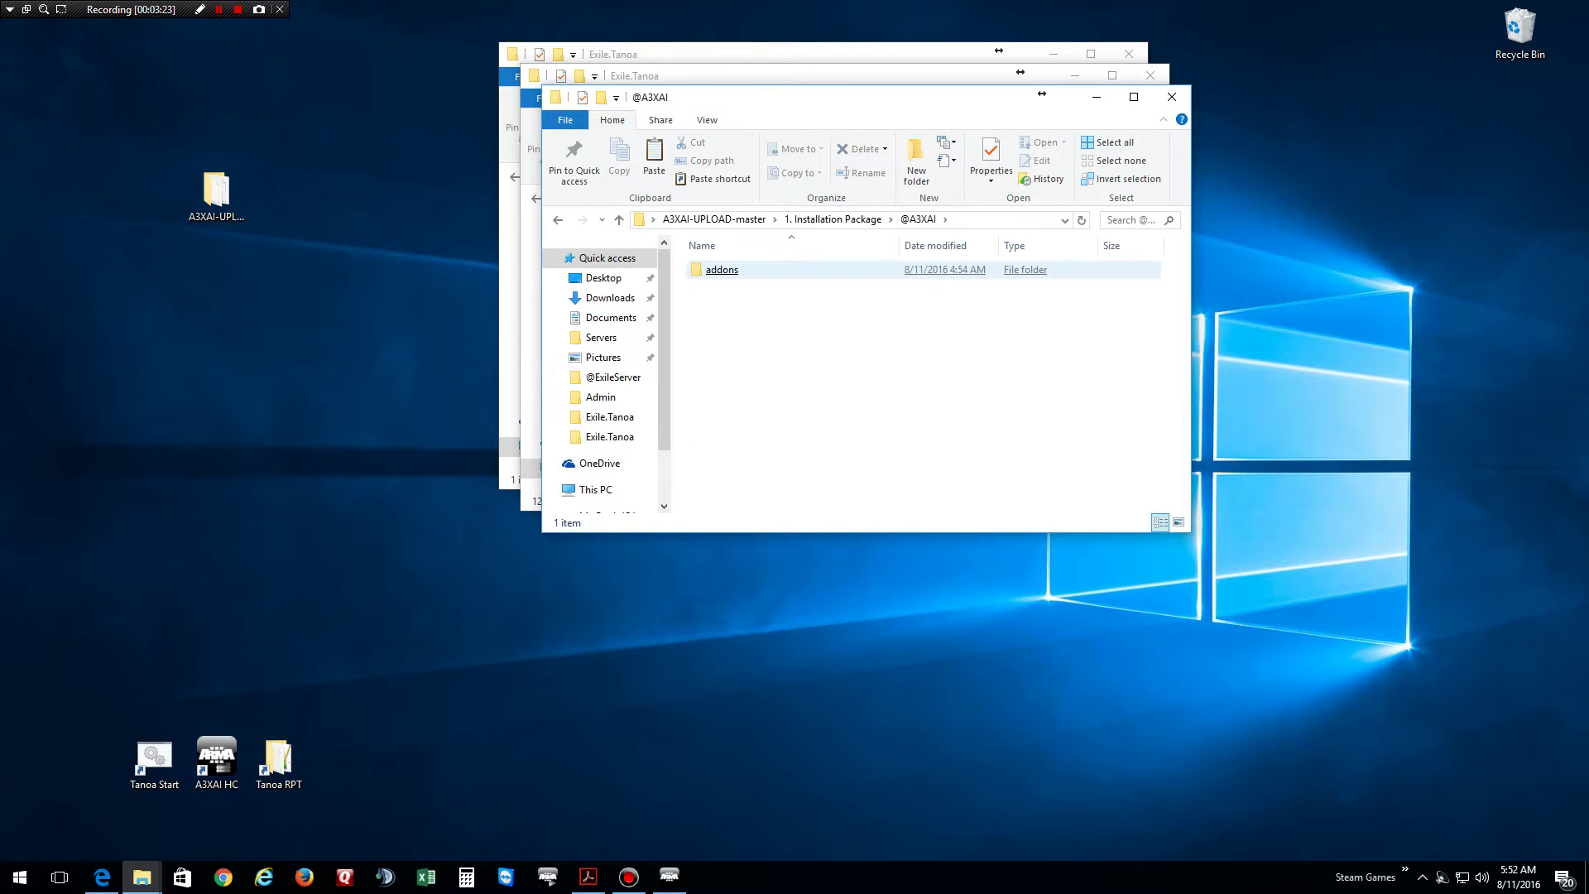
double_click(721, 269)
right_click(732, 286)
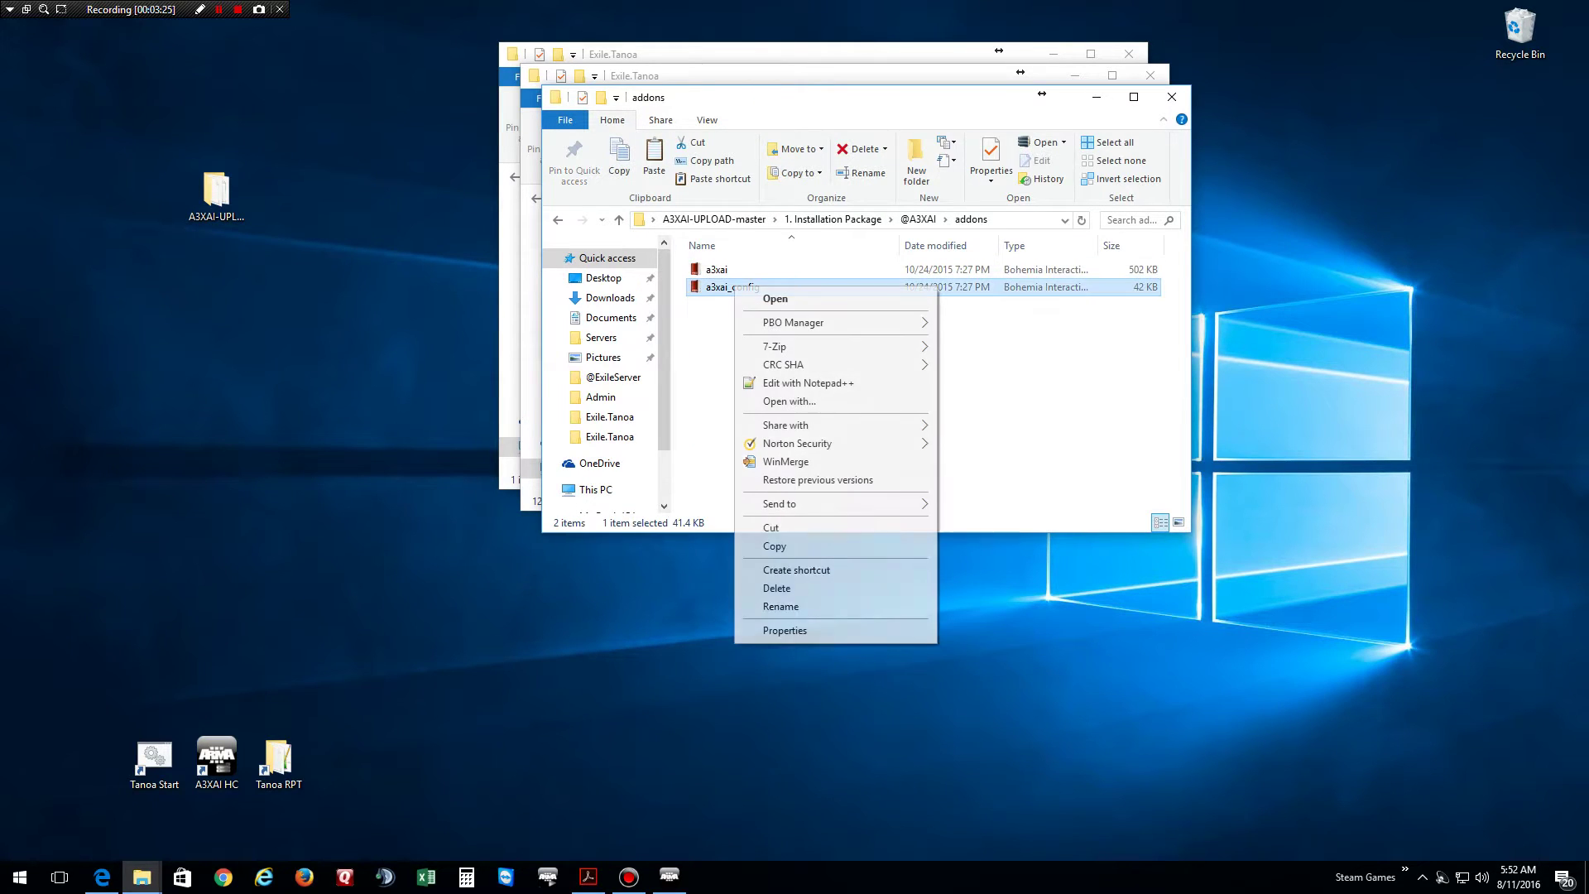
left_click(1031, 361)
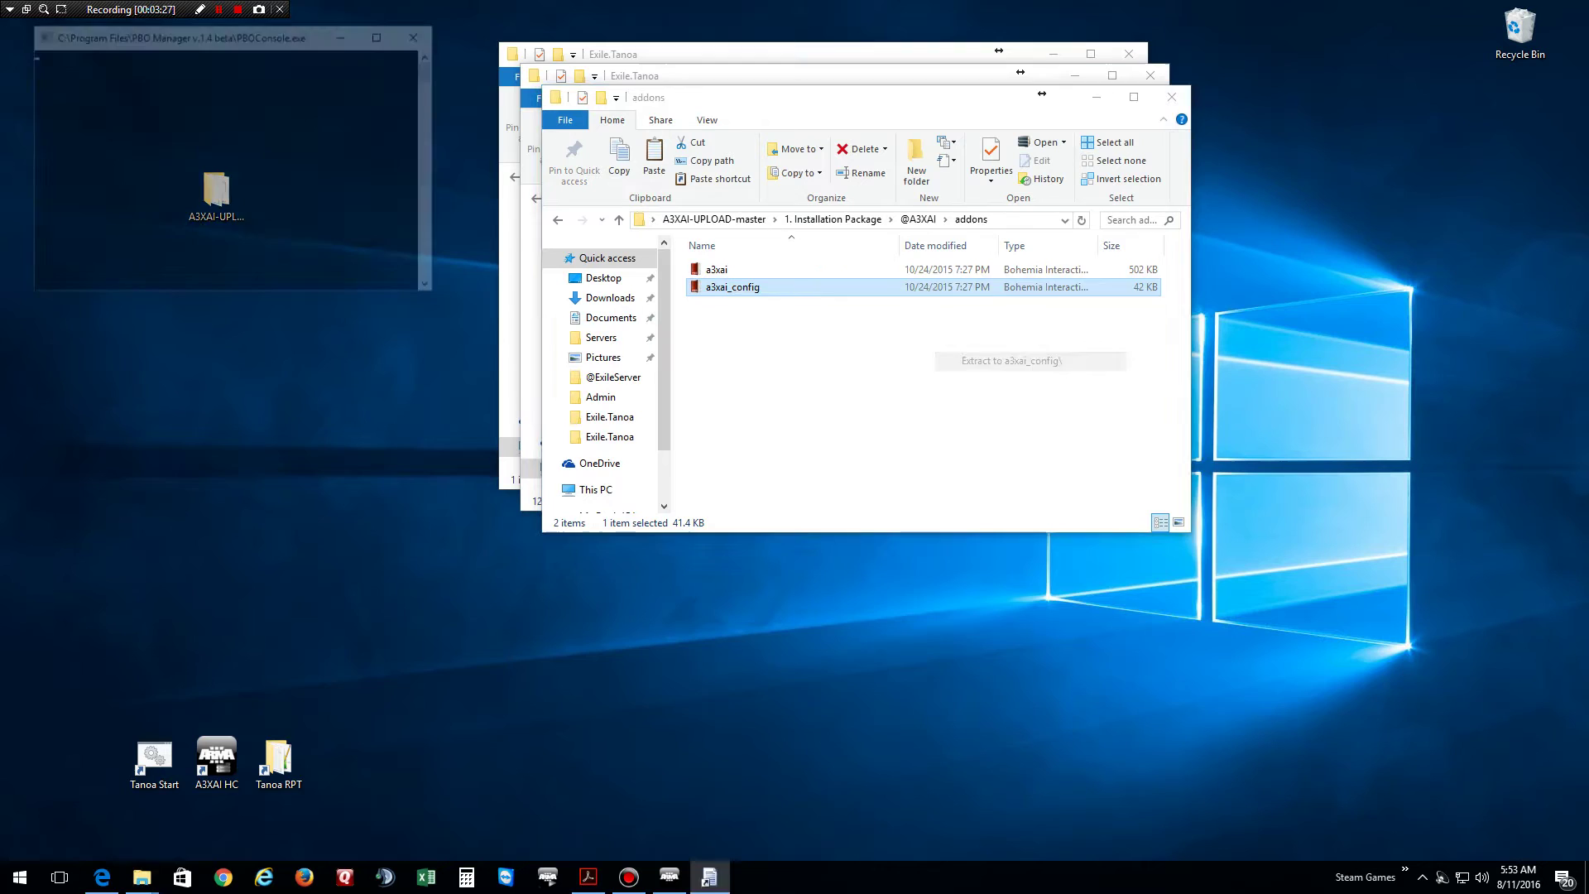
double_click(733, 270)
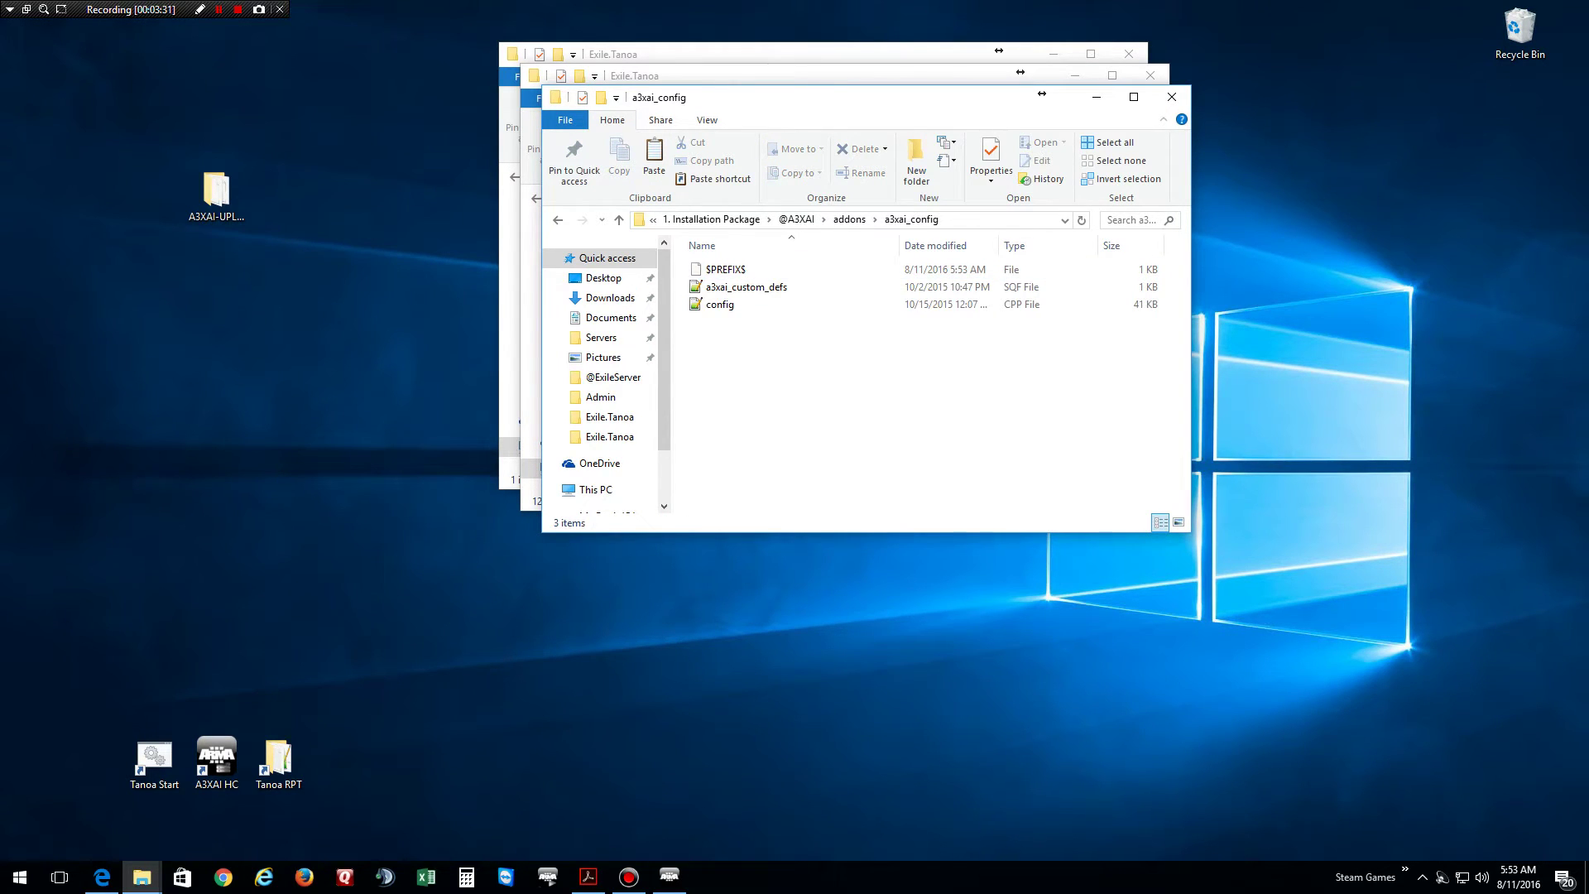
In A3XAI config.cpp, set enableHC to 1 and waitForHC to 1
double_click(721, 304)
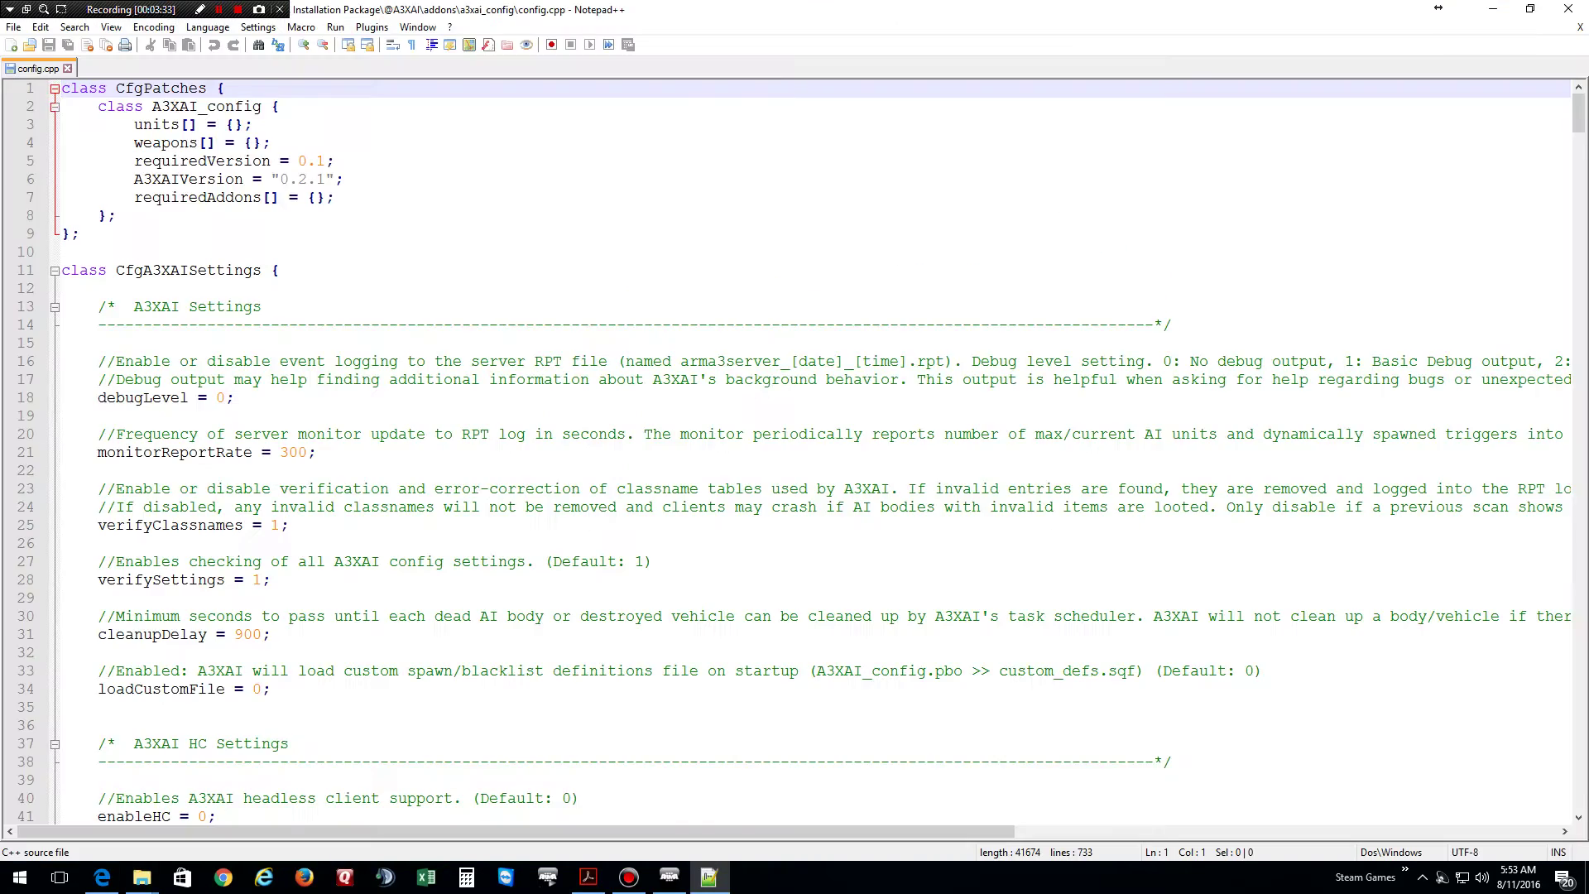
scroll(795, 496, "down", 4)
scroll(795, 496, "down", 4)
scroll(794, 498, "down", 3)
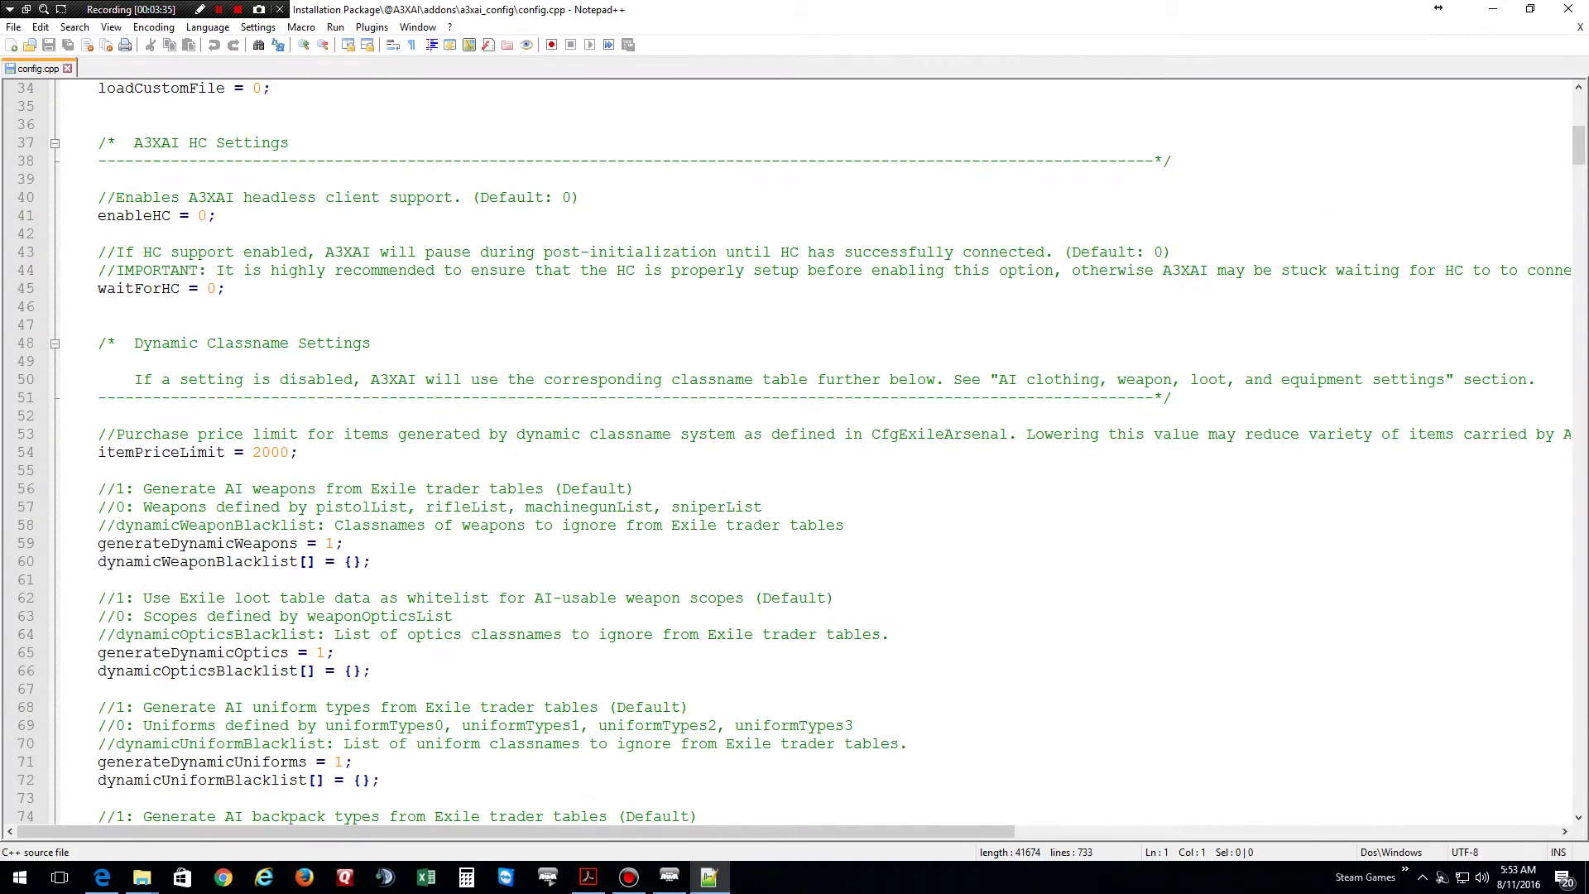
right_click(212, 214)
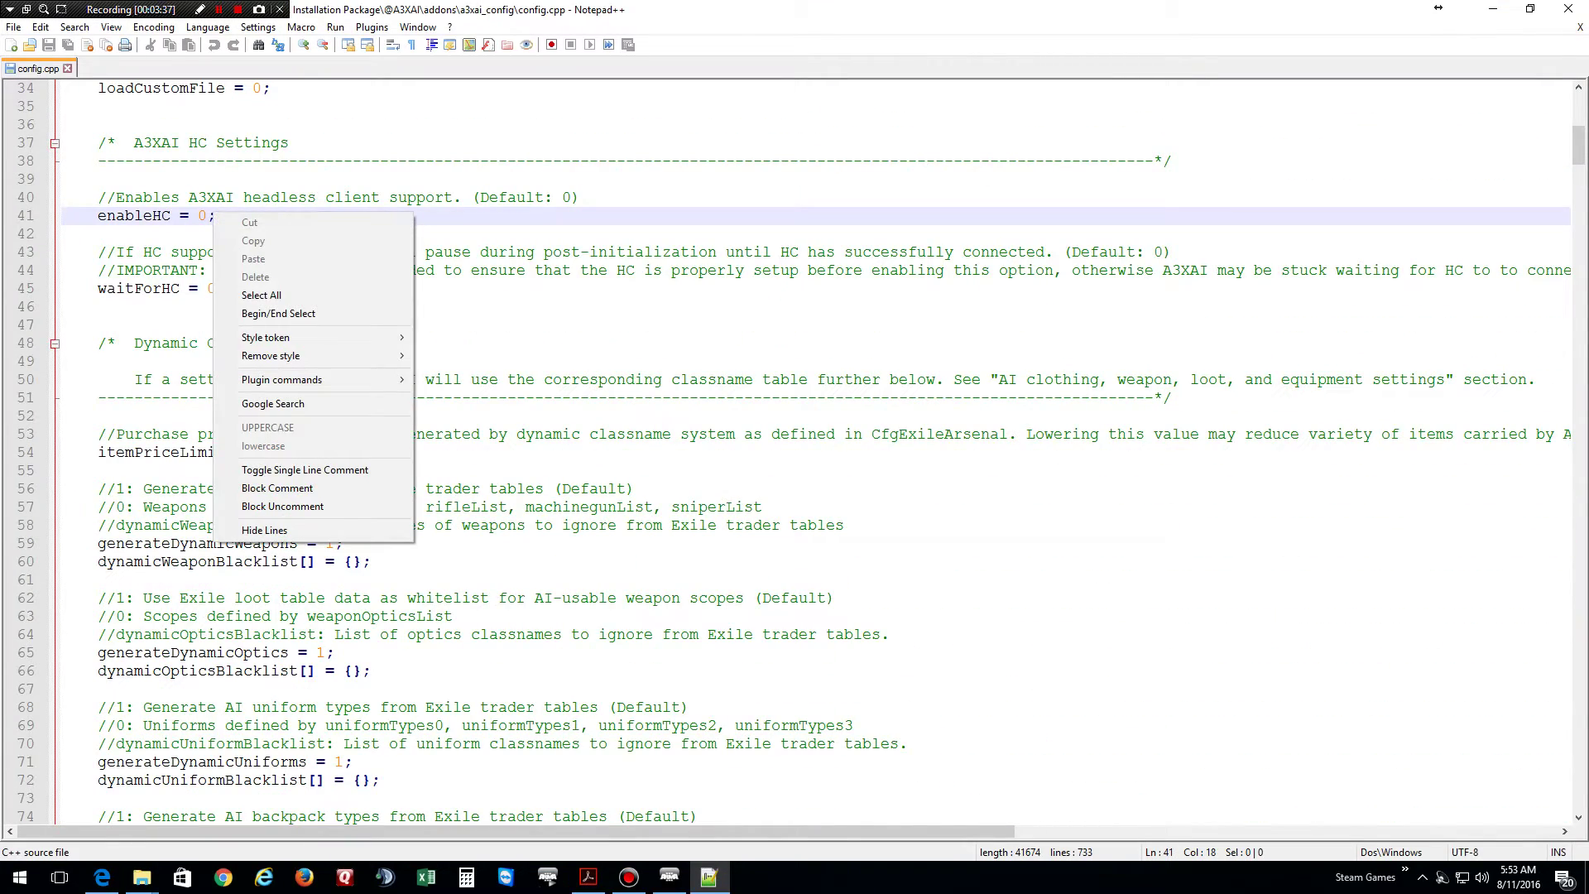
left_click(203, 214)
key("BackSpace")
type("1")
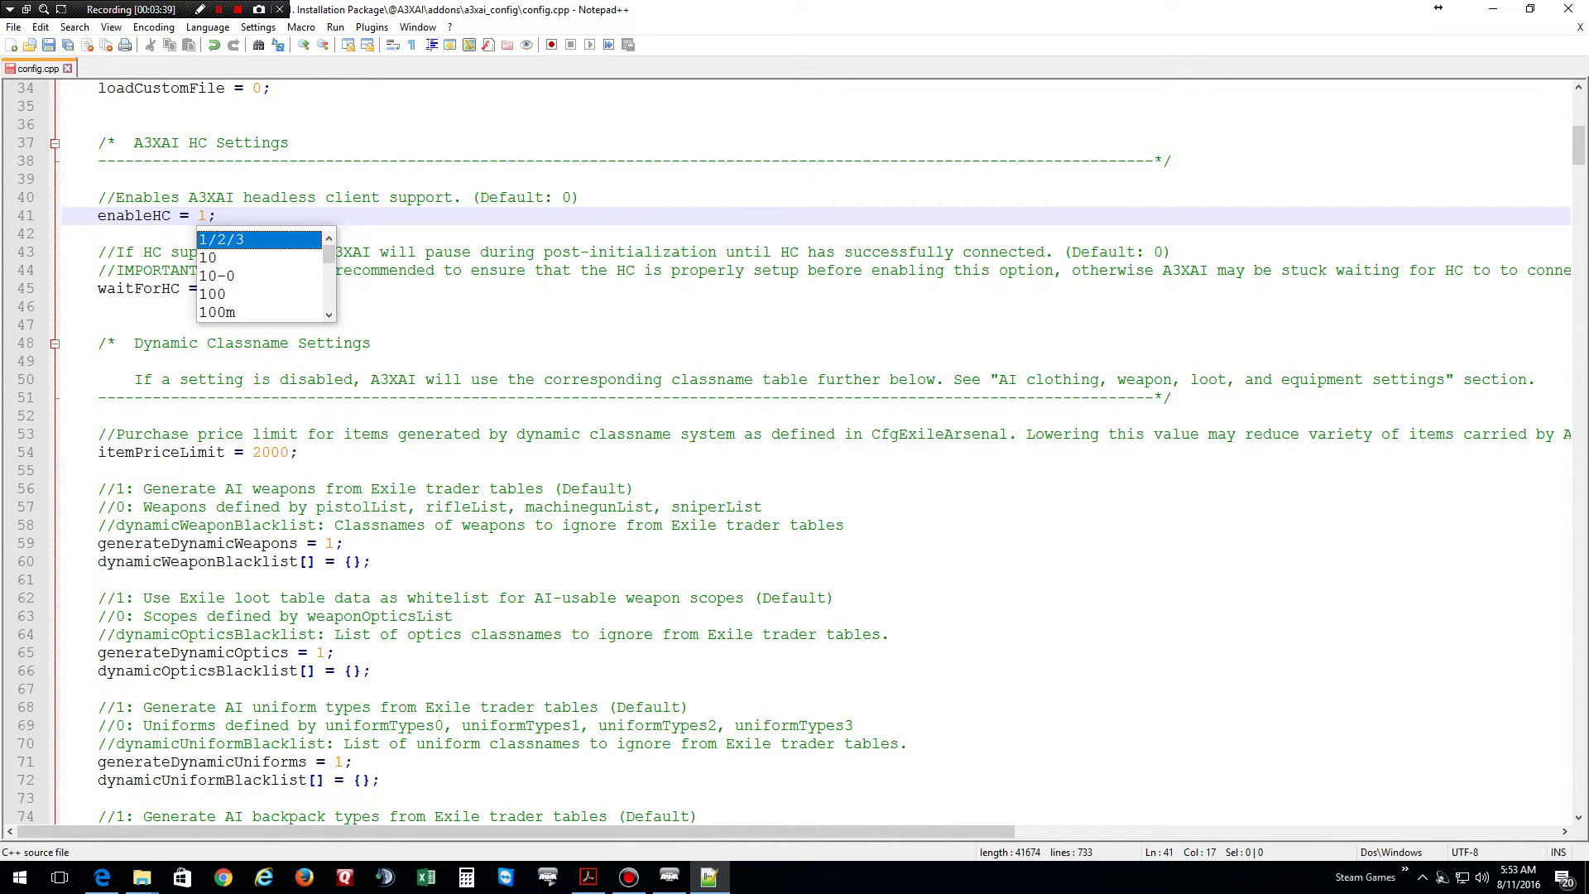
left_click(352, 159)
left_click(214, 288)
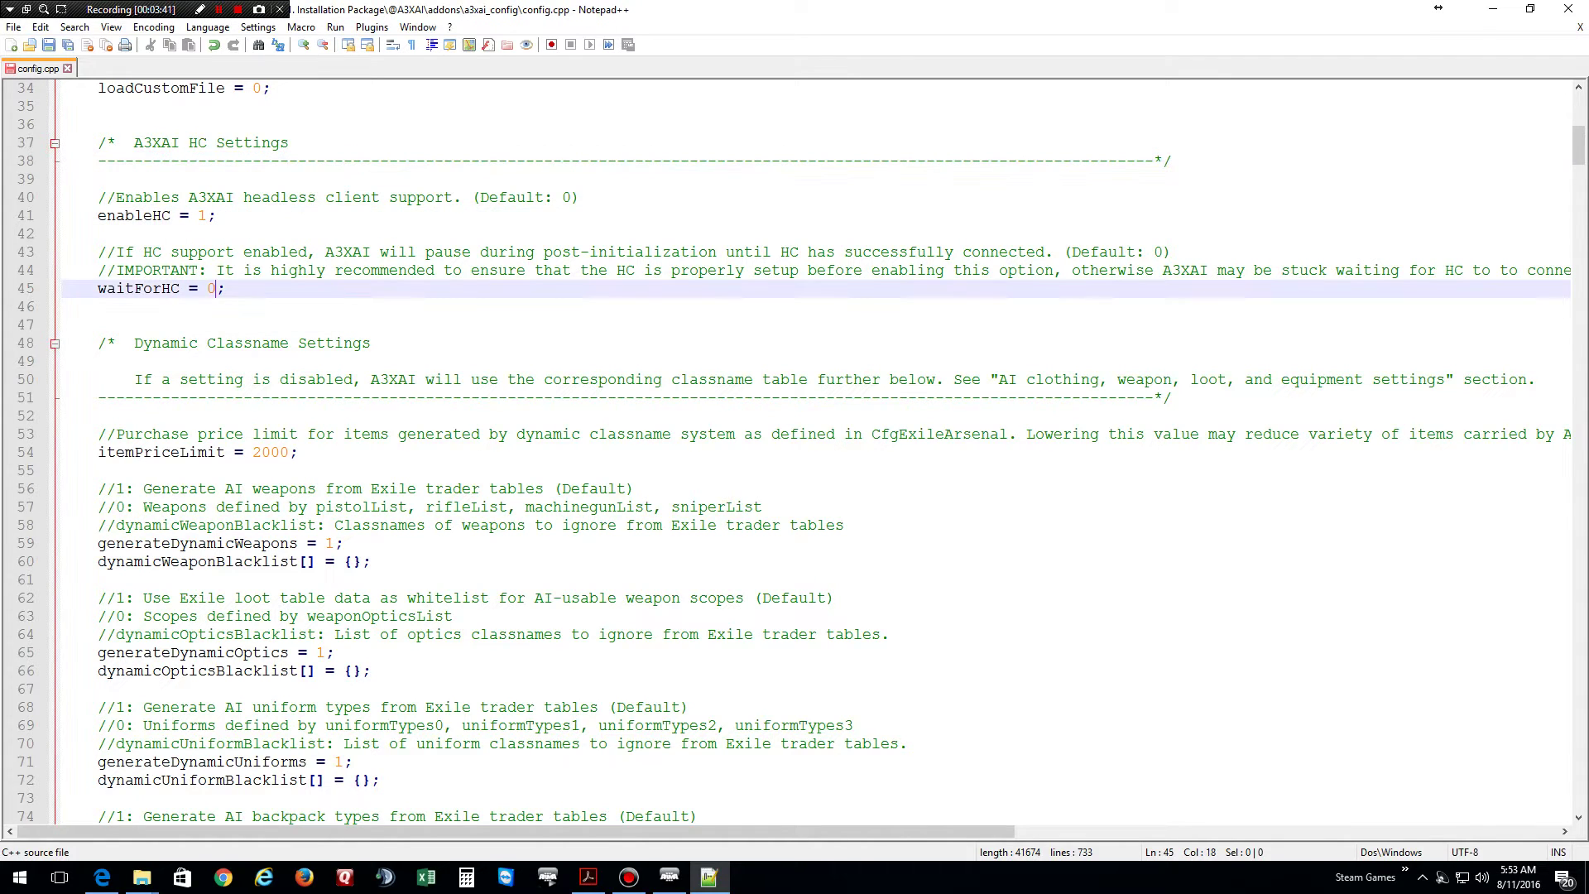
key("BackSpace")
type("1")
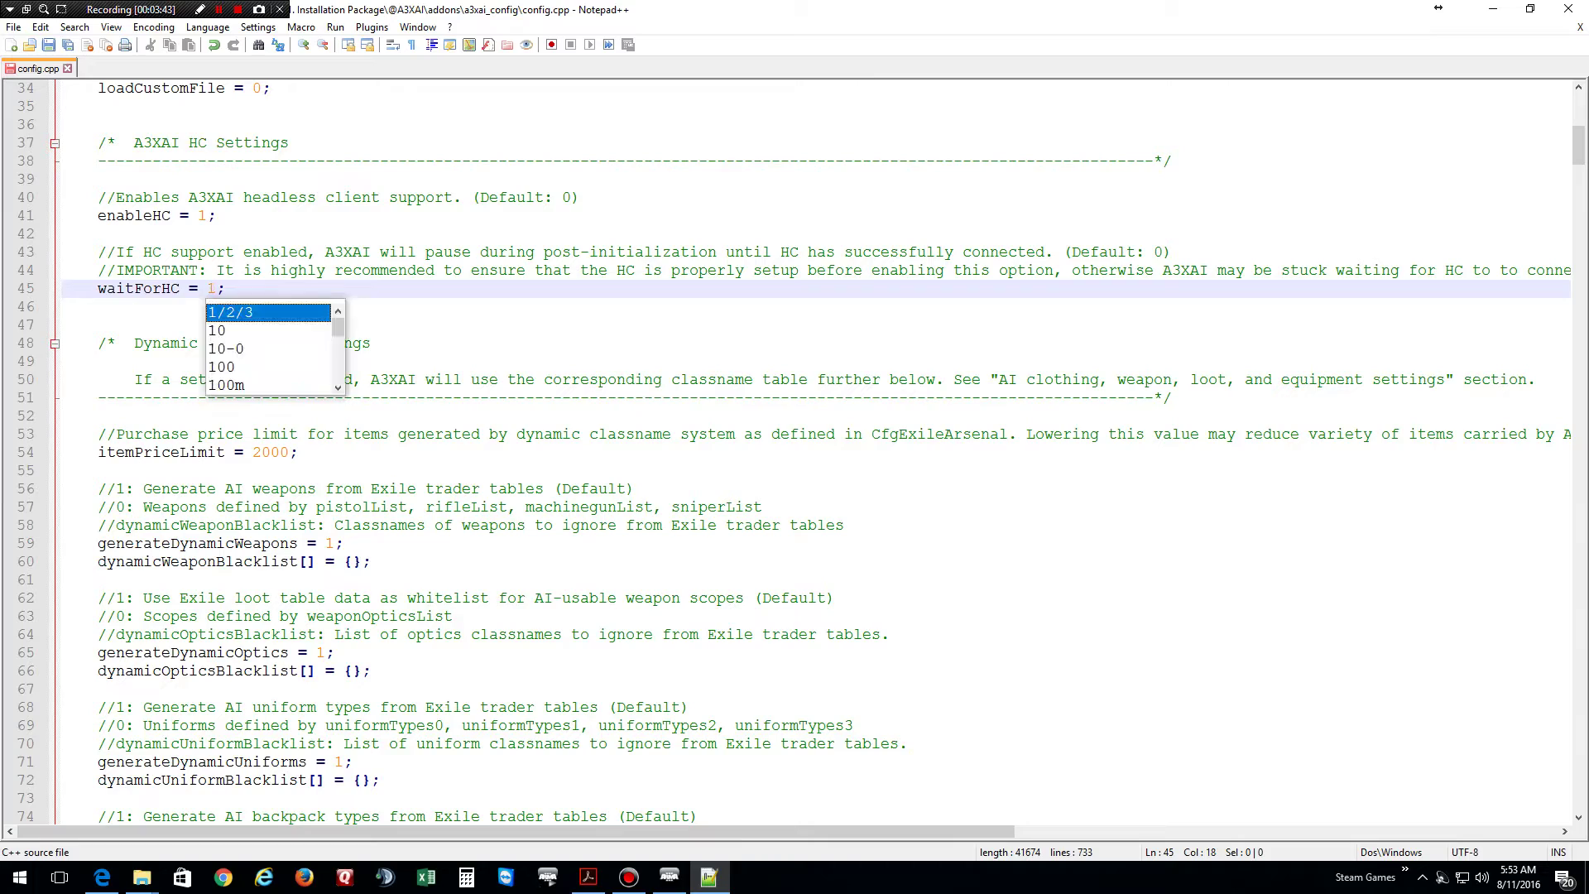
left_click(374, 215)
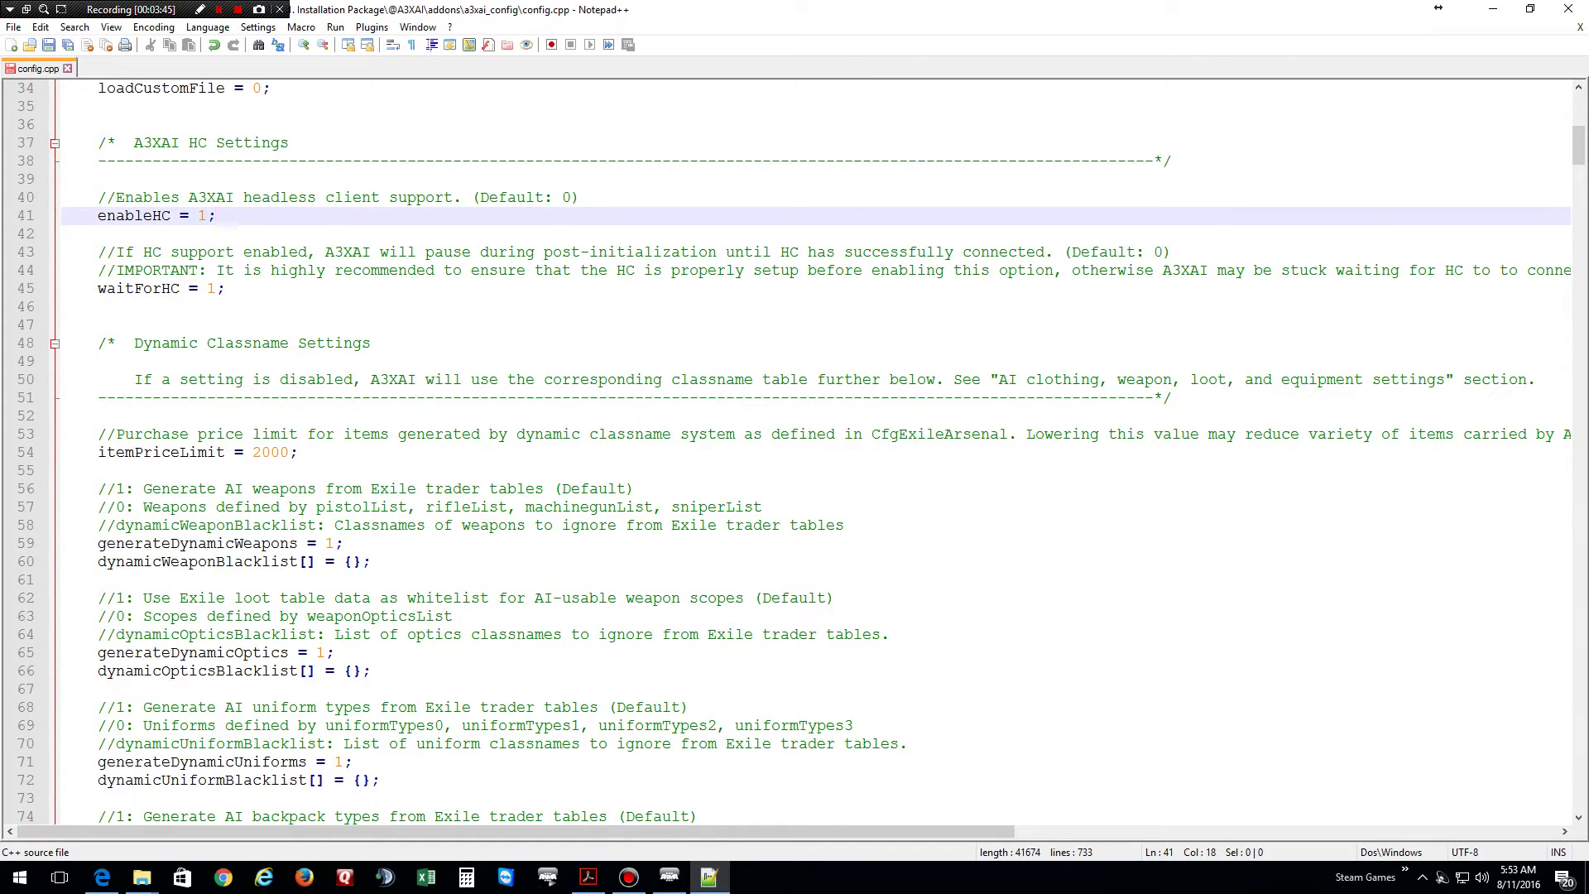
scroll(796, 496, "down", 12)
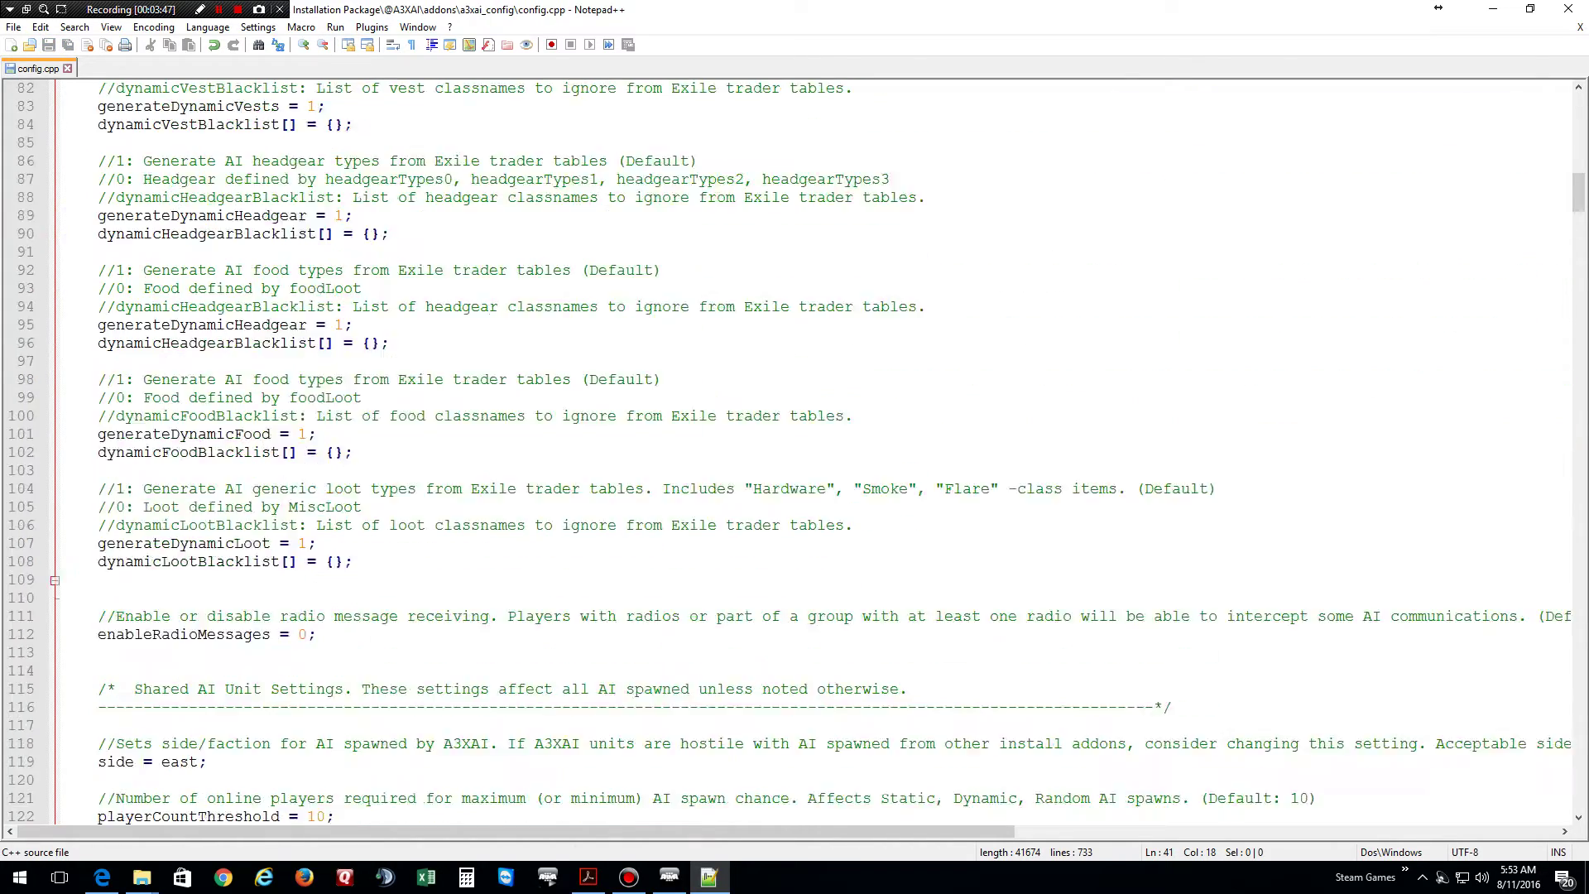
scroll(795, 497, "down", 12)
scroll(796, 497, "down", 12)
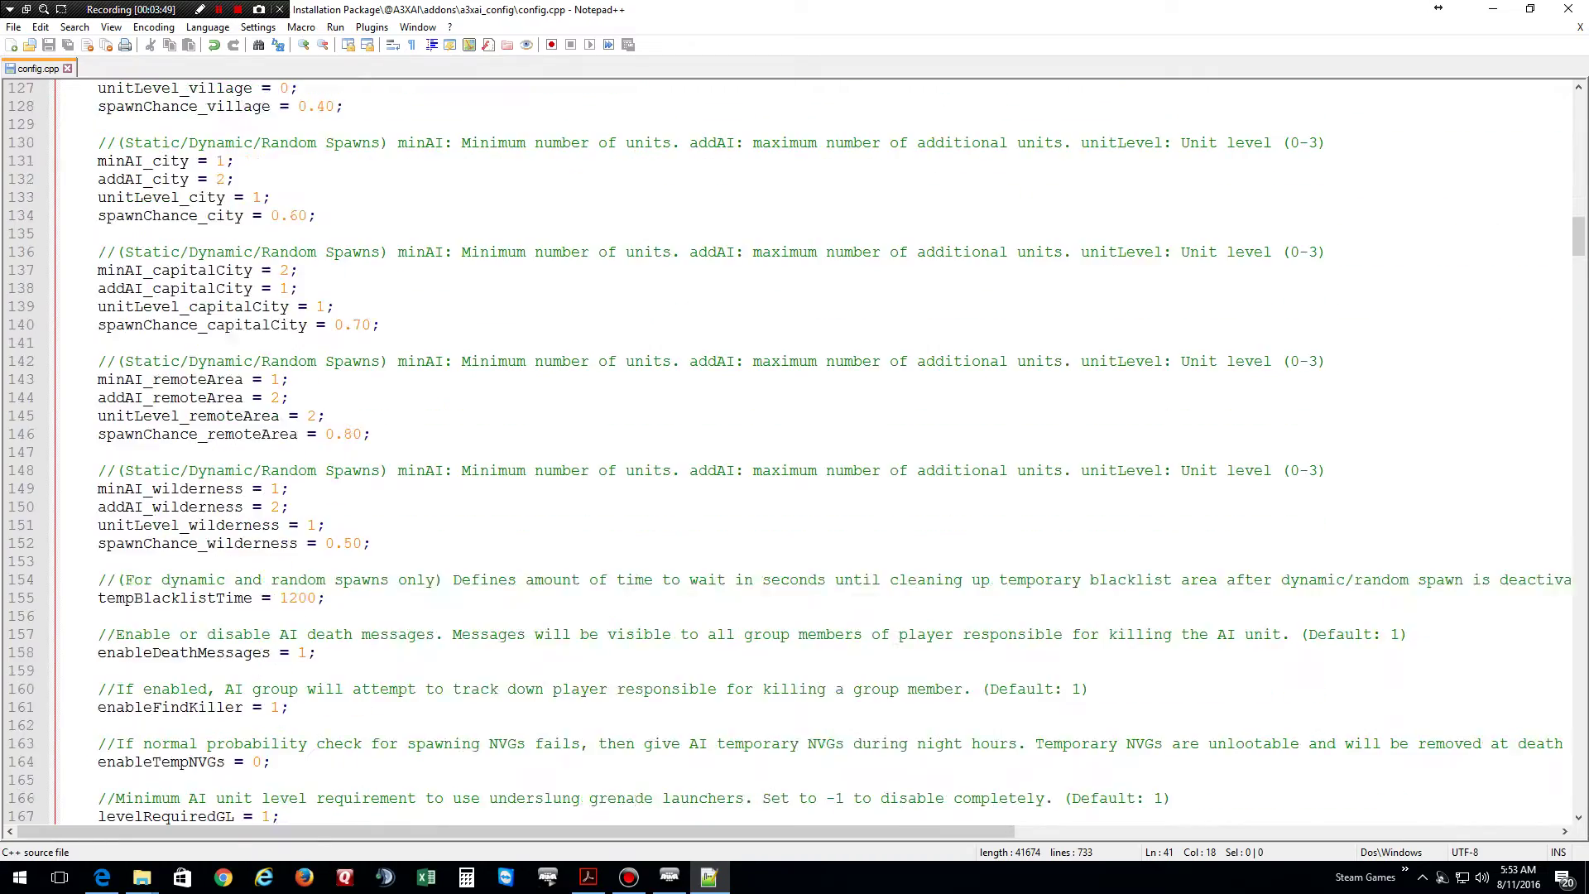
scroll(795, 496, "down", 8)
scroll(795, 497, "down", 5)
scroll(795, 497, "up", 8)
scroll(795, 497, "up", 4)
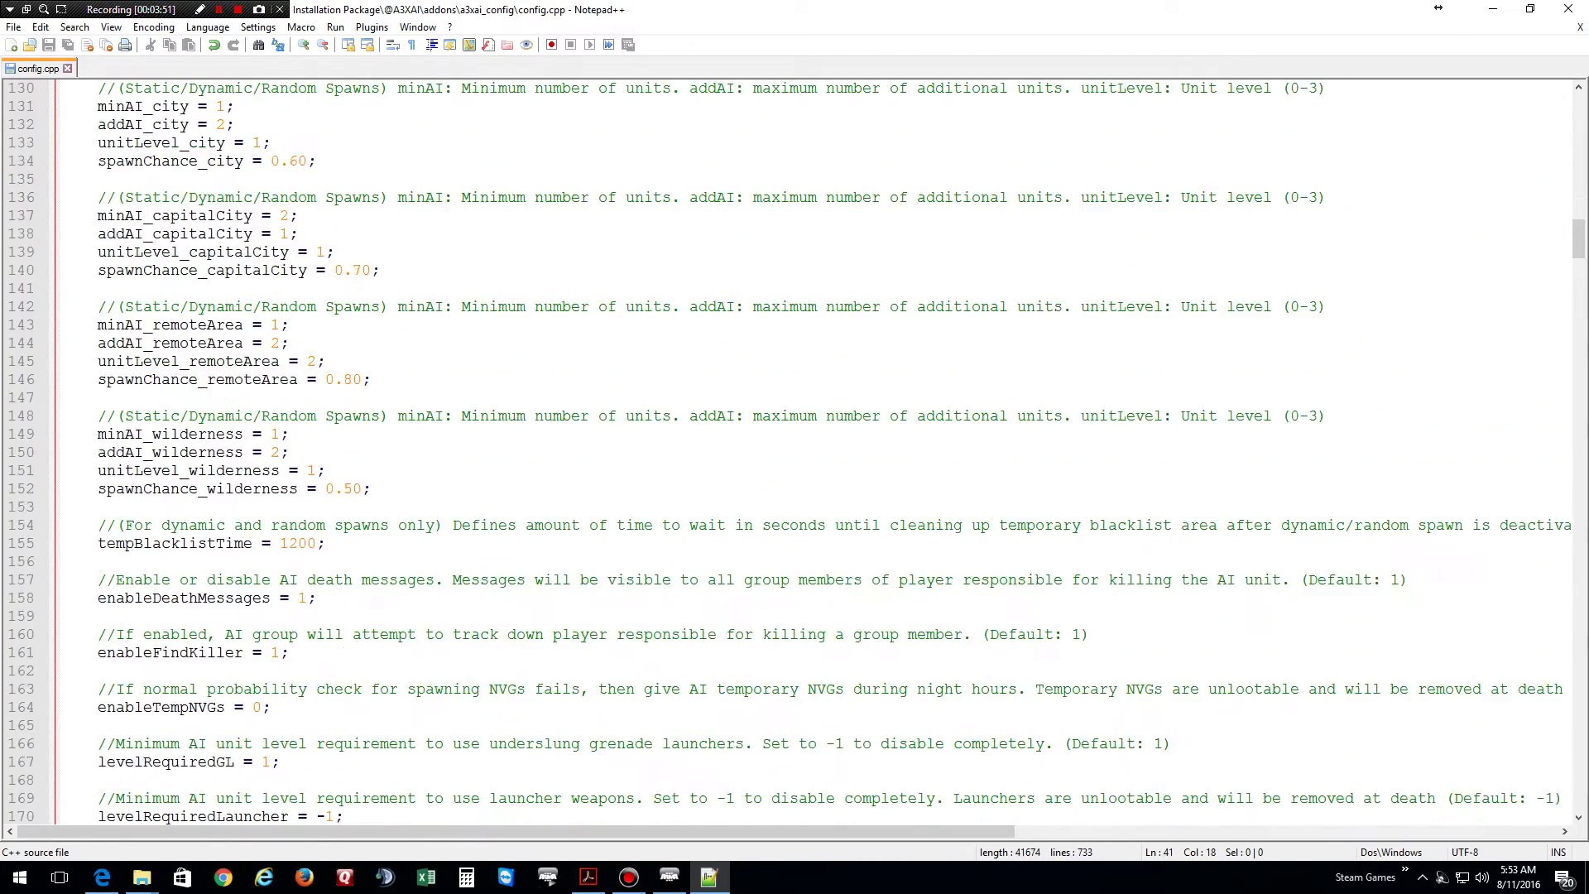
scroll(795, 497, "up", 6)
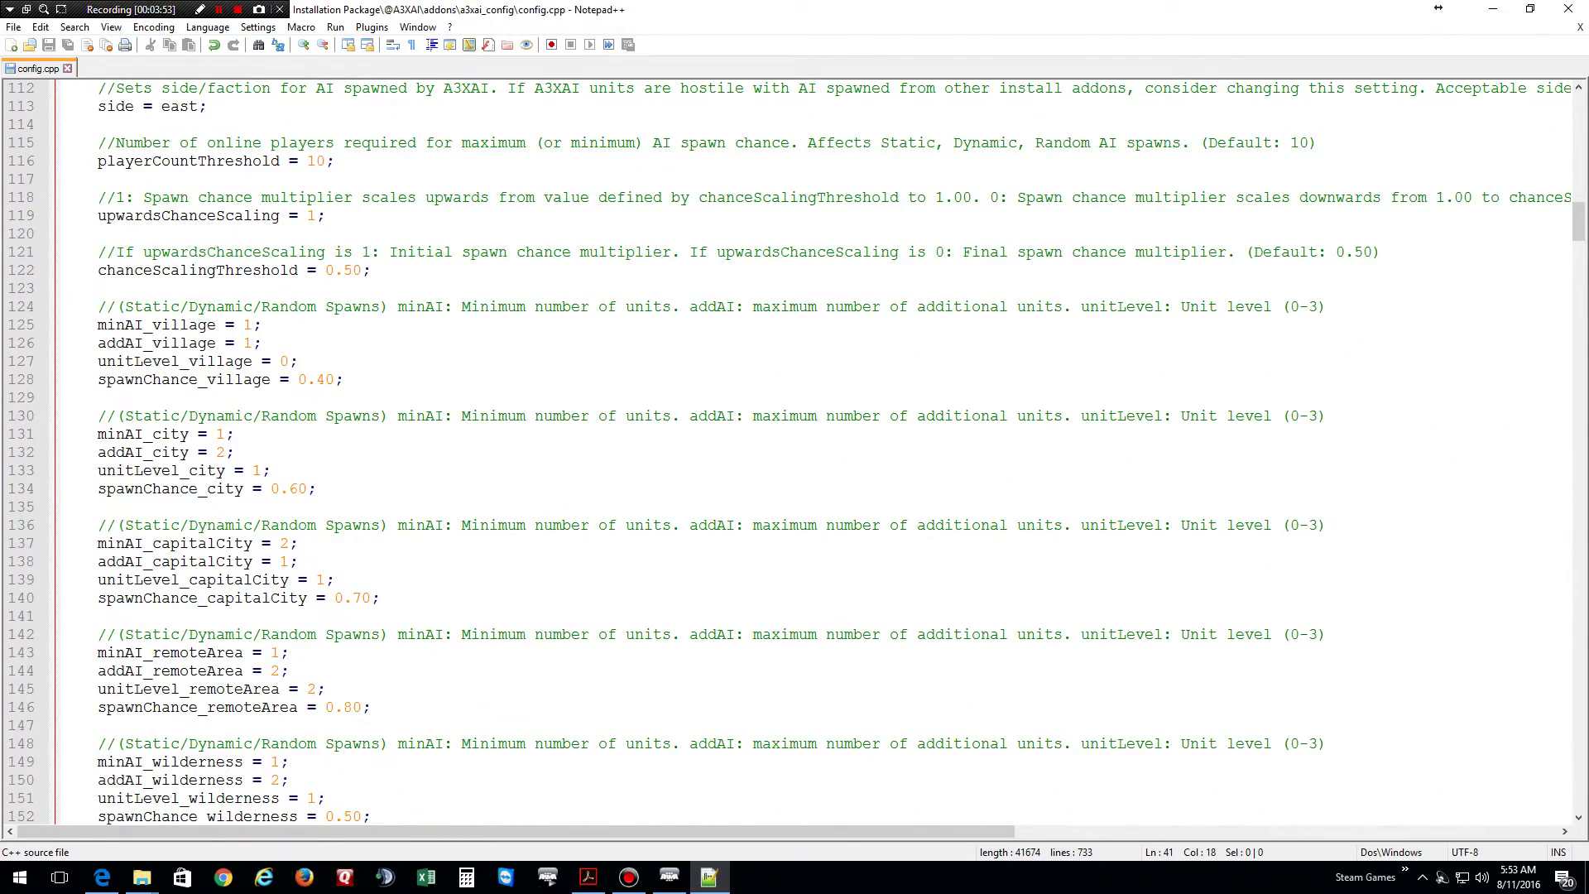
scroll(795, 496, "up", 6)
scroll(796, 497, "down", 1)
scroll(795, 497, "down", 5)
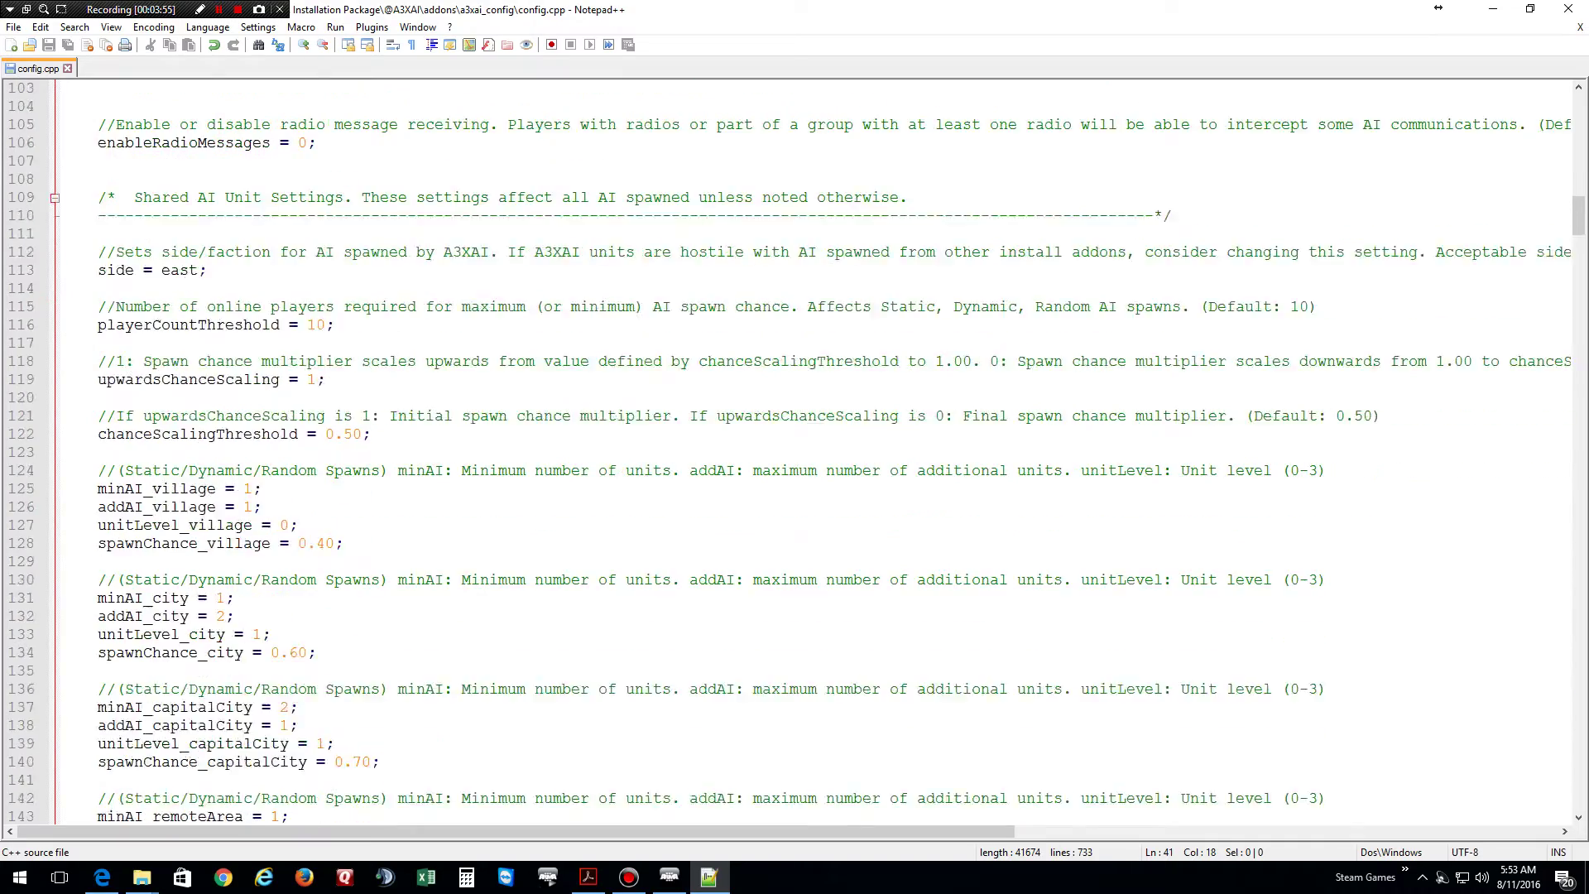
scroll(794, 497, "down", 10)
scroll(795, 497, "down", 10)
scroll(796, 496, "down", 10)
scroll(795, 497, "down", 9)
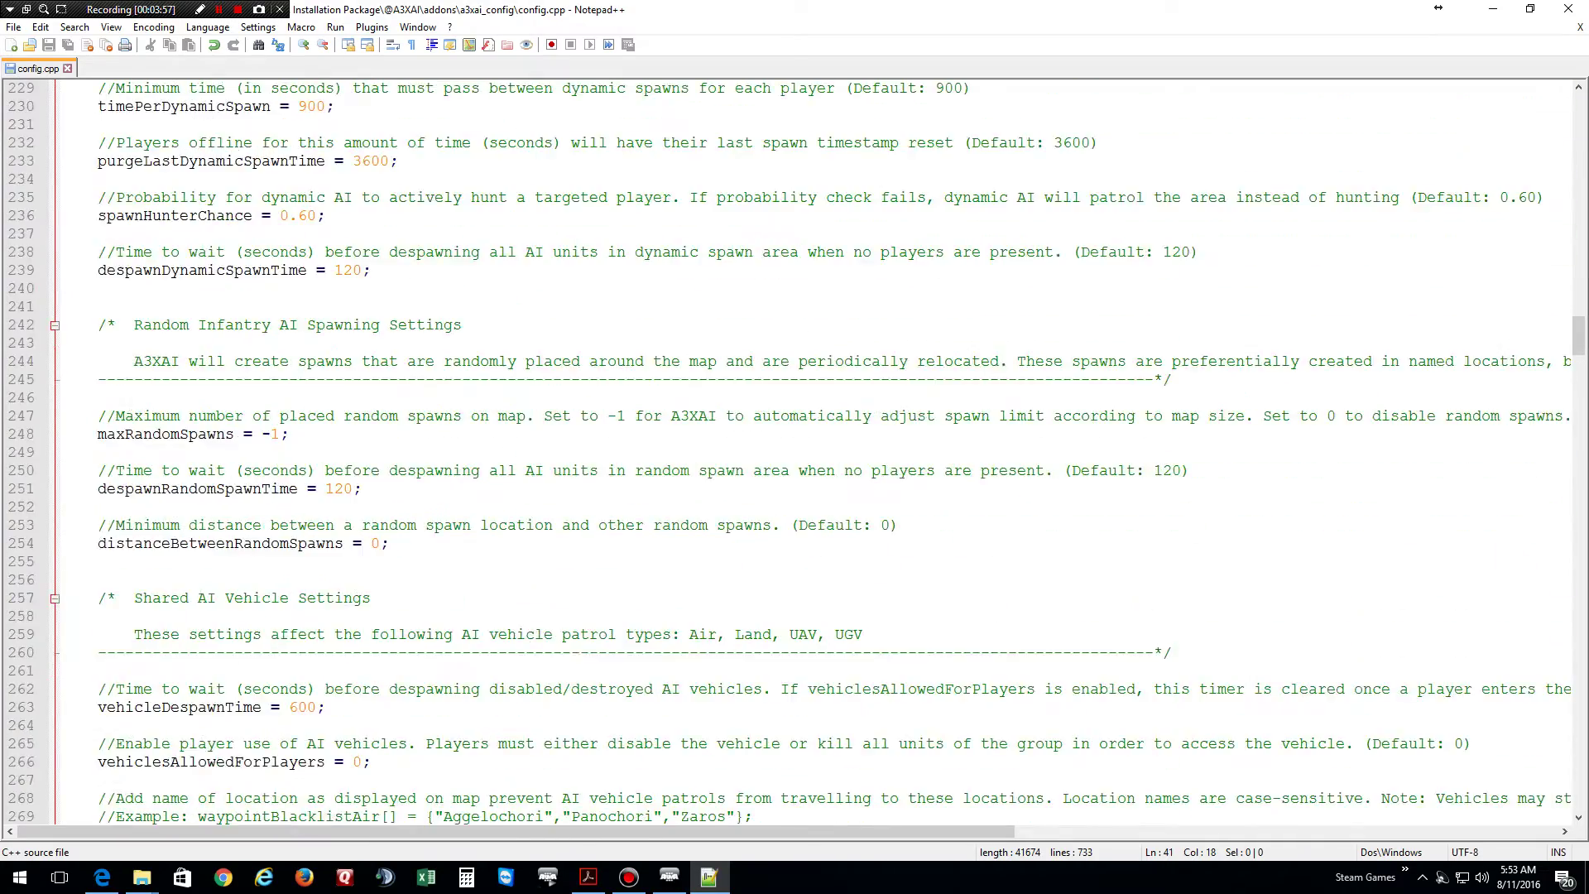
scroll(795, 497, "down", 9)
scroll(795, 497, "down", 8)
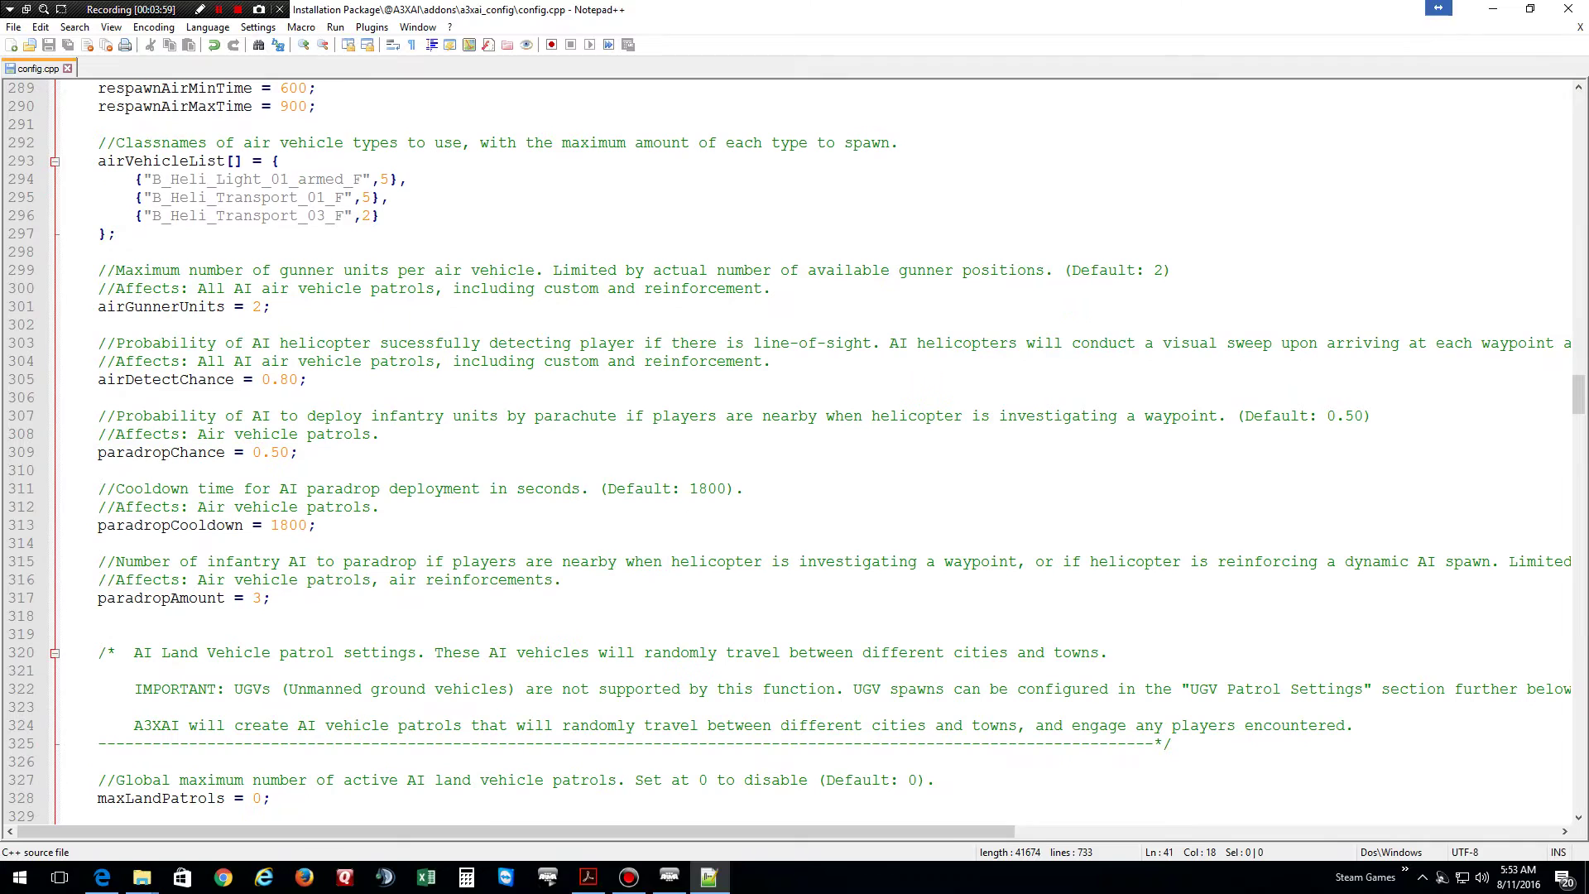
Close the Exile Monitor console, bring the Arma 3 loading screen forward, and close Notepad++
key("alt+Tab")
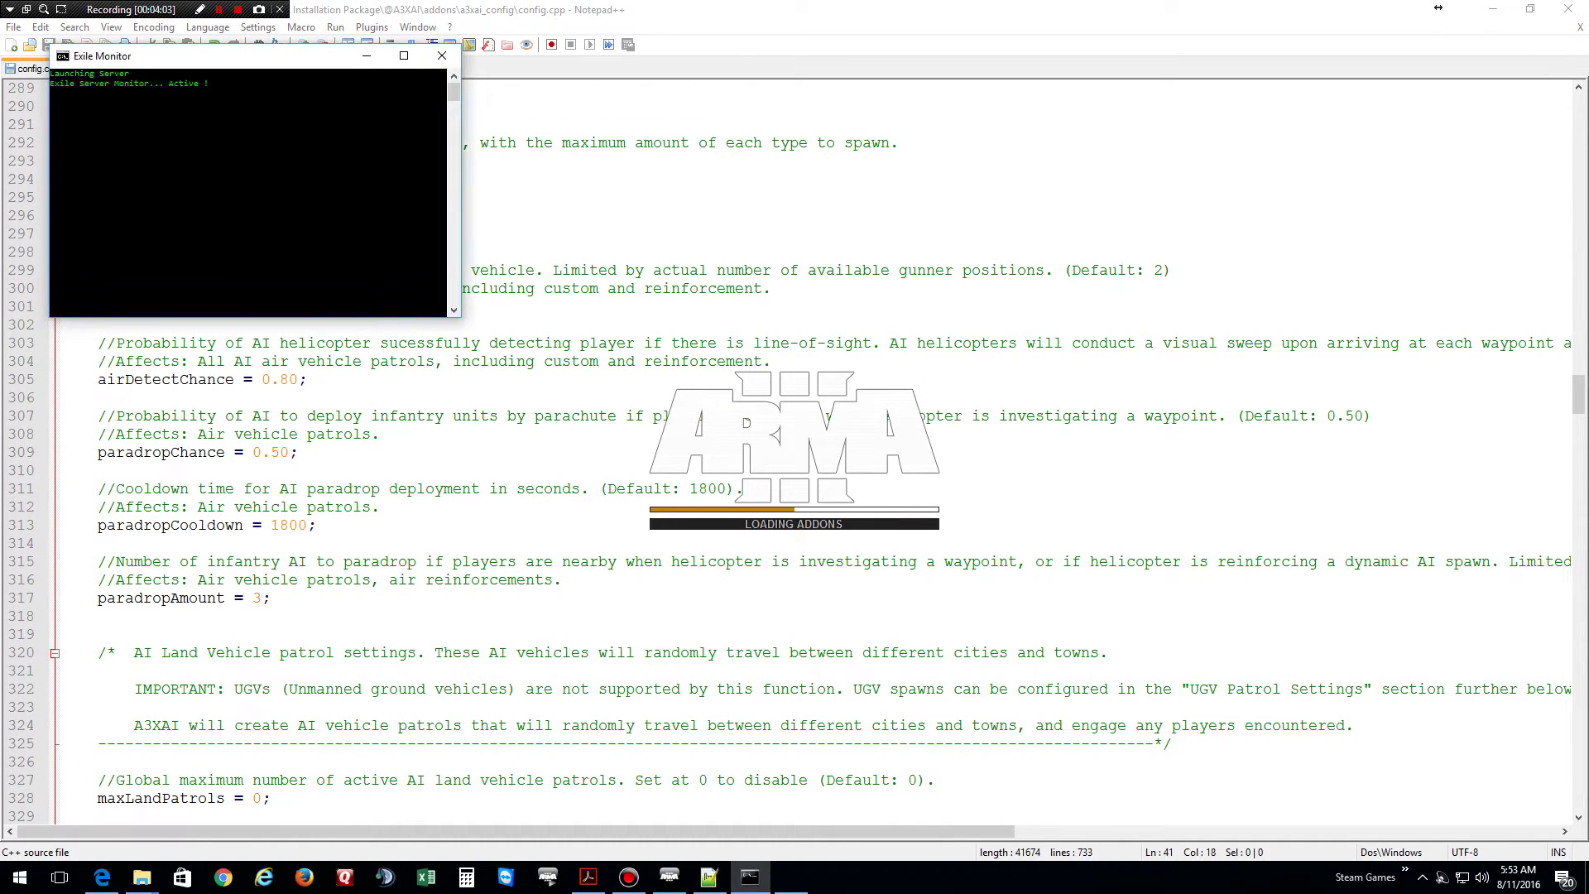
left_click(442, 54)
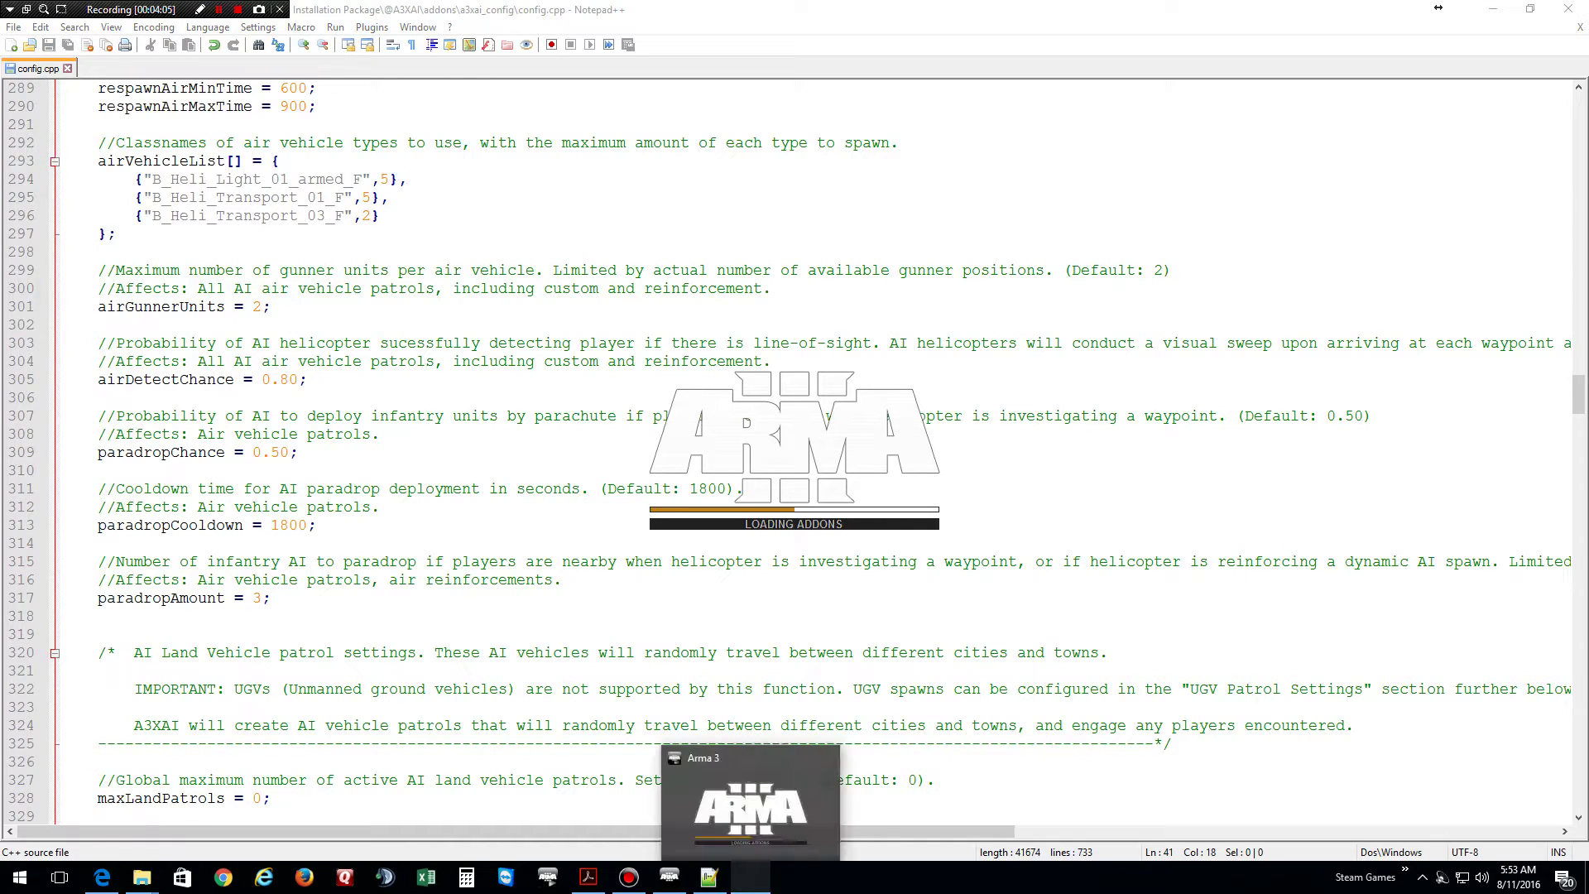
right_click(750, 877)
left_click(695, 759)
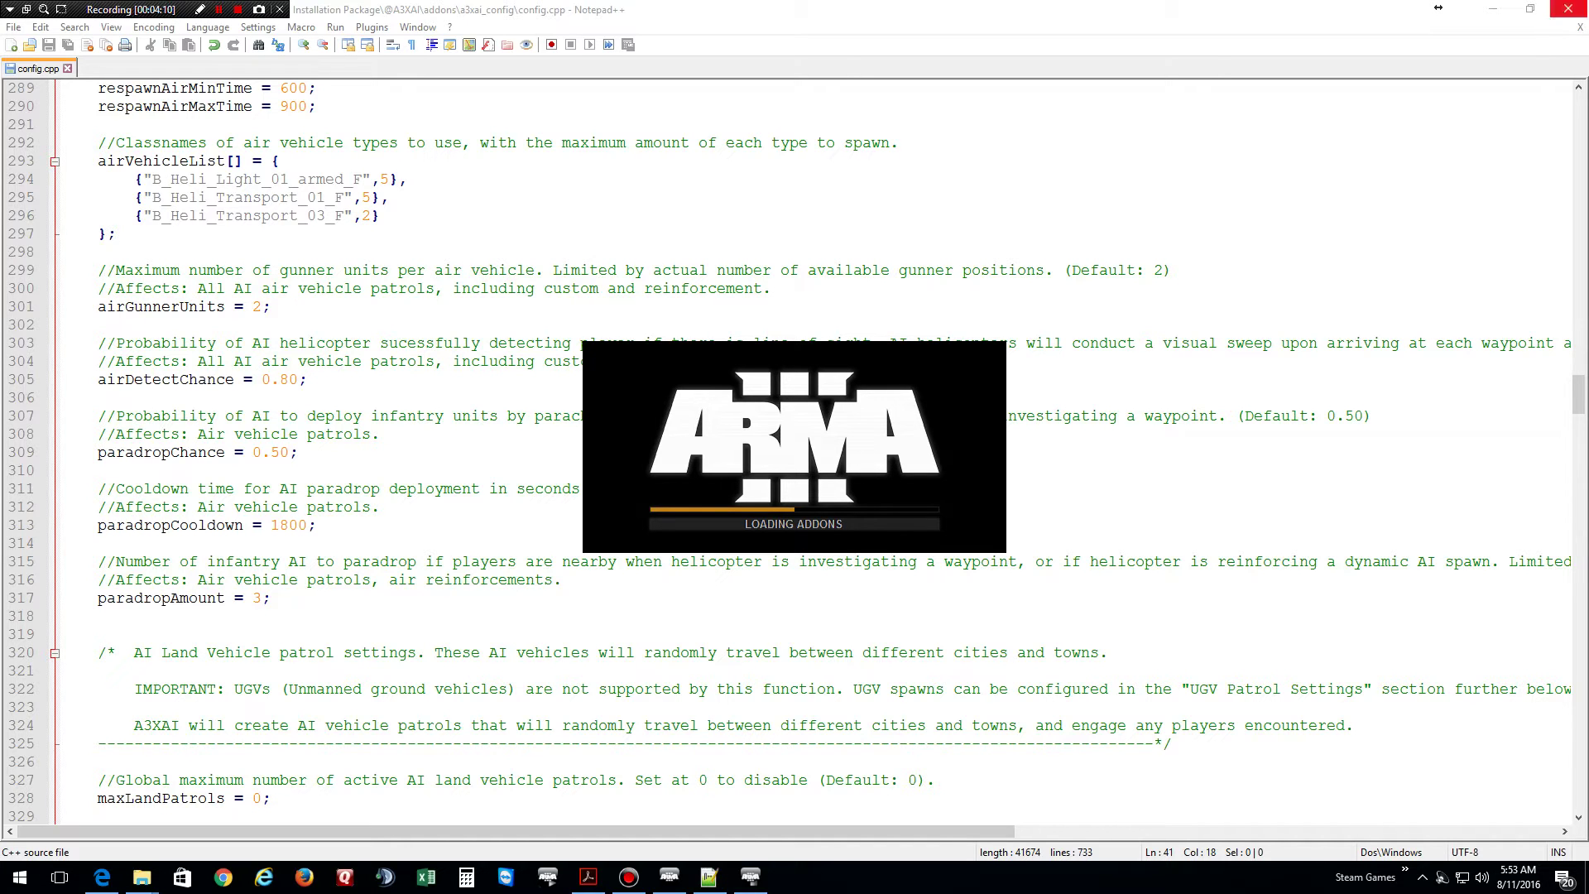
left_click(1571, 10)
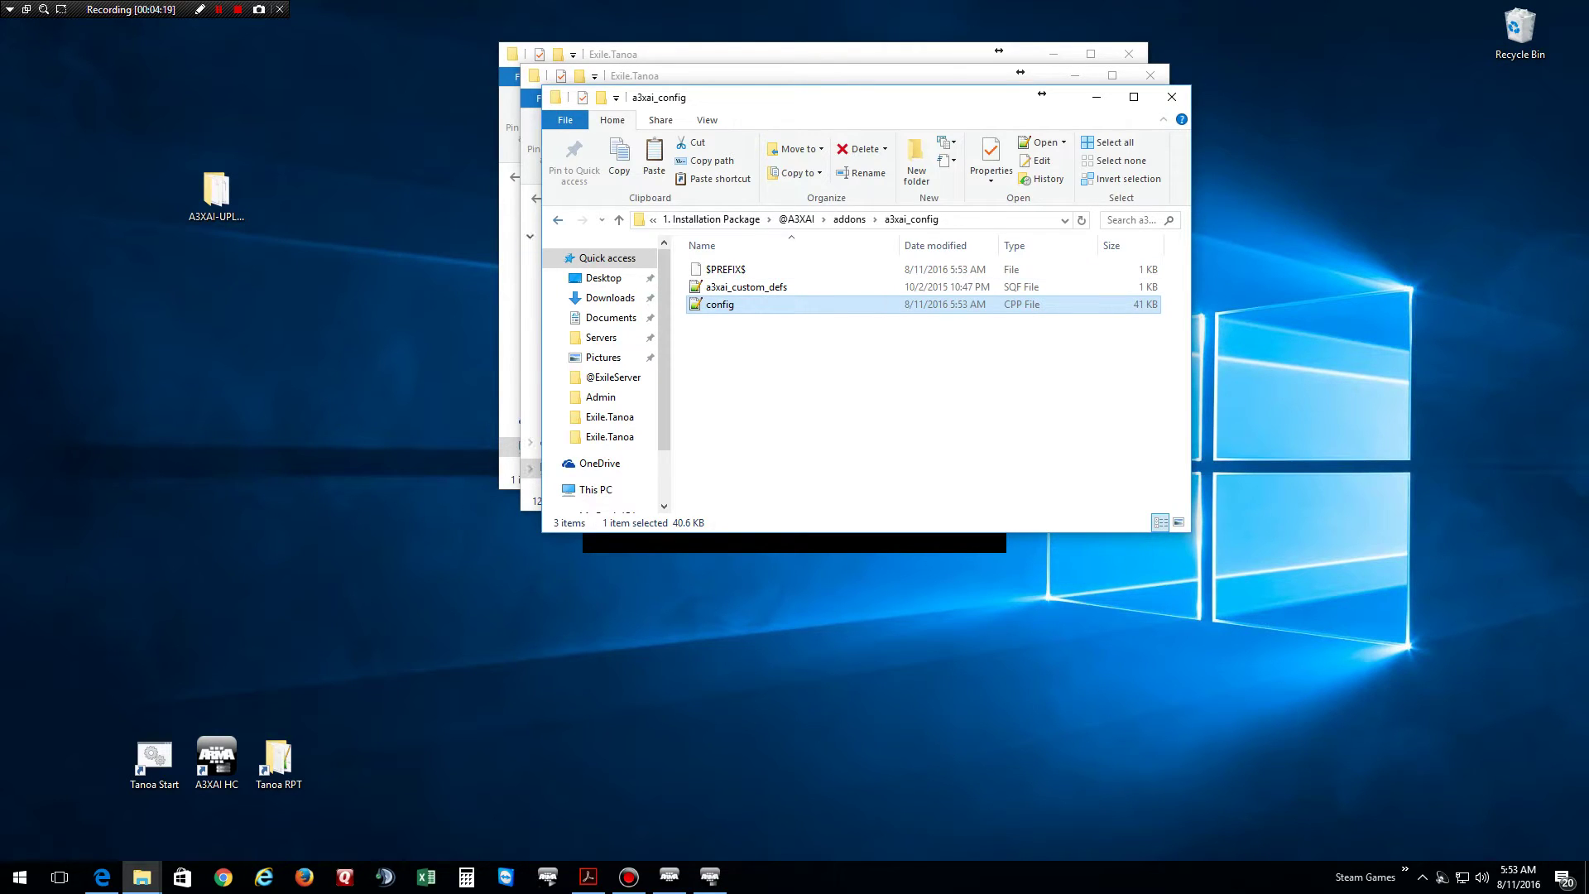
Delete the old a3xai_config.pbo from the addons folder
key("BackSpace")
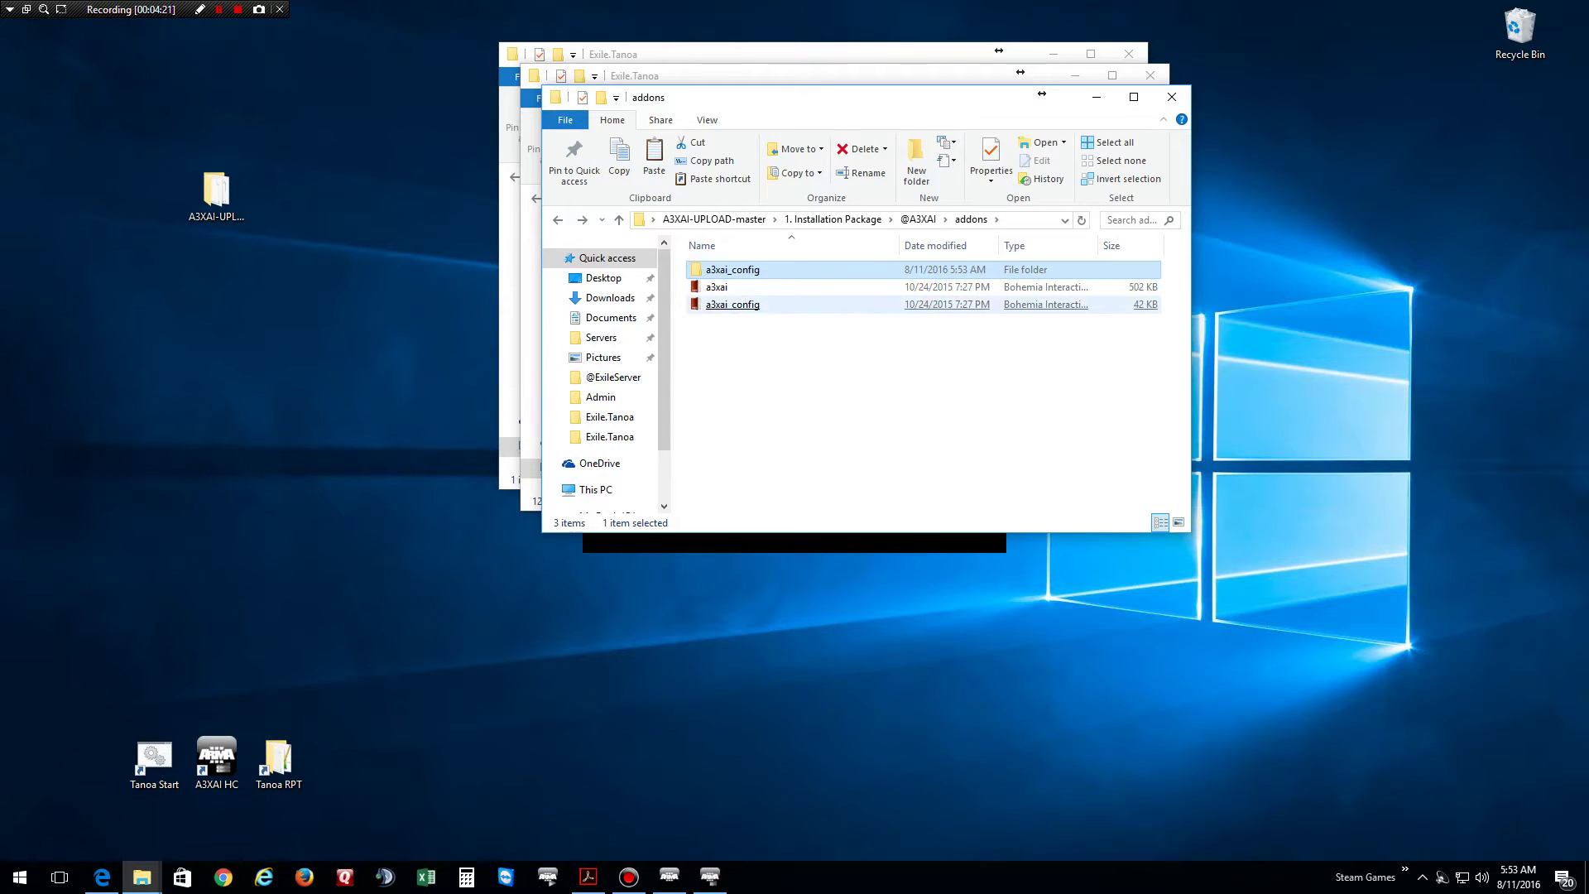
right_click(733, 304)
left_click(796, 610)
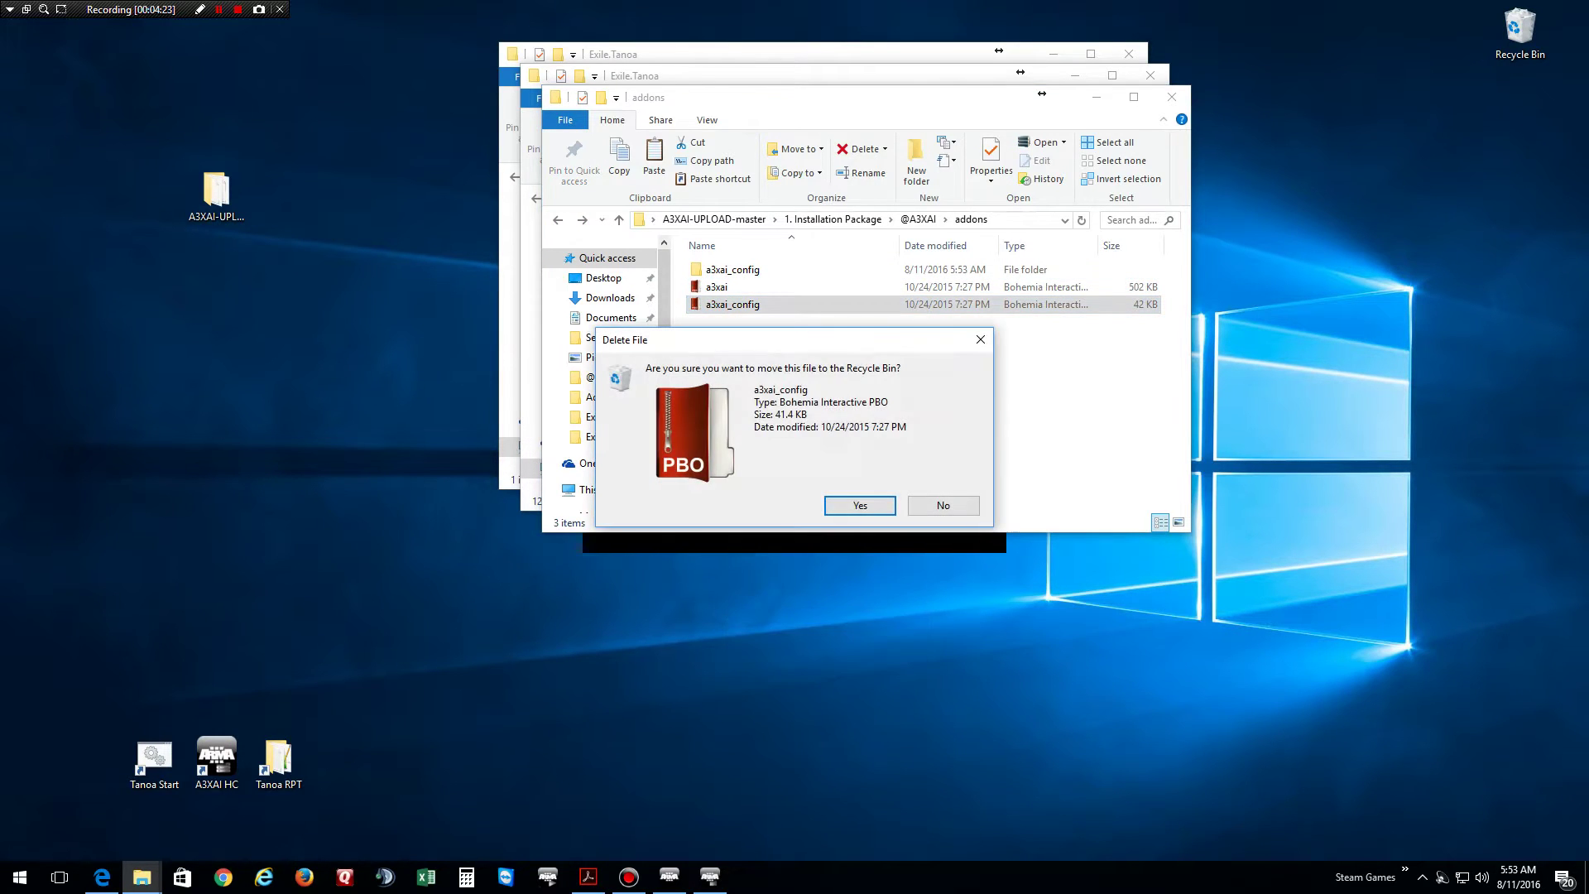
left_click(859, 505)
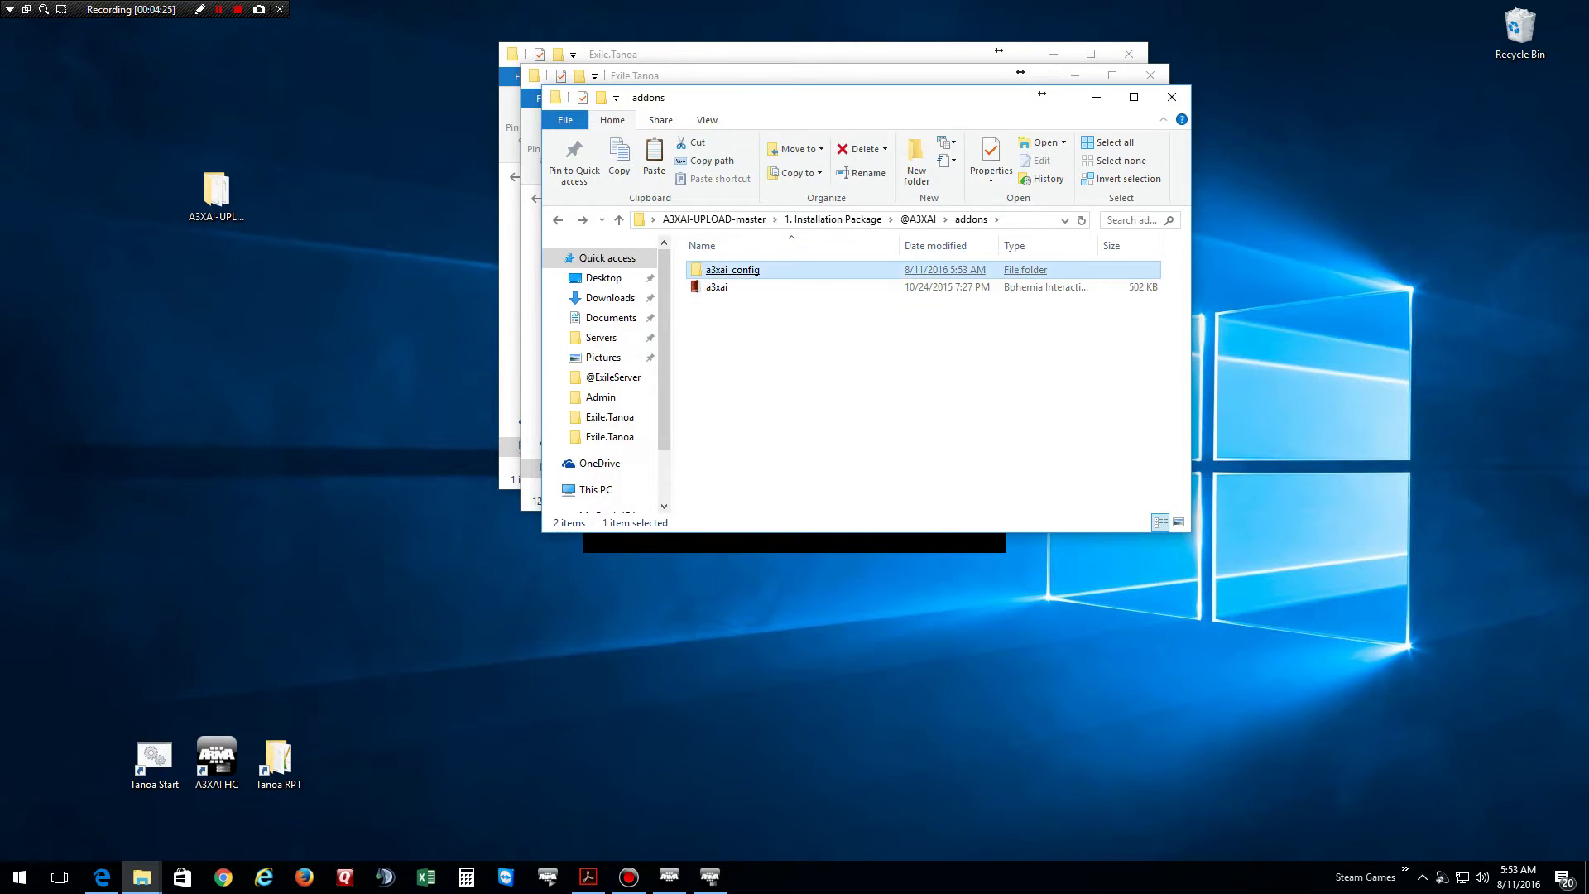
Pack the edited a3xai_config folder into a new PBO, then delete the folder
right_click(733, 270)
left_click(1022, 490)
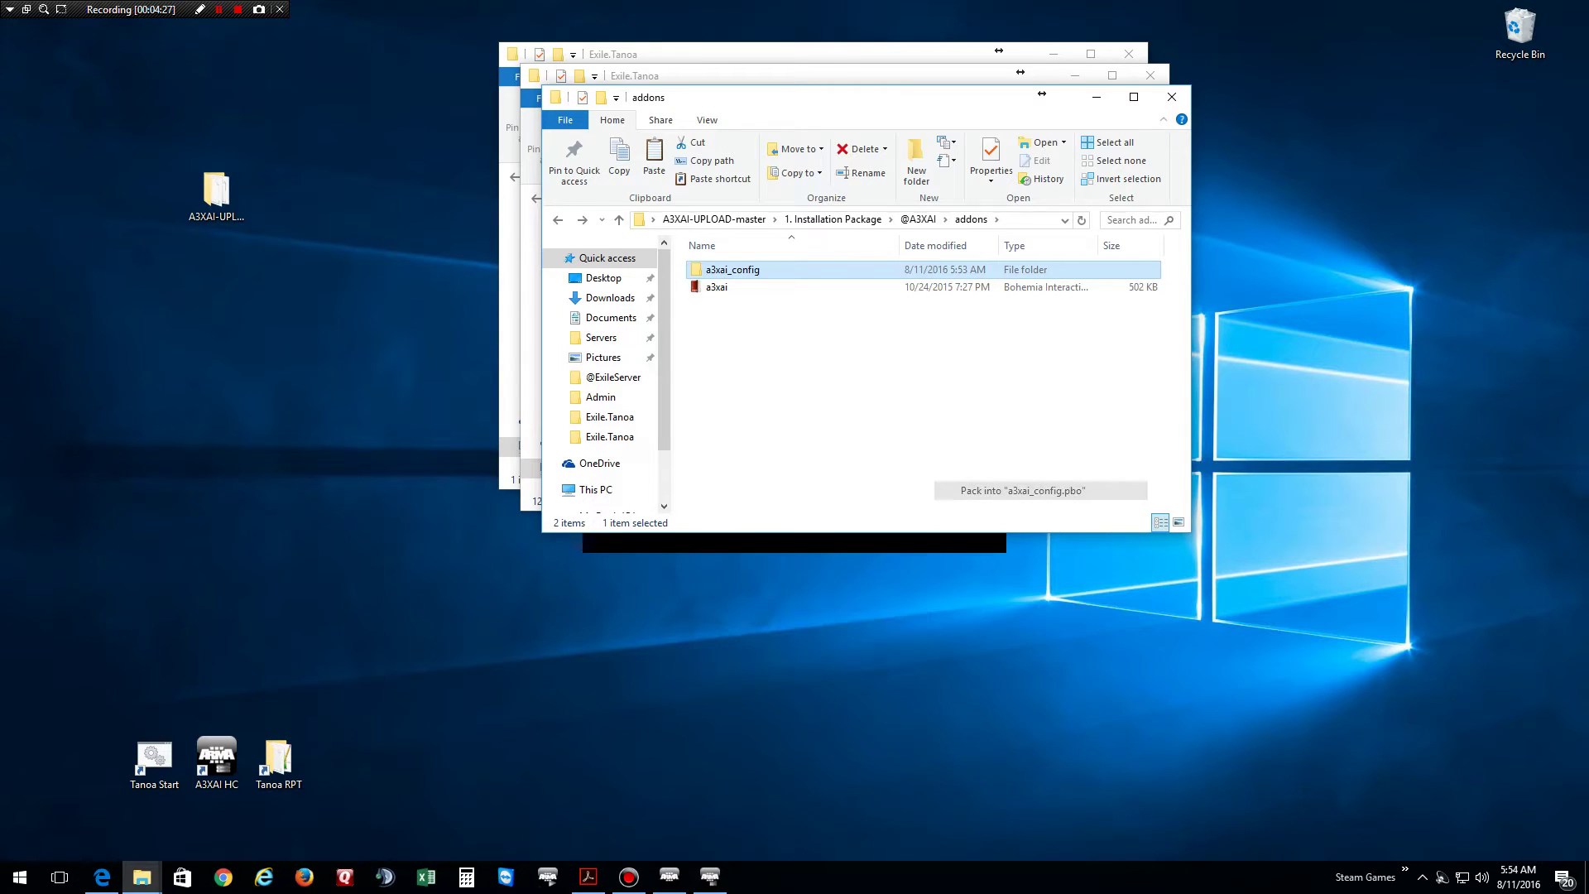
left_click(720, 286)
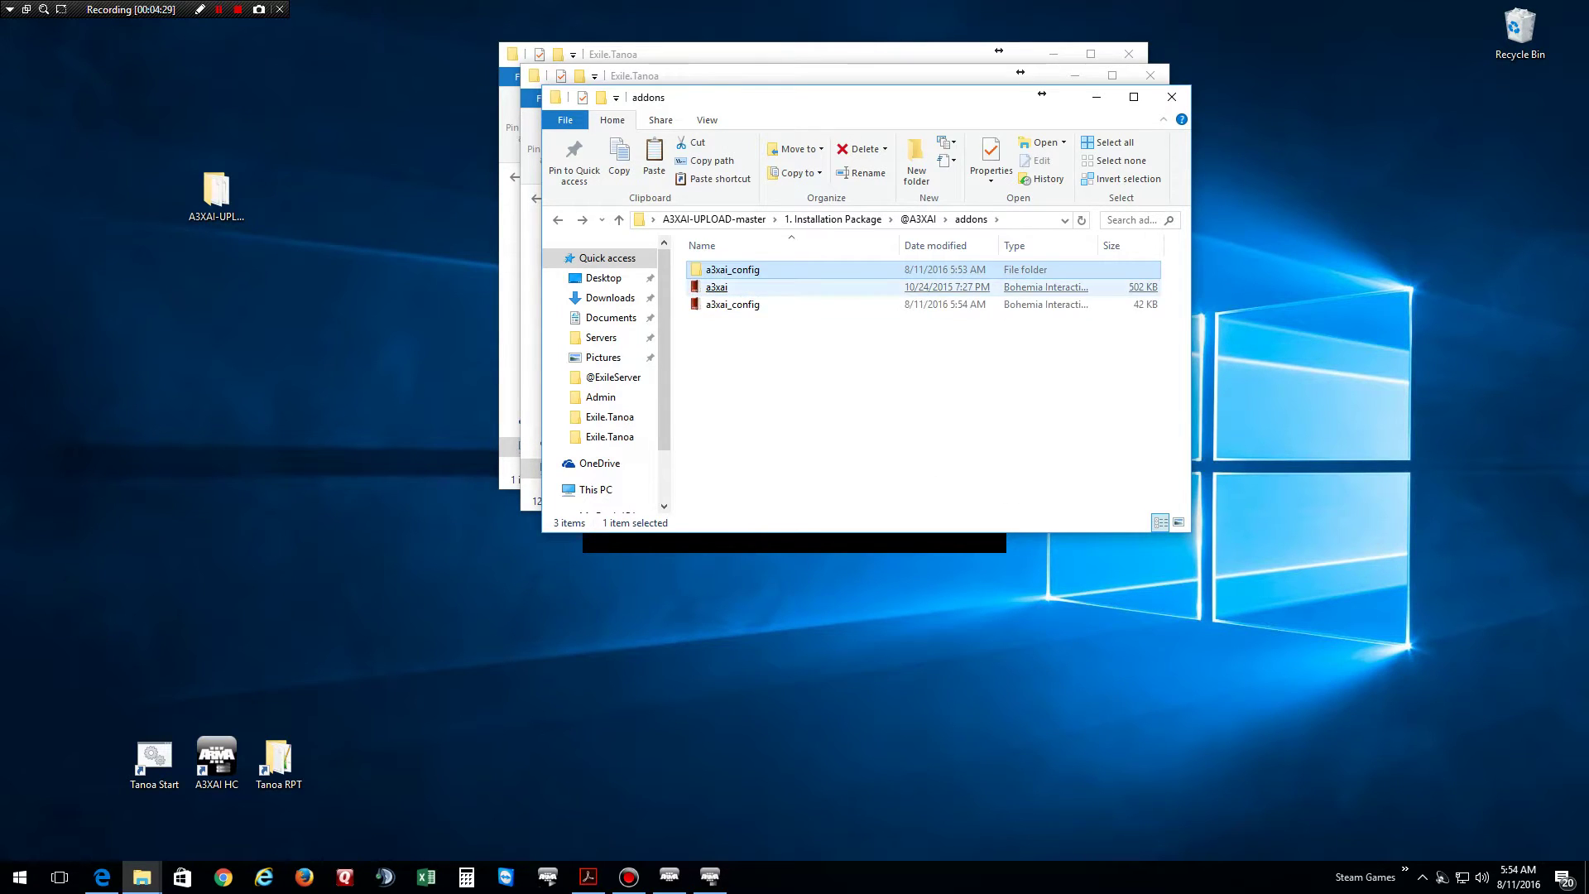
right_click(733, 270)
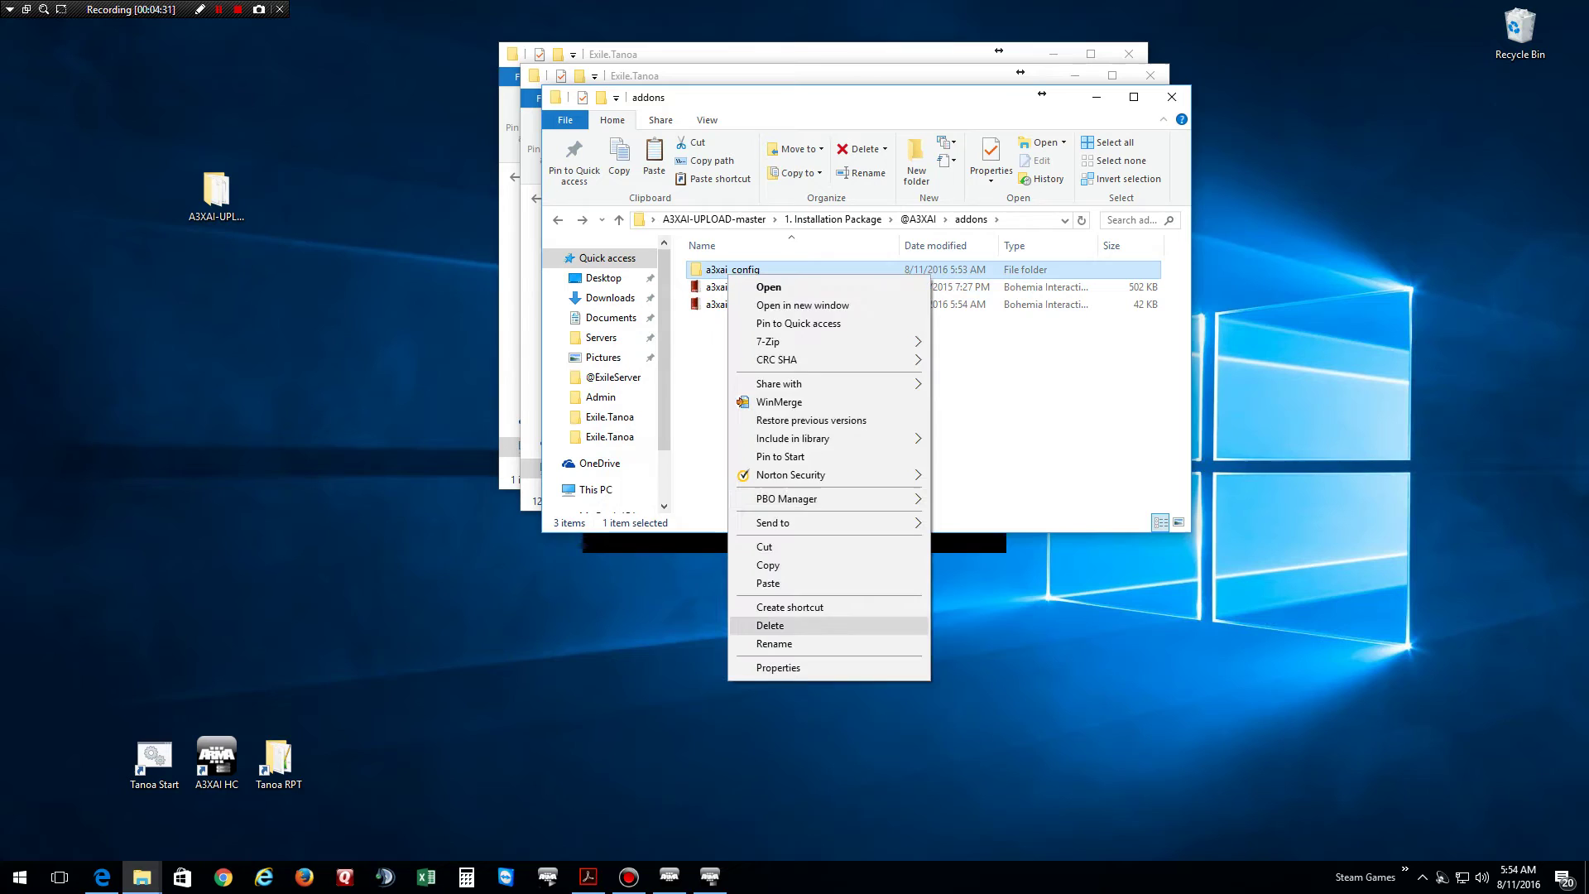
left_click(769, 625)
left_click(859, 505)
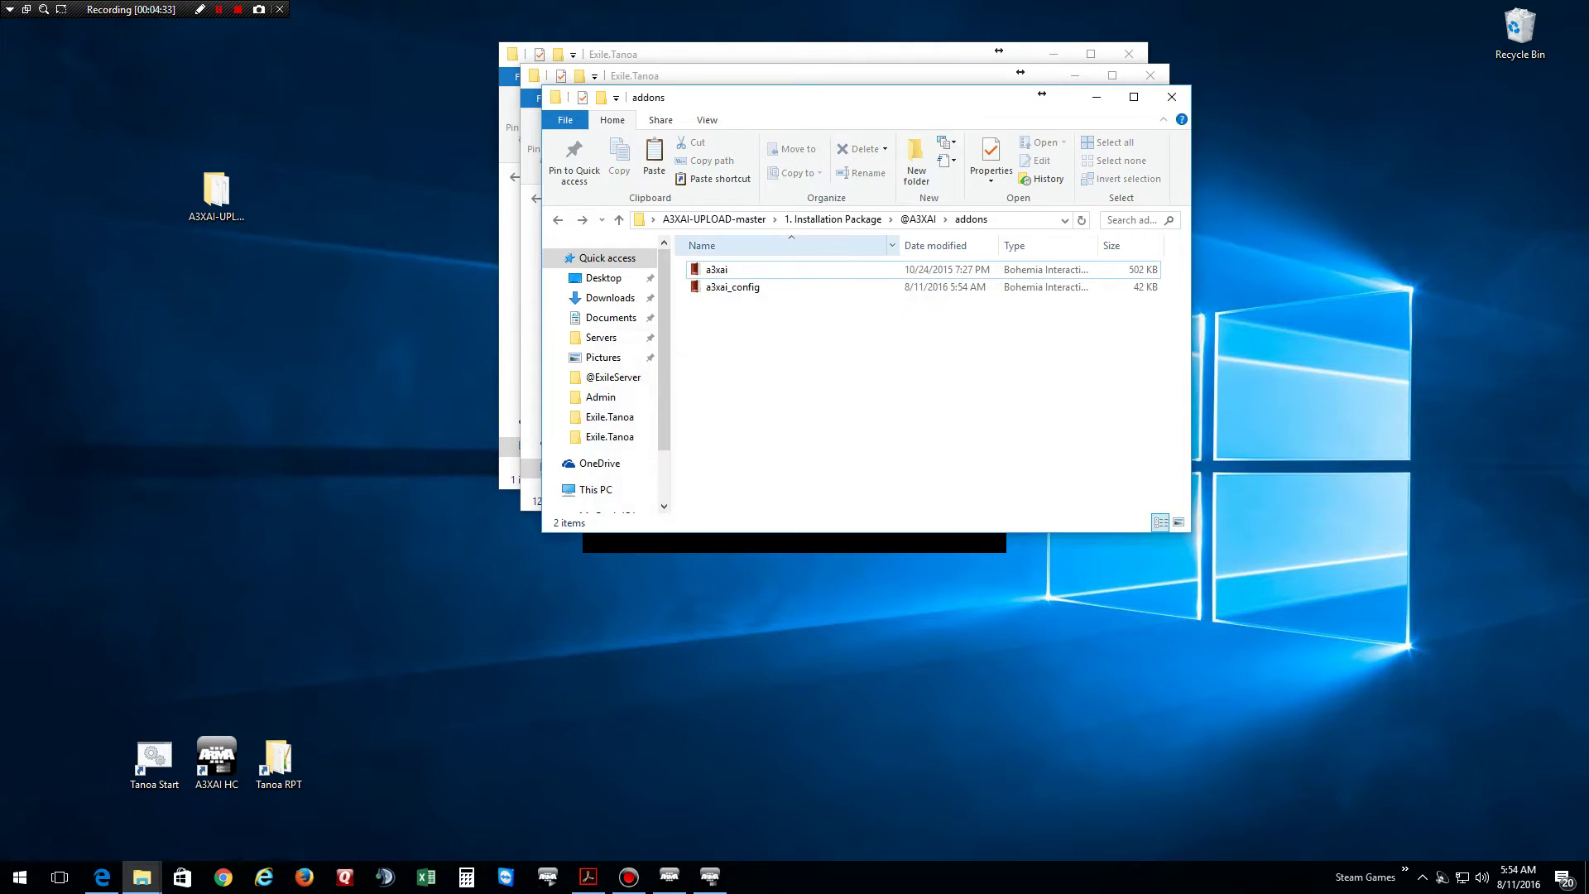
left_click(919, 220)
left_click(833, 218)
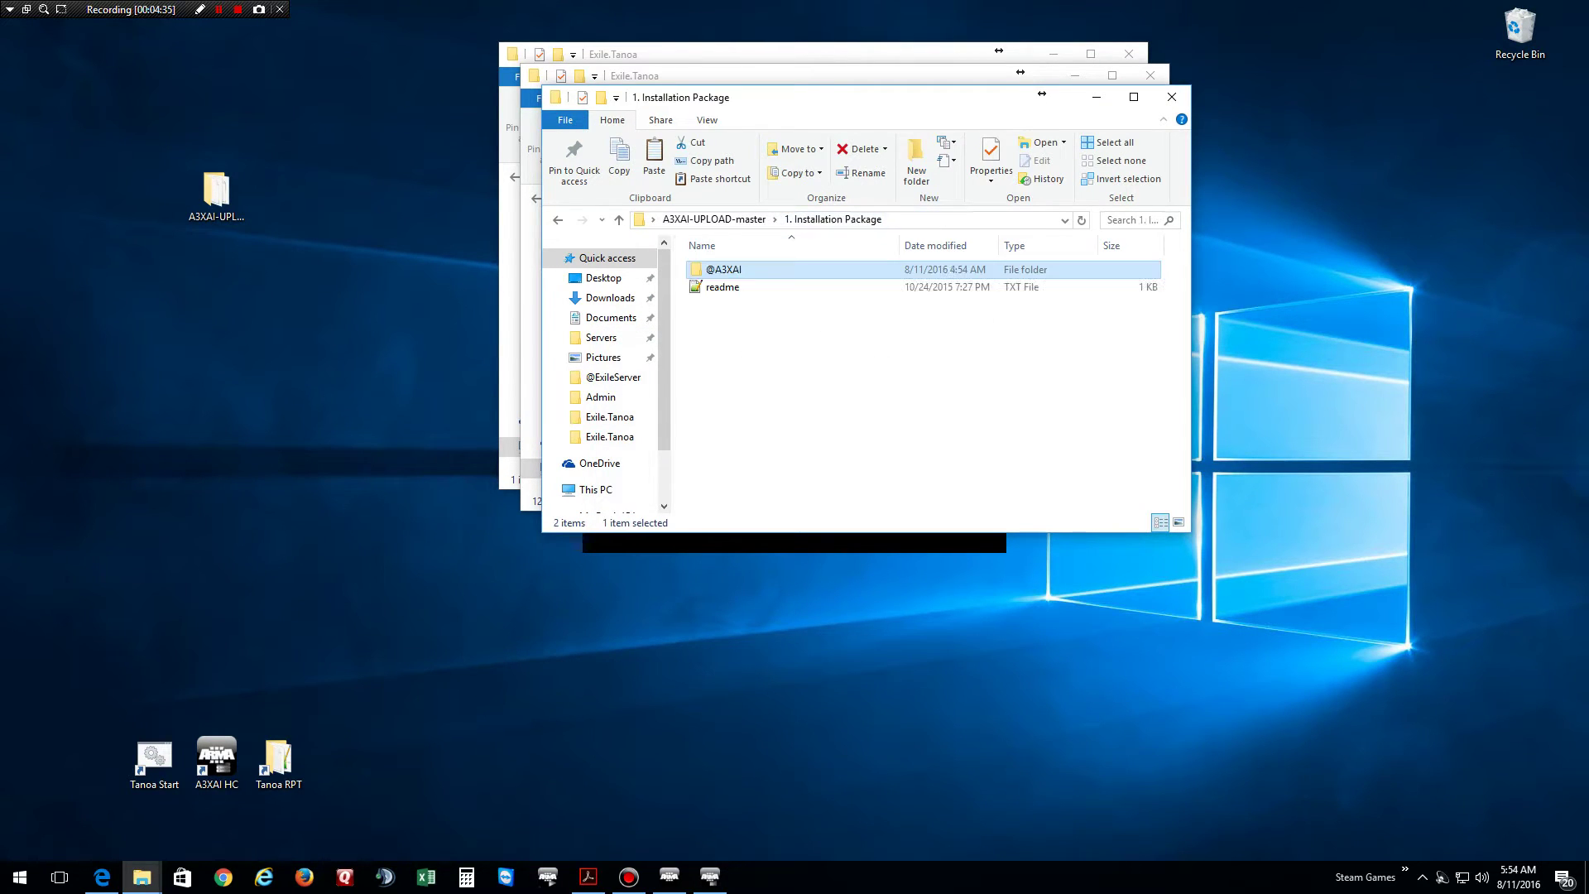
left_click(722, 287)
right_click(723, 270)
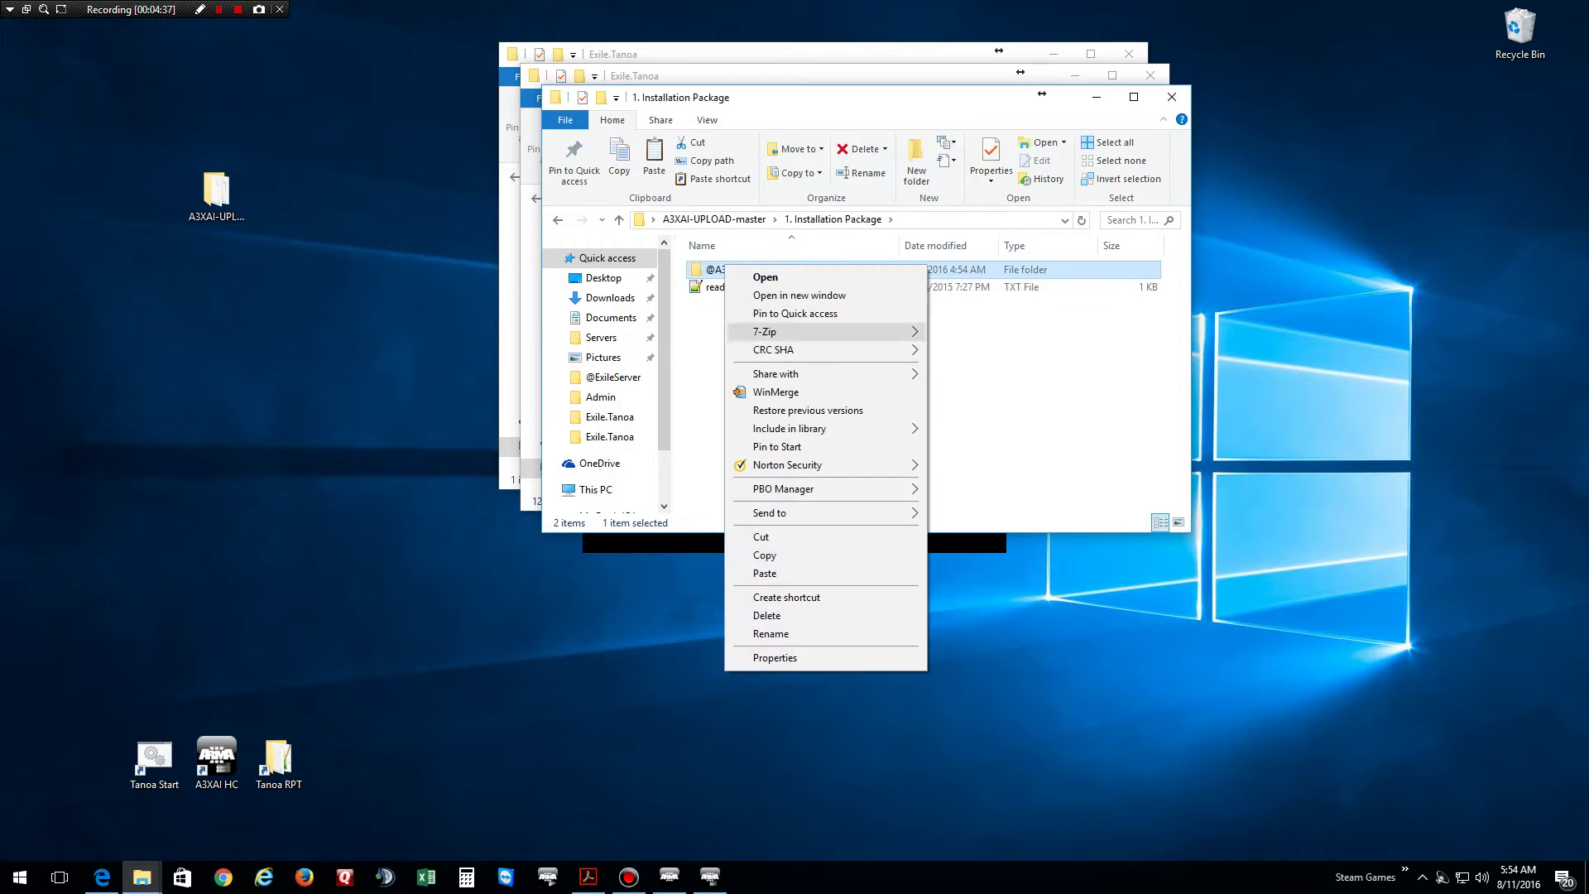
left_click(765, 555)
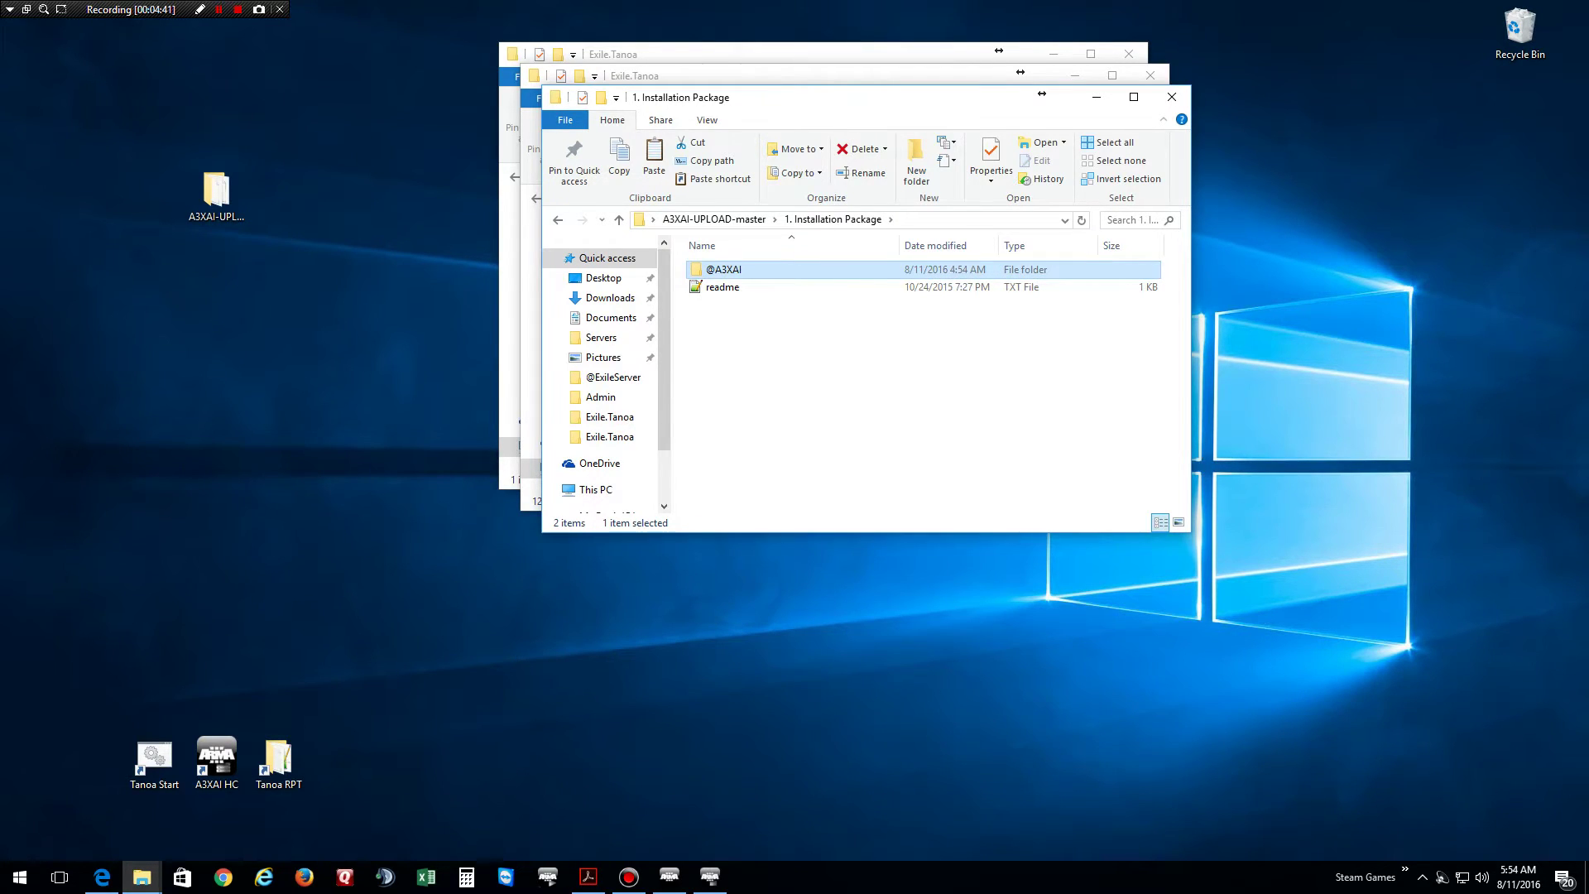
key("alt+Tab")
key("alt+Tab")
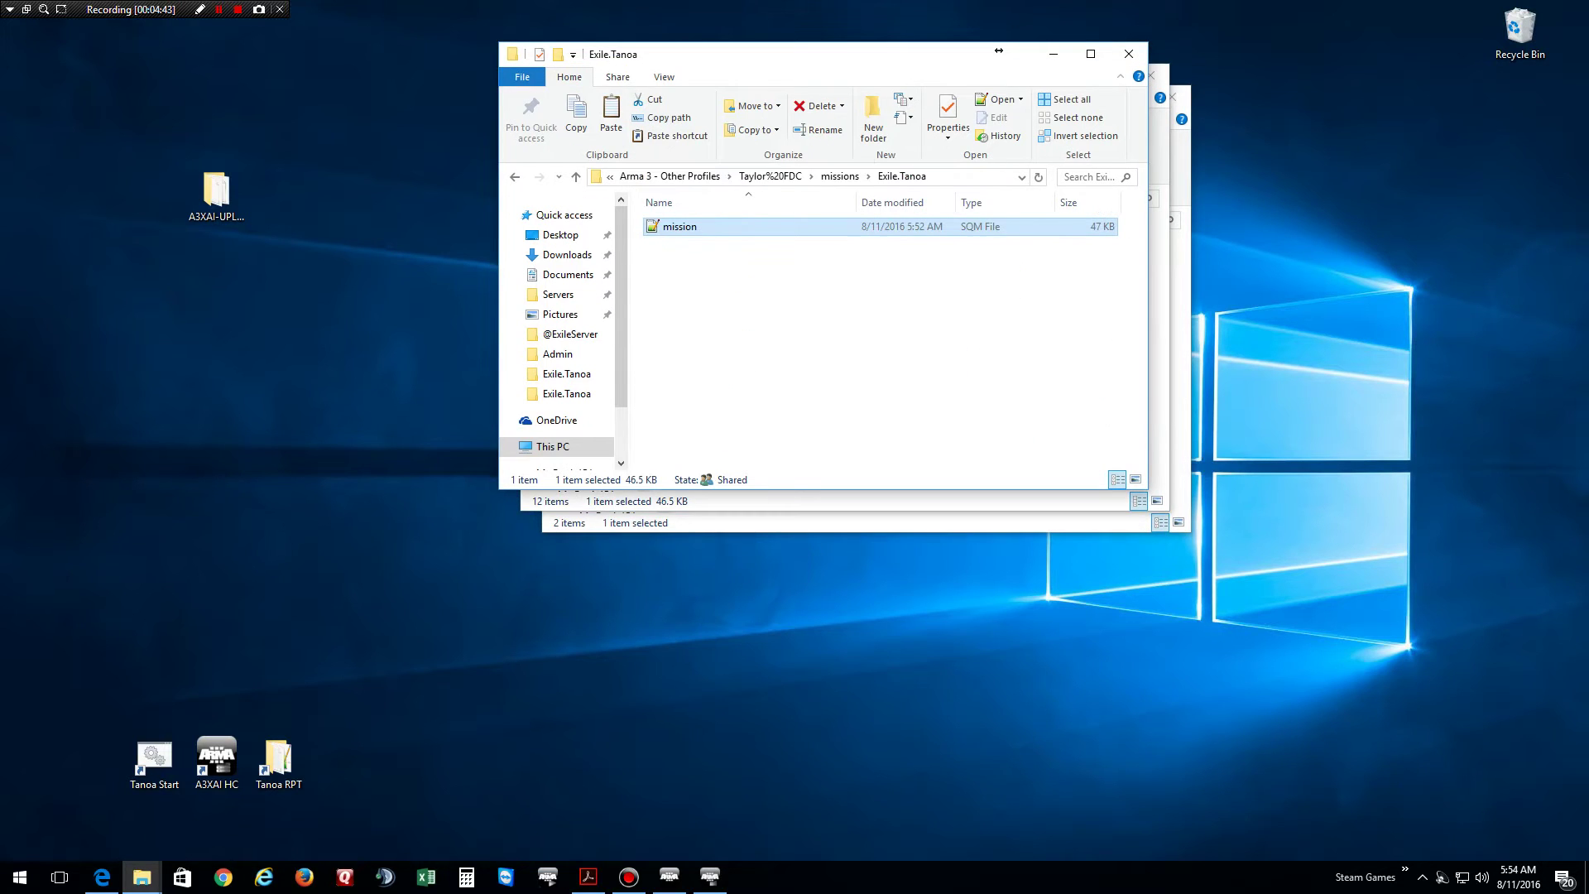
Close the Exile.Tanoa missions window and go up to the Tanoa server folder
left_click(1129, 54)
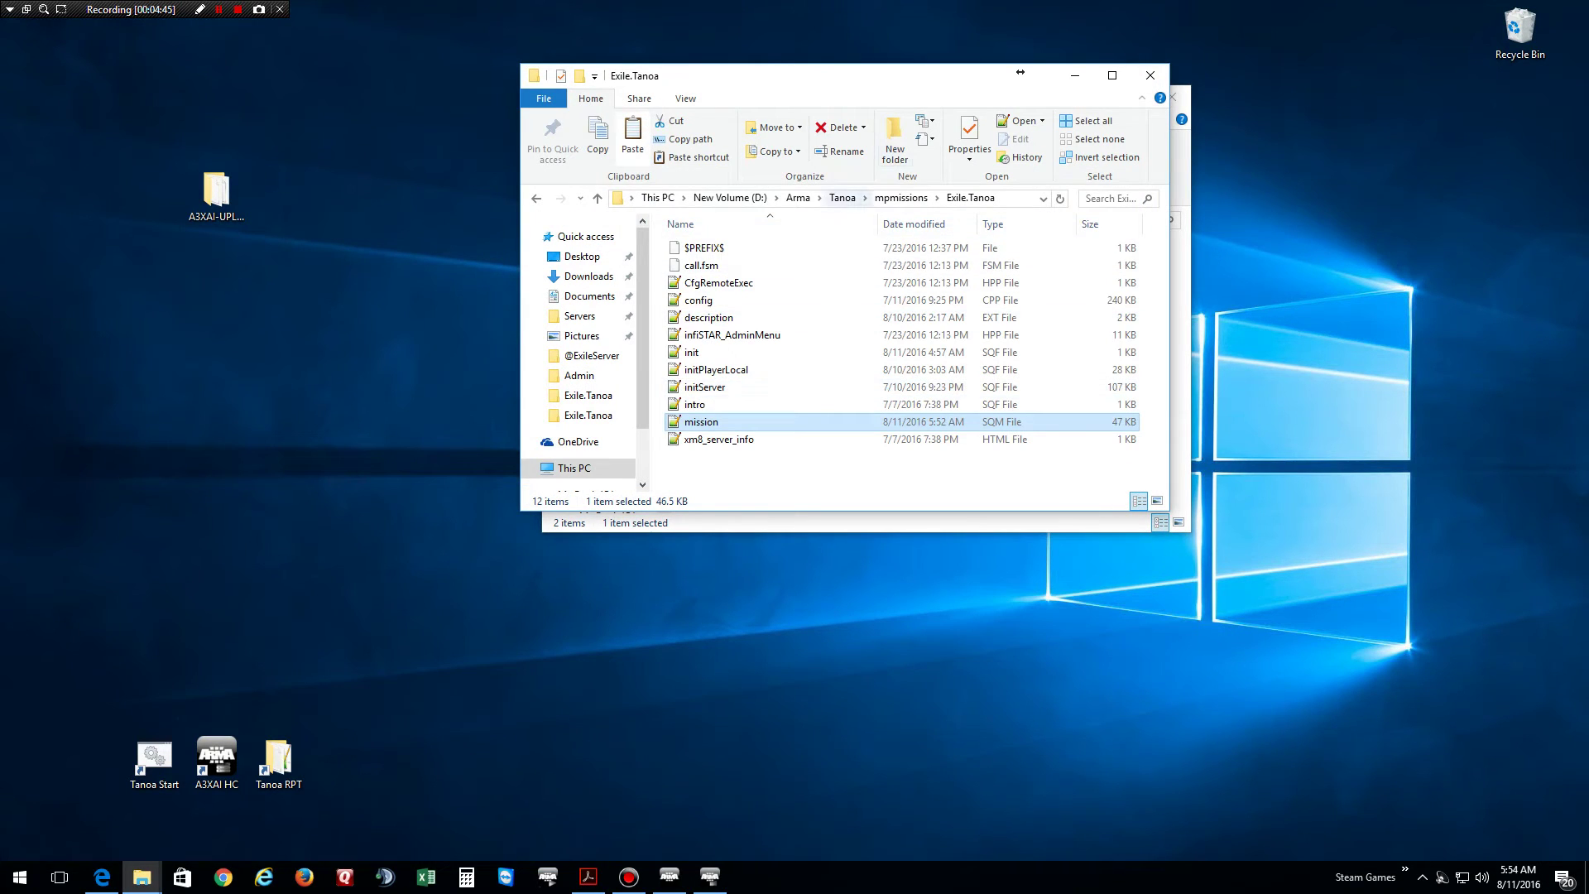
left_click(843, 198)
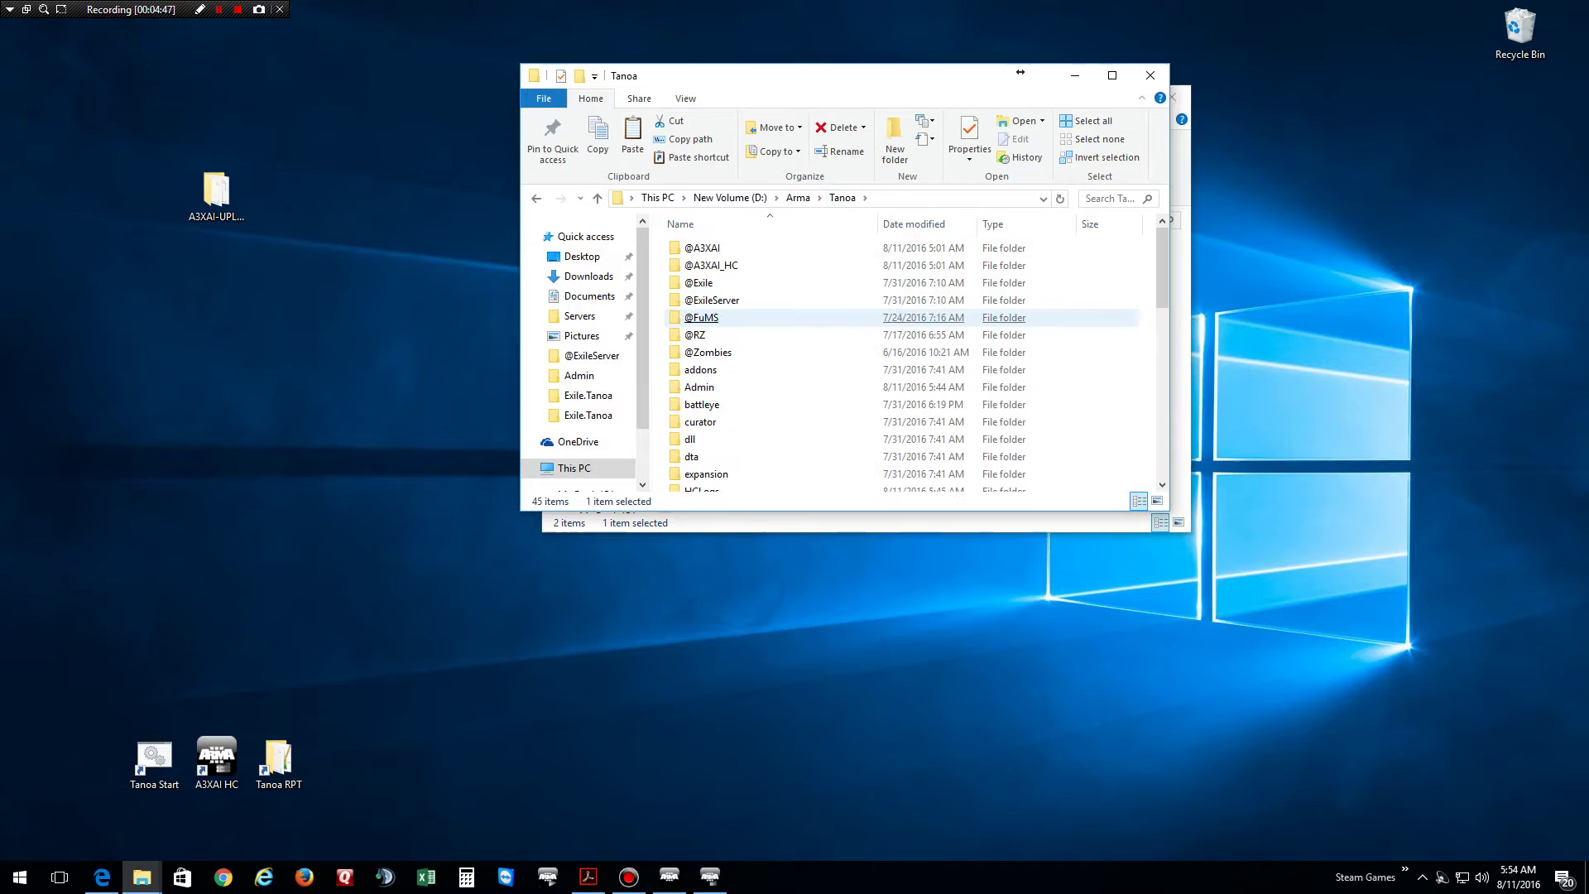
right_click(1115, 301)
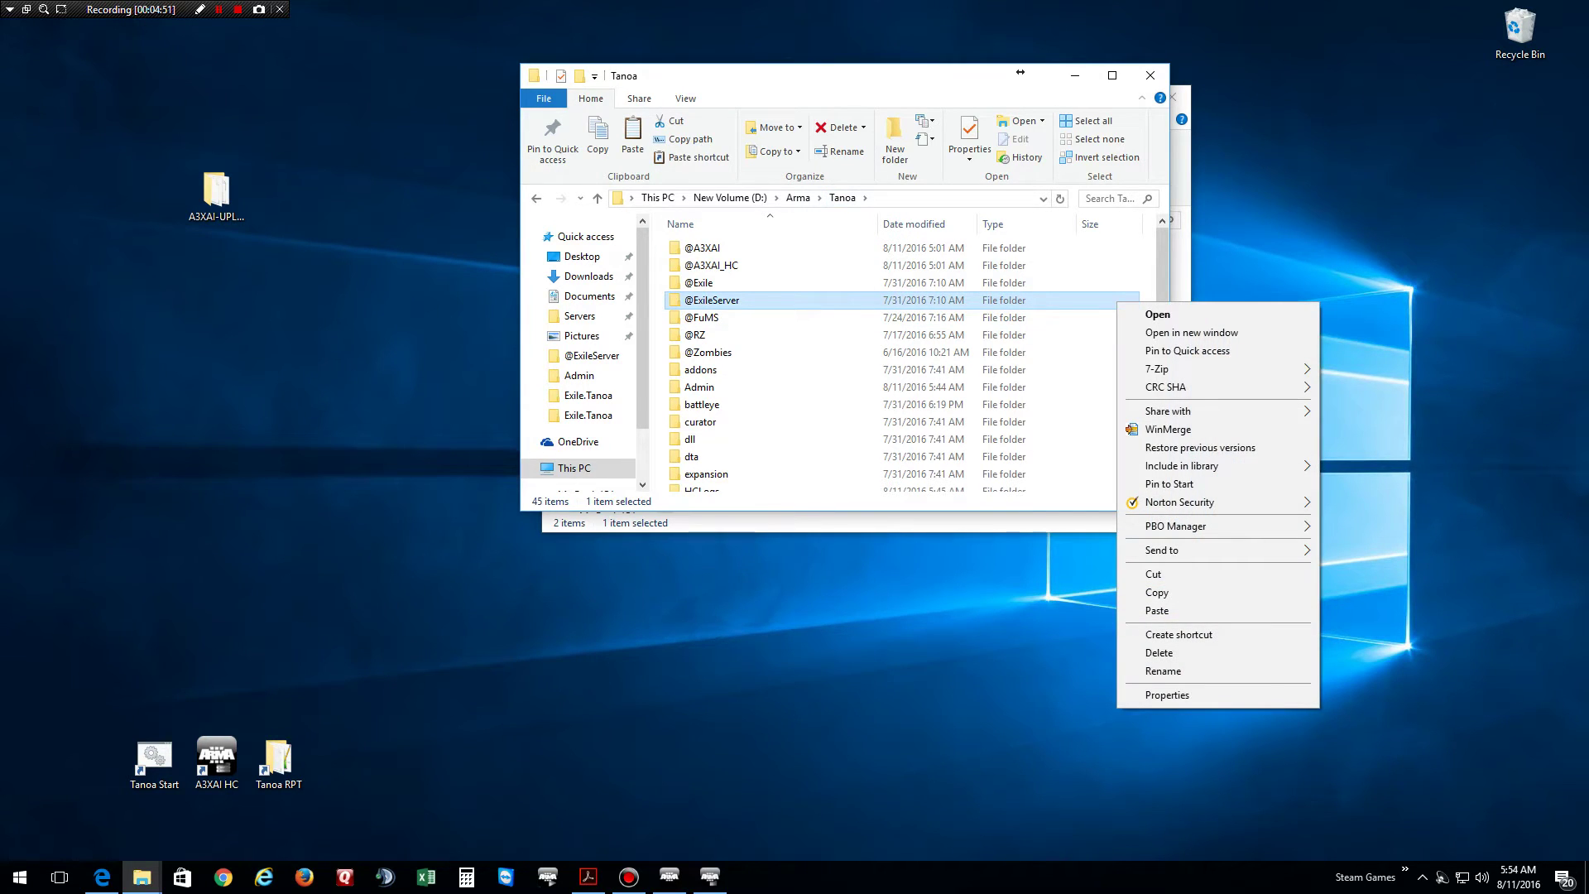
left_click(721, 531)
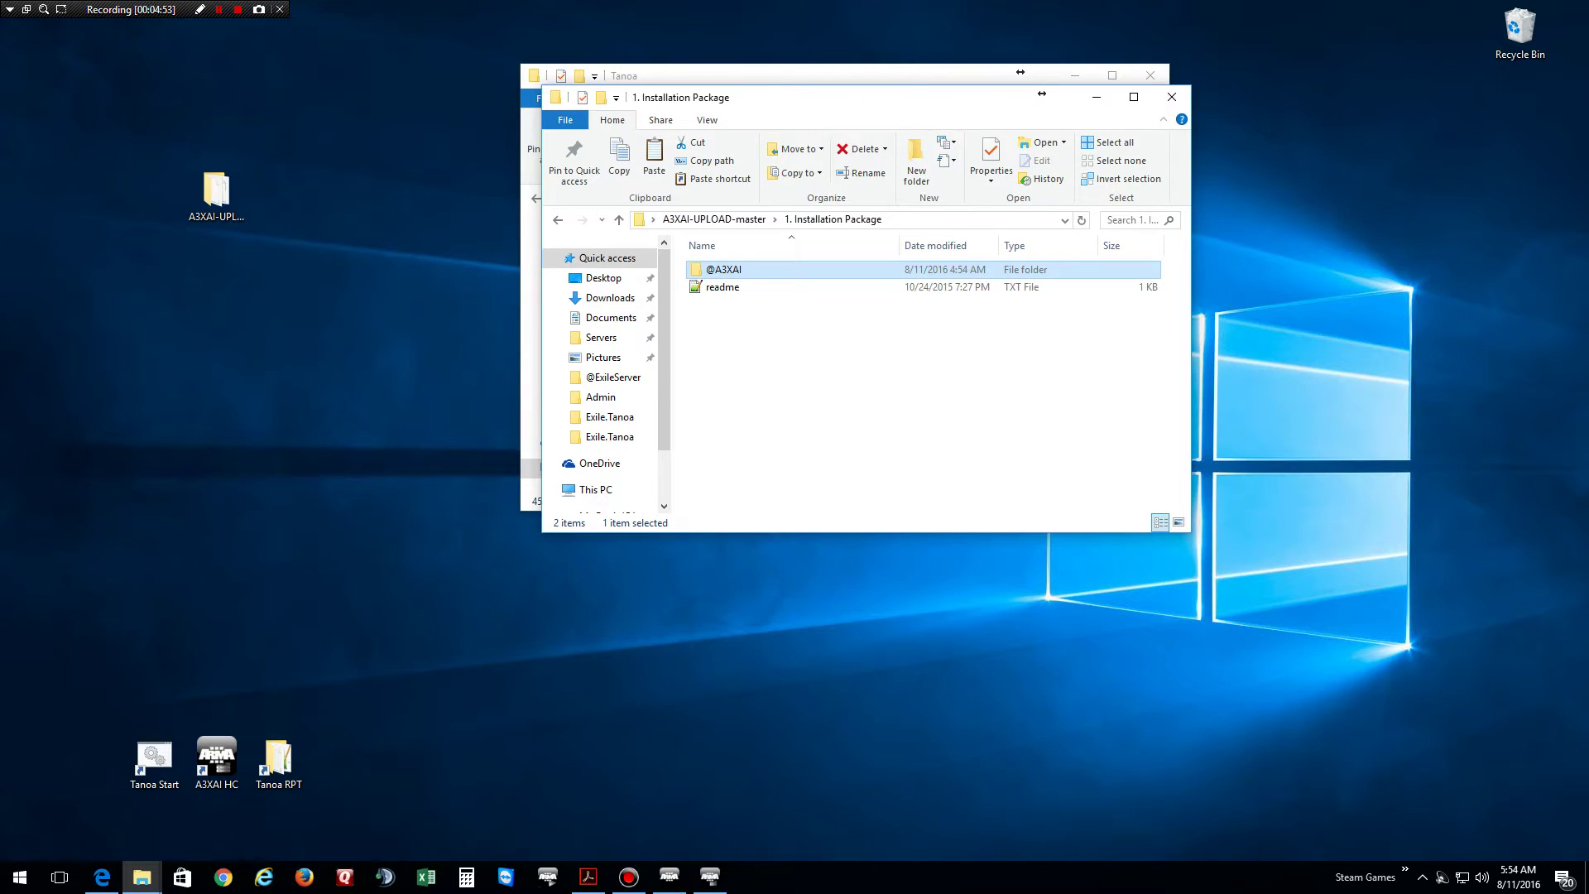
left_click(713, 221)
double_click(745, 359)
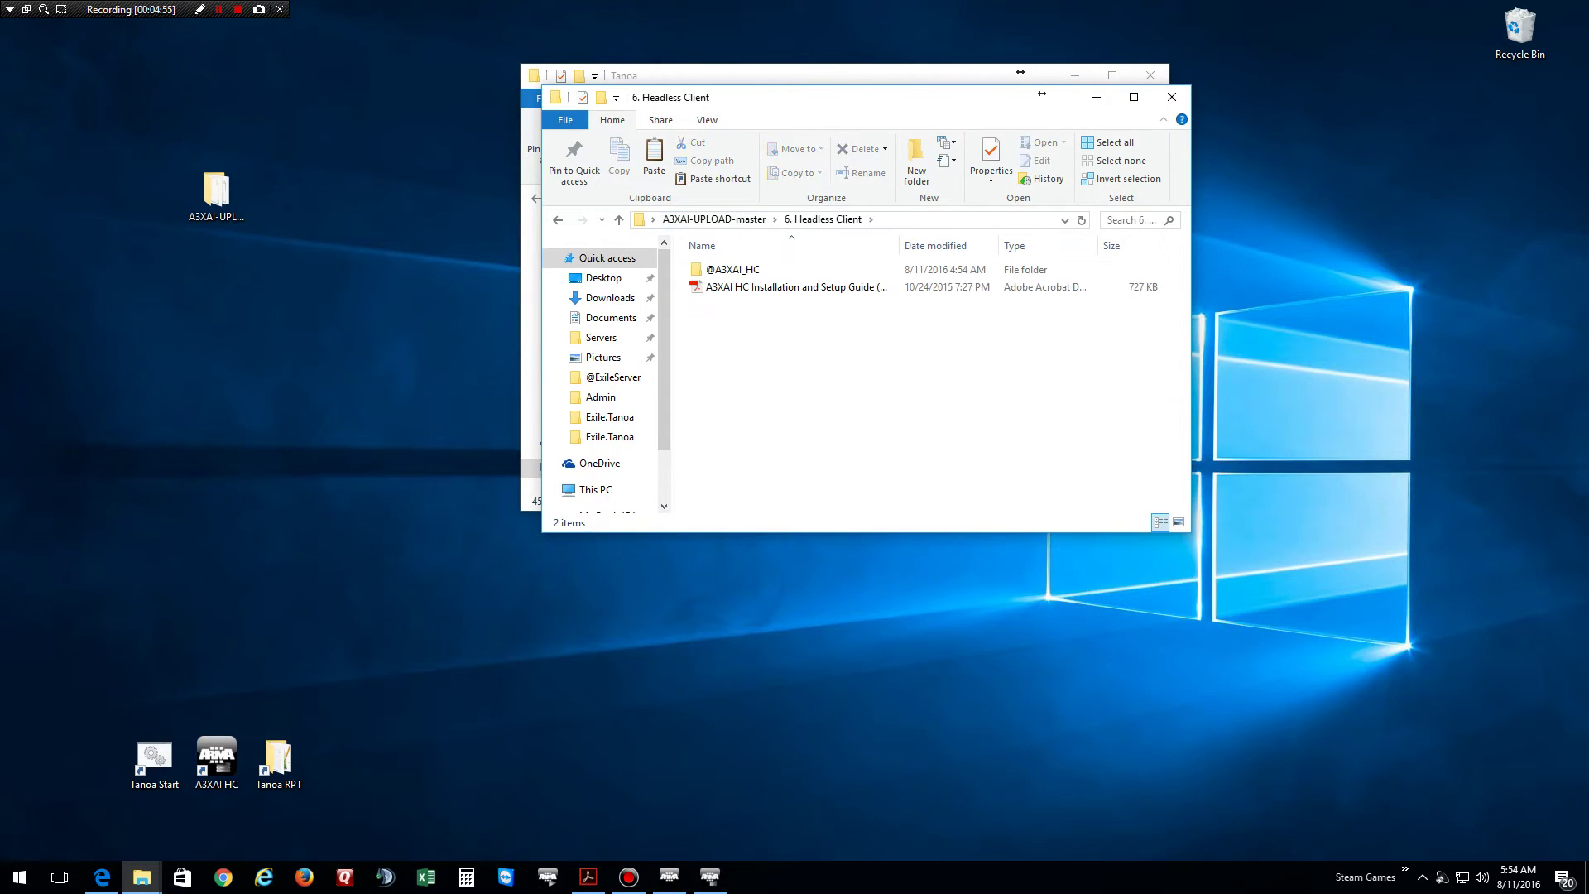
left_click(794, 288)
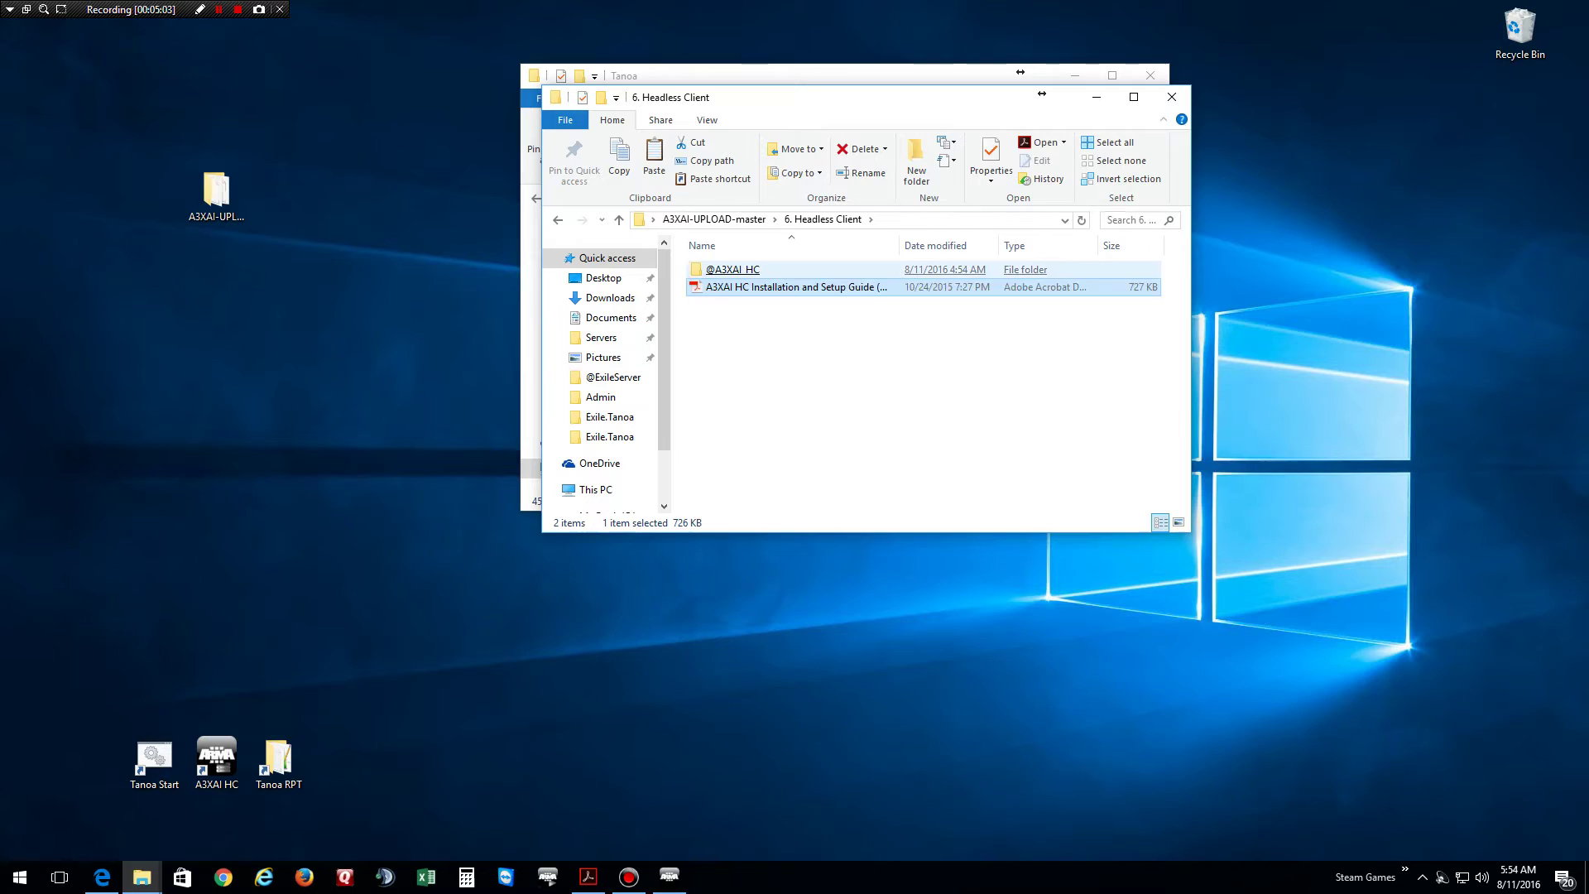
left_click(732, 269)
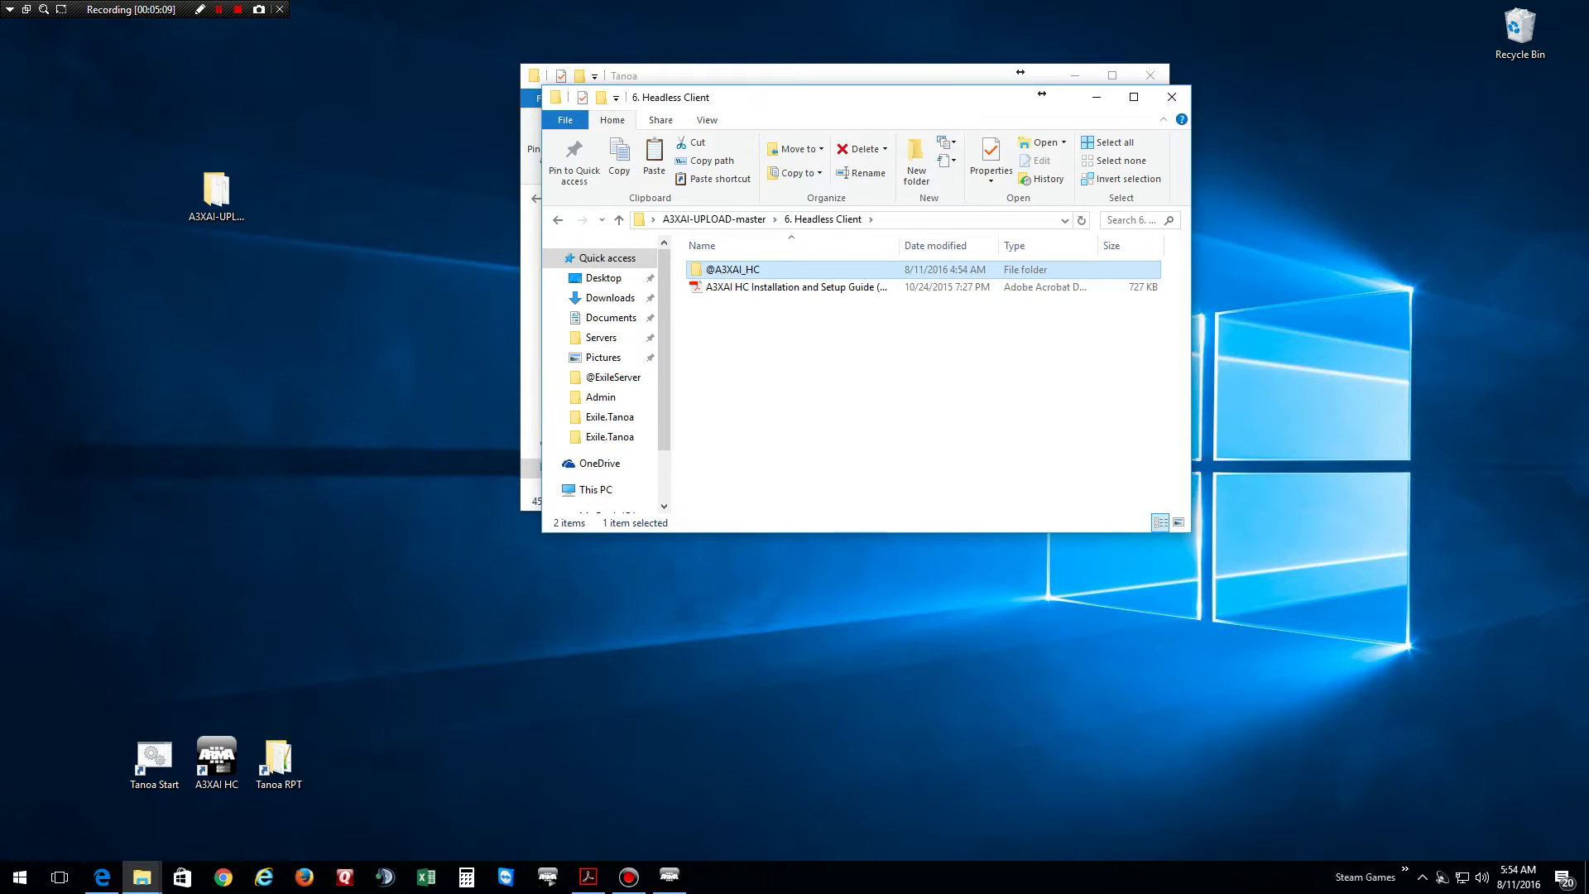
left_click(531, 245)
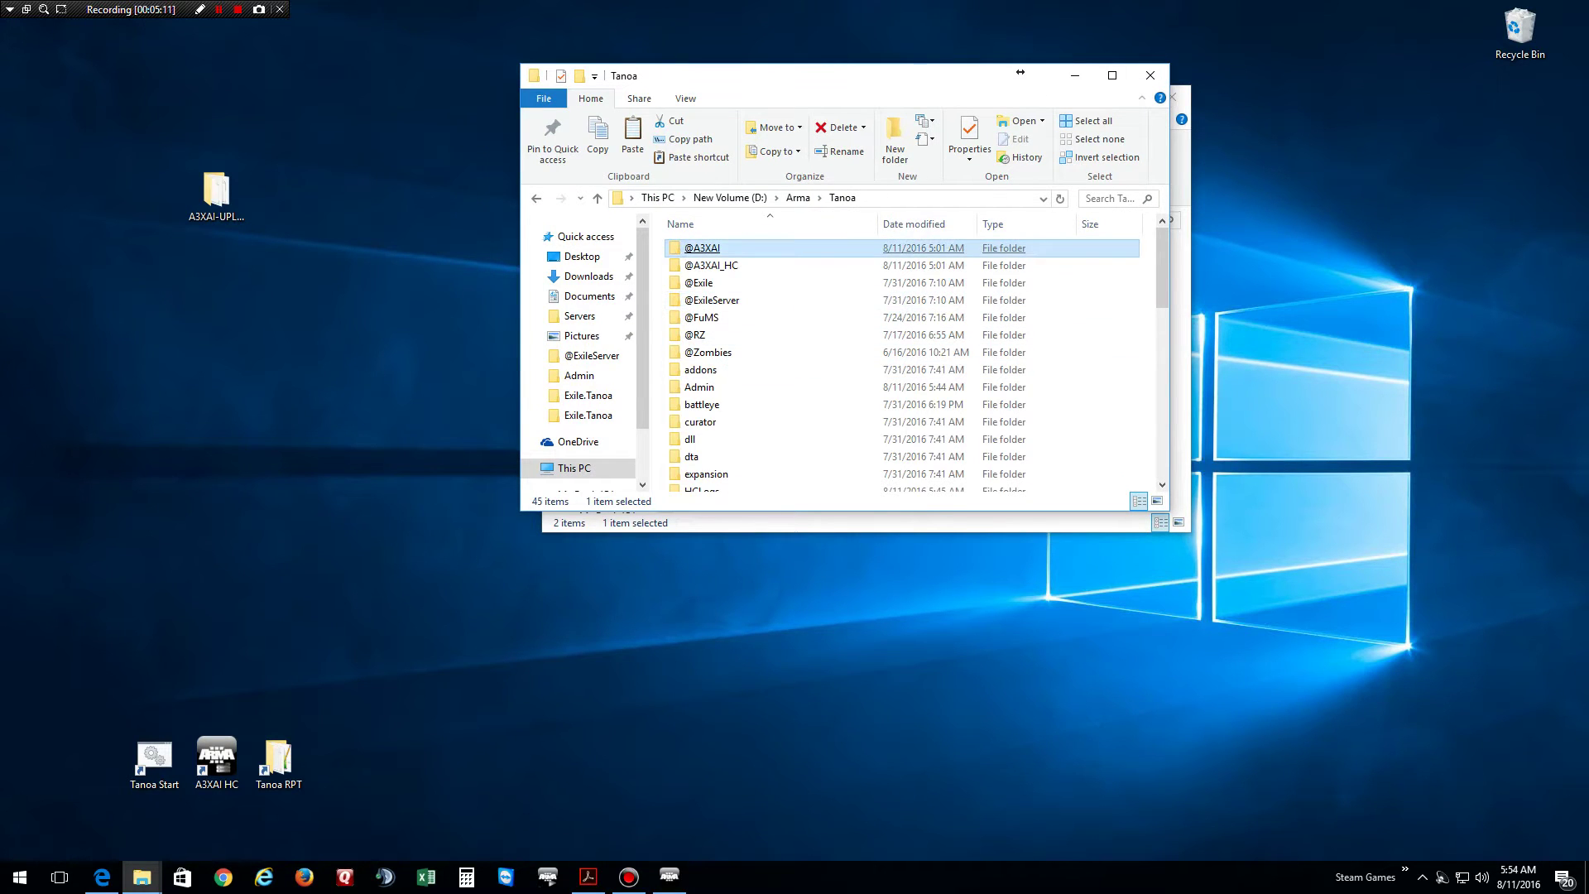
scroll(807, 398, "down", 1)
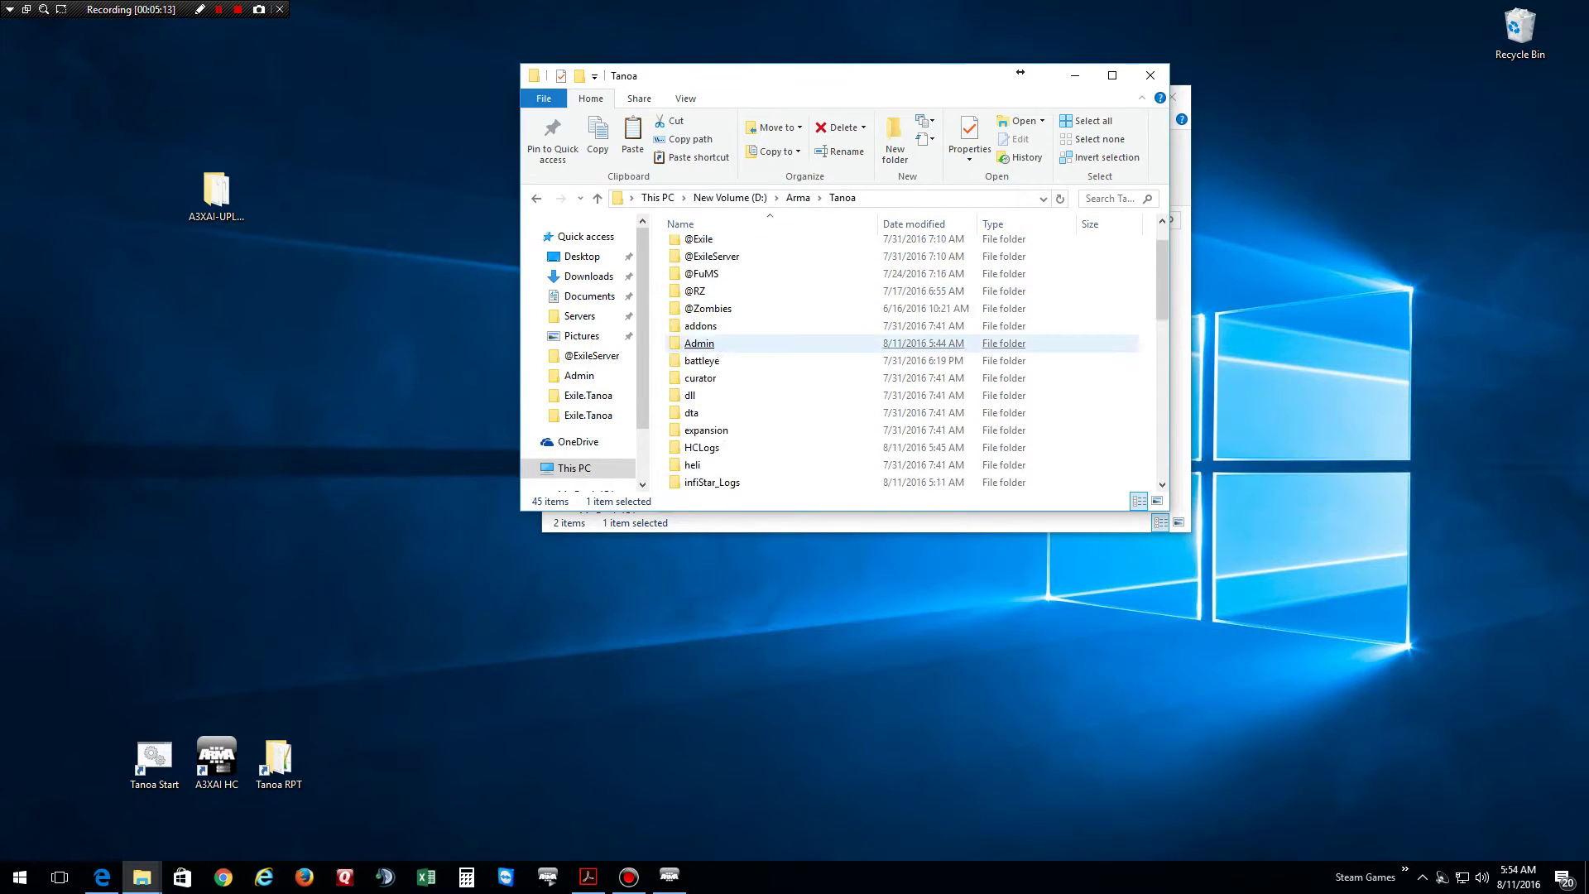
scroll(702, 361, "down", 5)
scroll(702, 360, "up", 2)
scroll(701, 374, "up", 1)
Create a desktop shortcut to arma3server and place it beside the other launchers
left_click(711, 330)
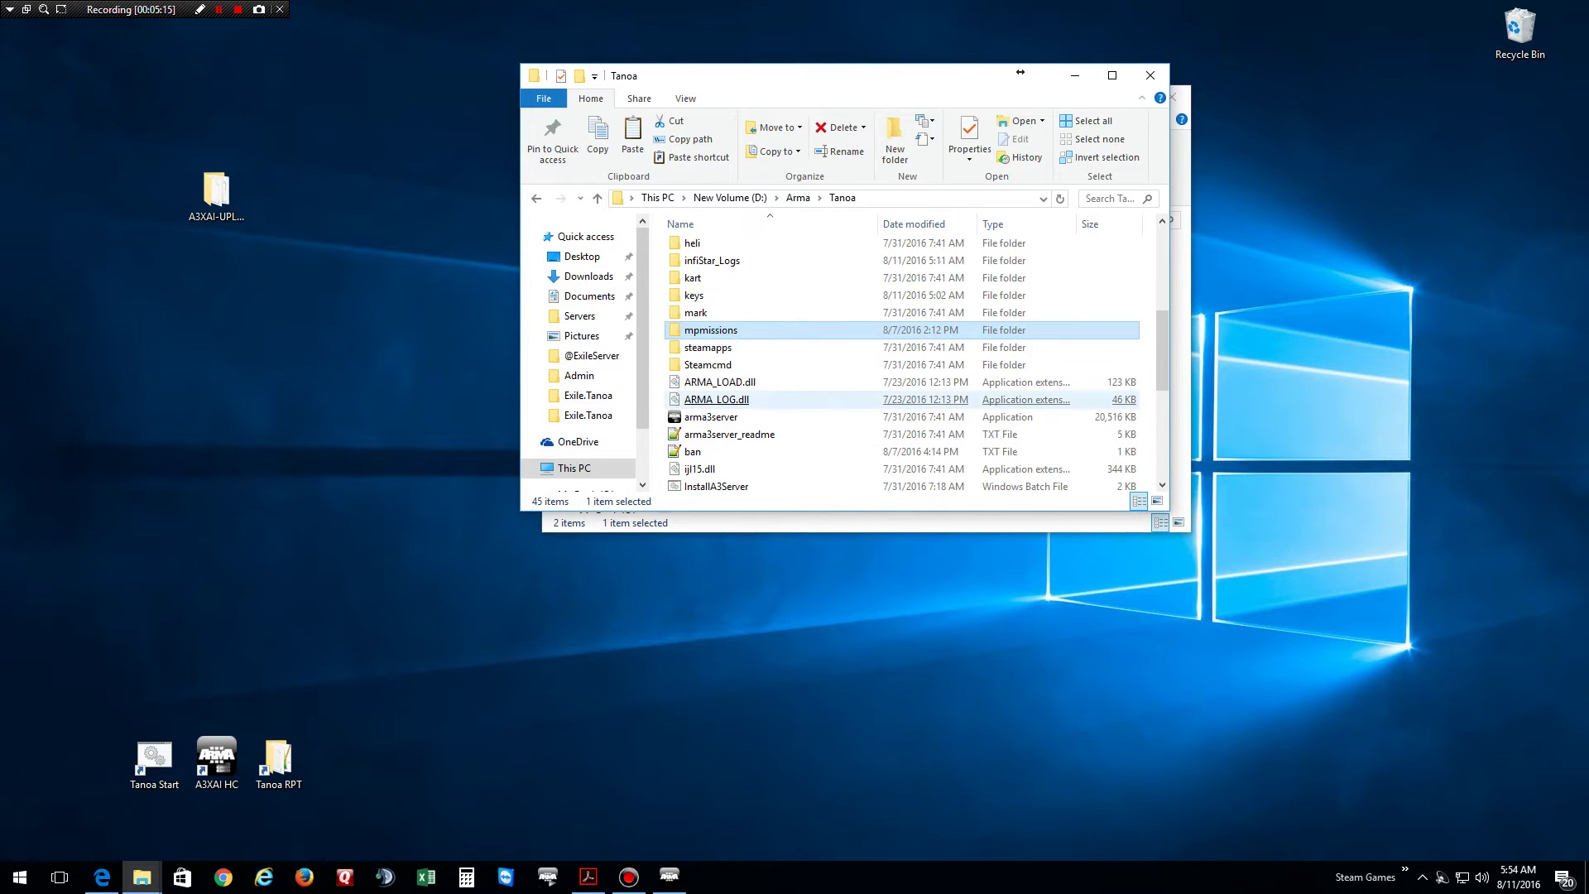
right_click(711, 418)
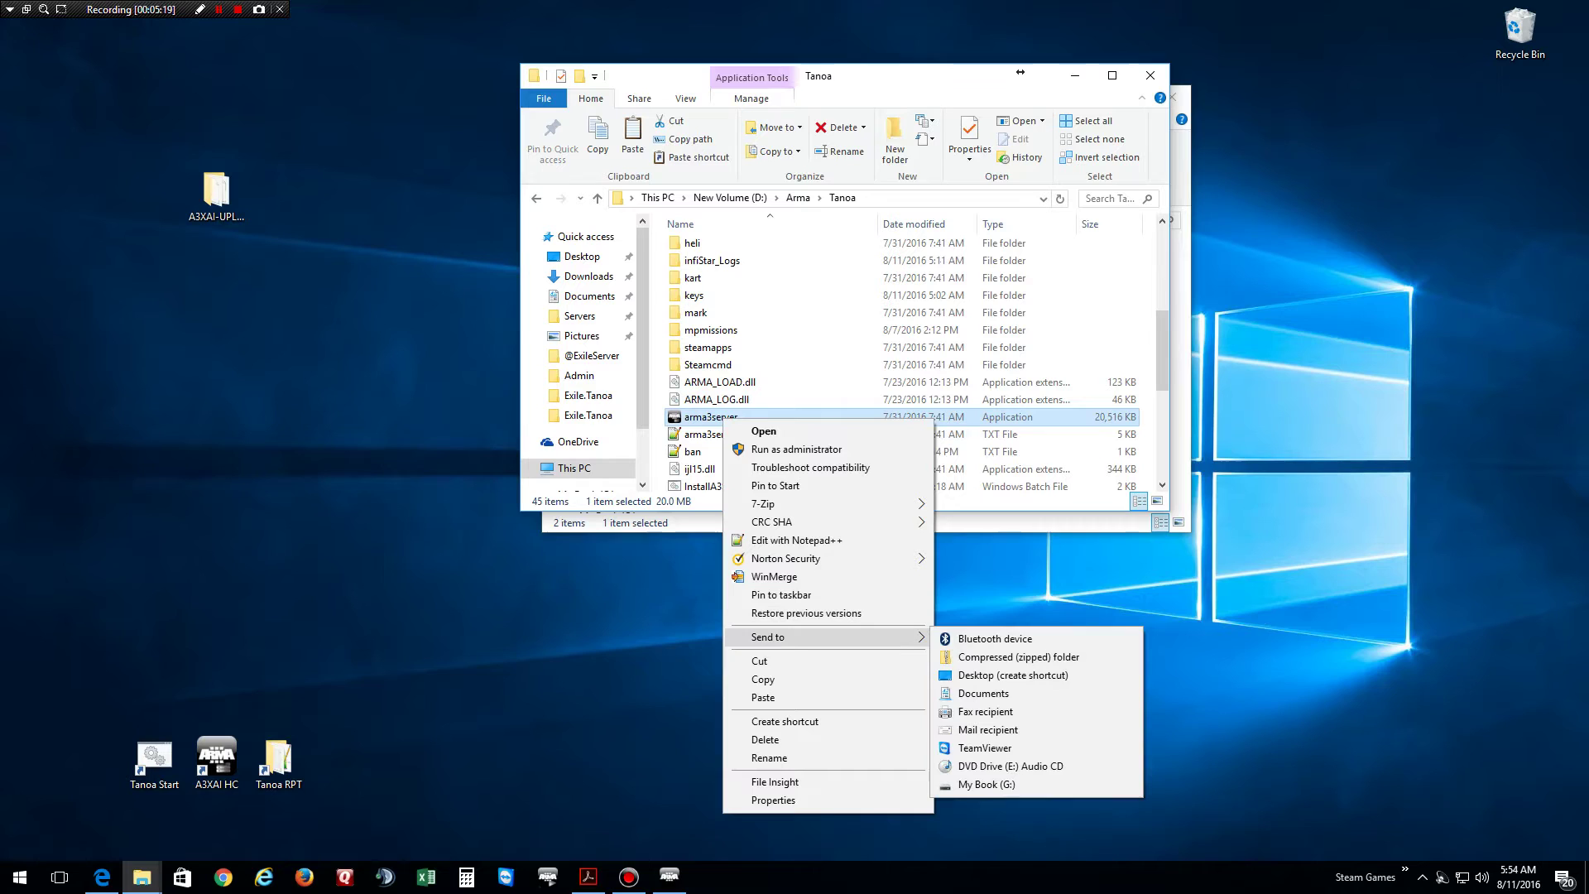
left_click(1012, 674)
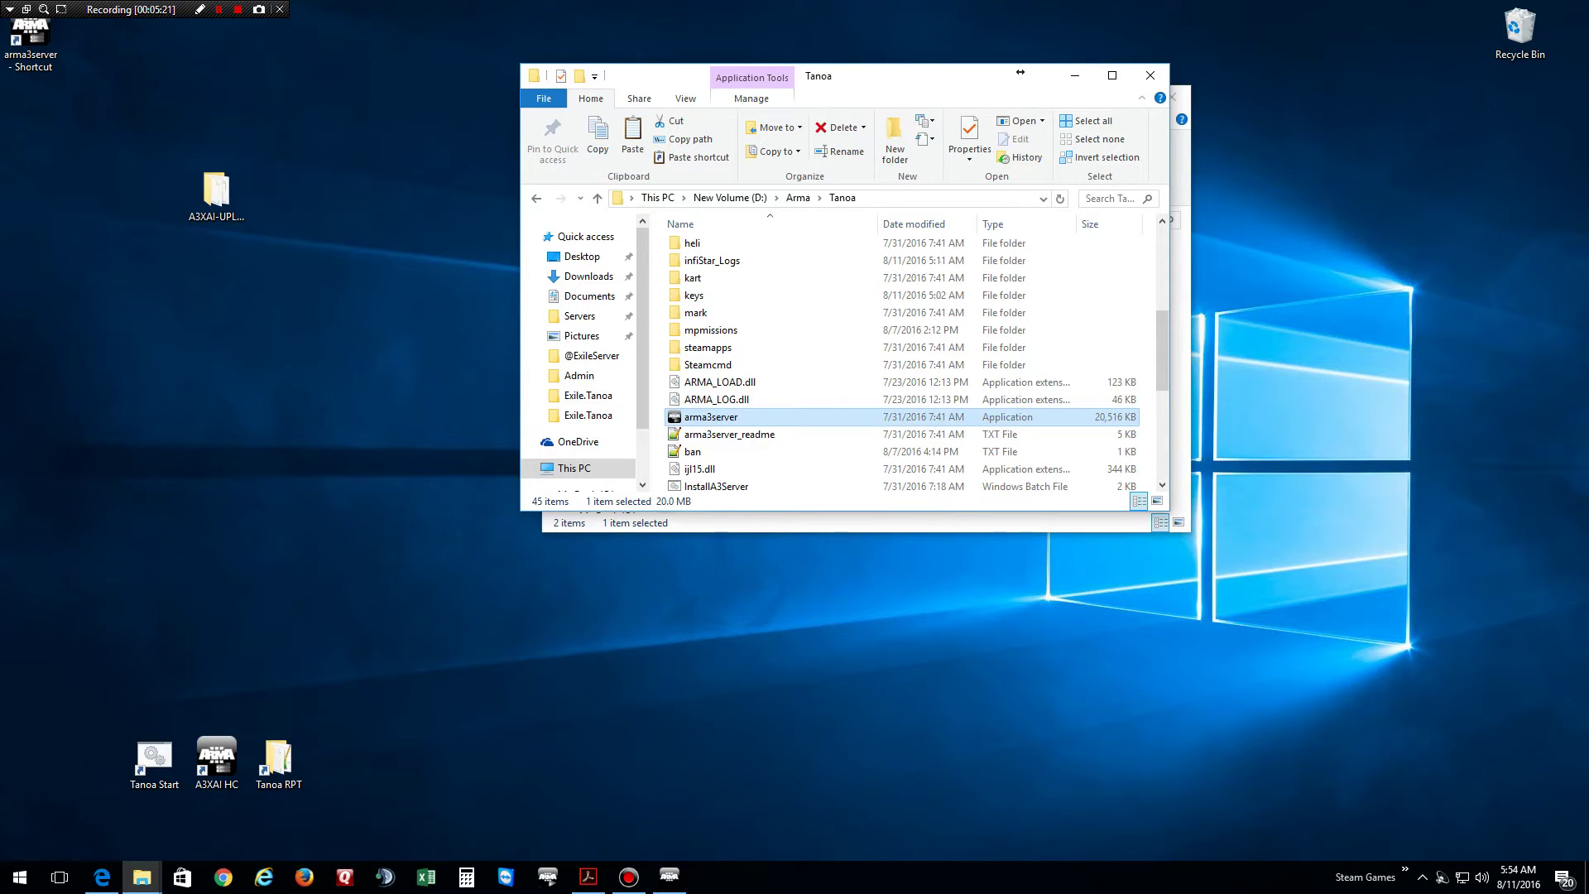
left_click(31, 44)
left_click_drag(31, 47, 402, 683)
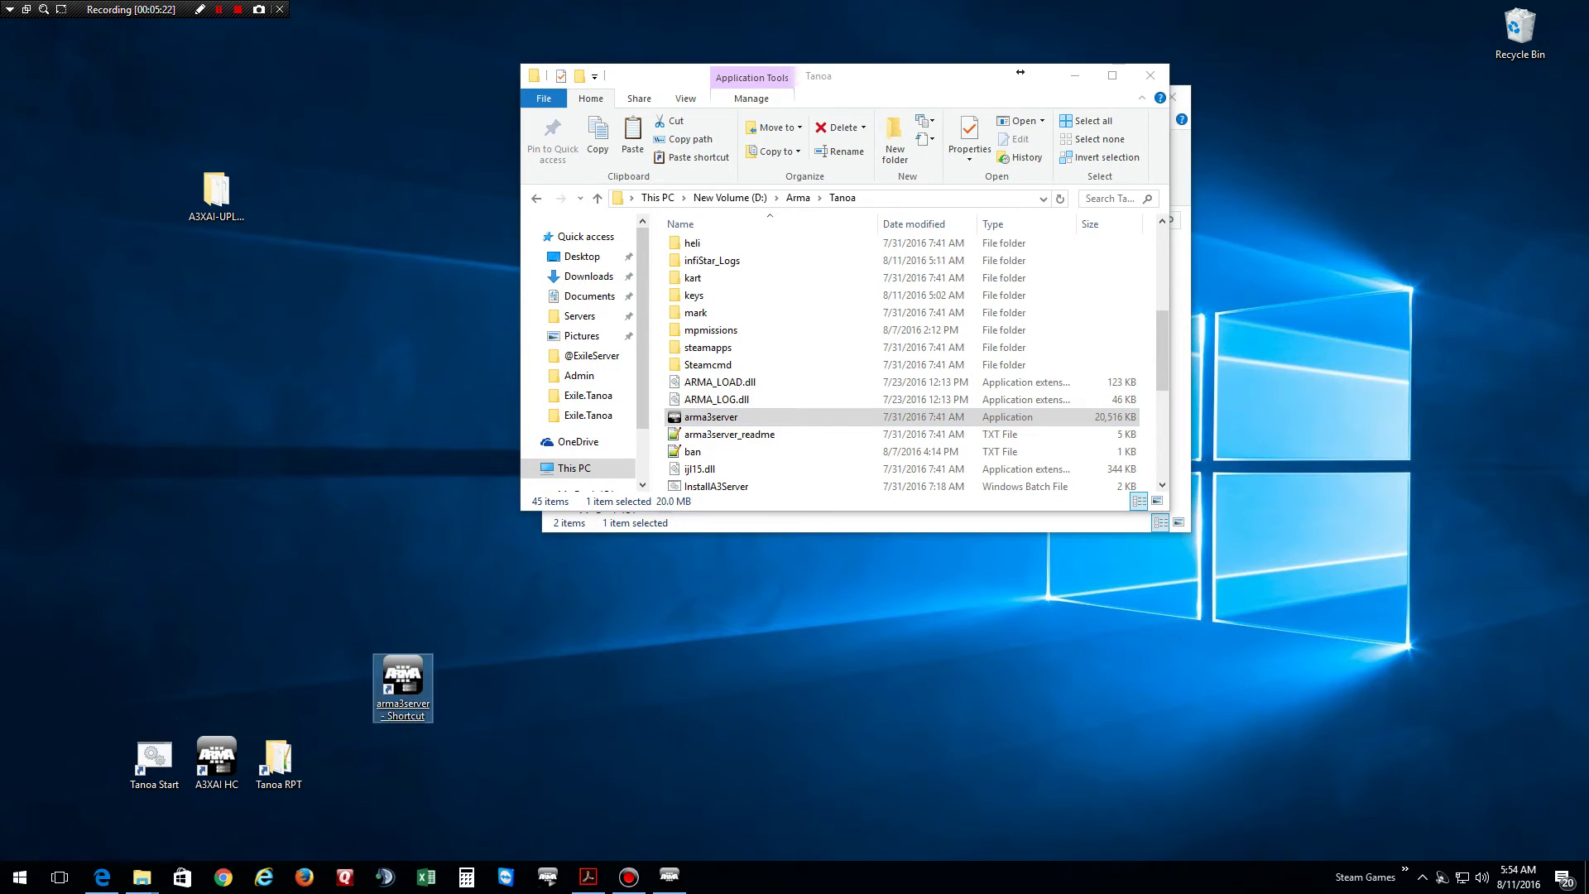
Check the shortcut's target, D:\Arma\Tanoa\arma3server.exe, starting in D:\Arma\Tanoa
right_click(400, 695)
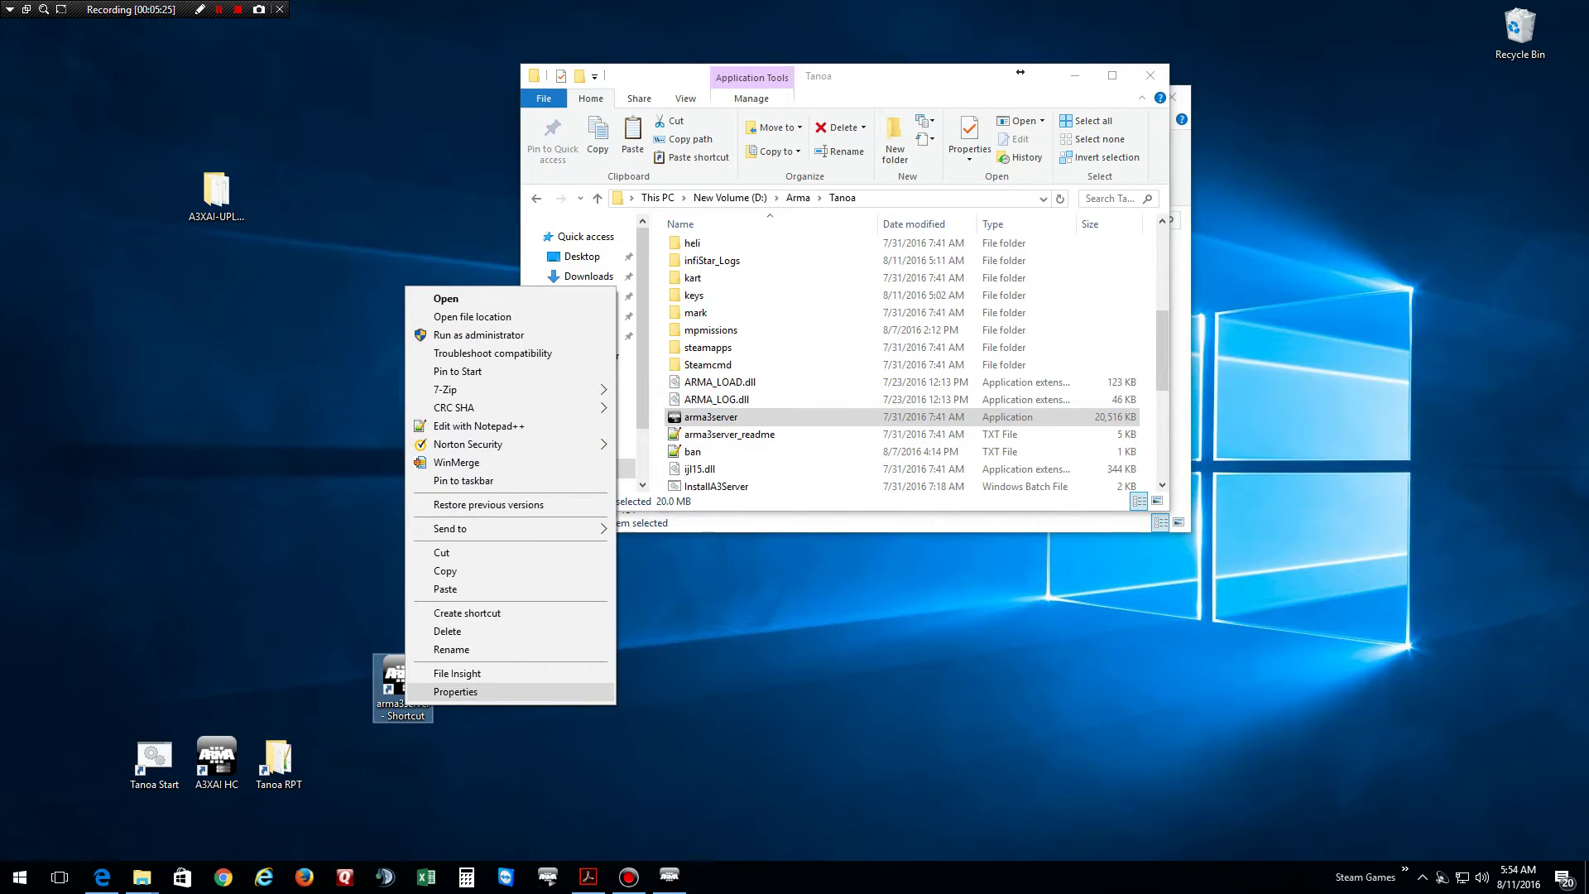
left_click(447, 714)
left_click_drag(509, 428, 324, 391)
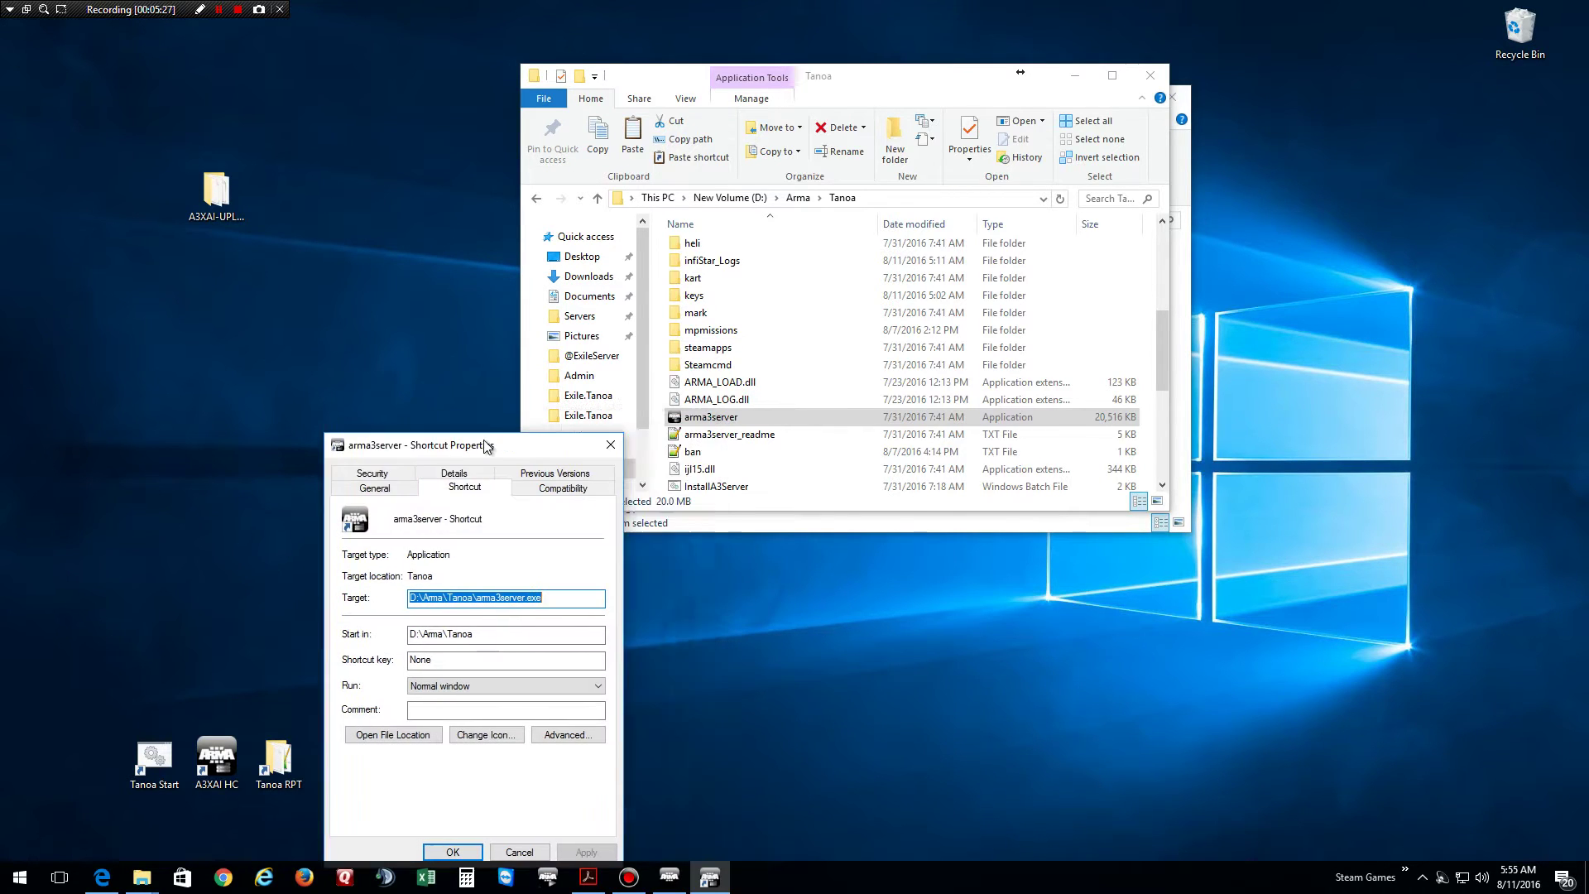
scroll(770, 398, "down", 3)
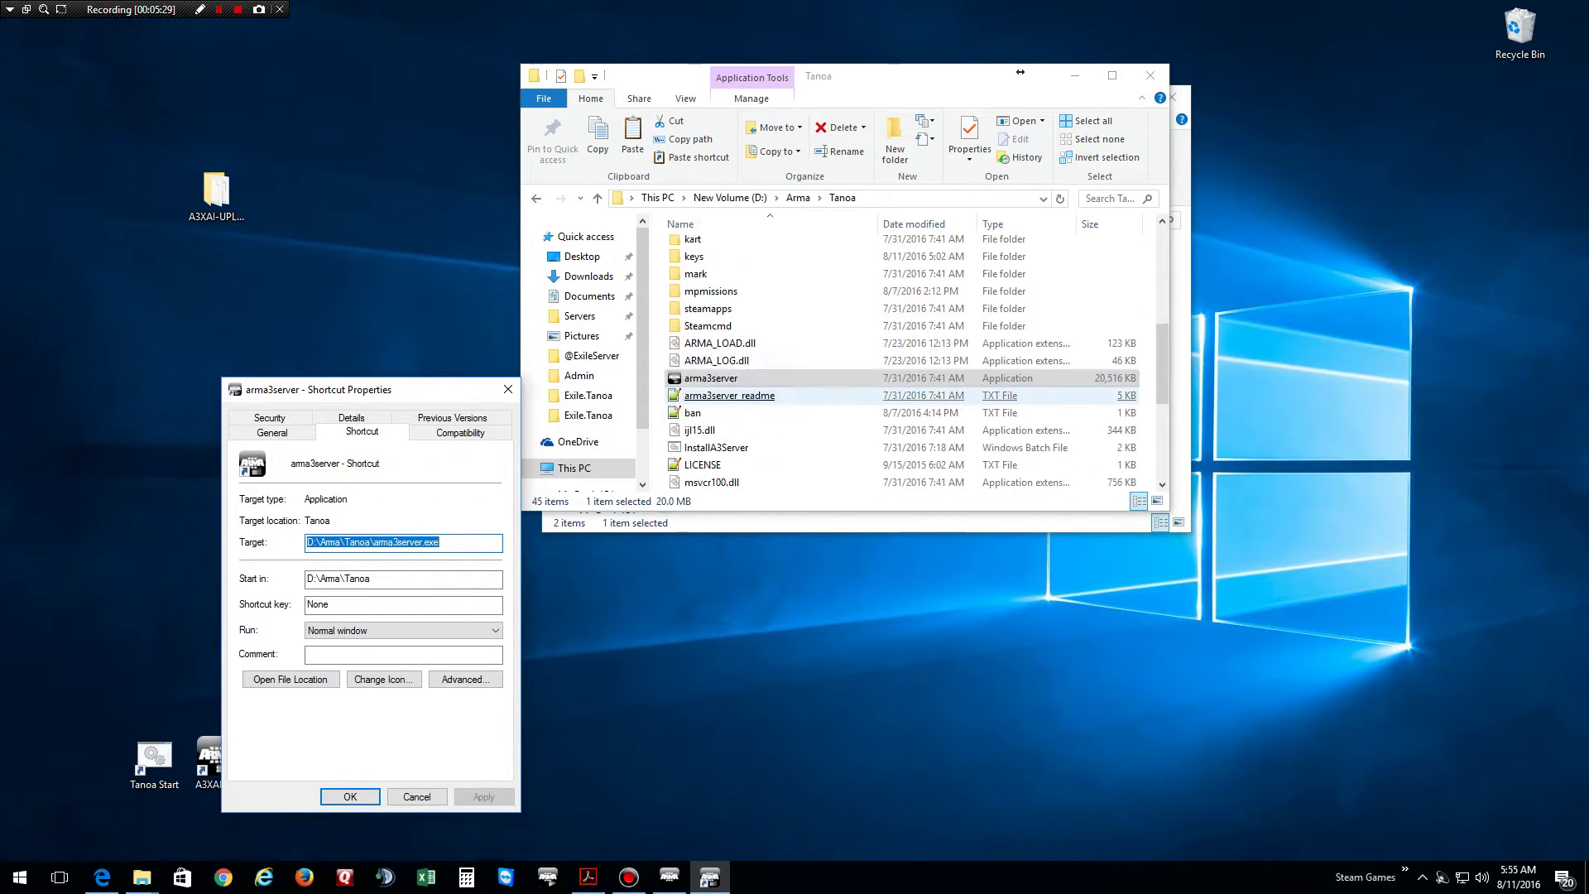
scroll(718, 398, "up", 5)
scroll(770, 399, "down", 3)
left_click_drag(945, 366, 945, 364)
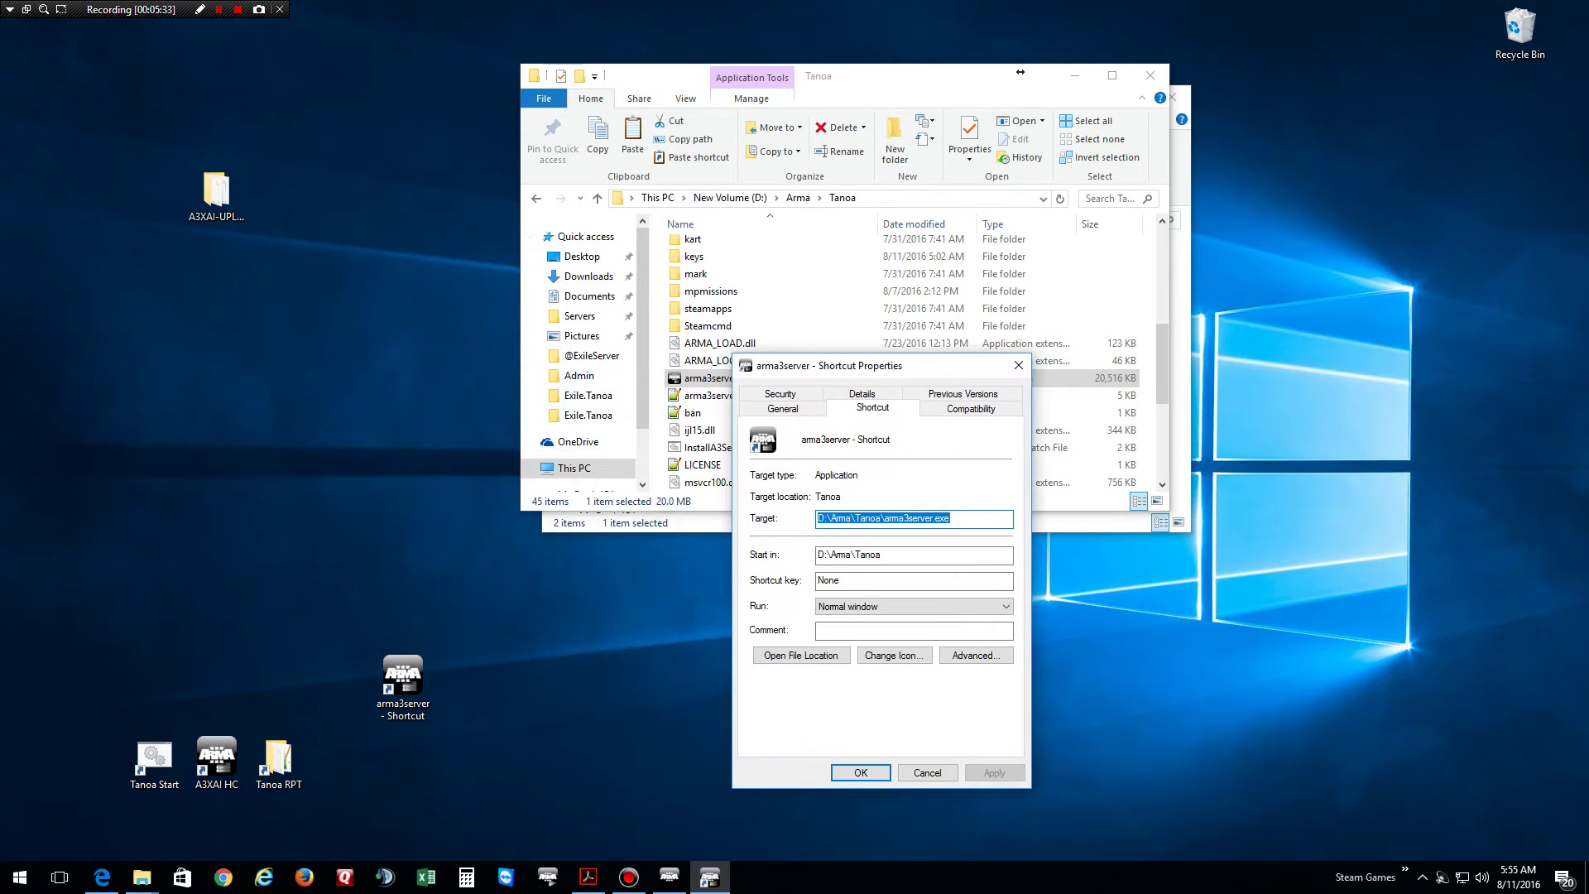
right_click(216, 761)
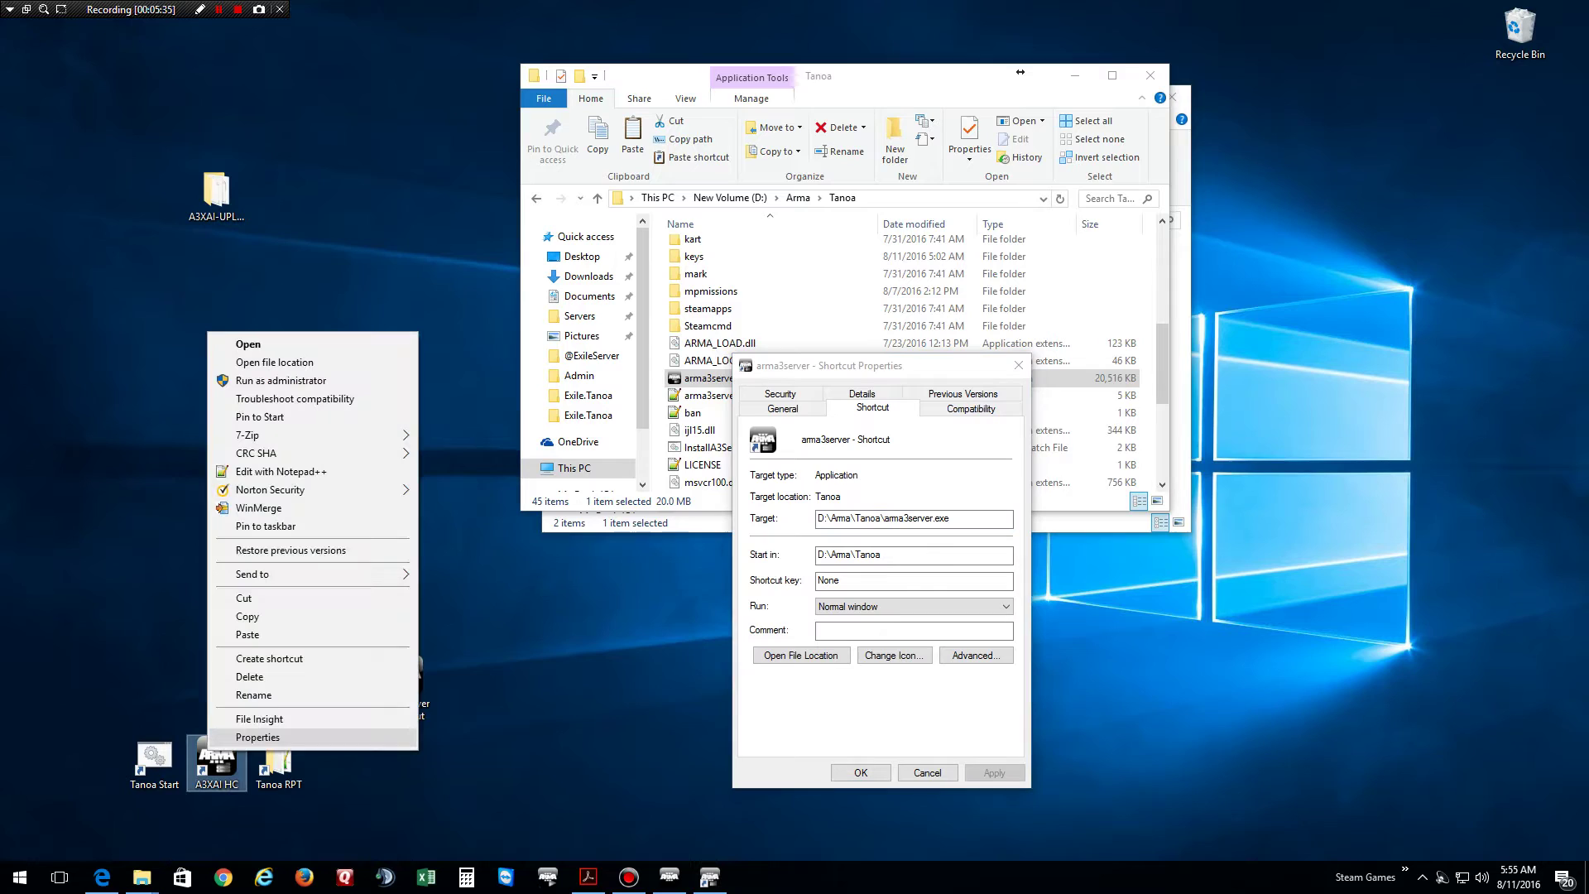
left_click(257, 738)
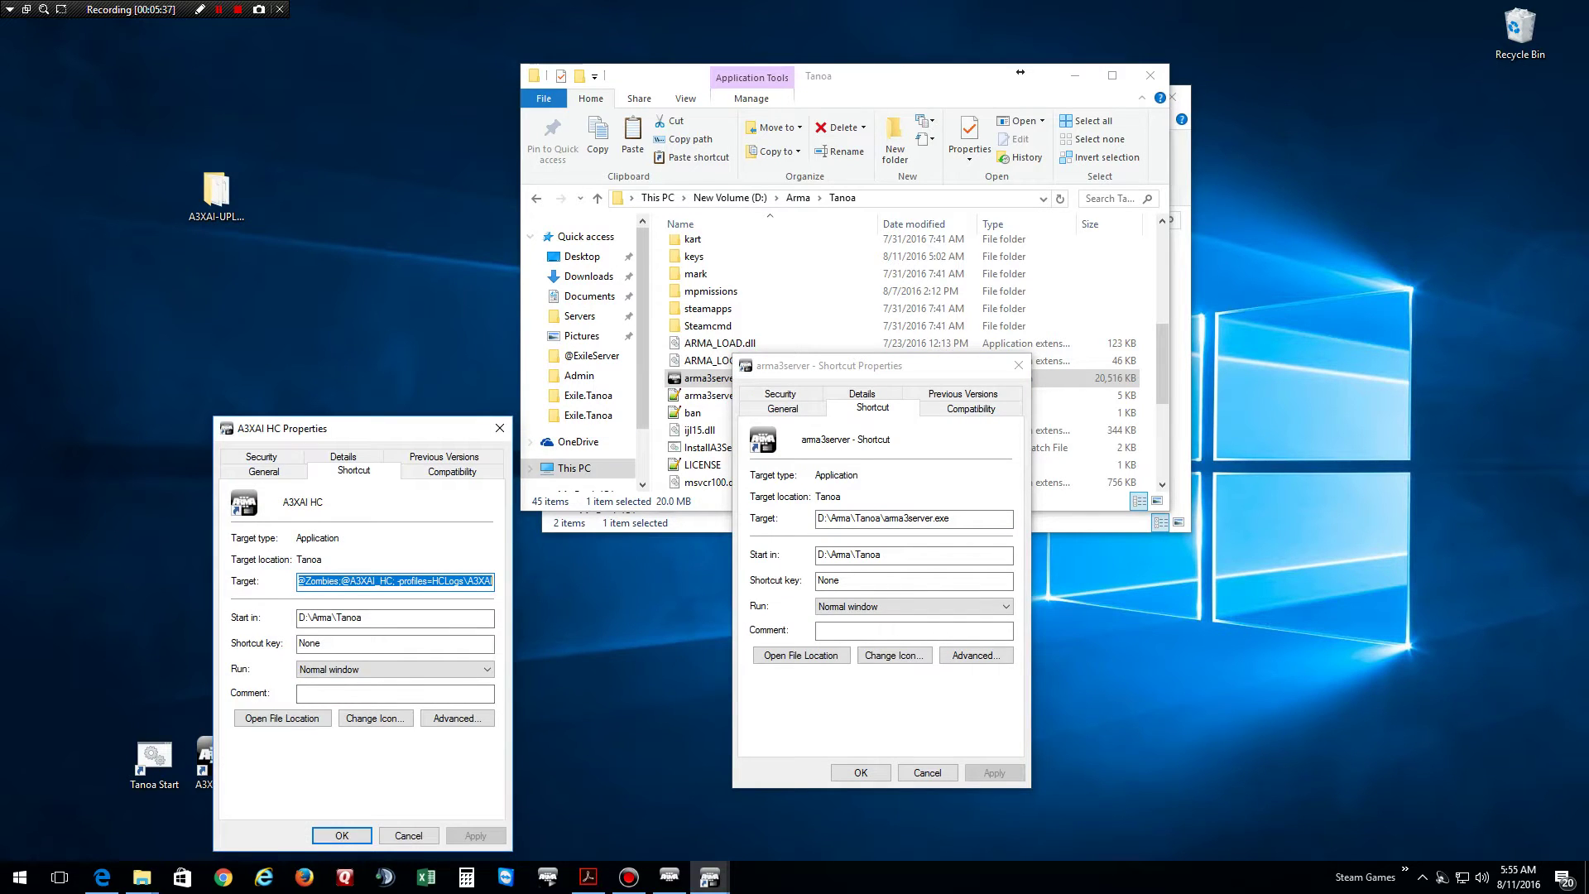
left_click_drag(340, 432, 484, 398)
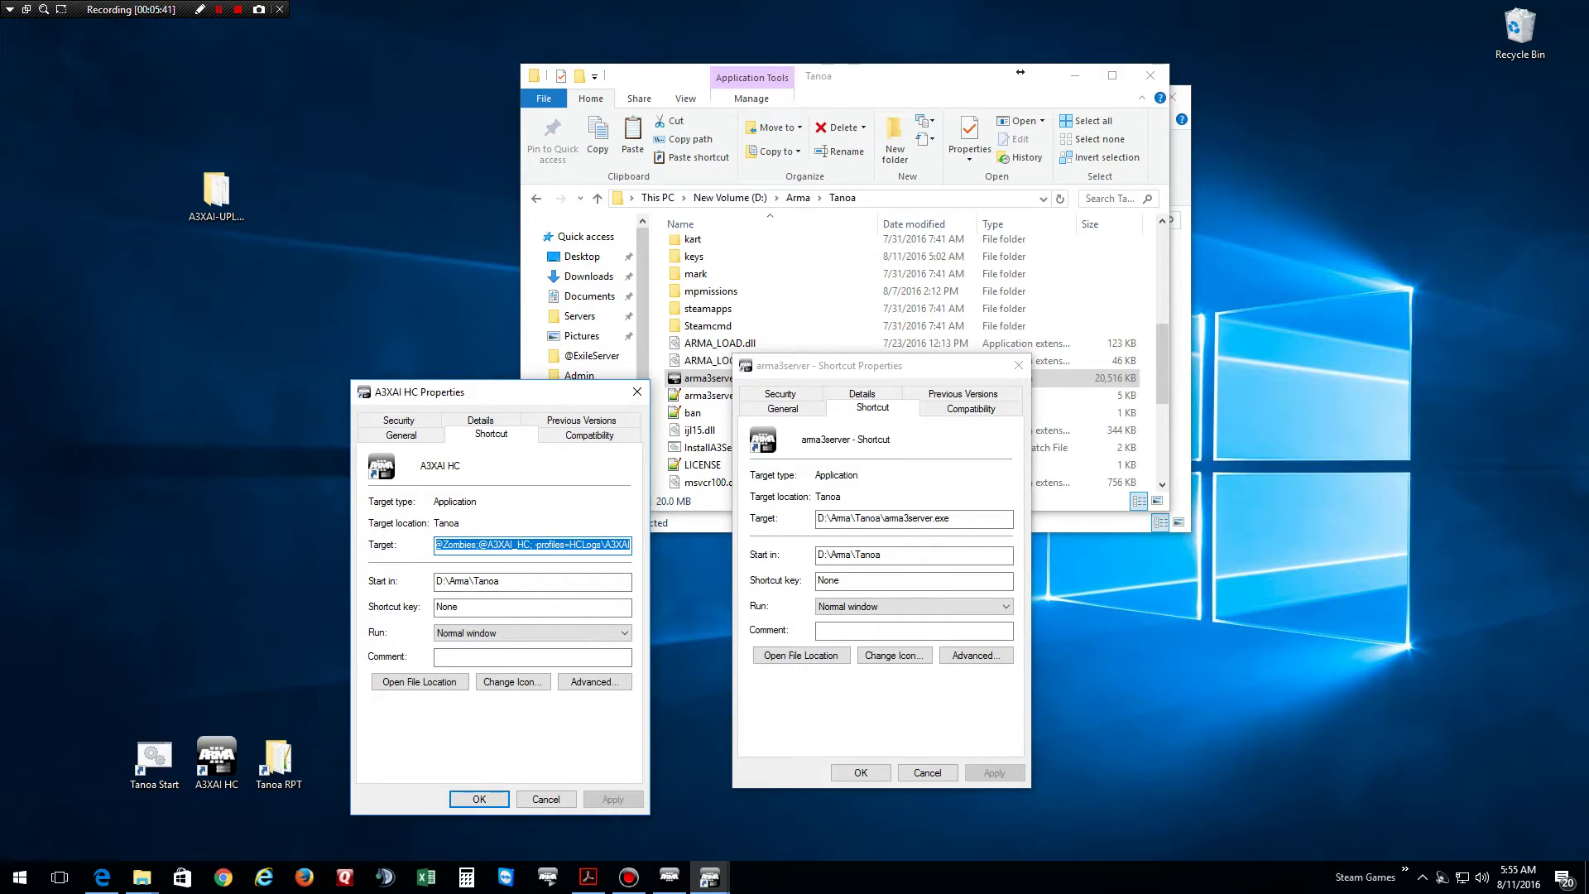
left_click(614, 544)
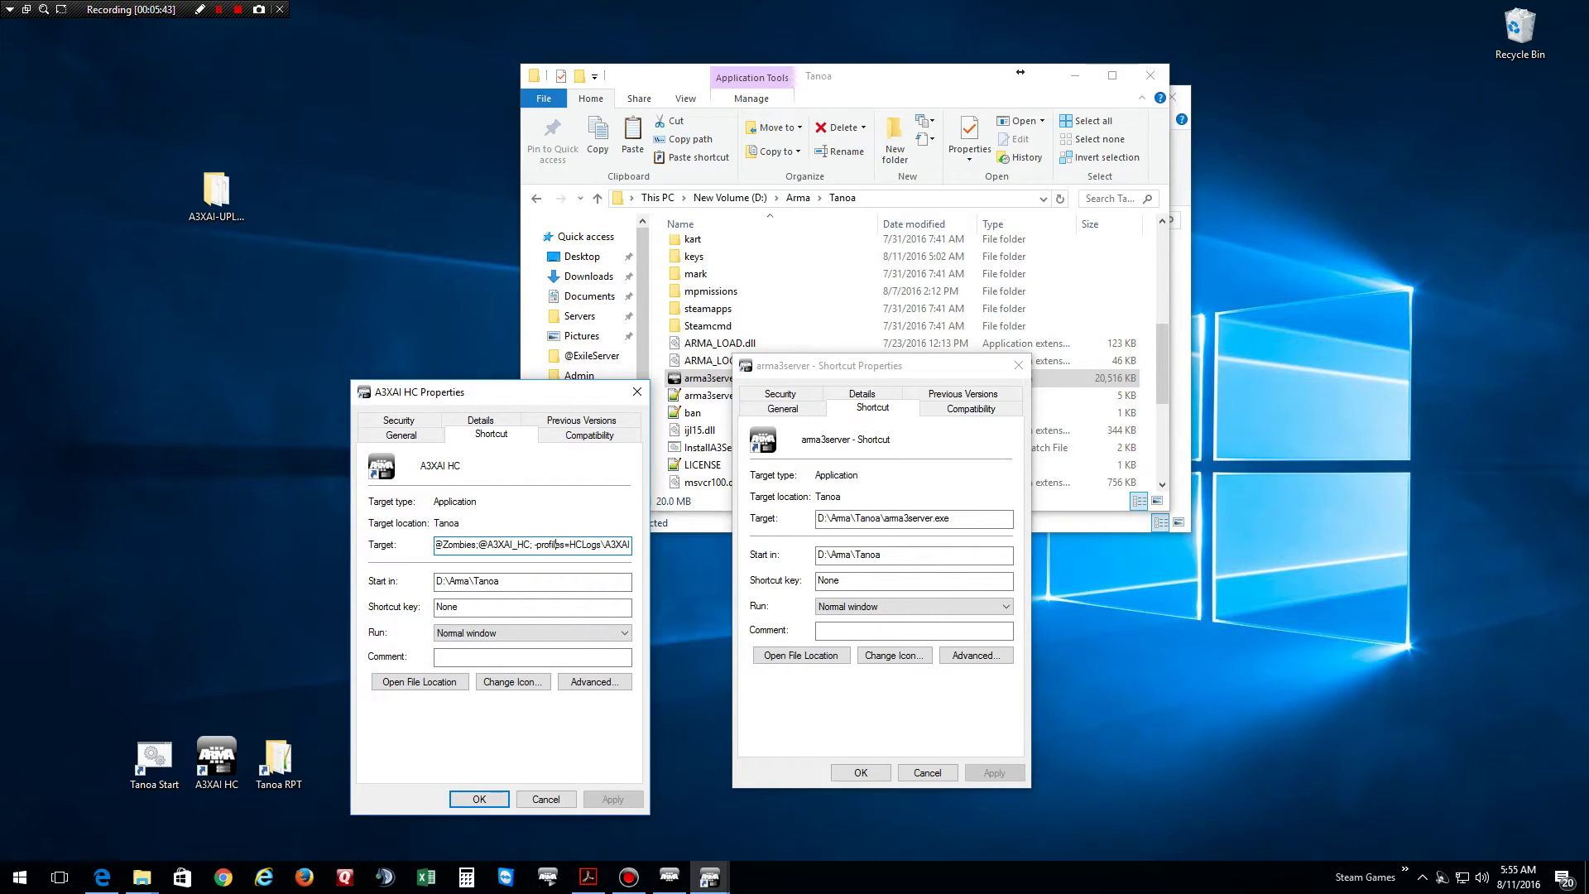
key("Left")
key("Left")
key("Left")
key("Left")
key("Left")
key("Left")
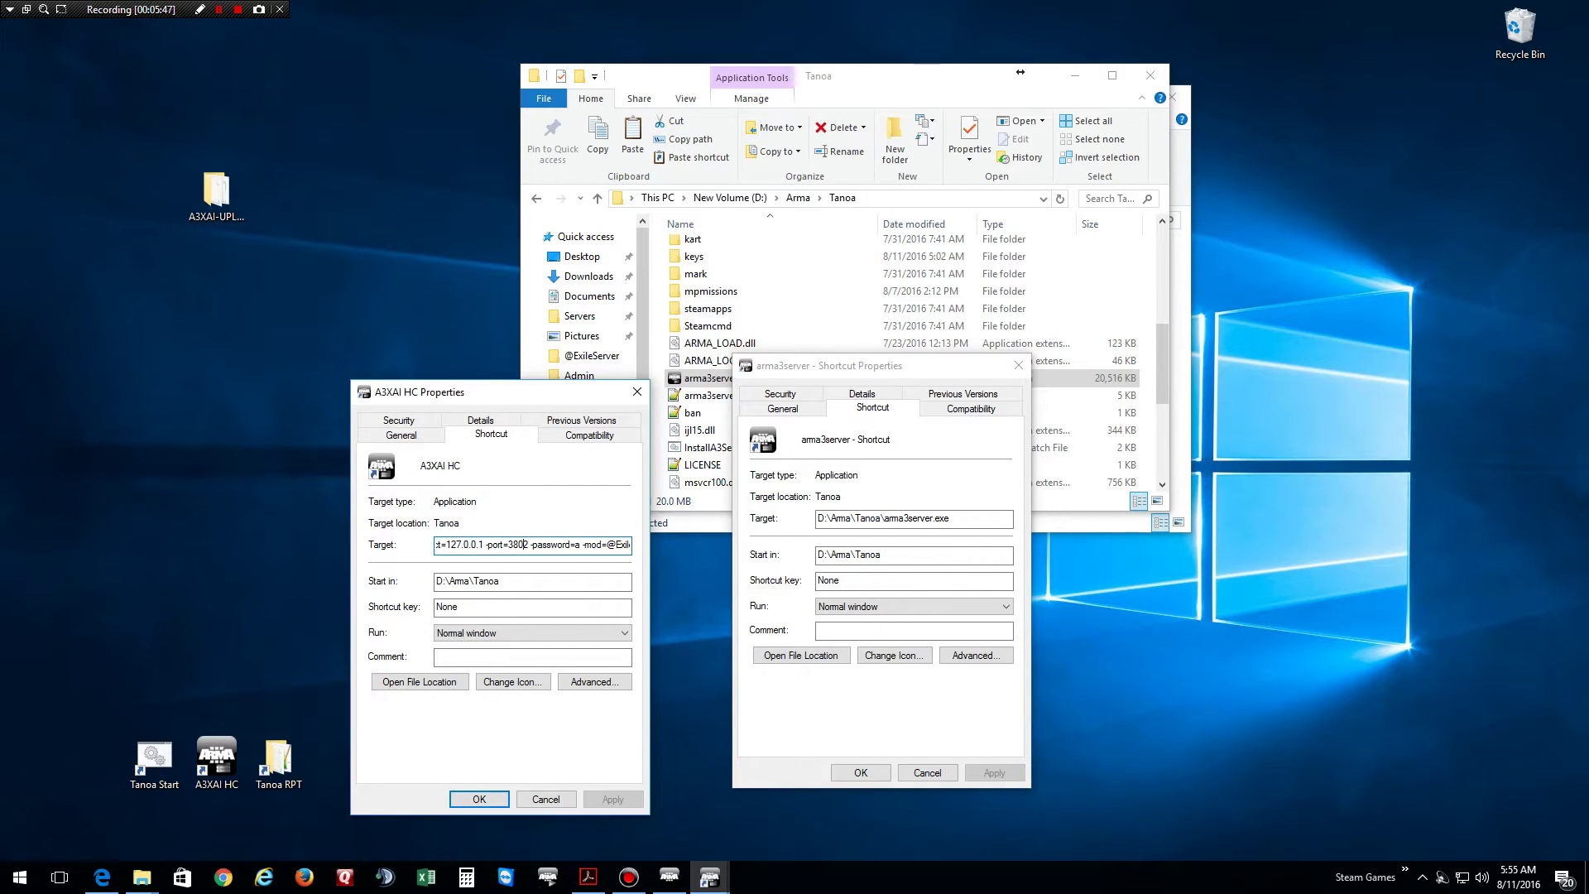
key("Right")
key("Right")
key("Right")
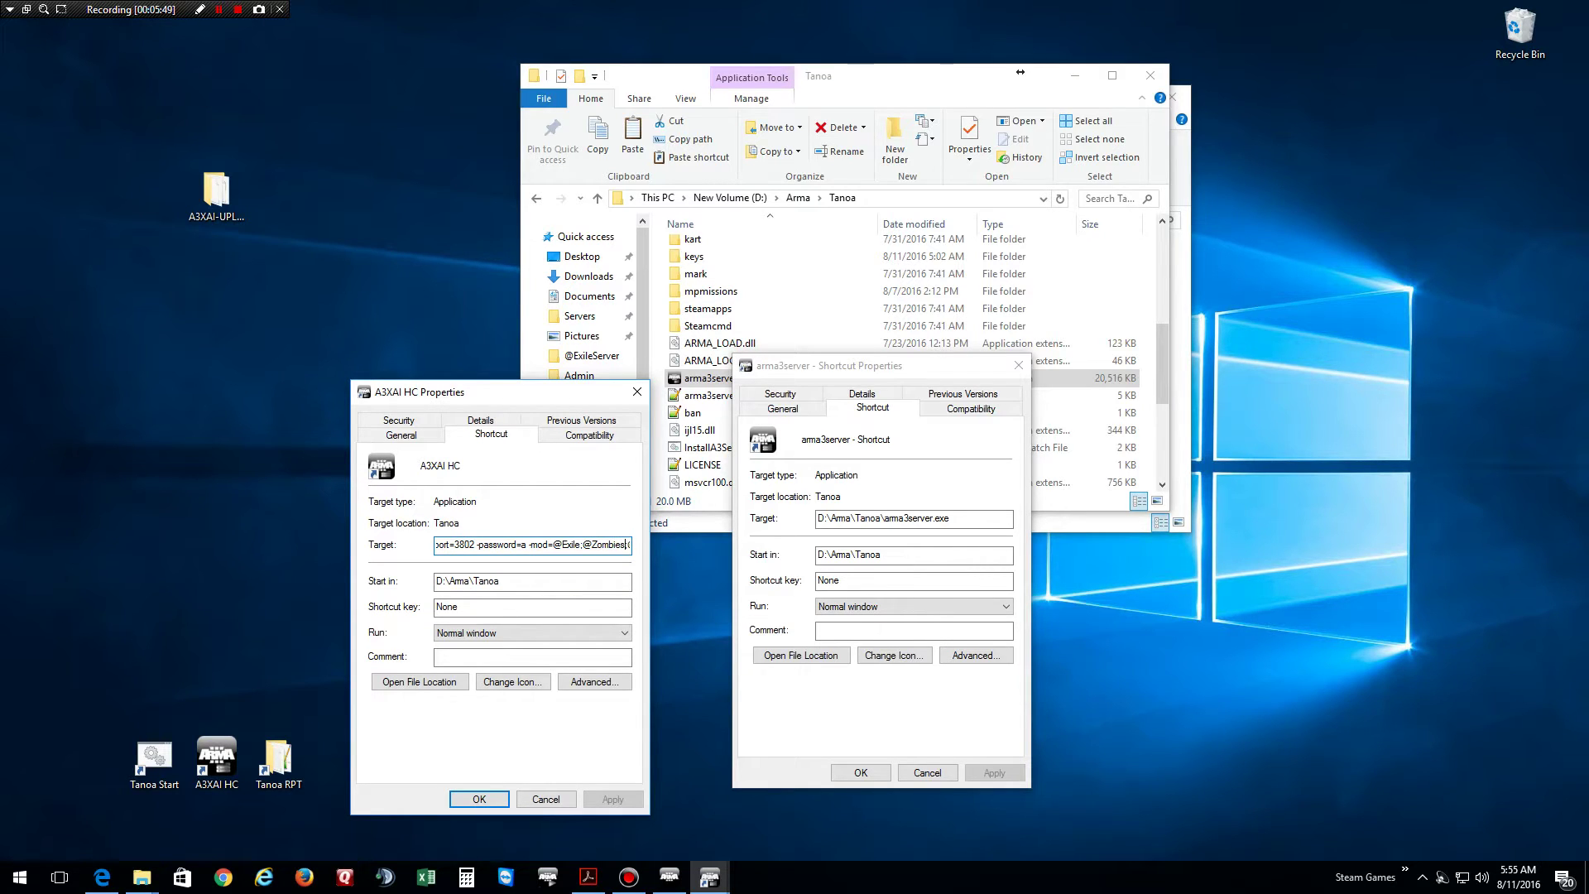
key("Right")
key("Right")
key("Right")
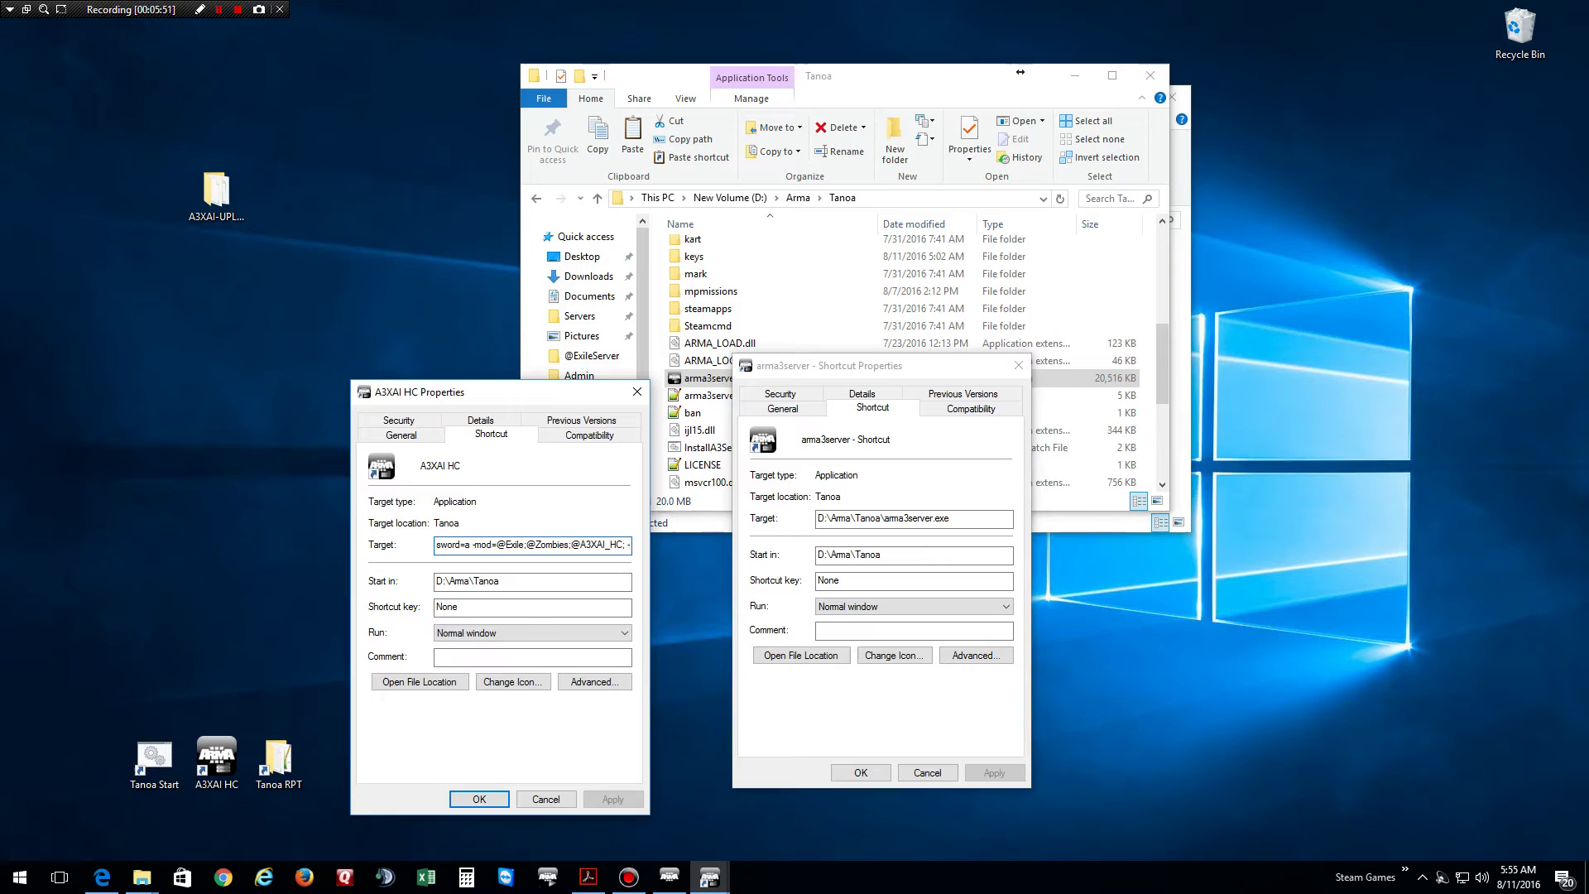
key("BackSpace")
key("BackSpace")
key("BackSpace")
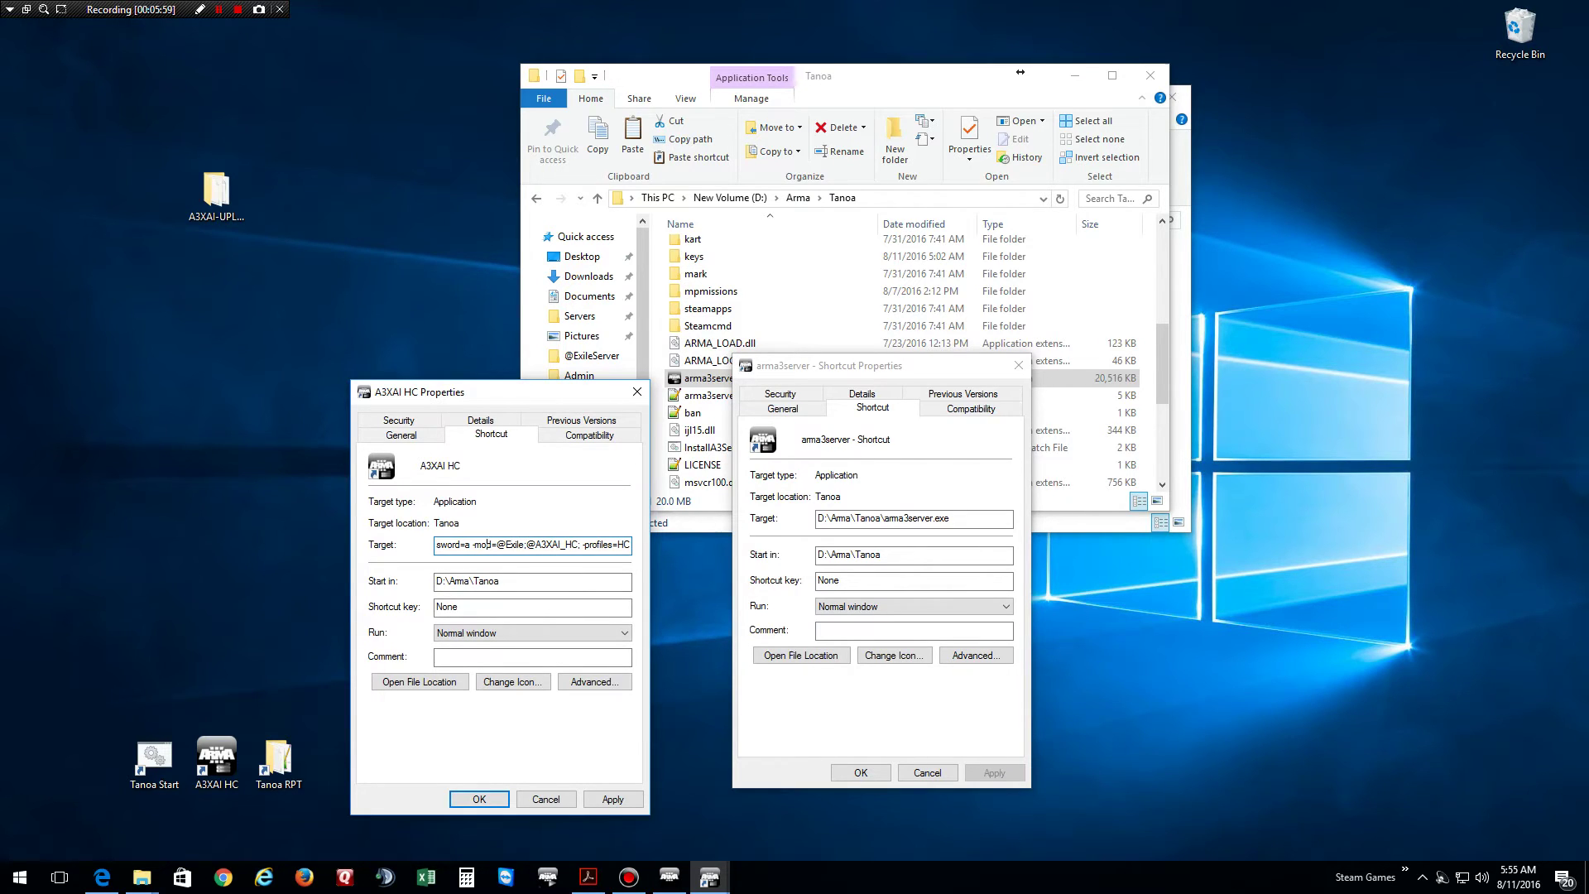
Review the connect address, port, password and mod list, then apply the shortcut changes
key("ctrl+Left")
key("ctrl+Left")
key("ctrl+Left")
key("ctrl+Left")
key("ctrl+Left")
key("ctrl+Left")
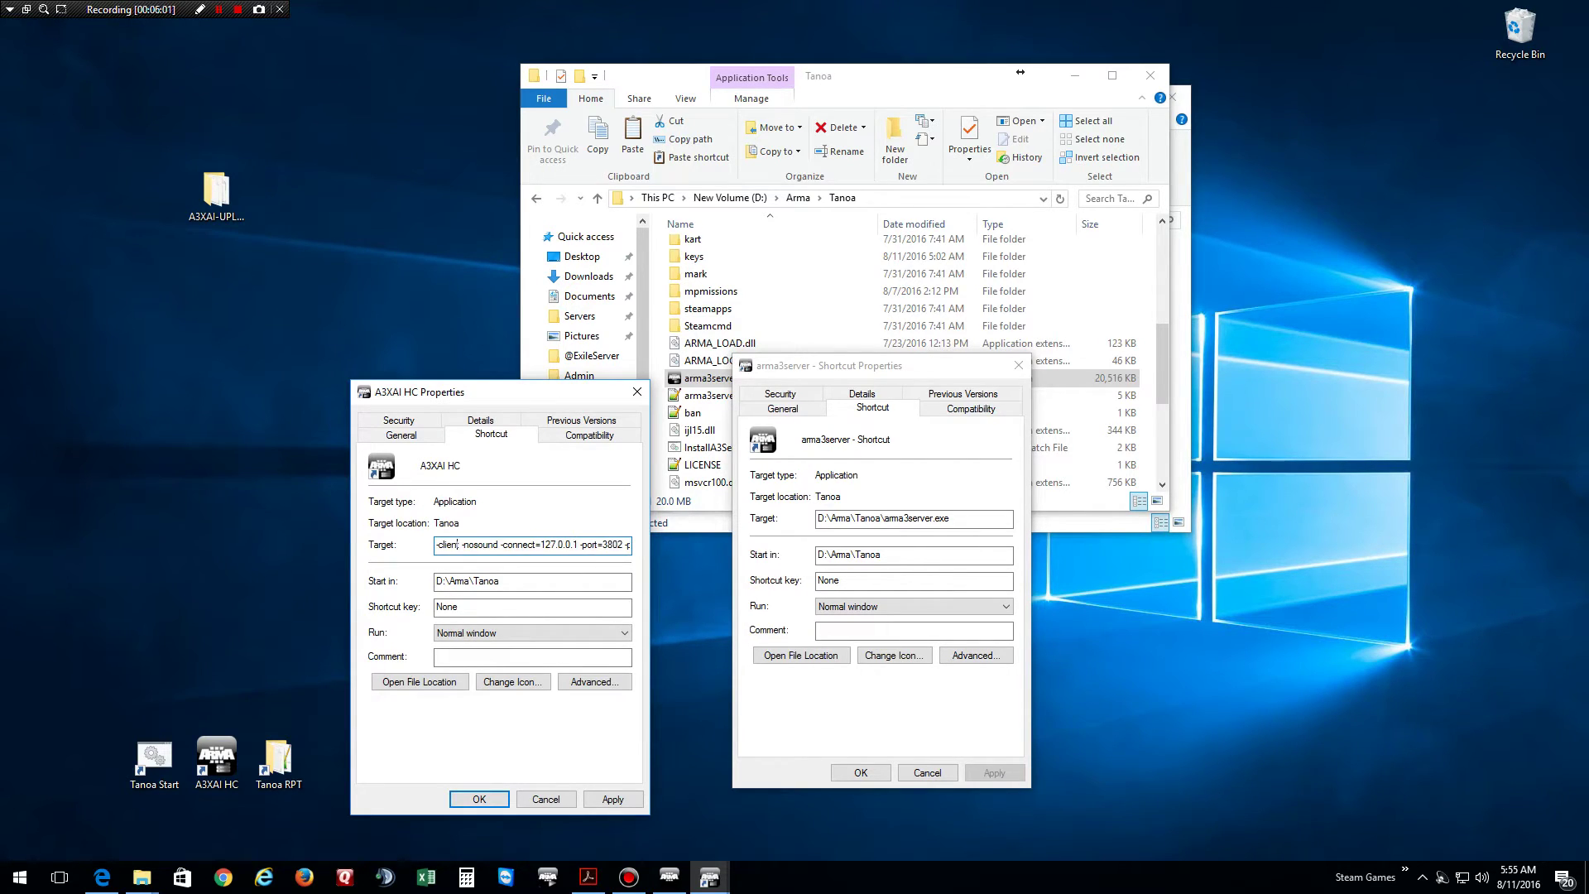
key("ctrl+Left")
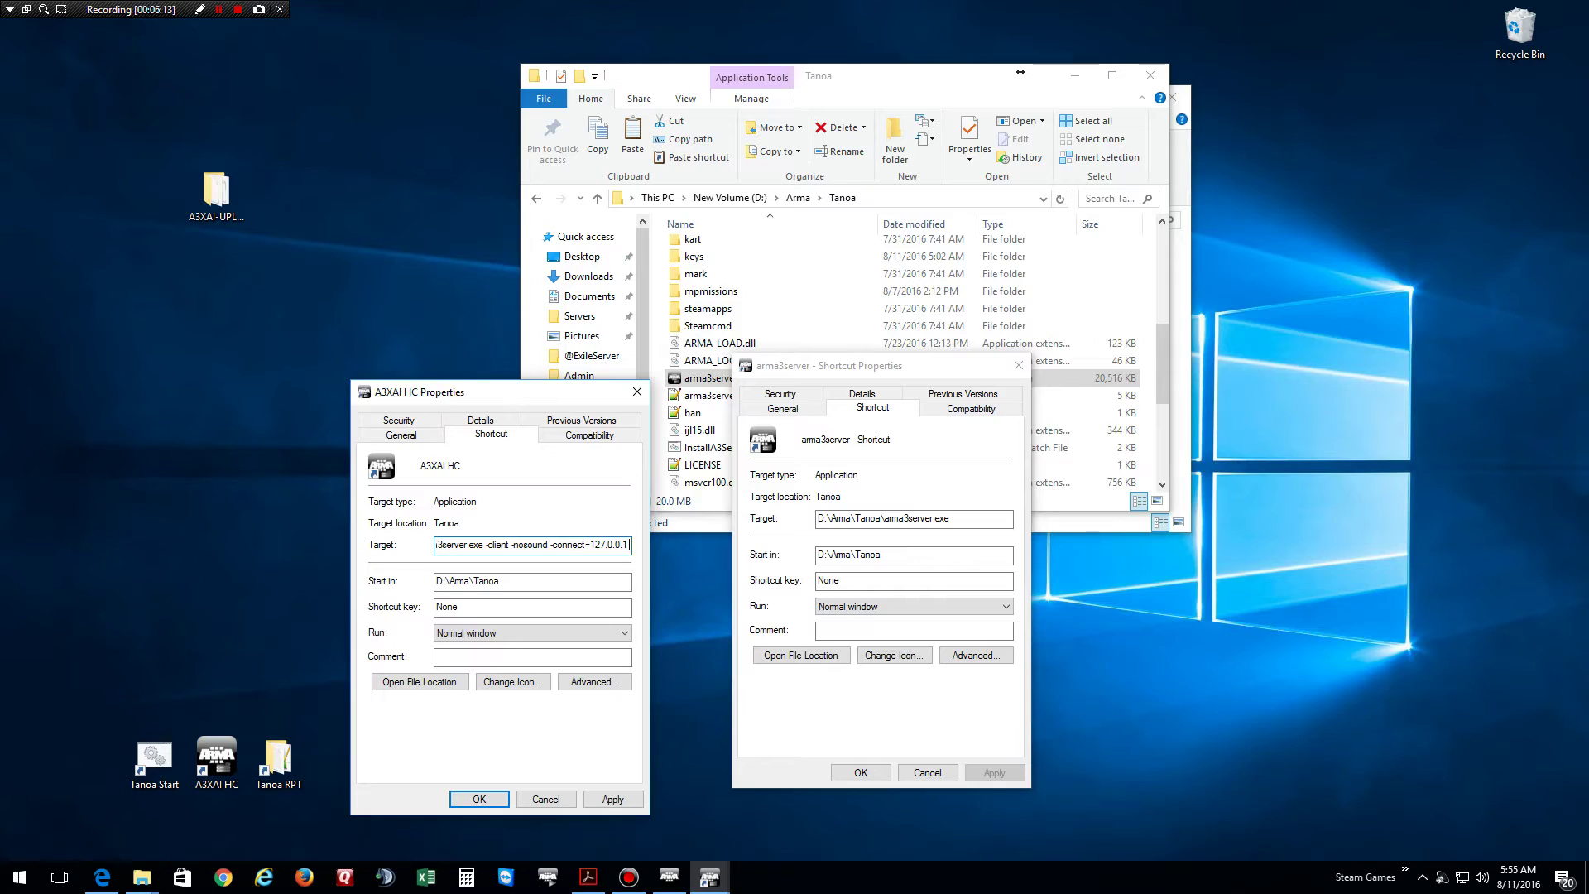
key("shift+Left")
key("shift+Left")
key("shift+Left")
key("End")
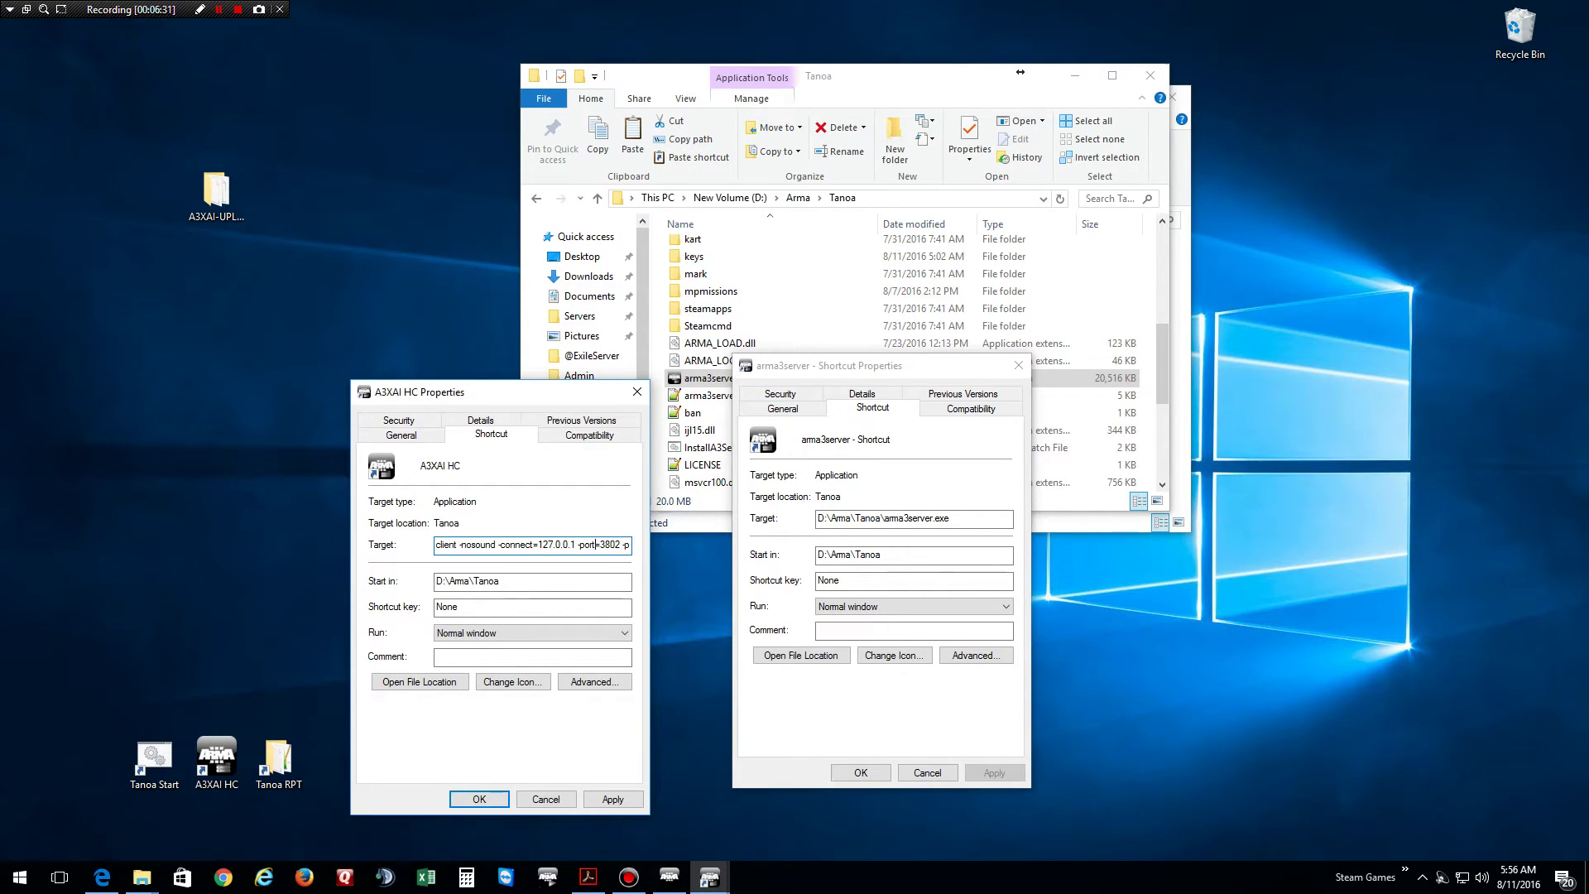
key("Right")
key("Right")
key("Right")
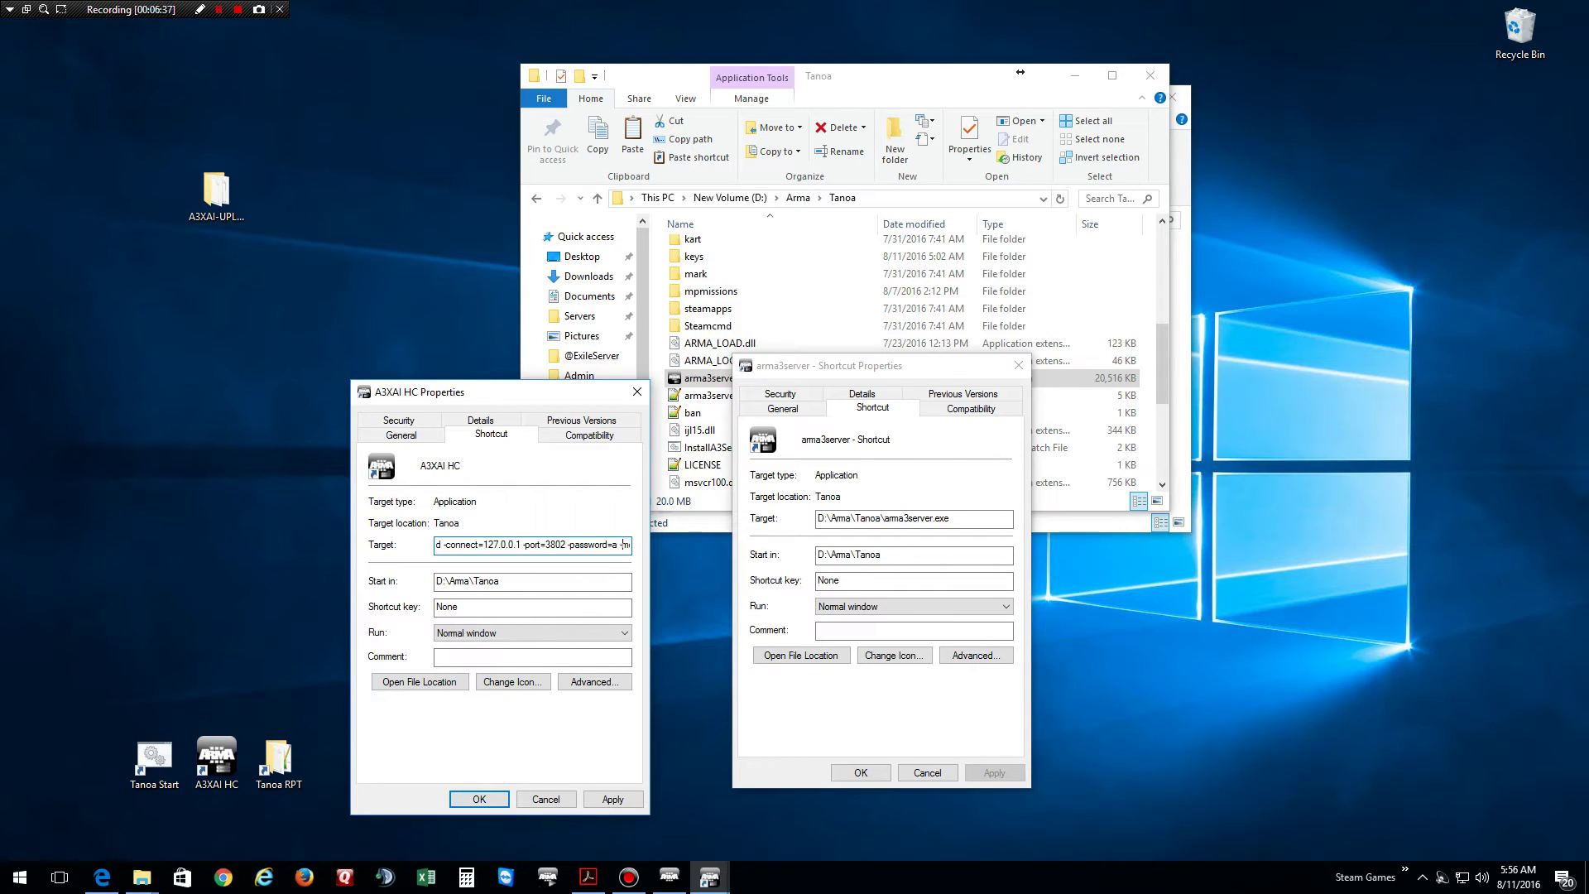
key("Right")
key("Right")
key("Right")
key("Right")
key("Right")
key("Right")
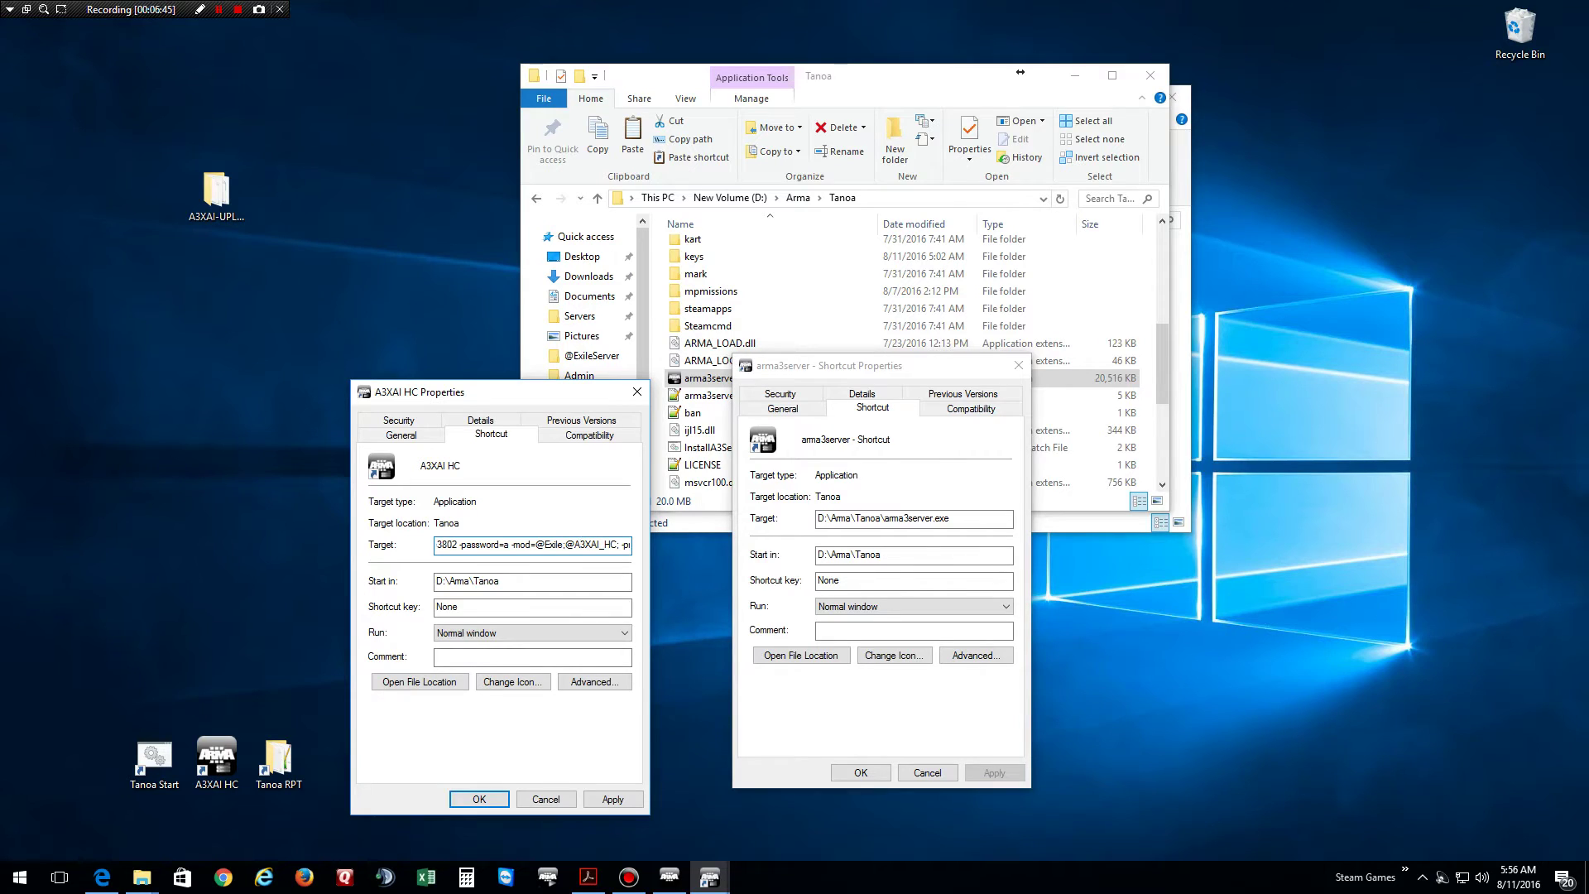
key("Right")
key("Right")
key("Right")
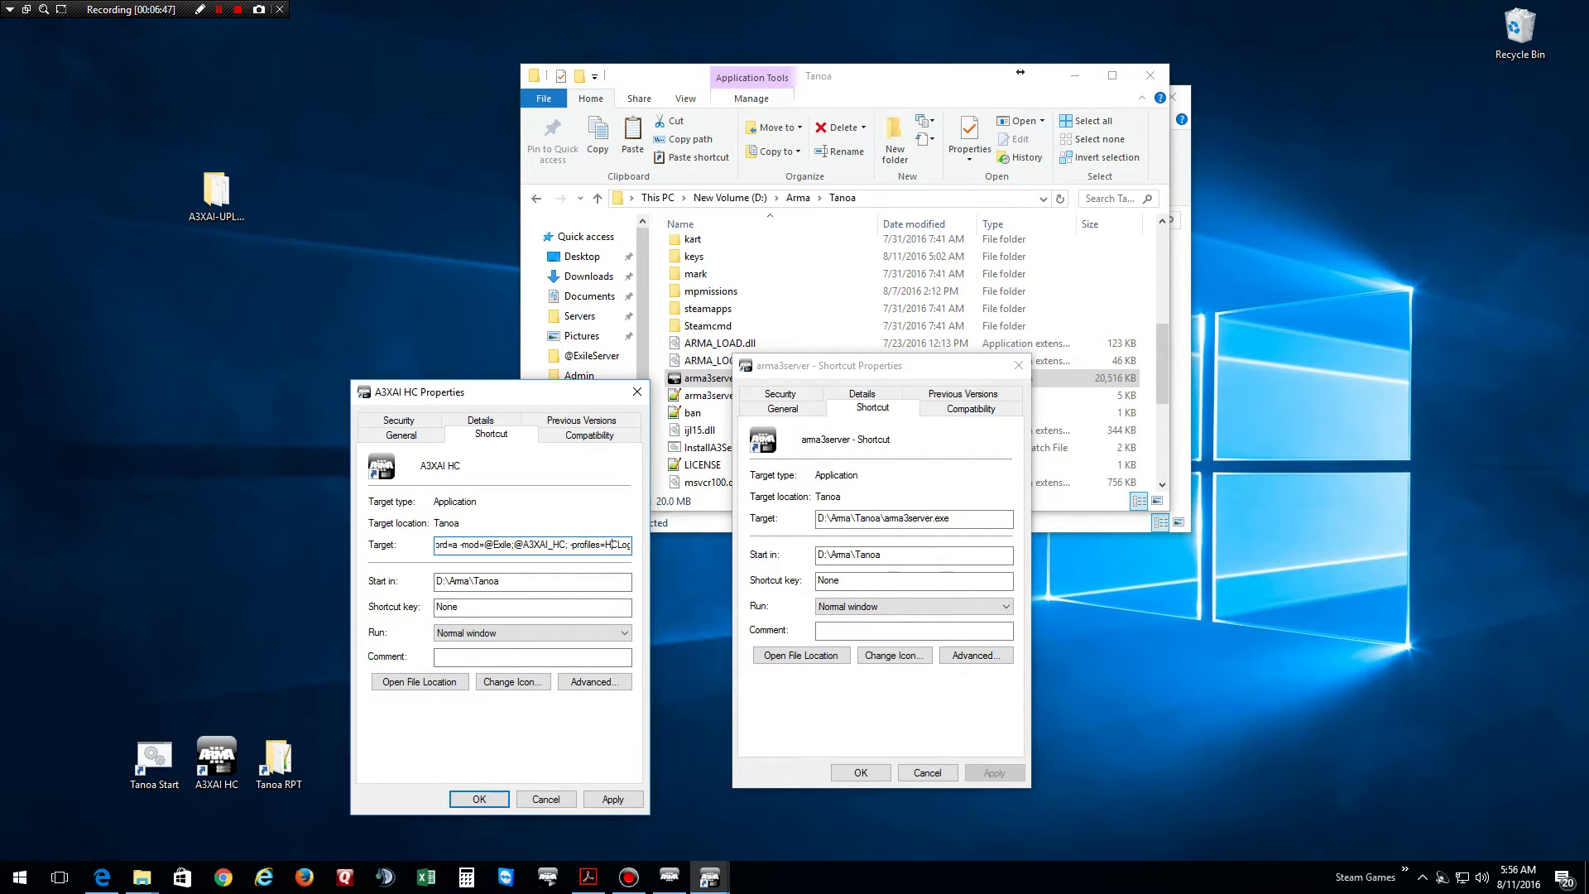
key("Right")
key("Right")
key("Right")
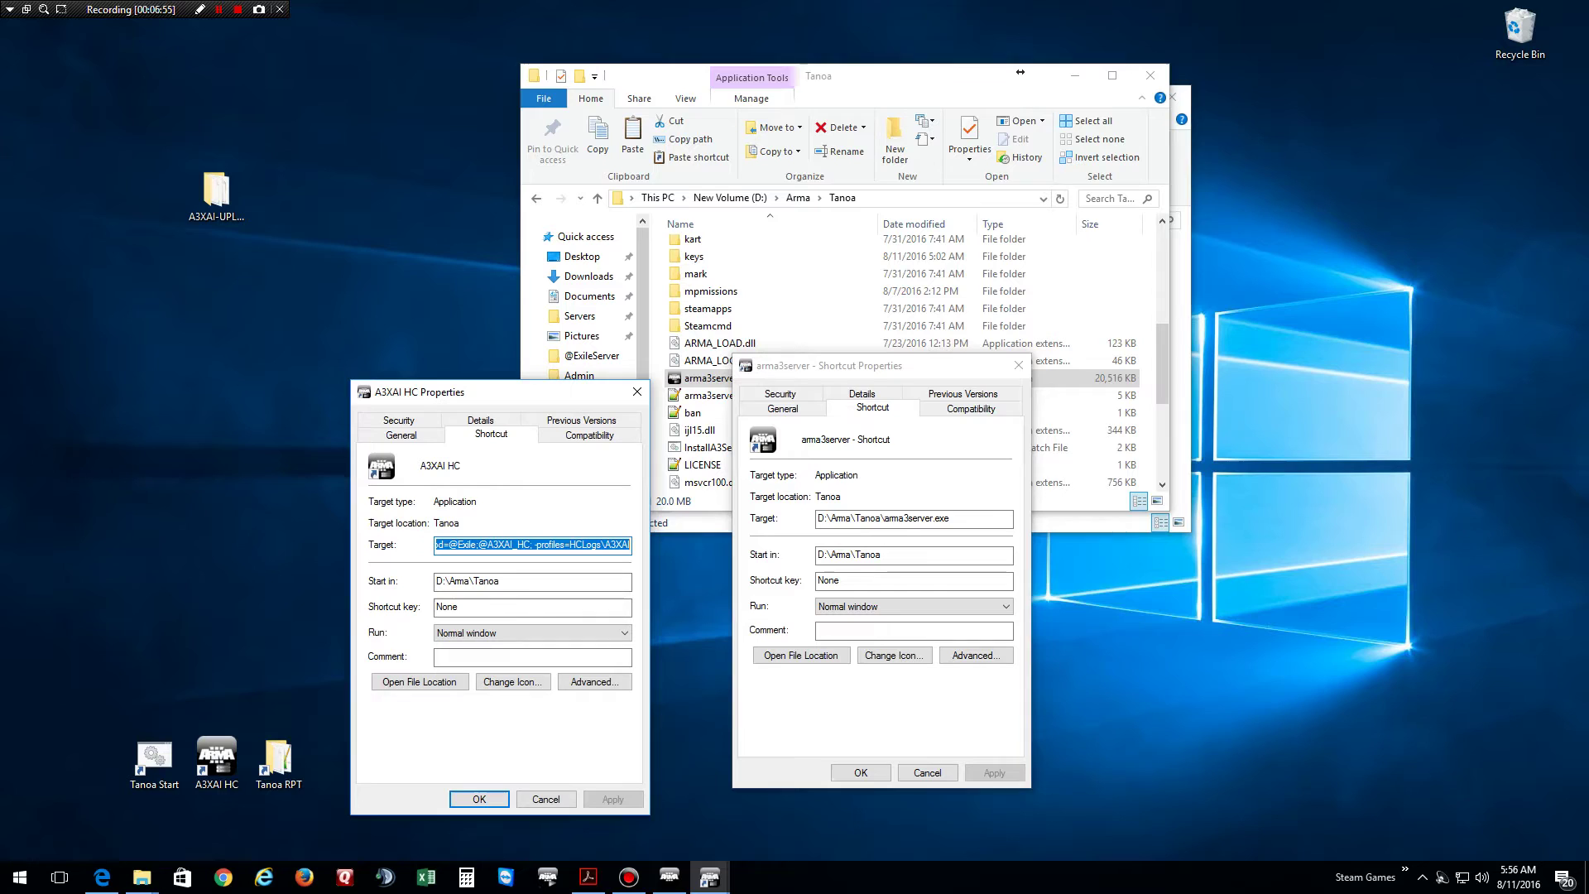
key("Return")
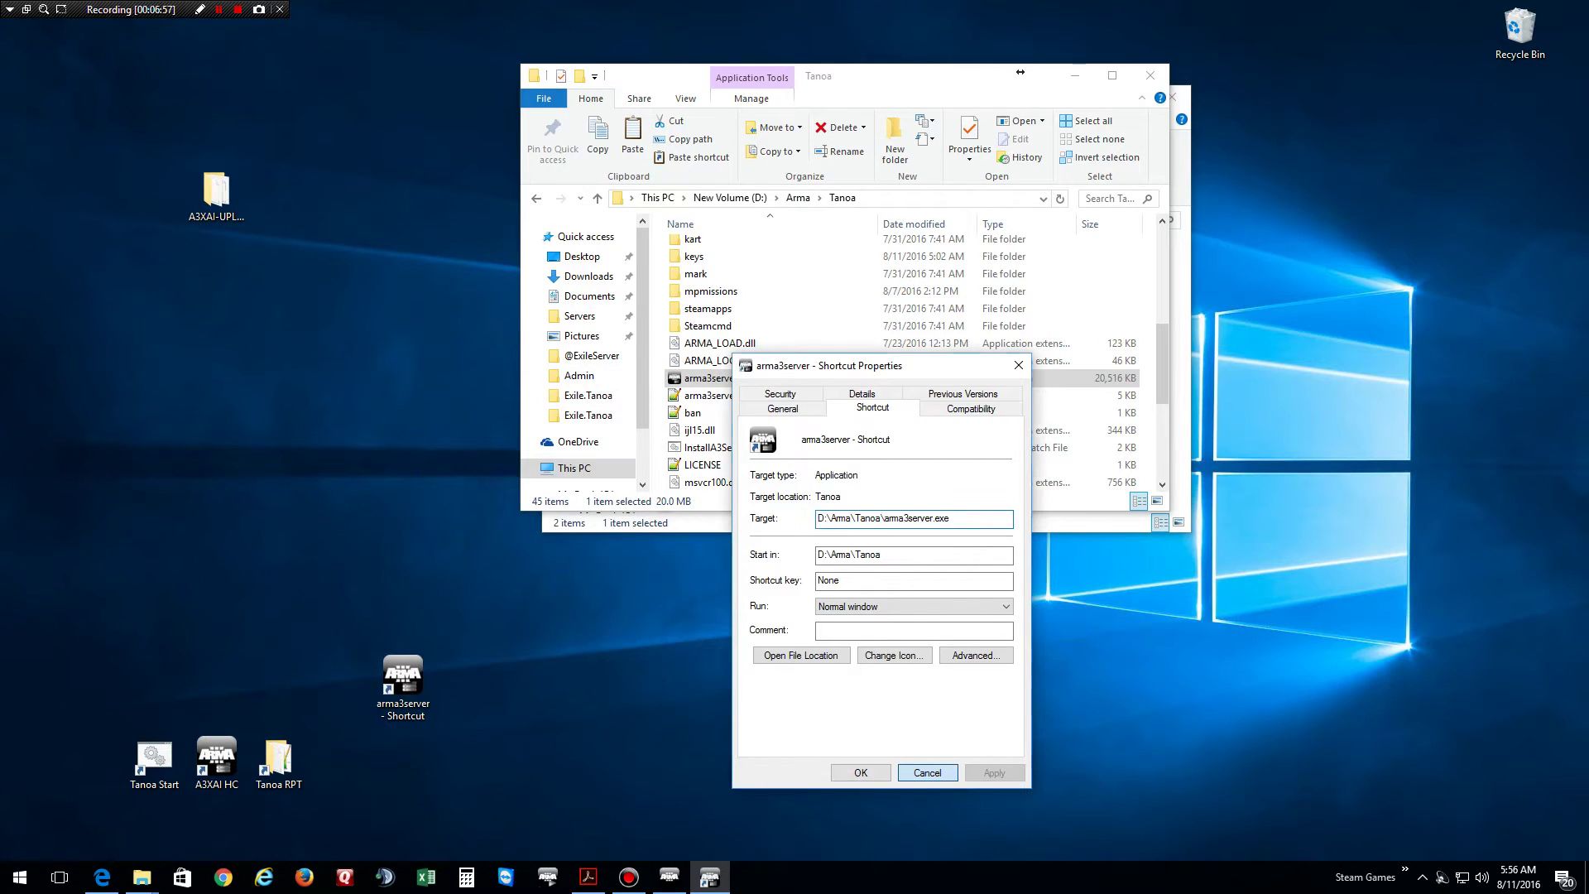
Close the shortcut properties and delete the arma3server desktop shortcut
left_click(860, 772)
right_click(402, 689)
left_click(496, 627)
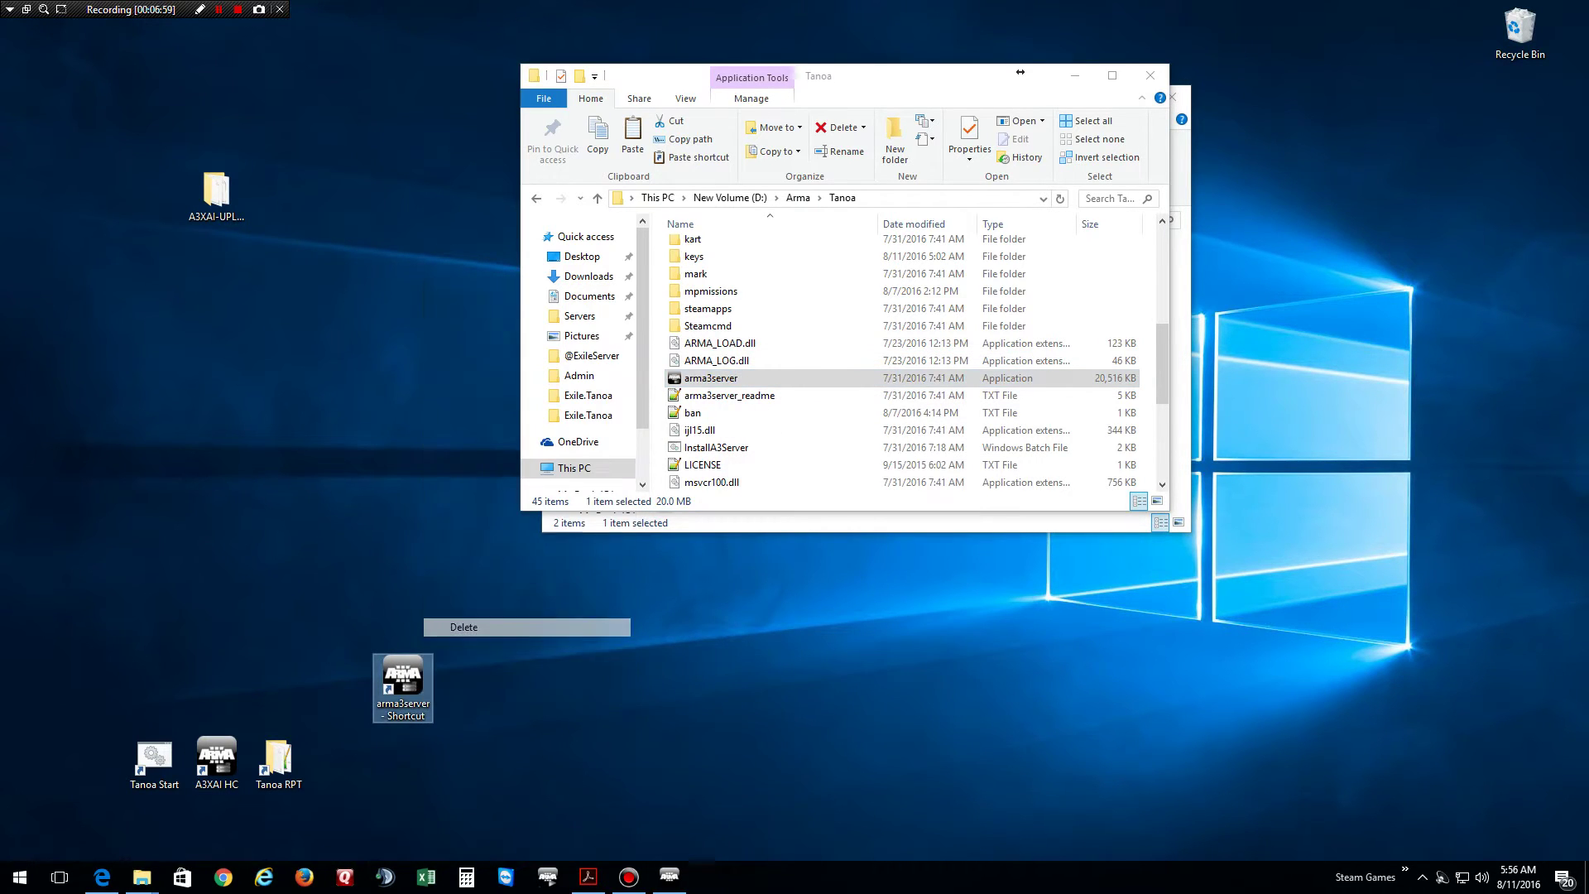
key("Return")
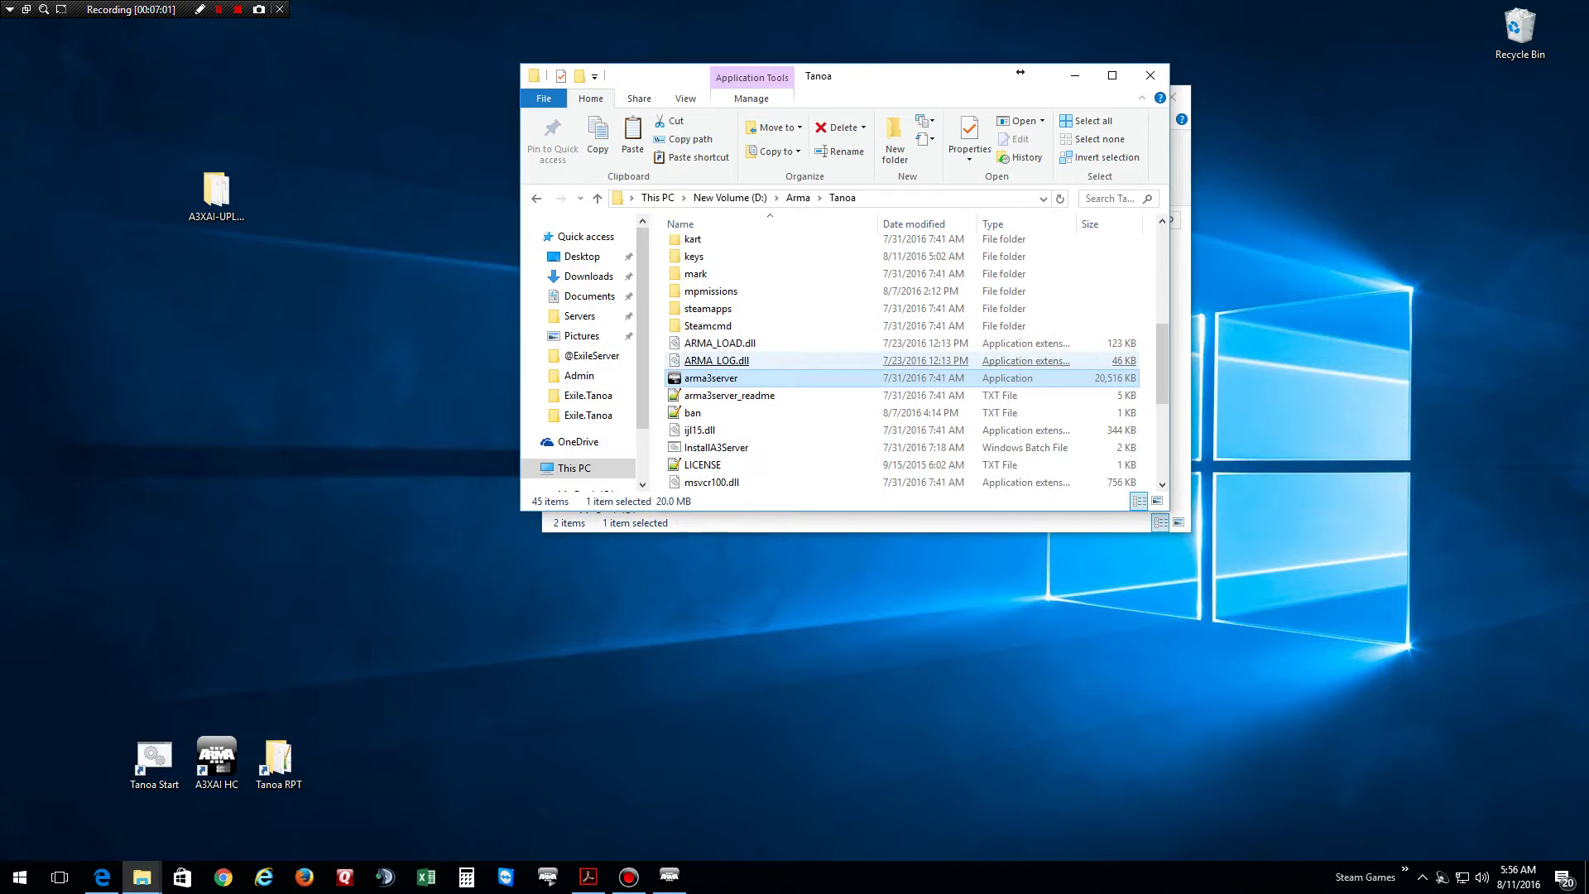
right_click(152, 761)
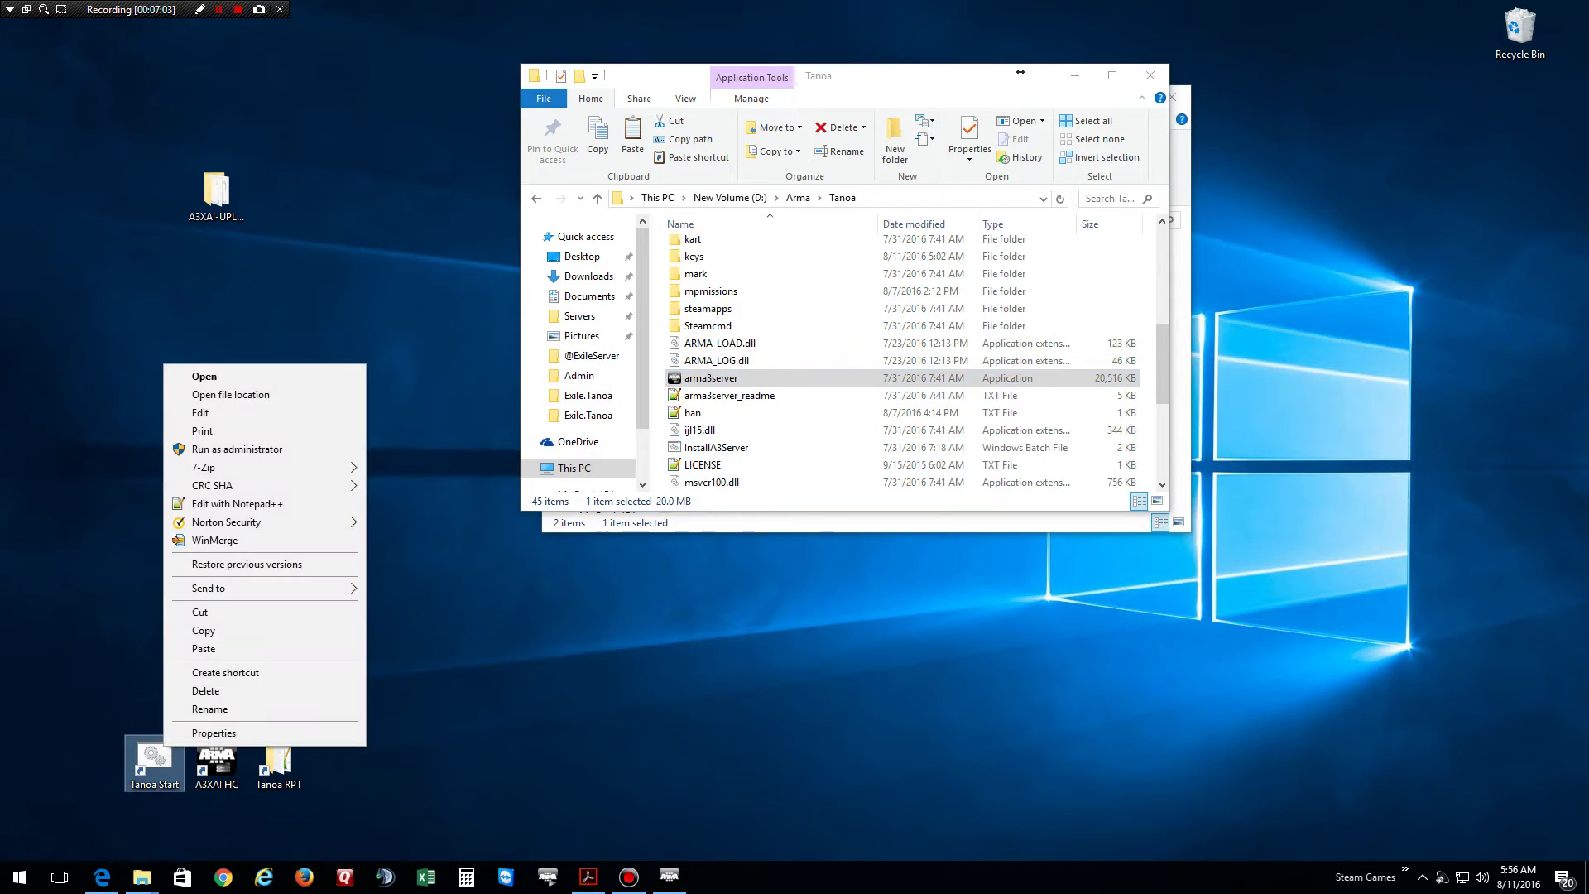
left_click(236, 503)
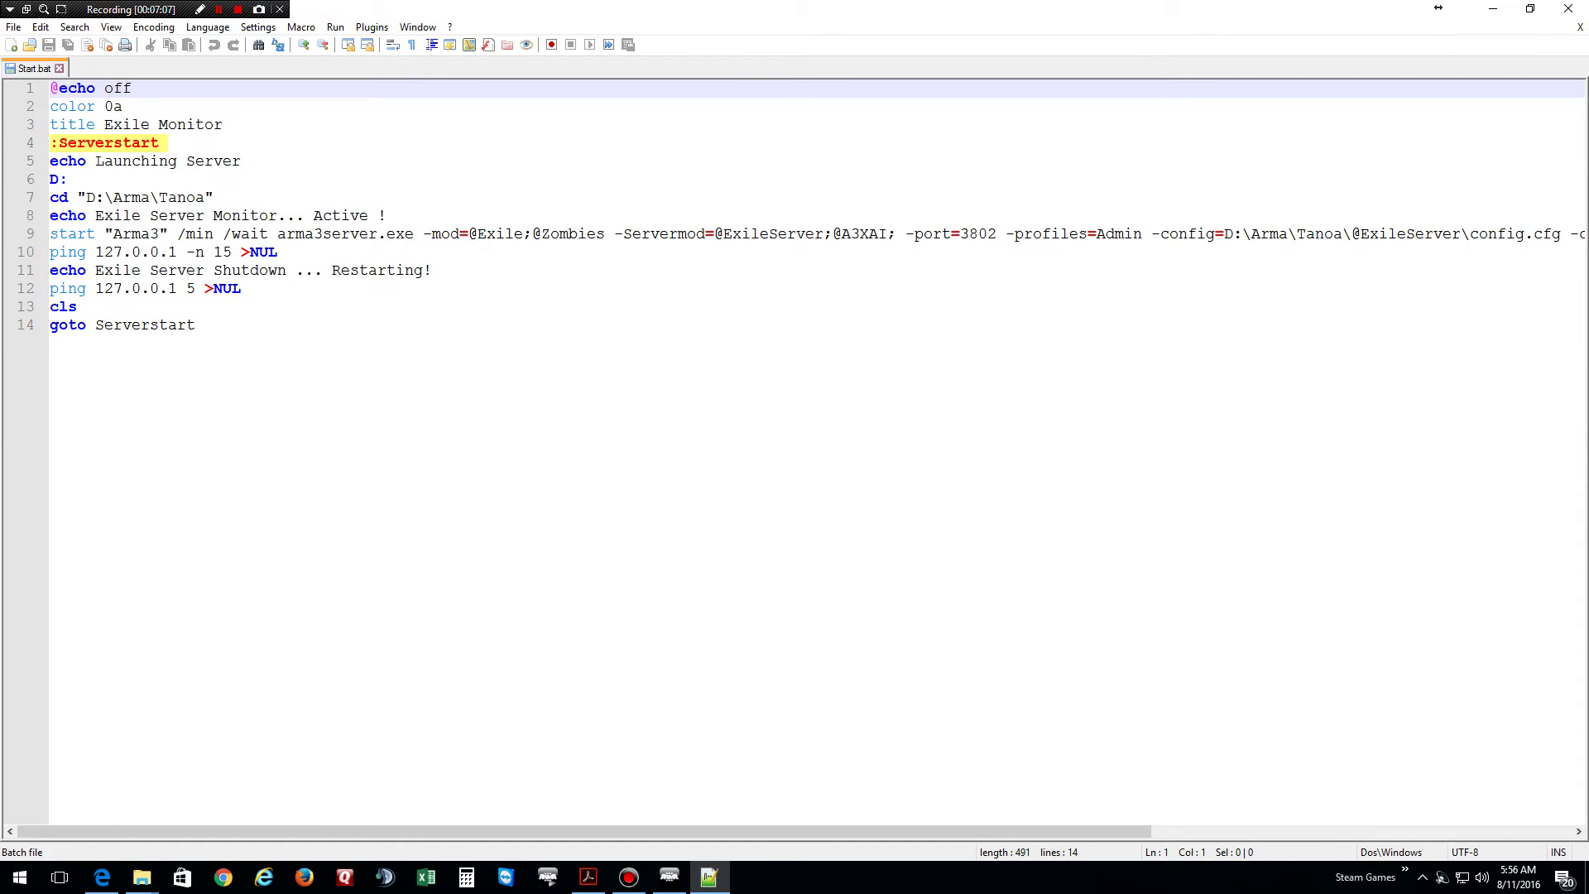
left_click_drag(605, 234, 532, 233)
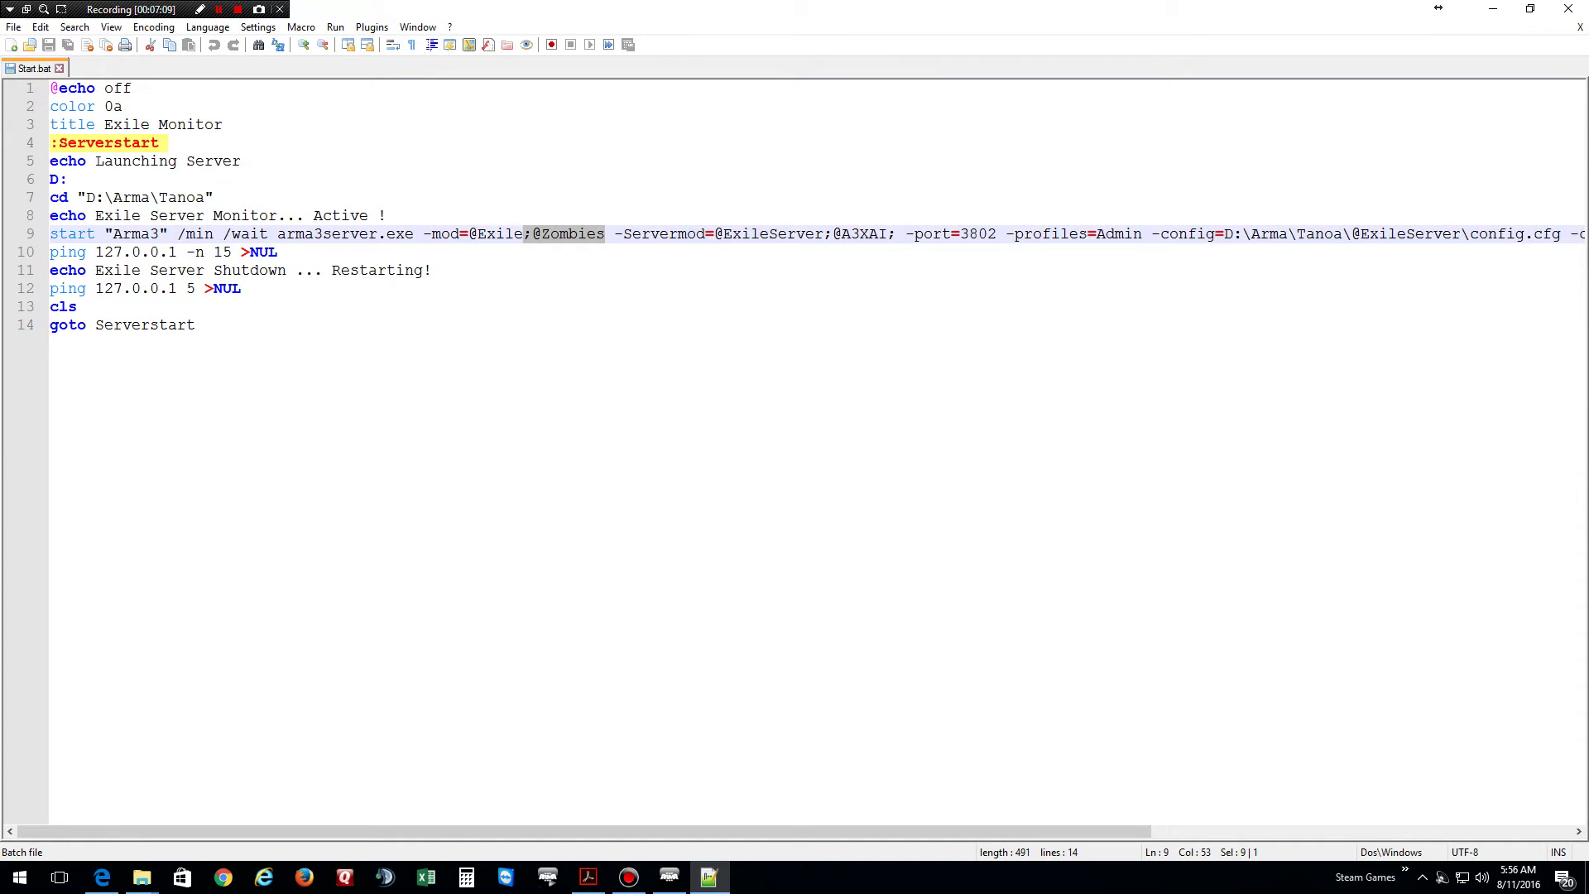
key("Delete")
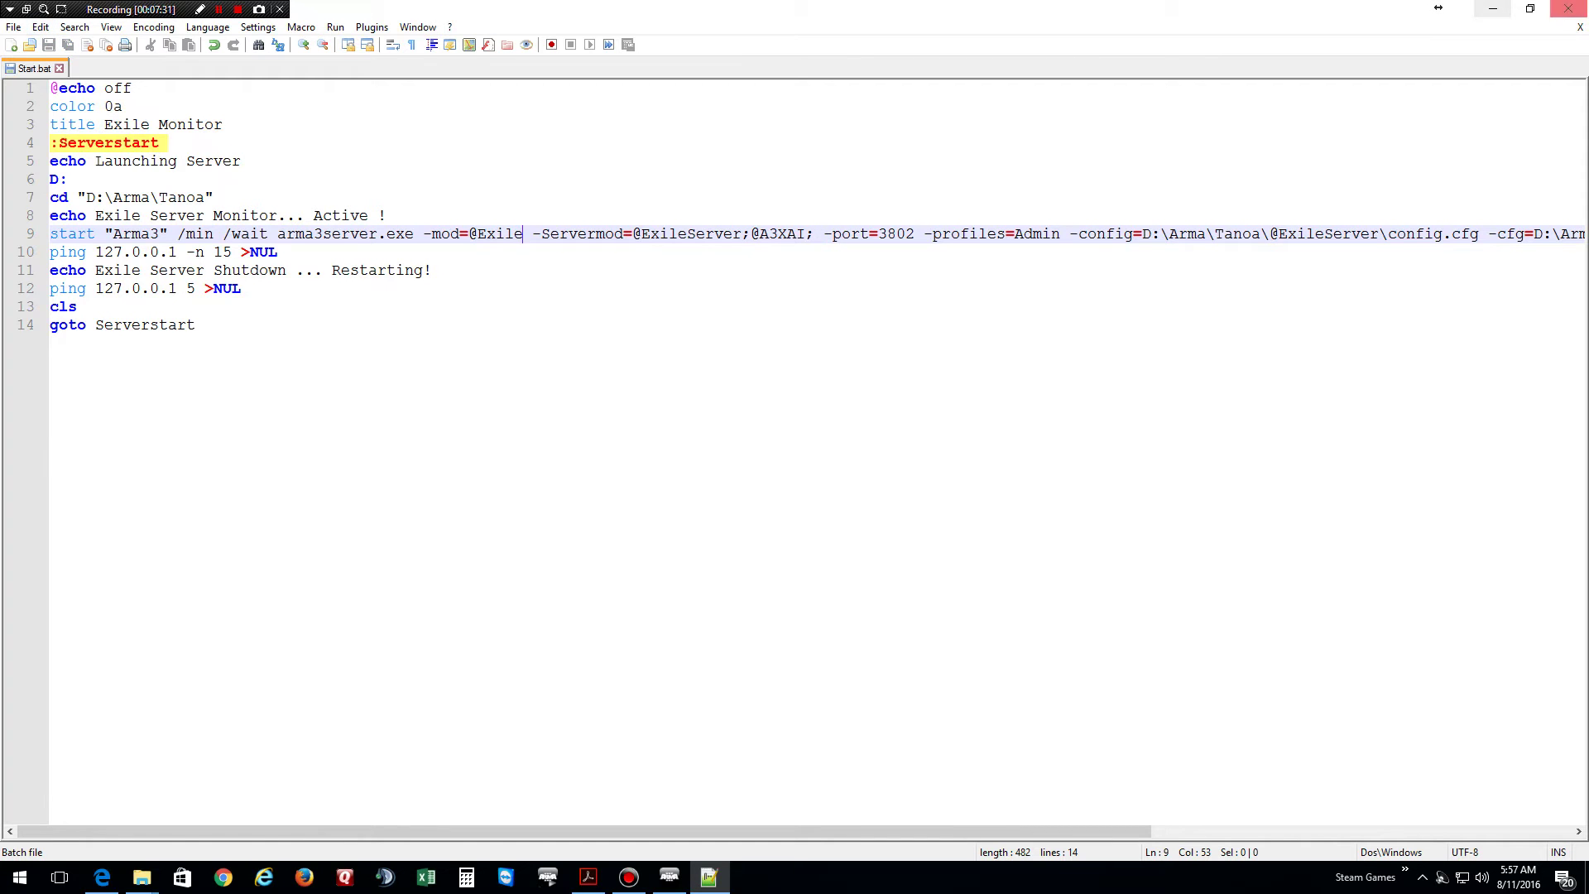
left_click(1567, 9)
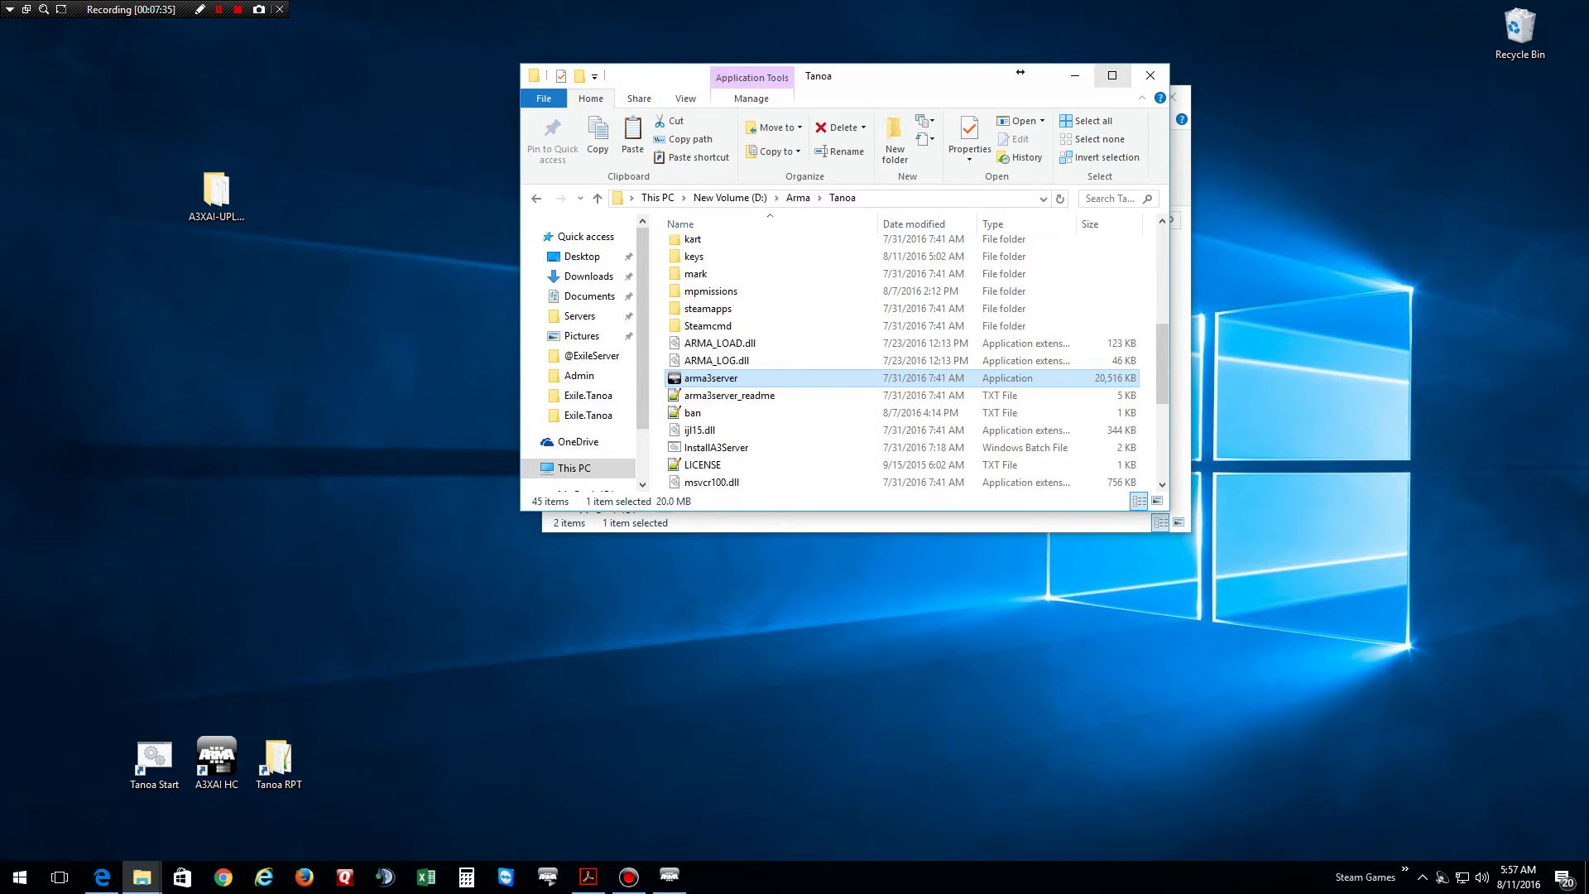
Close both Explorer windows, start the Tanoa server, and open Arma 3's Server Browser
left_click(1151, 75)
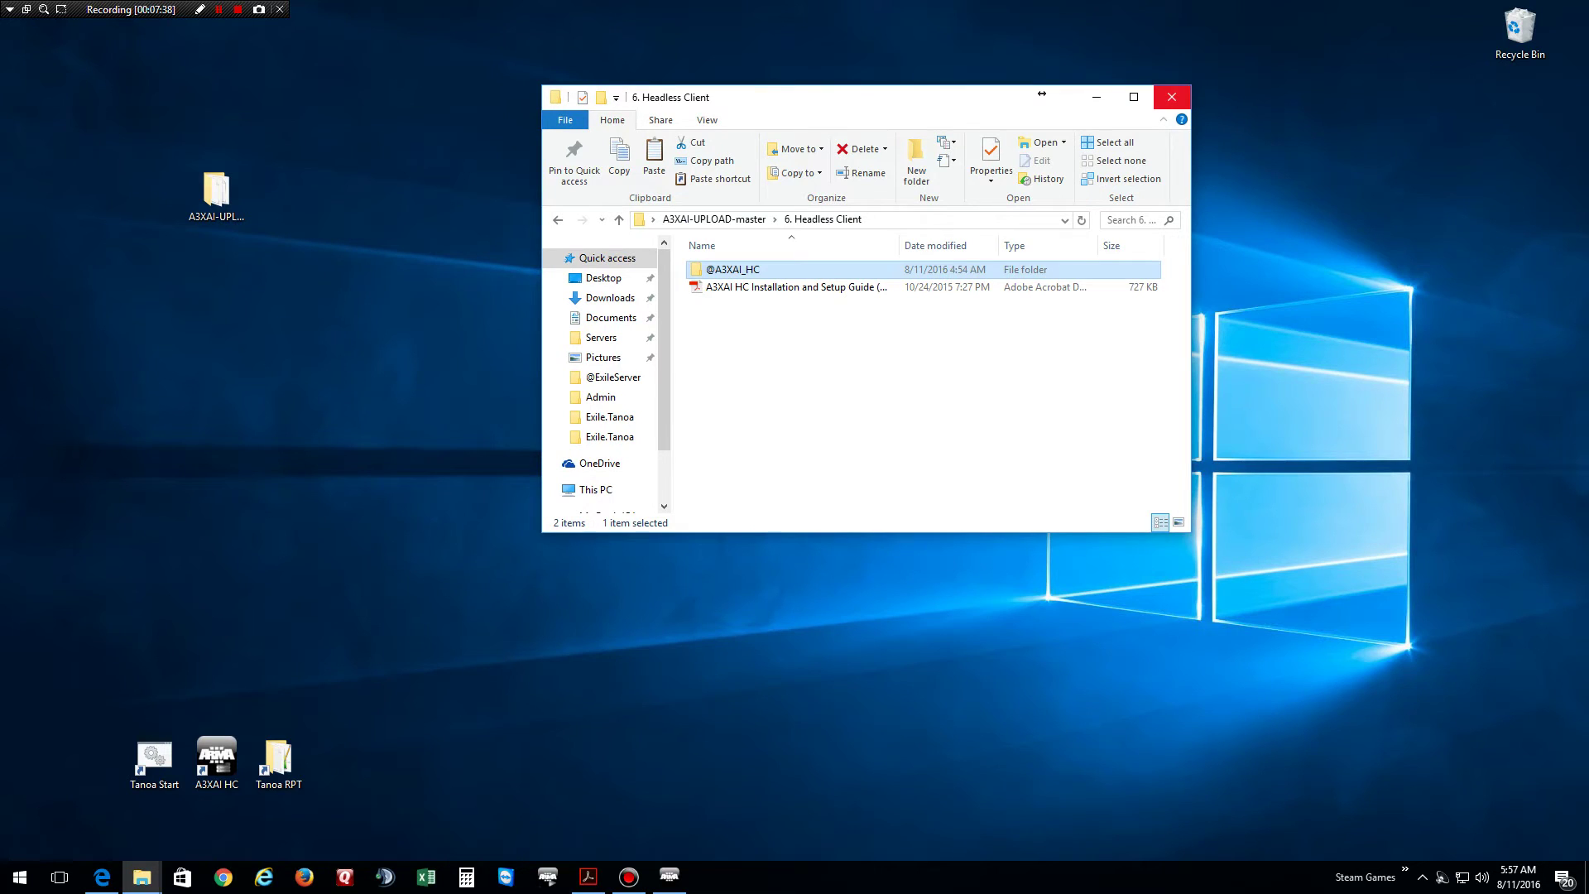
left_click(1170, 97)
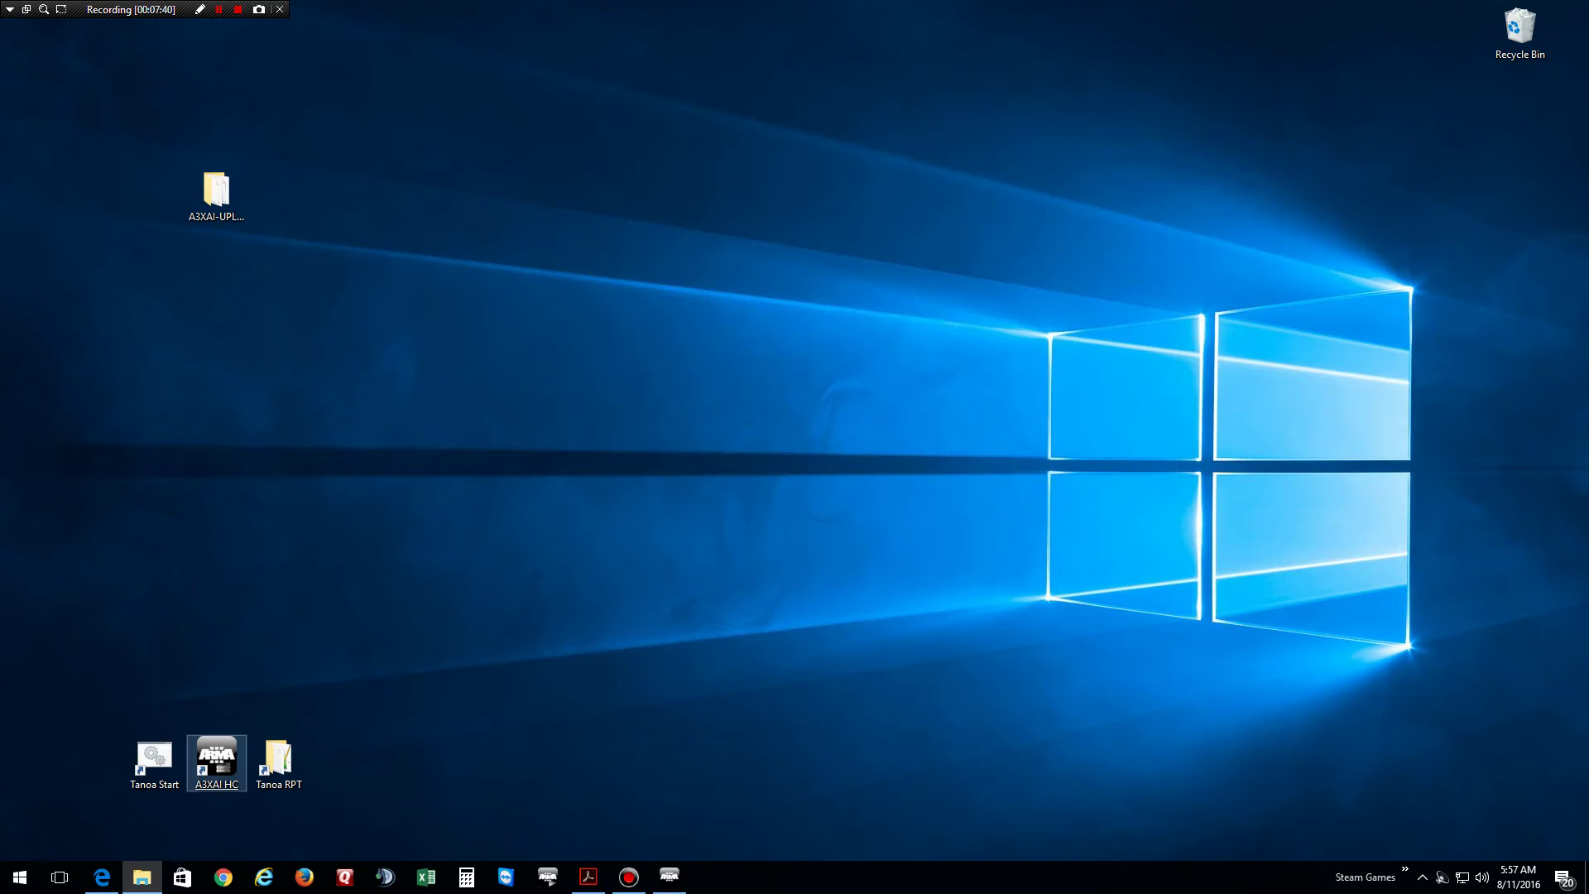
double_click(154, 764)
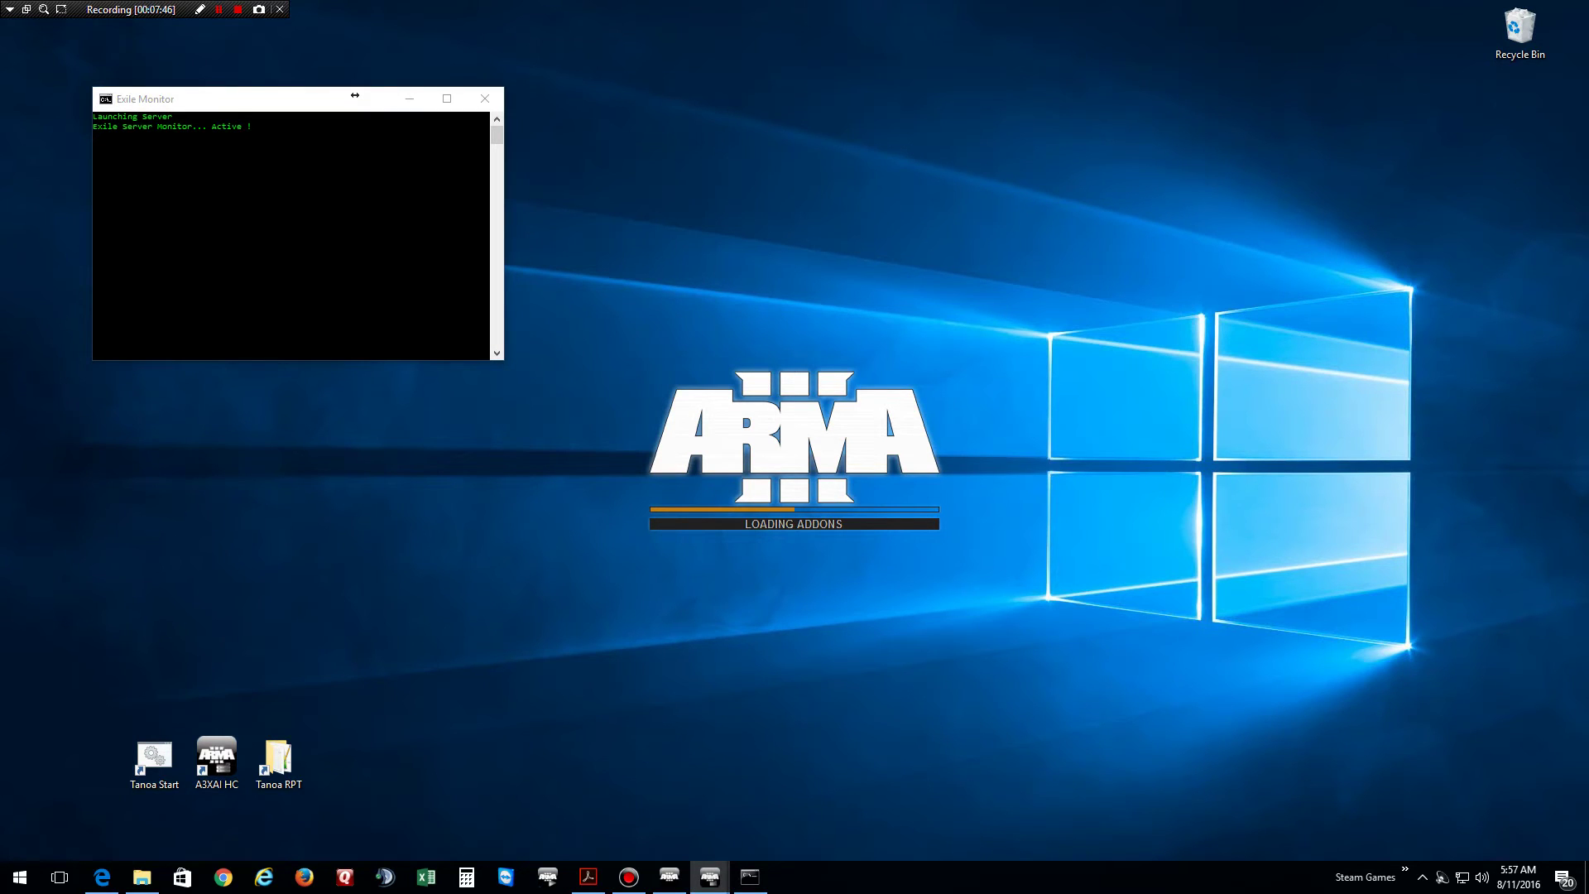
left_click(486, 99)
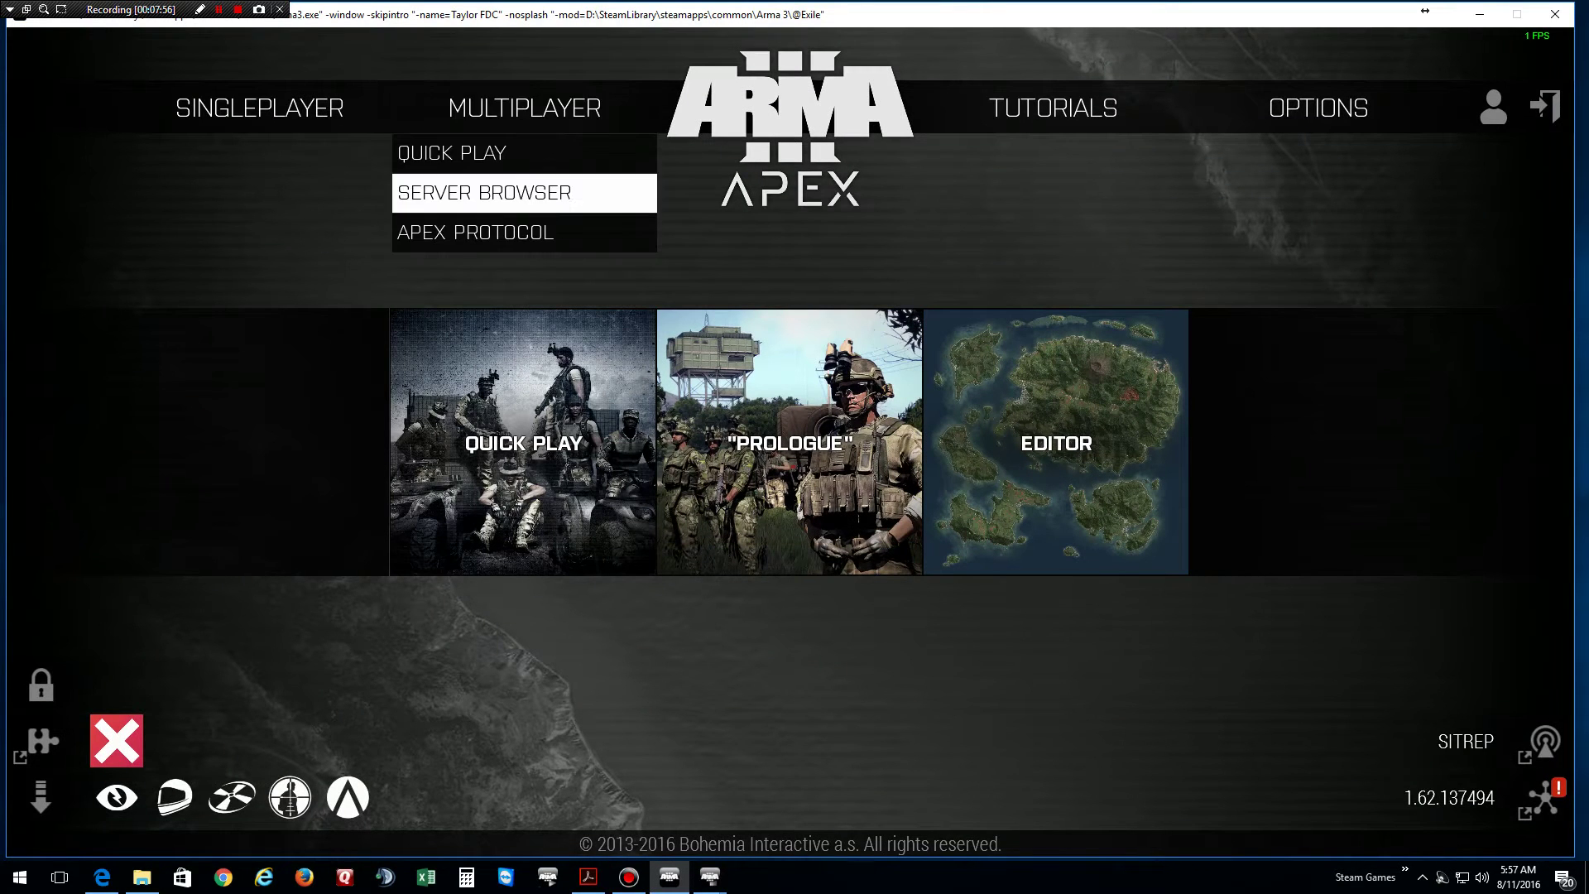
left_click(484, 193)
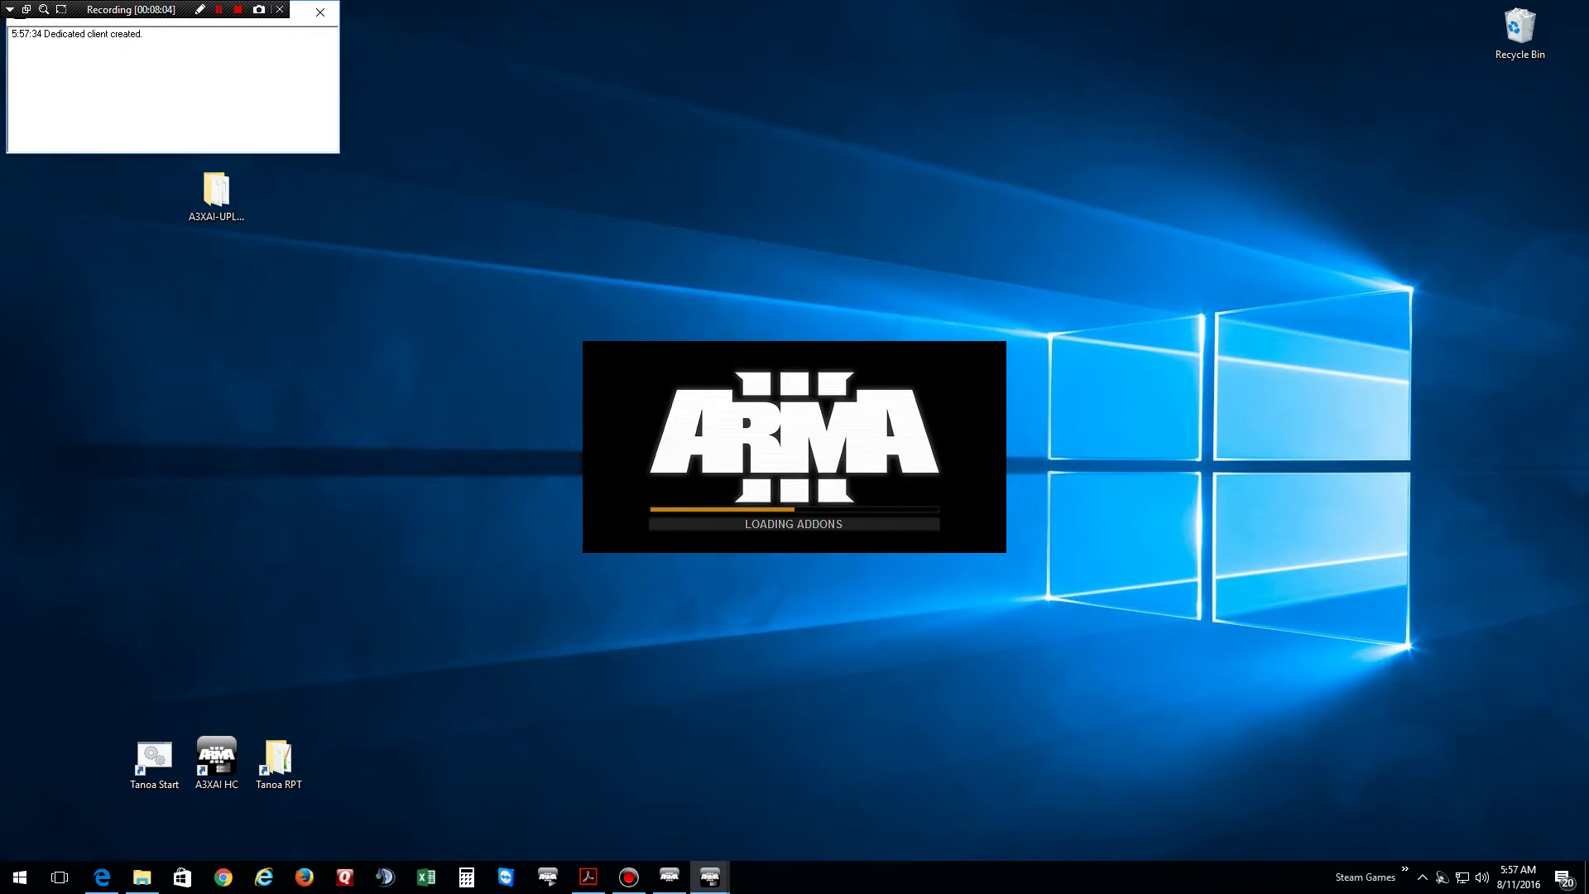
Empty the Recycle Bin and delete the A3XAI-UPLOAD-master desktop folder
left_click_drag(149, 15, 1223, 200)
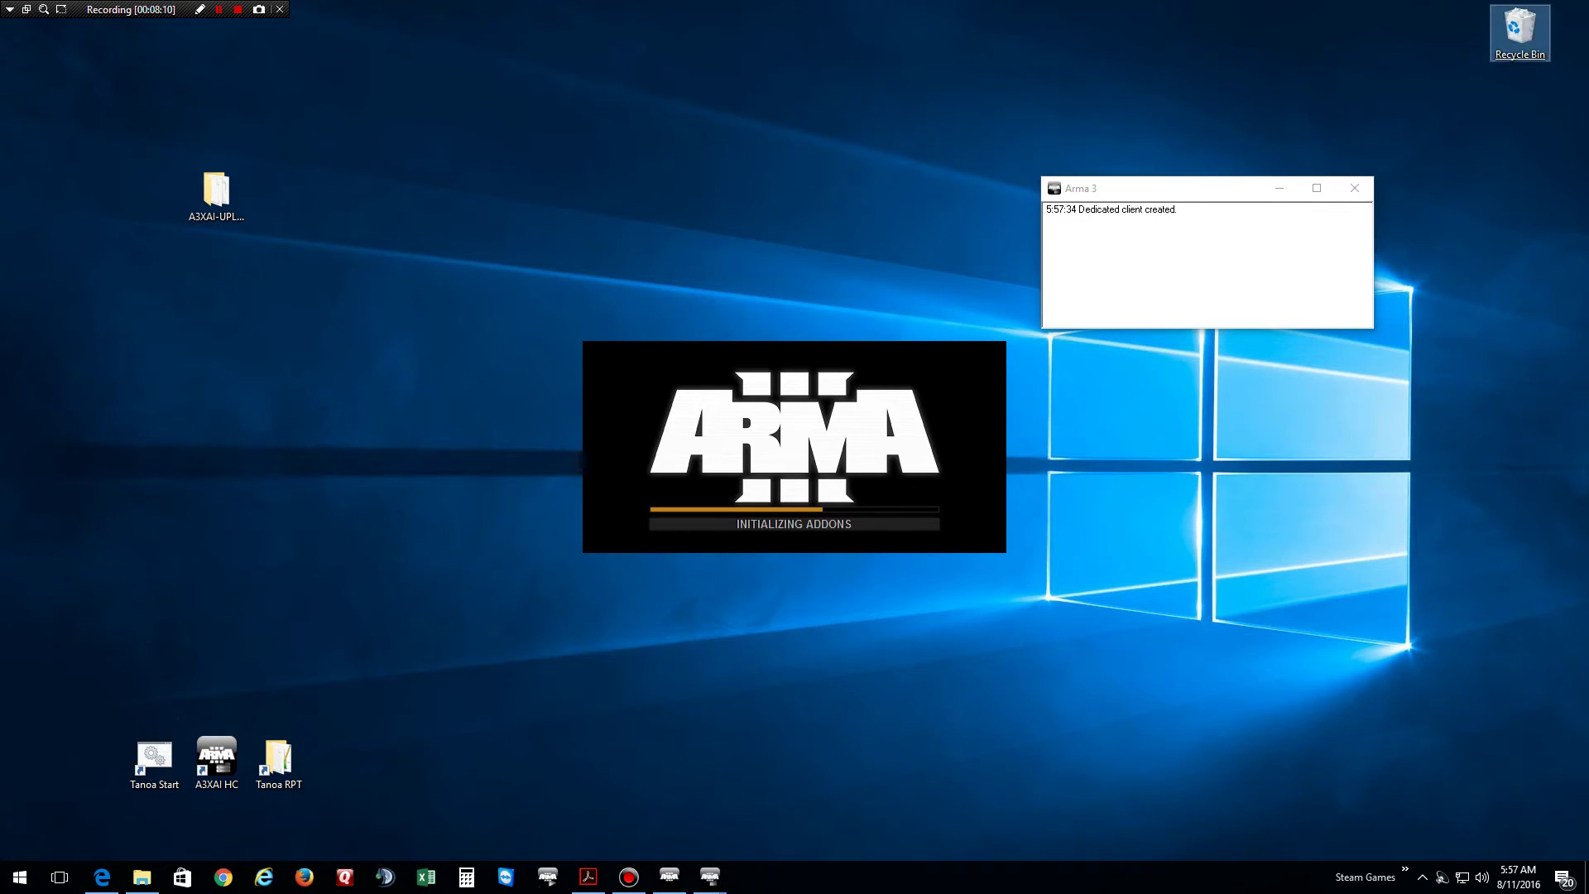
right_click(1520, 29)
left_click(1484, 70)
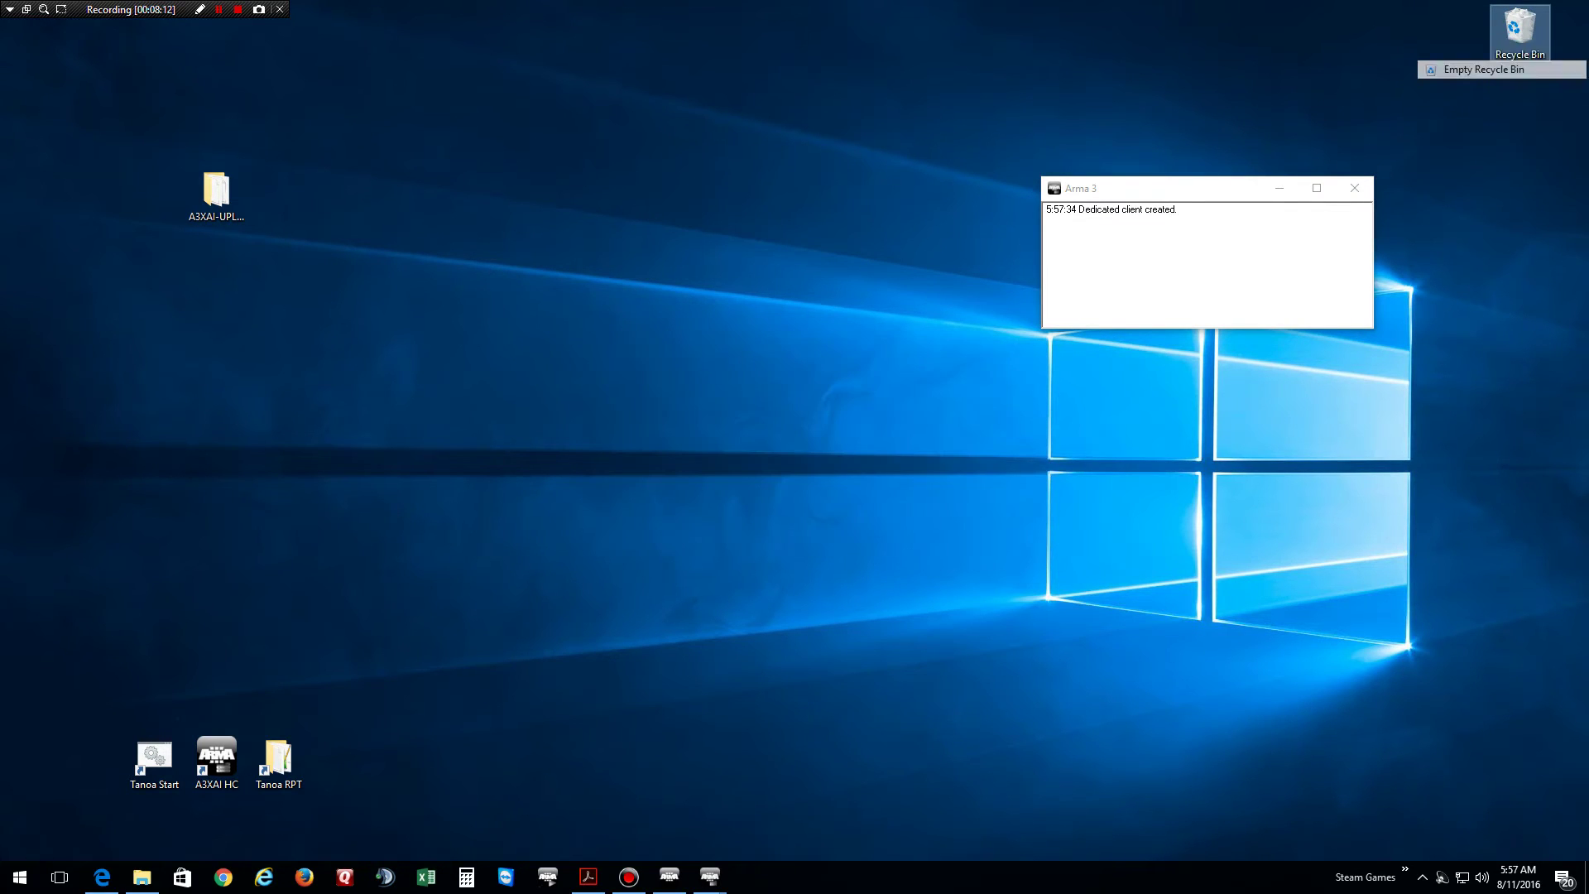
key("Return")
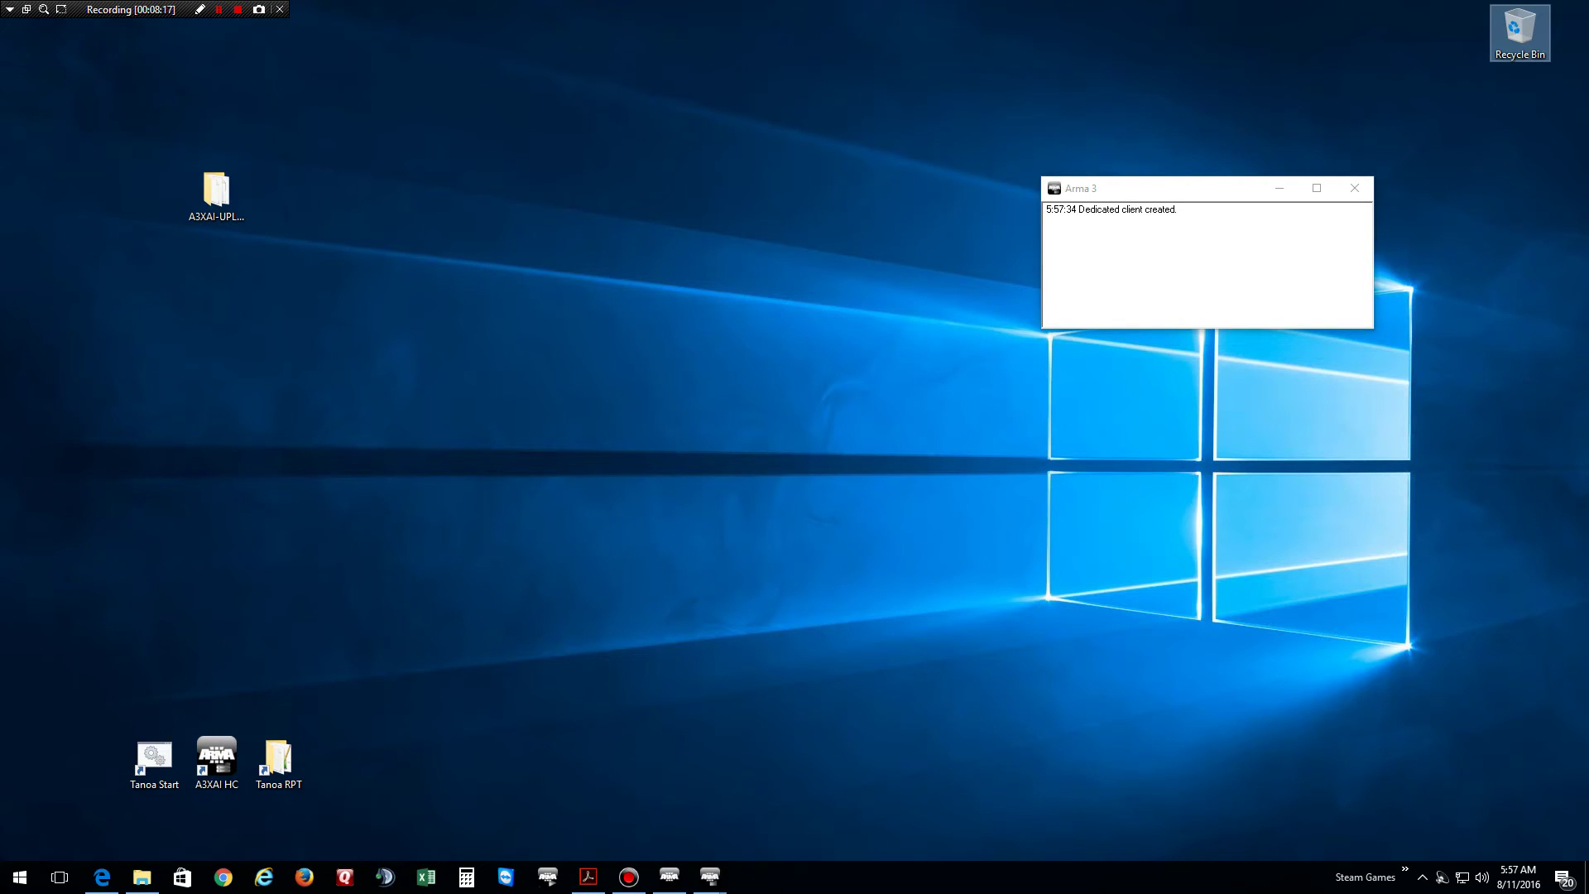
left_click(217, 192)
key("Delete")
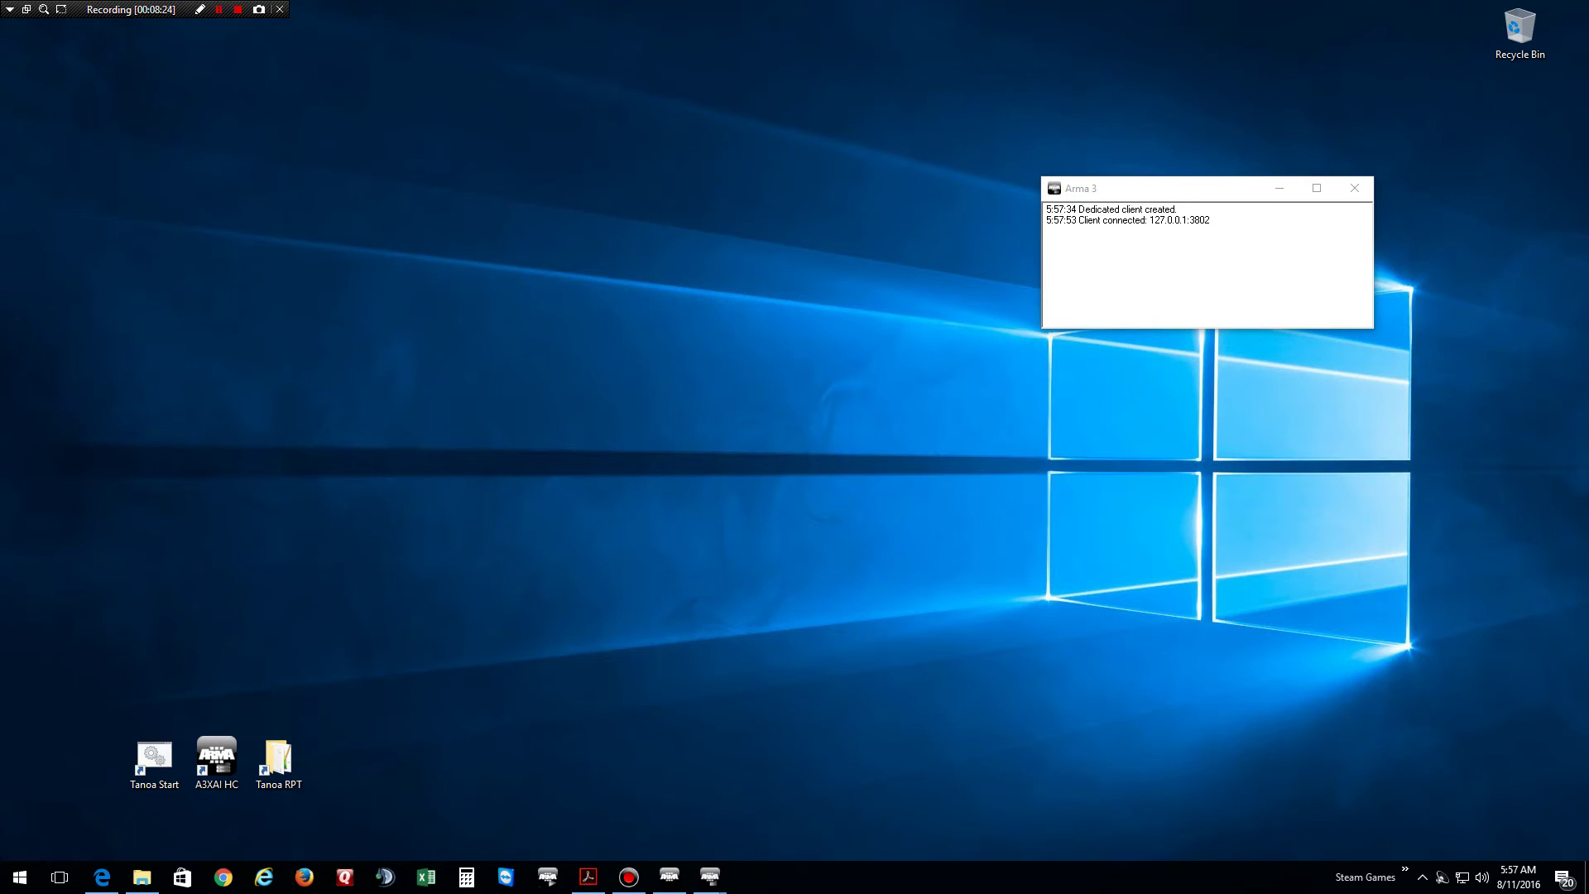
Place an enlarged server console beside the headless client window and check that headlessclient connected
left_click(710, 877)
left_click(795, 796)
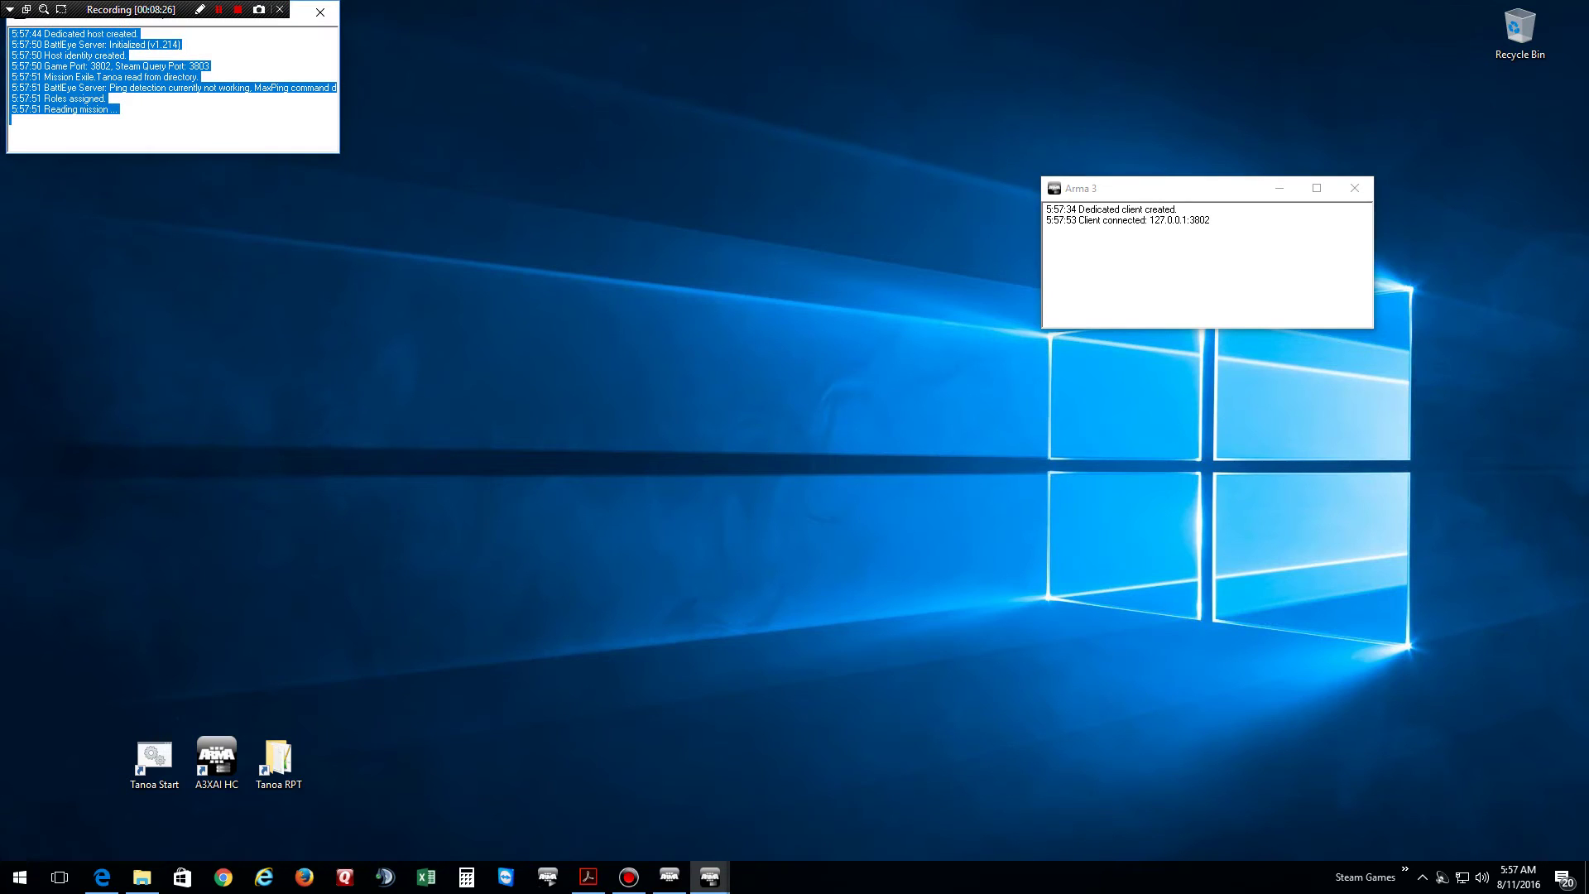
left_click_drag(150, 10, 798, 180)
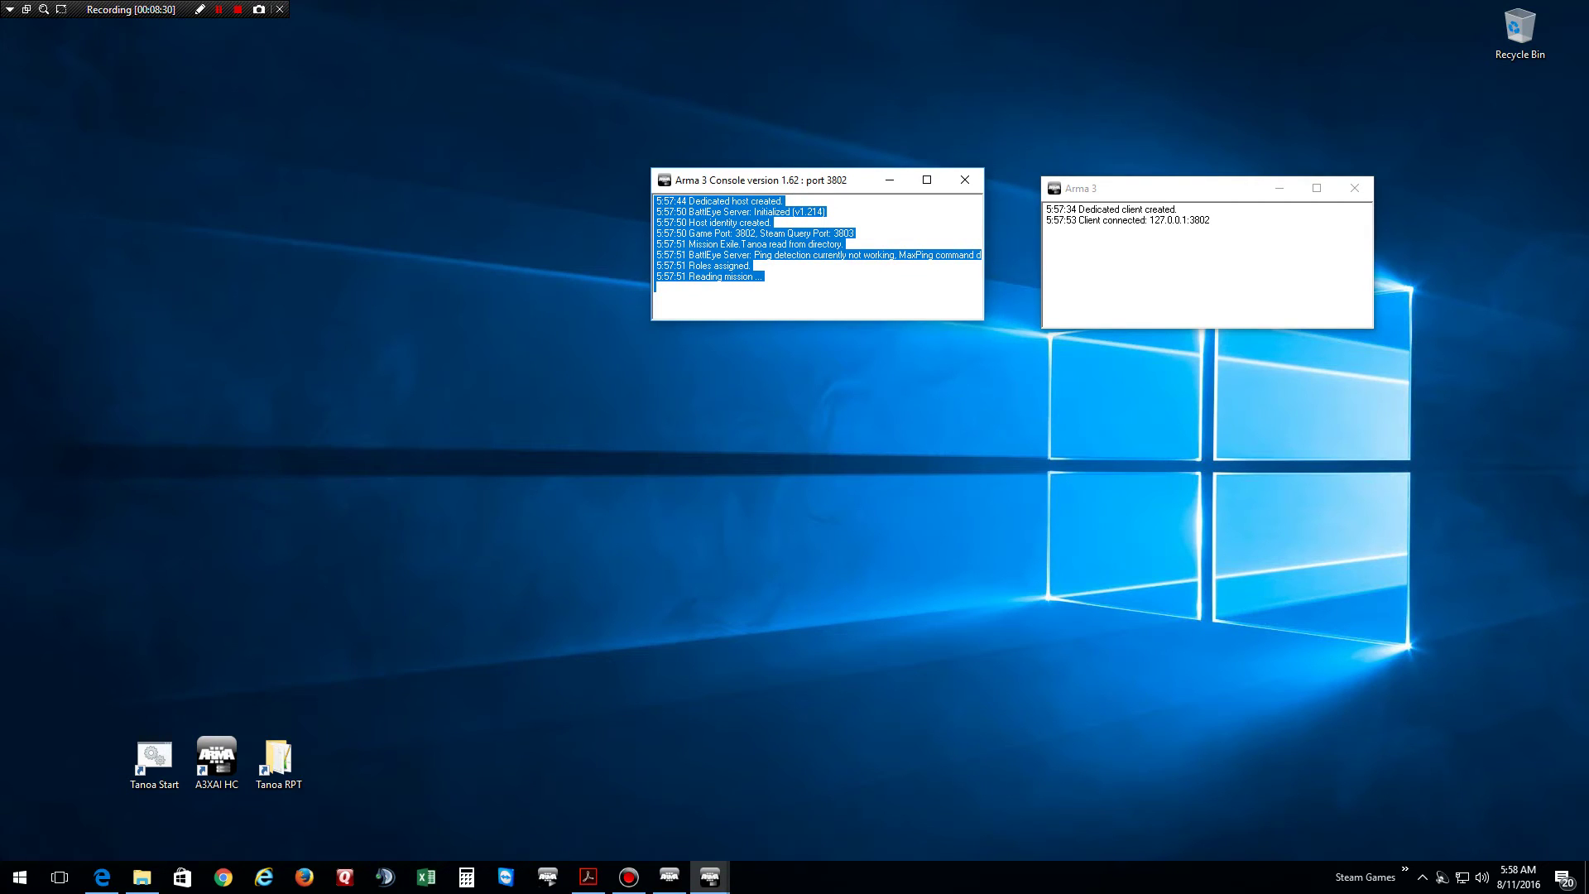
left_click_drag(866, 320, 867, 550)
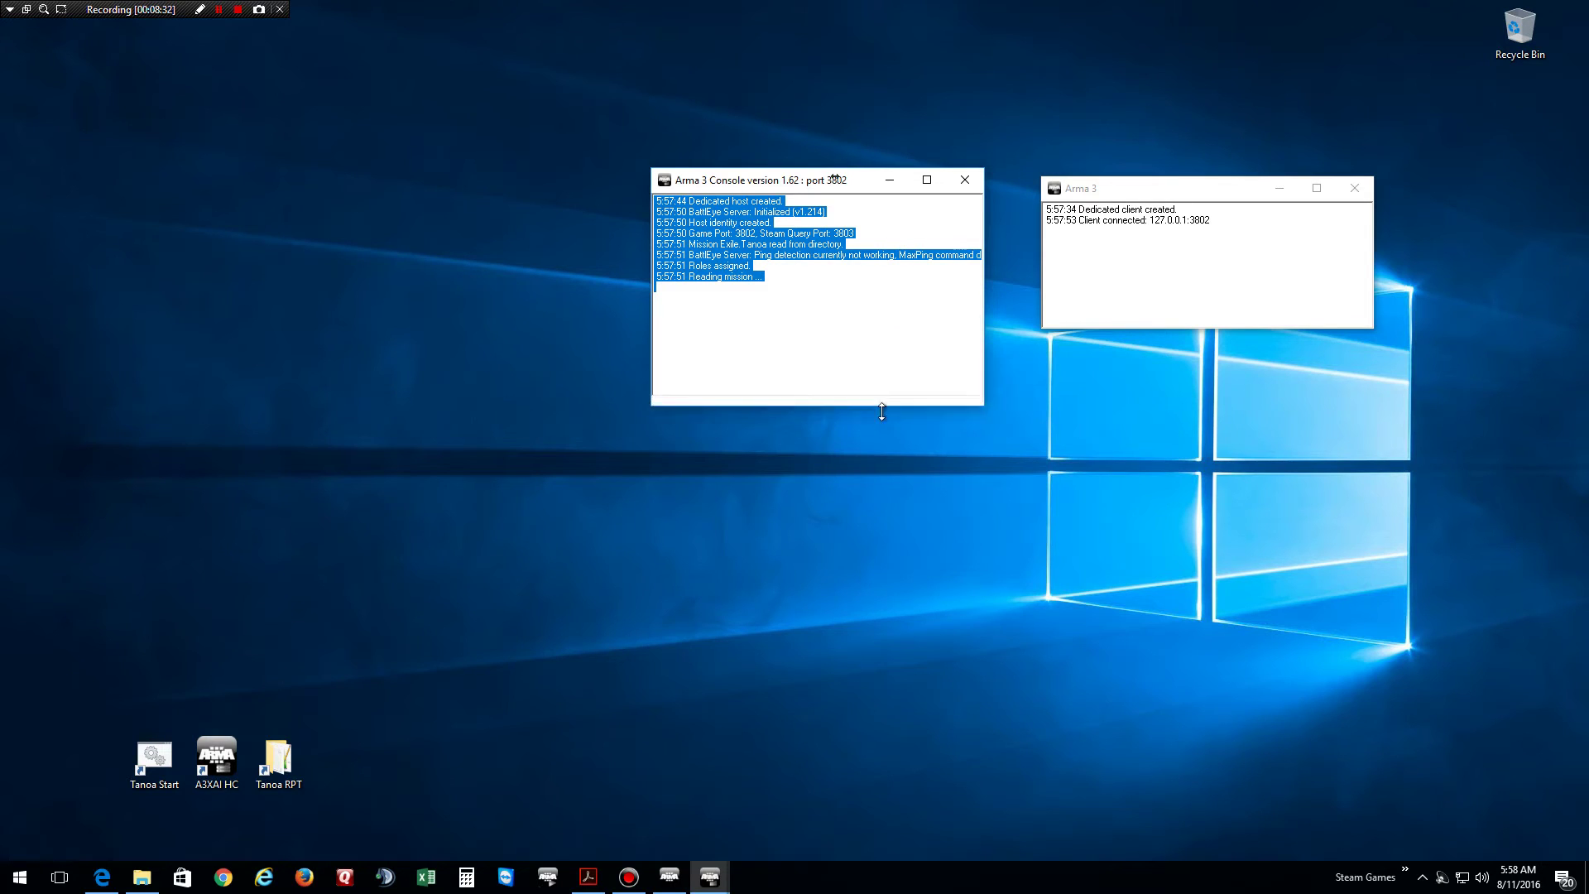
key("alt+Tab")
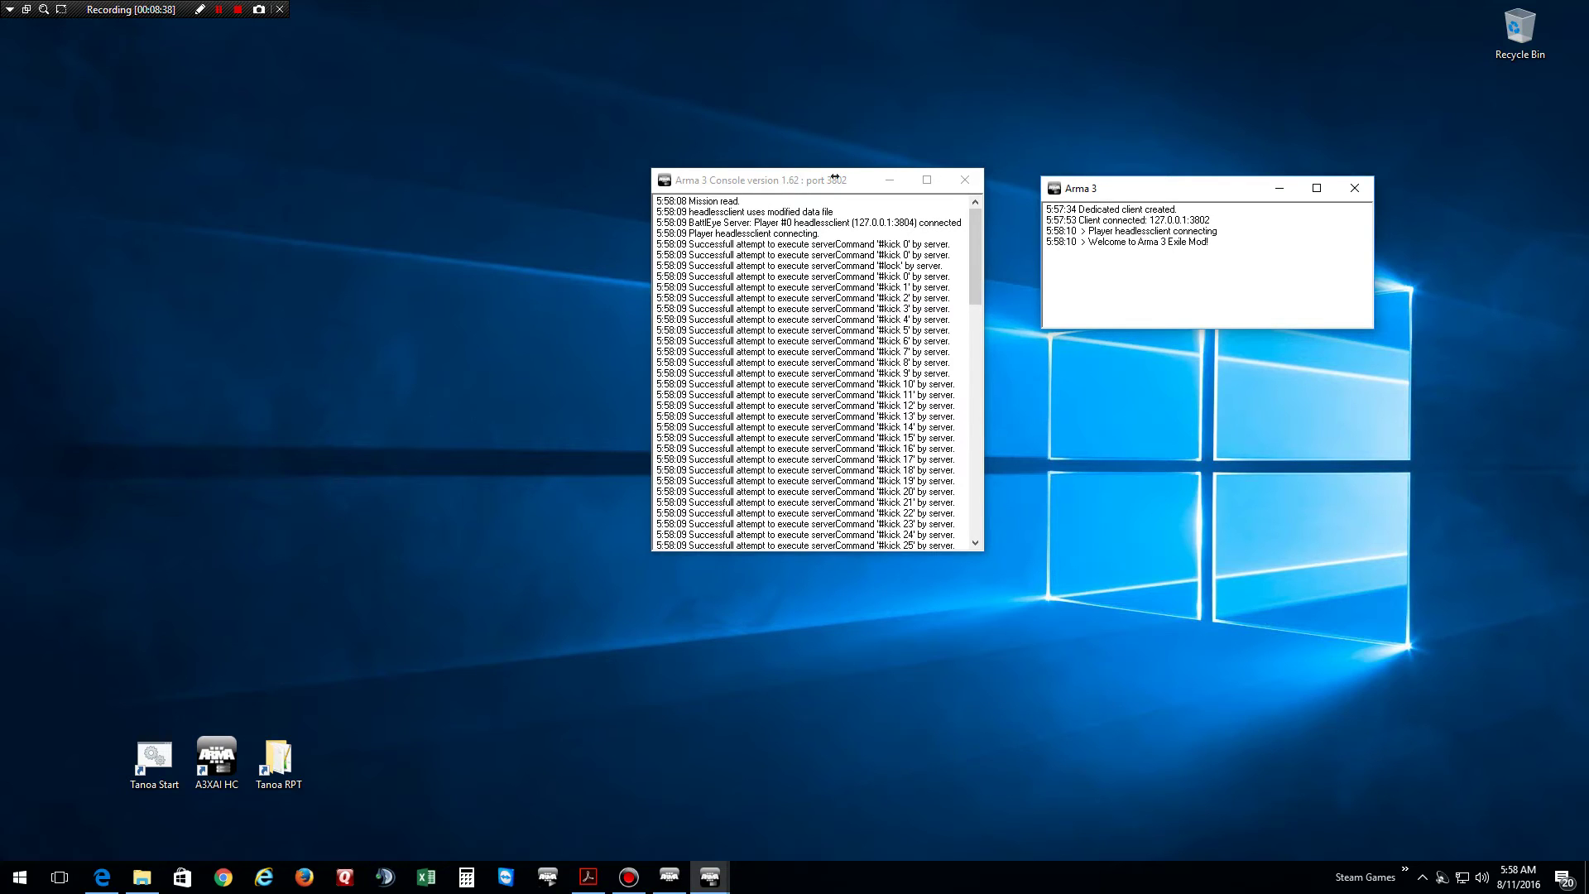
left_click(838, 180)
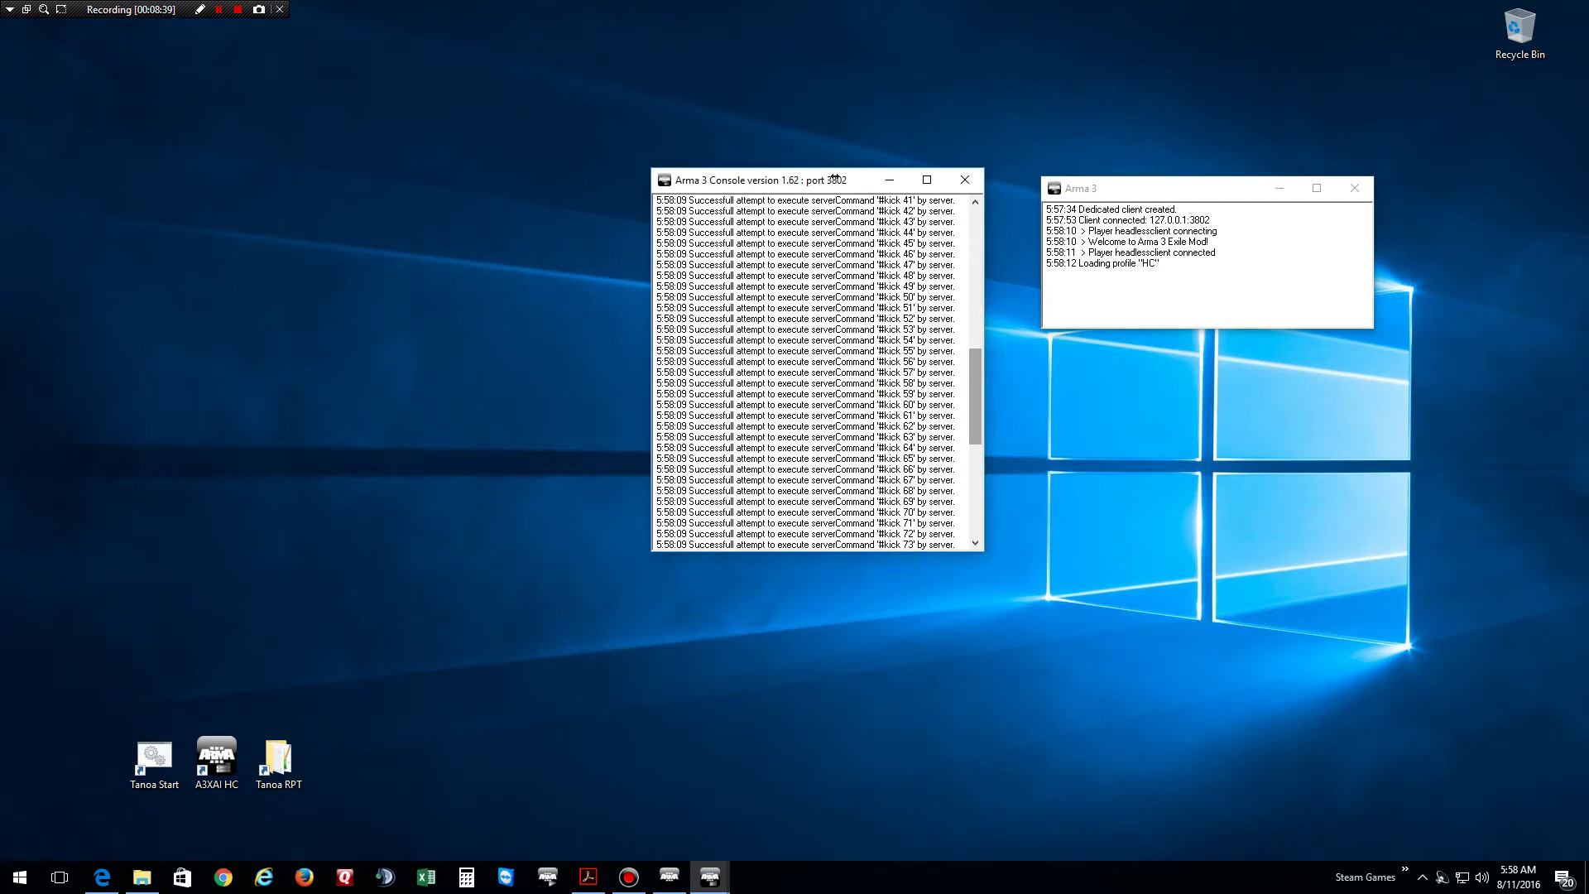
scroll(837, 373, "down", 5)
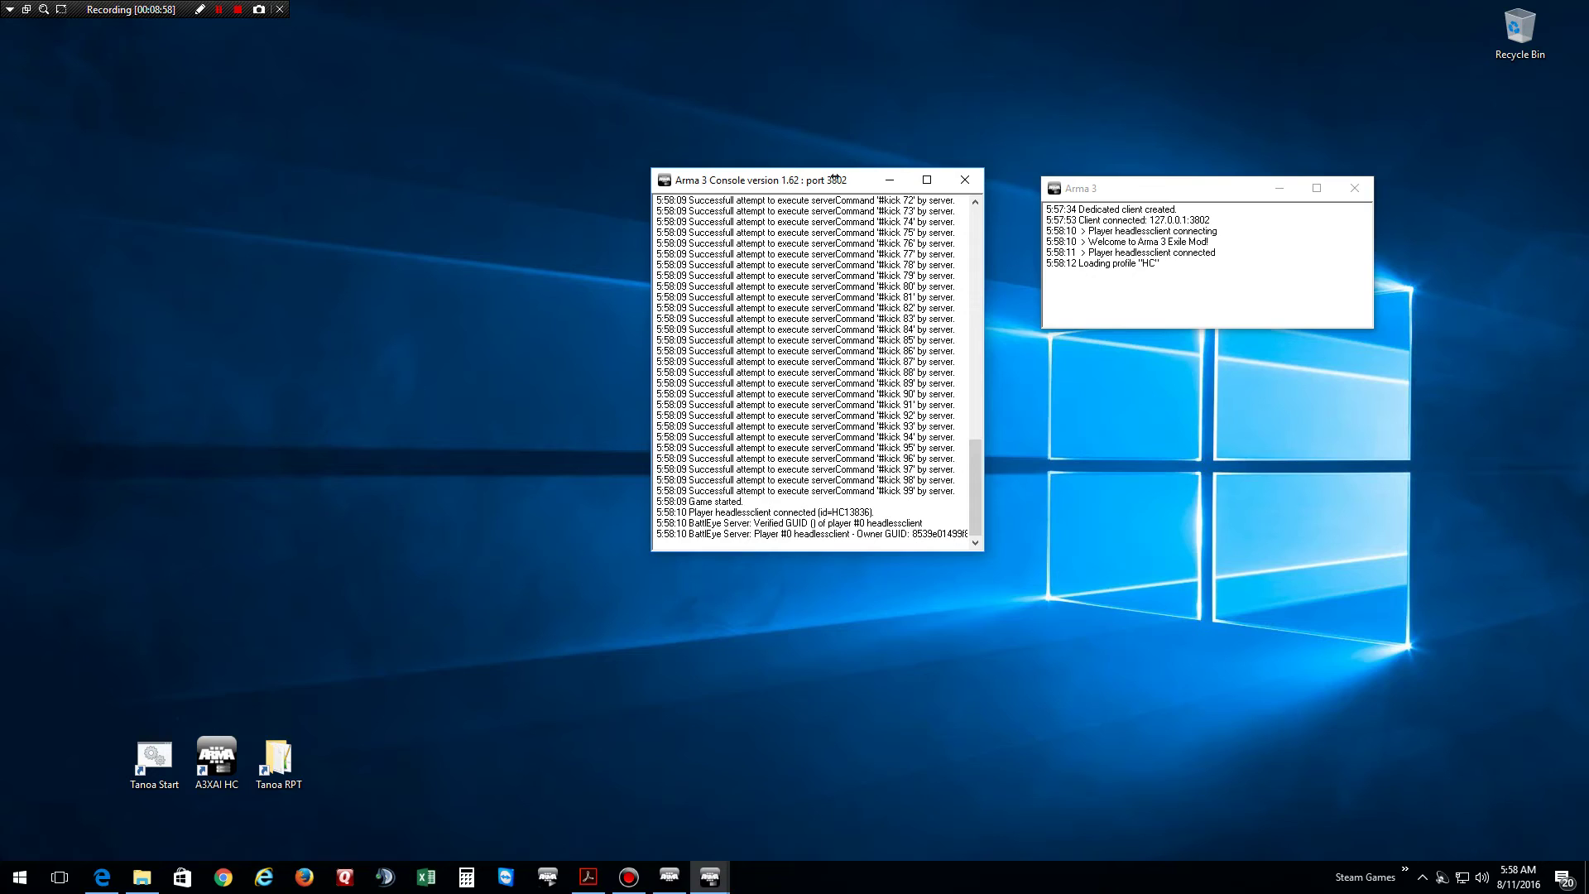
left_click(216, 761)
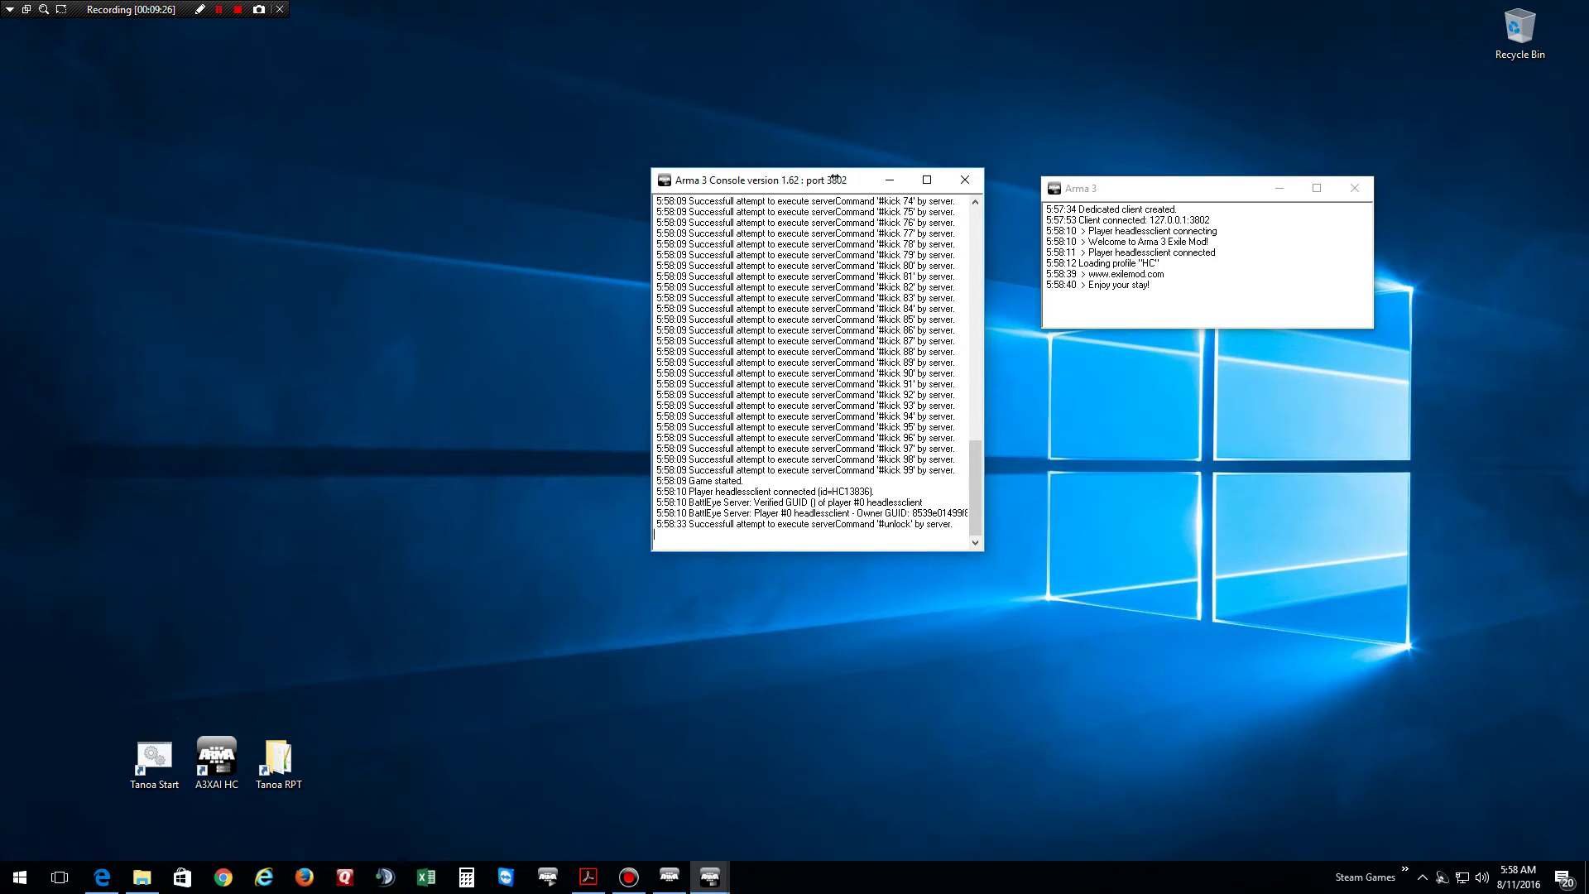
Refresh recent servers, join the Tanoa Test Server with its password, and dismiss the Exile Devblog
left_click(668, 876)
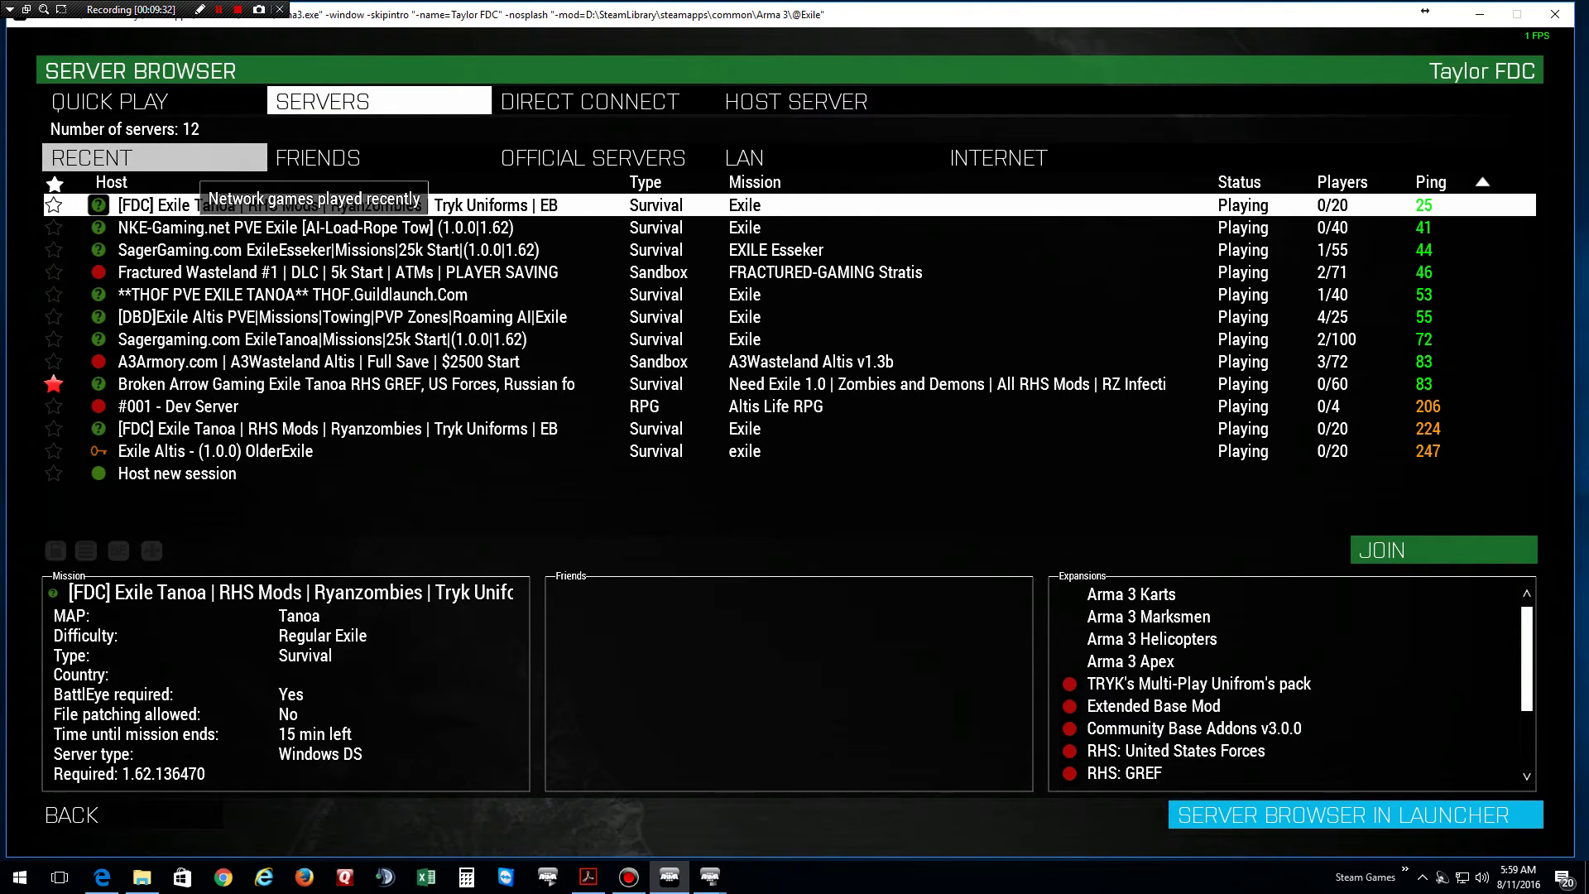
left_click(155, 158)
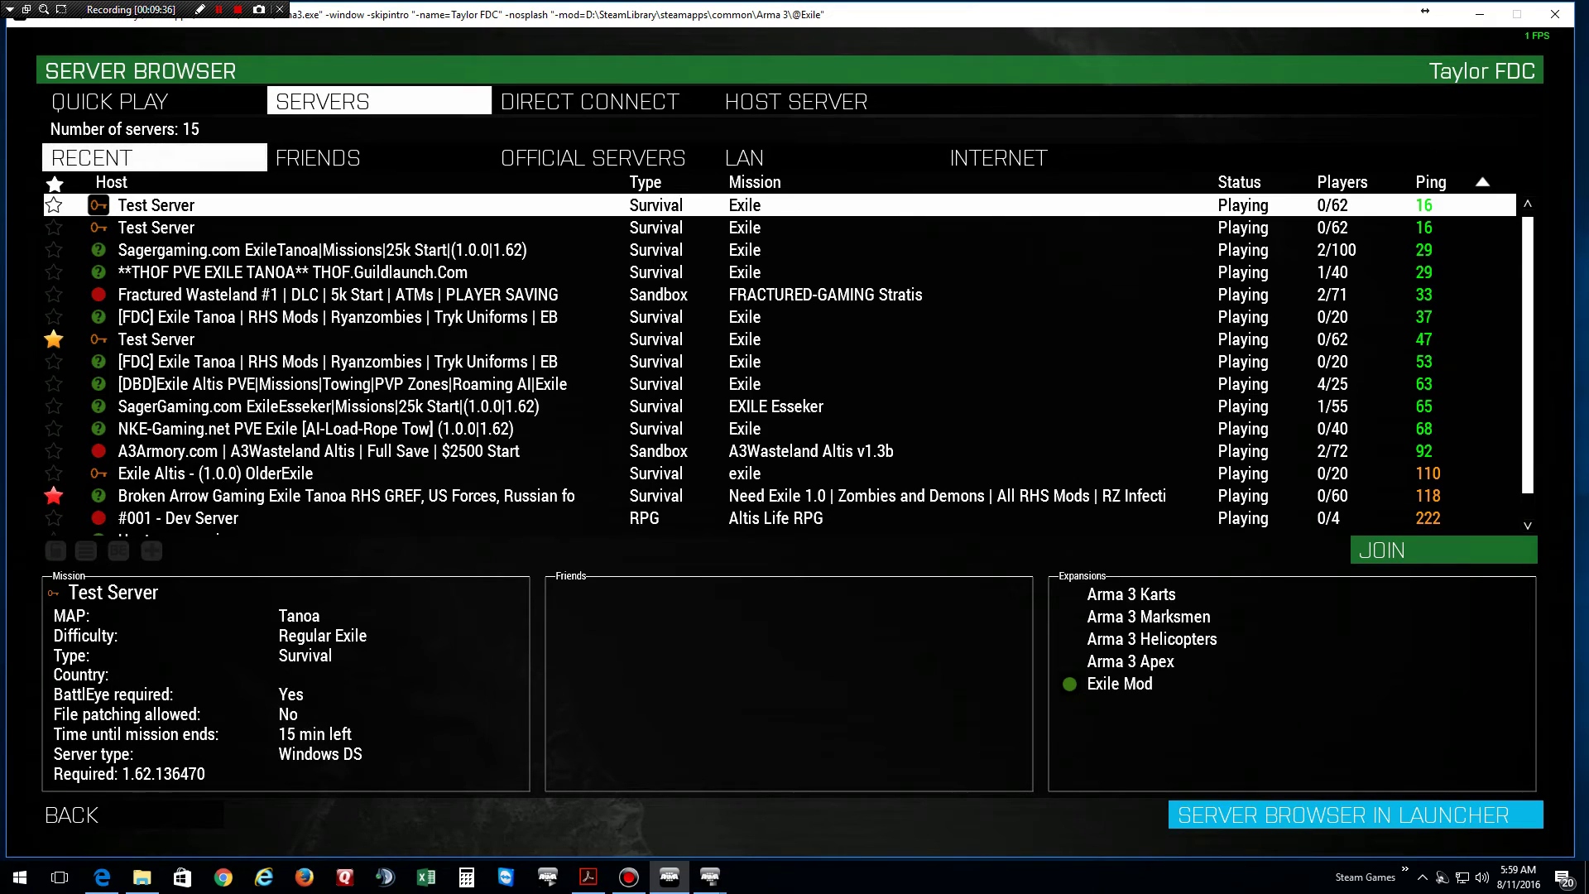
double_click(155, 205)
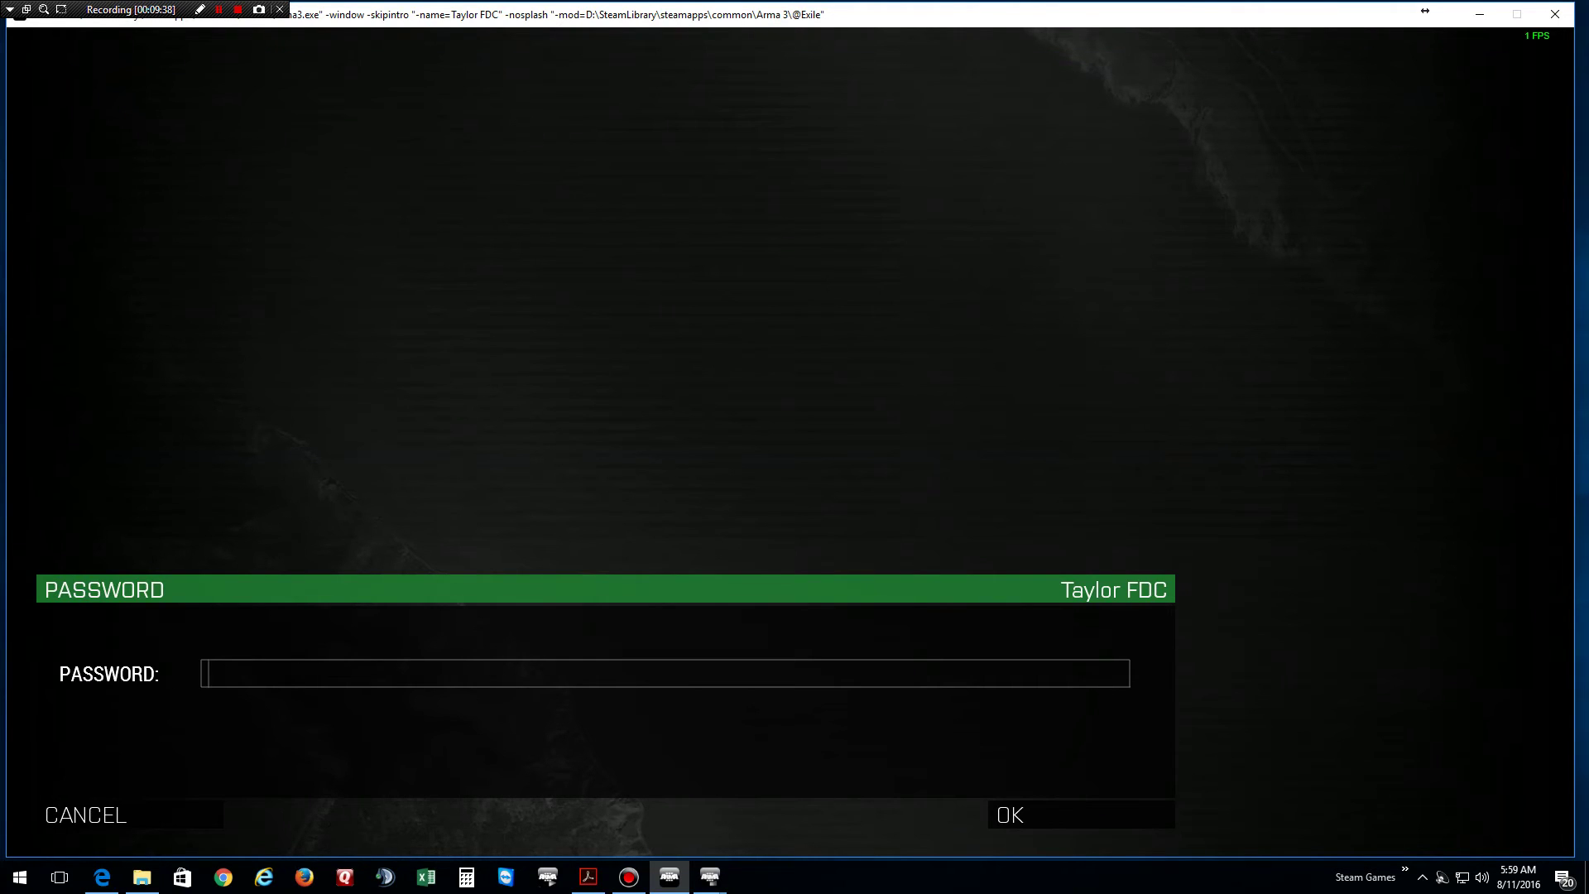
type("a")
key("Return")
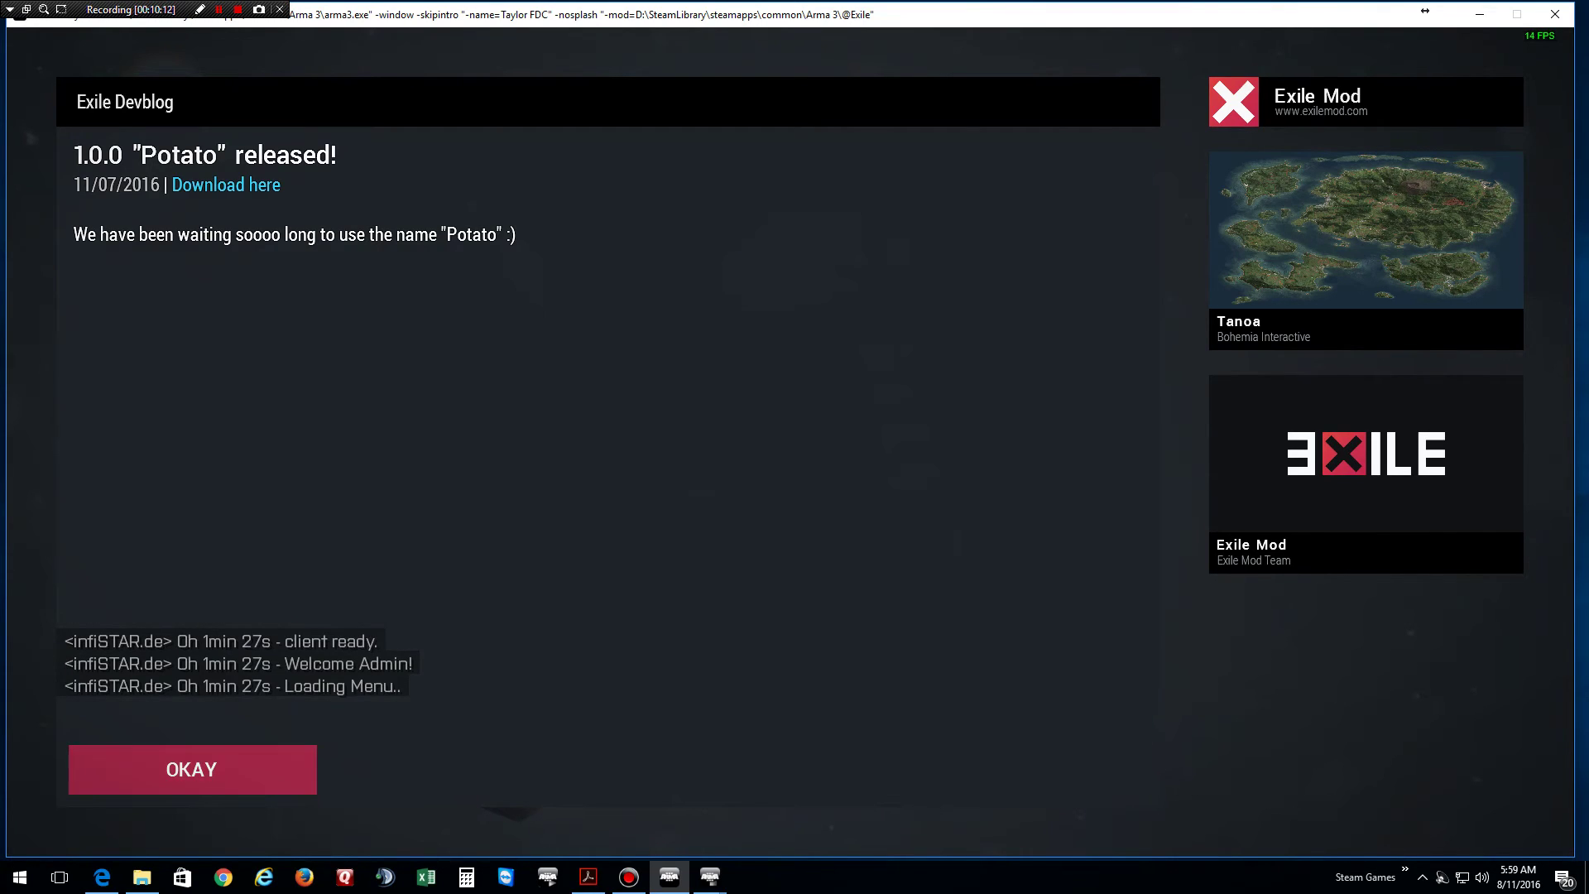
key("Return")
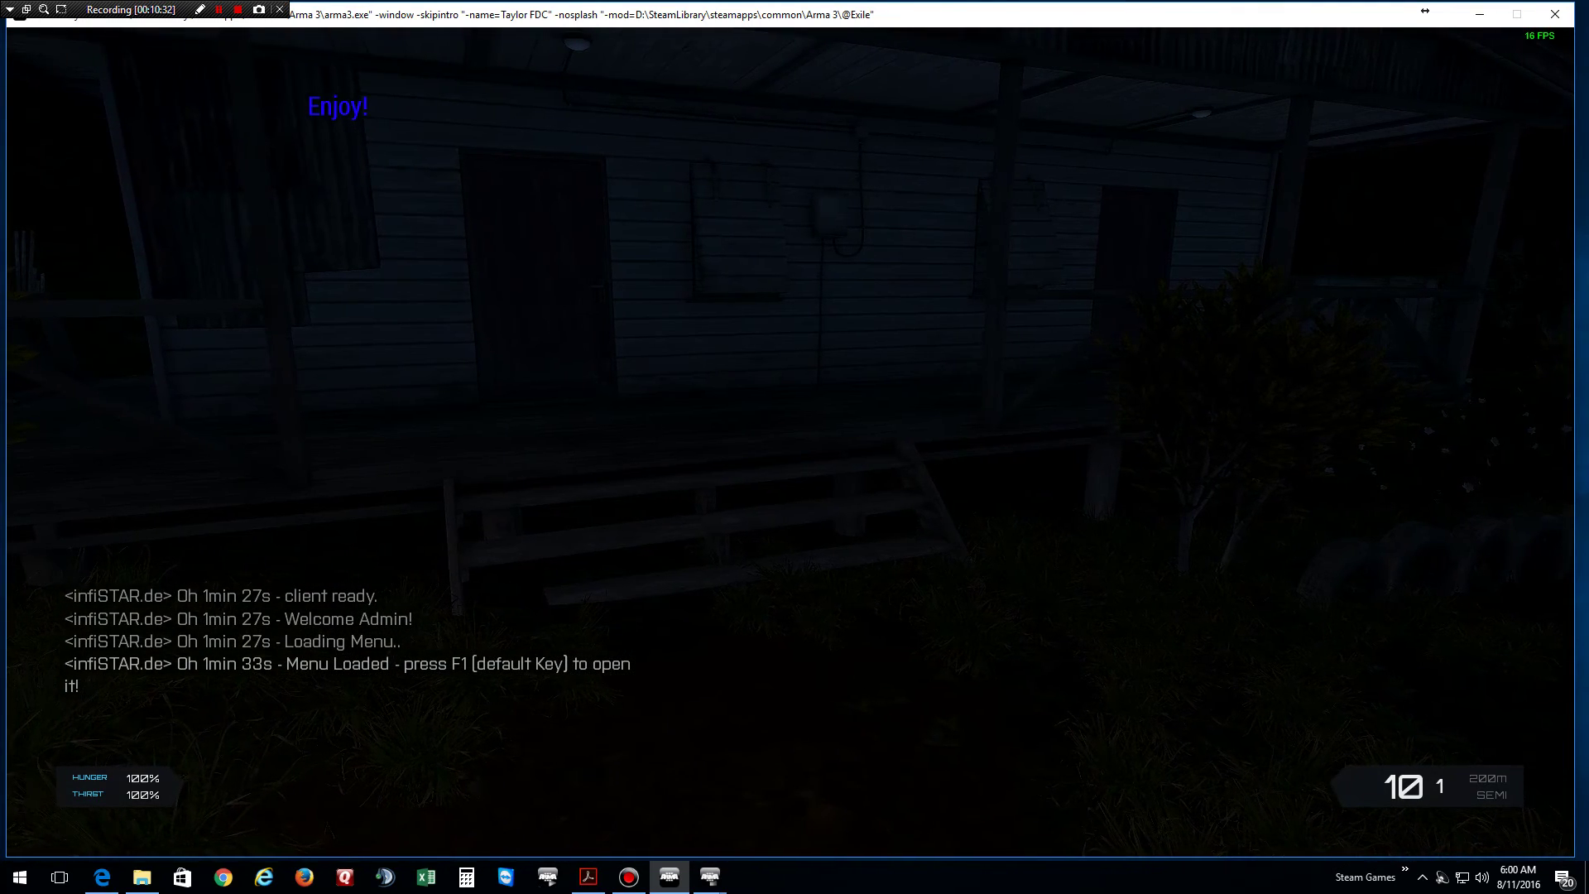
Bring up the infiSTAR admin menu with F1 to view its command list
key("F1")
scroll(558, 473, "down", 3)
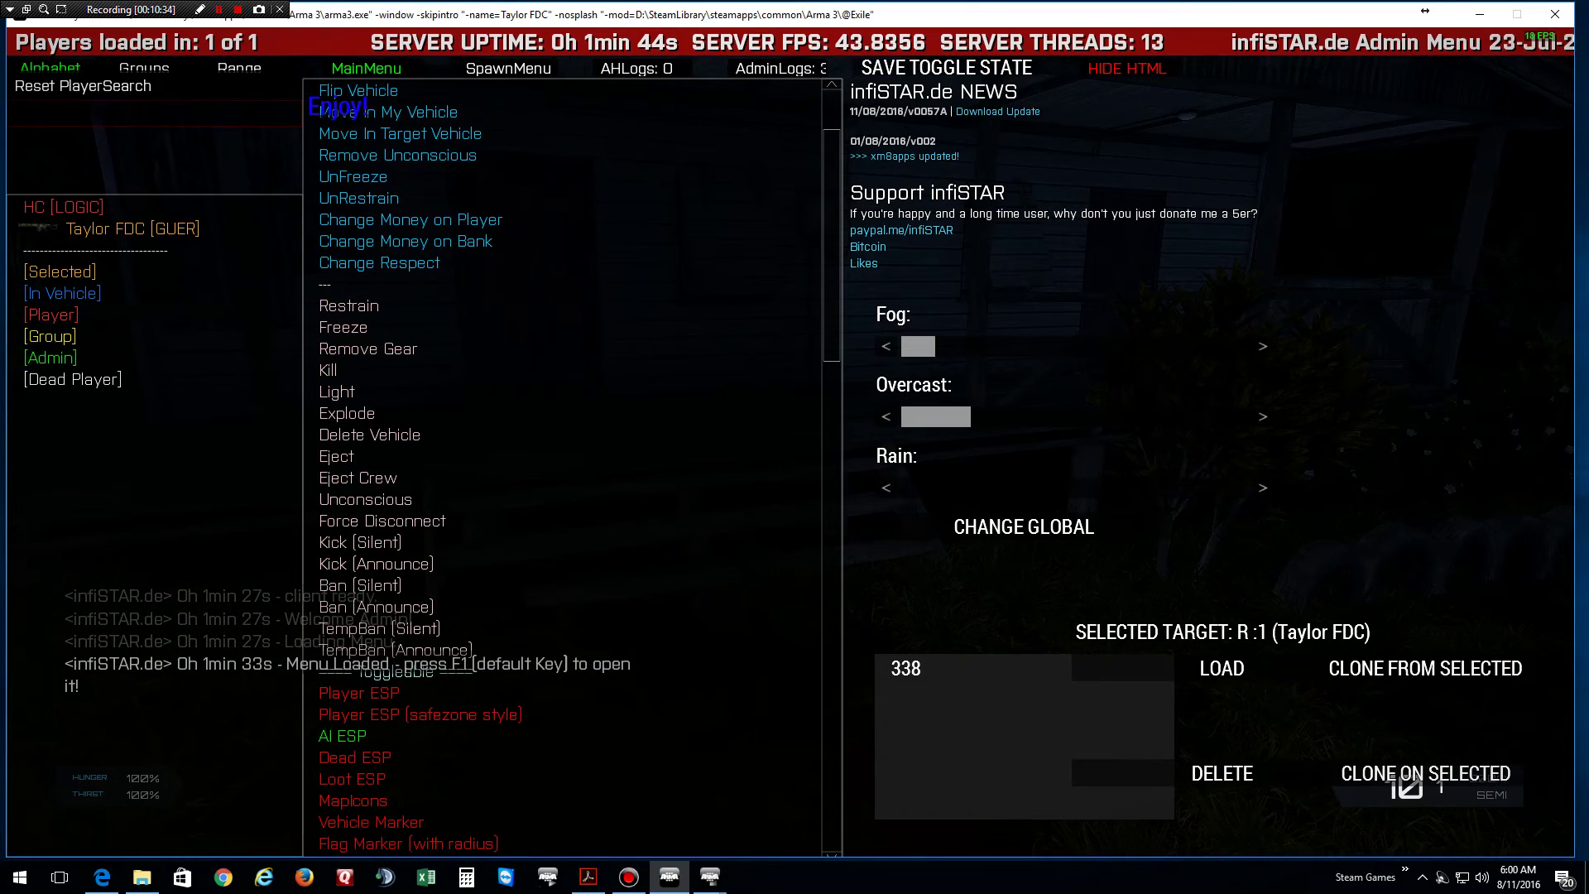
scroll(560, 472, "down", 3)
scroll(559, 471, "down", 3)
scroll(559, 472, "down", 3)
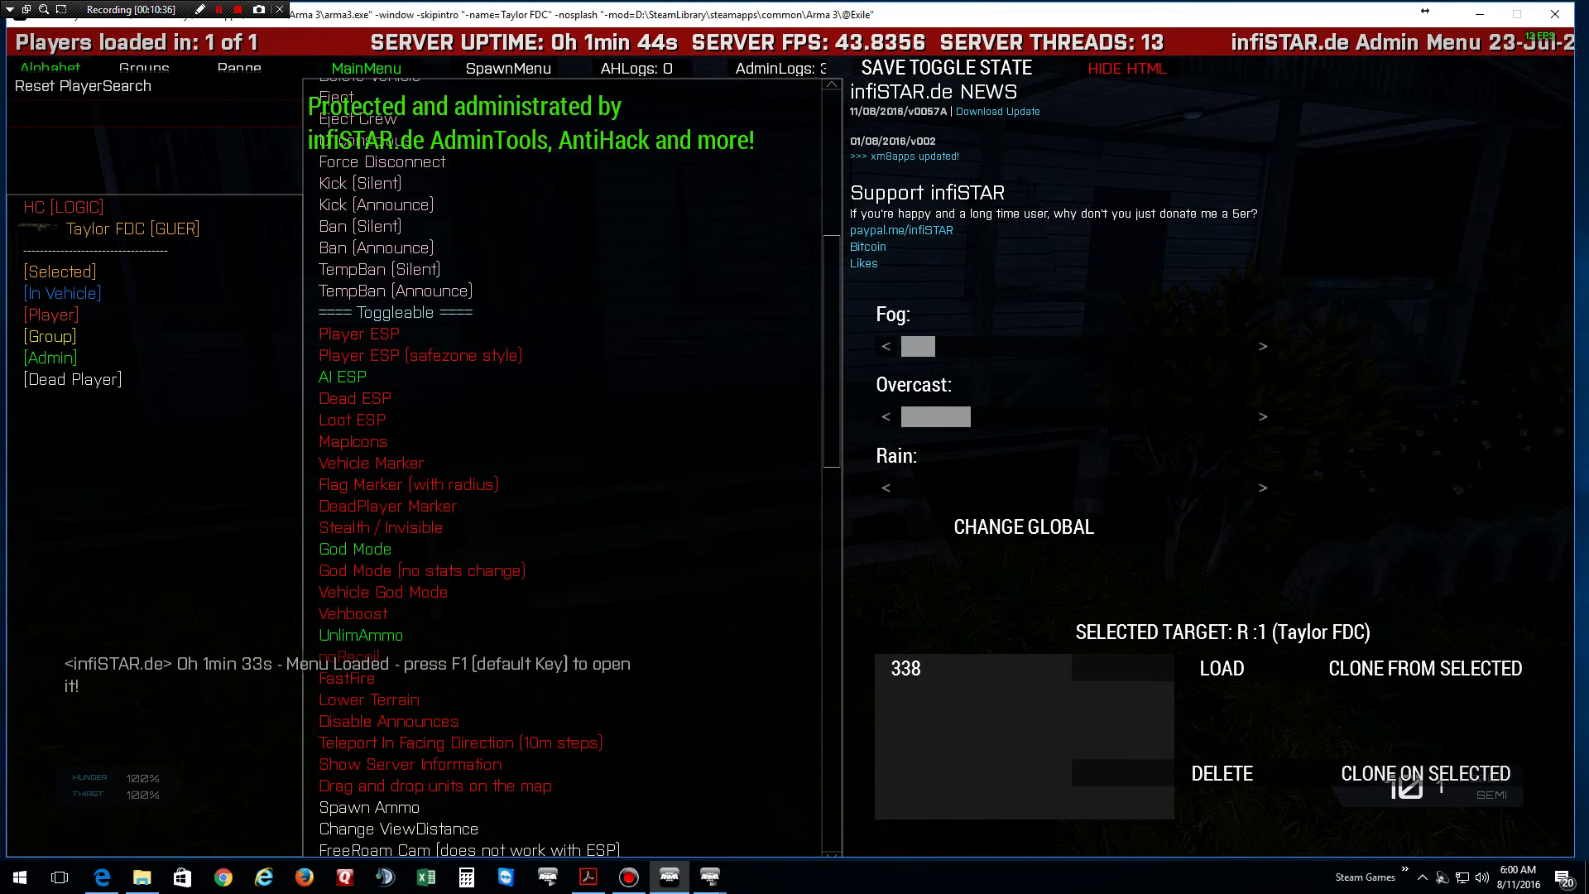
scroll(559, 473, "down", 3)
scroll(560, 472, "down", 3)
scroll(559, 473, "down", 3)
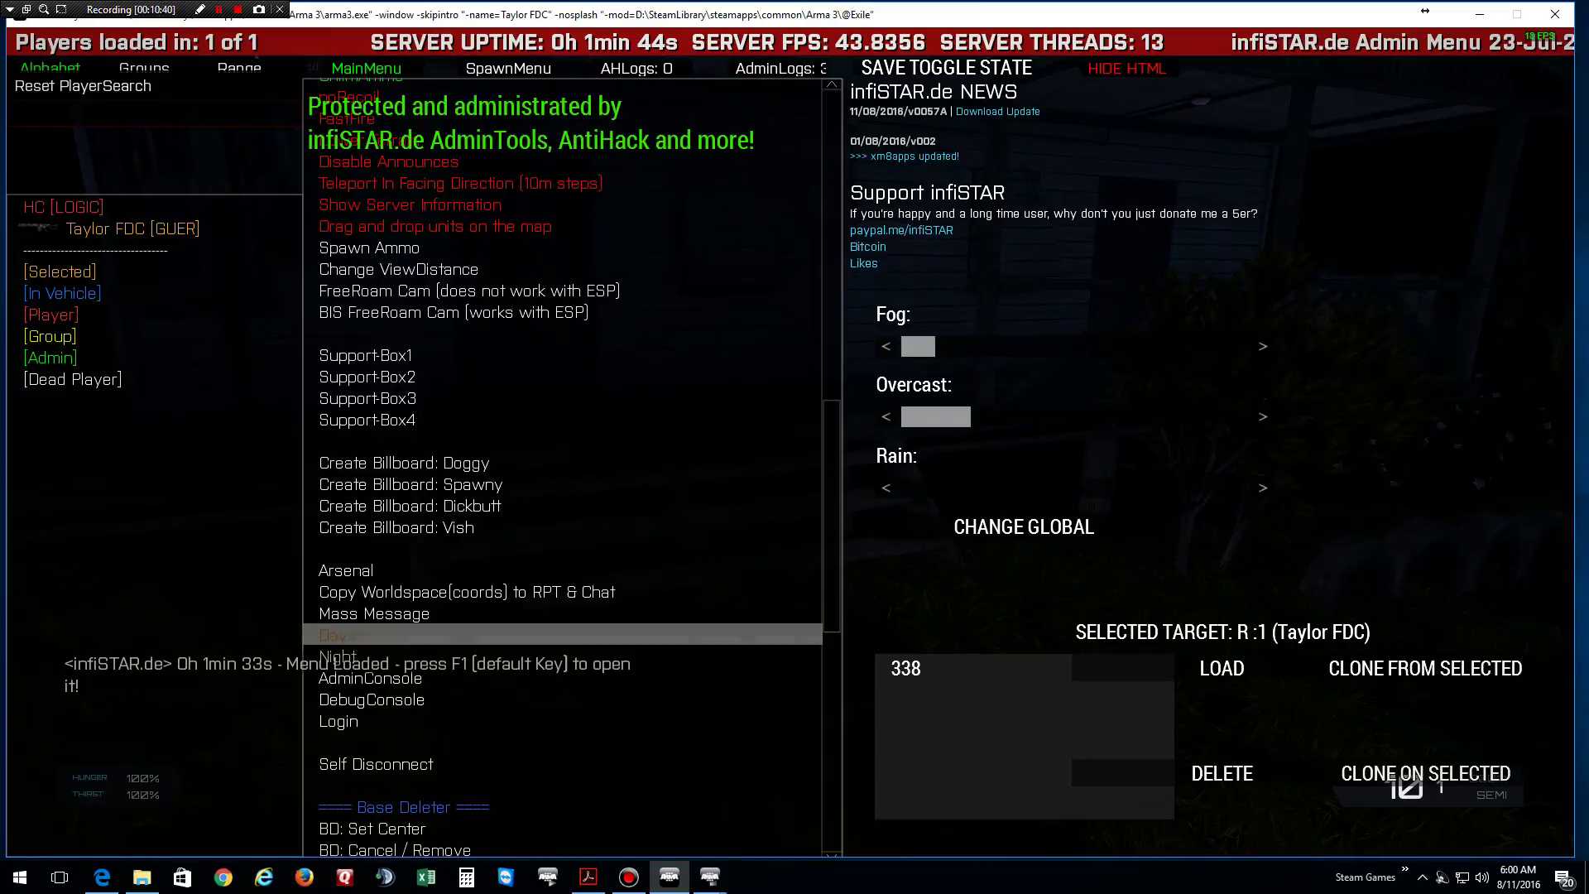
Switch to daytime (hour 11), explore the village in third person, then return to the console
double_click(332, 634)
key("Escape")
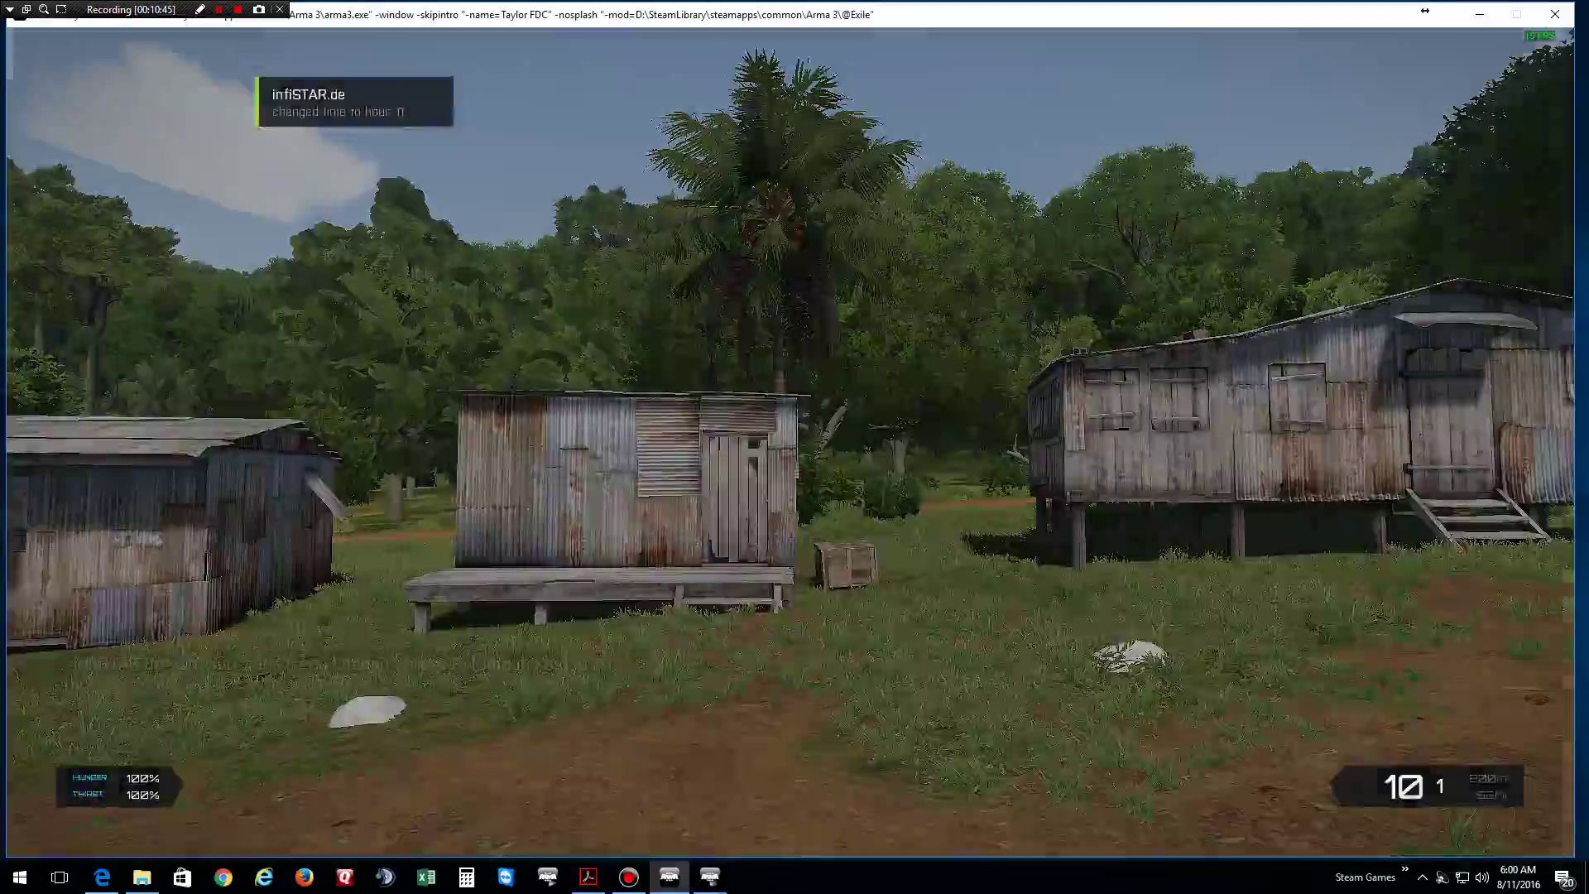
key("Return")
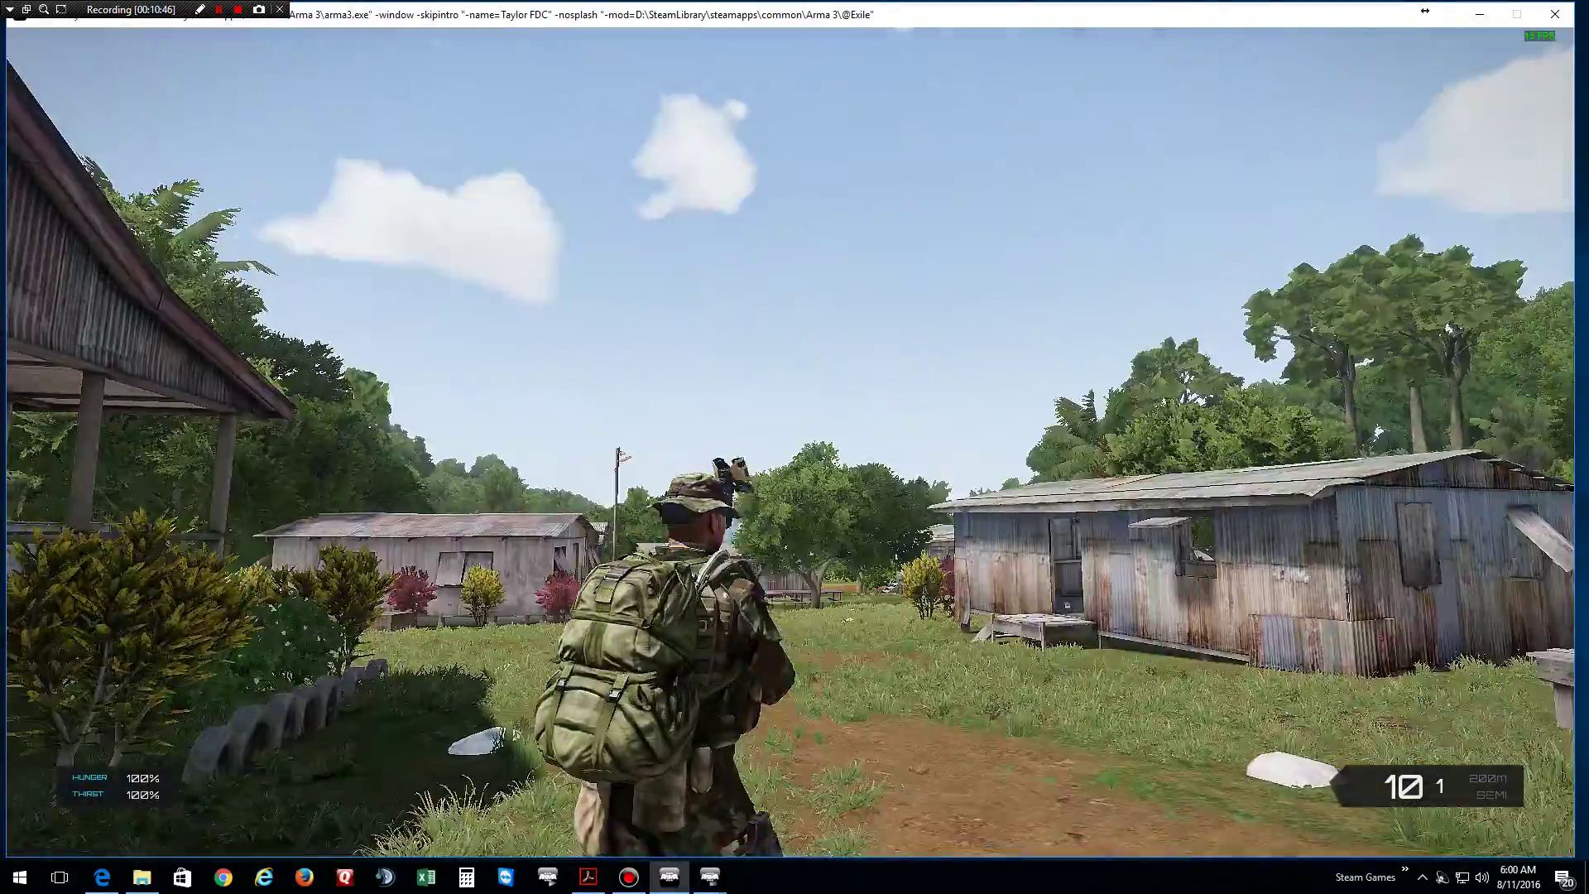
key("w")
key("w")
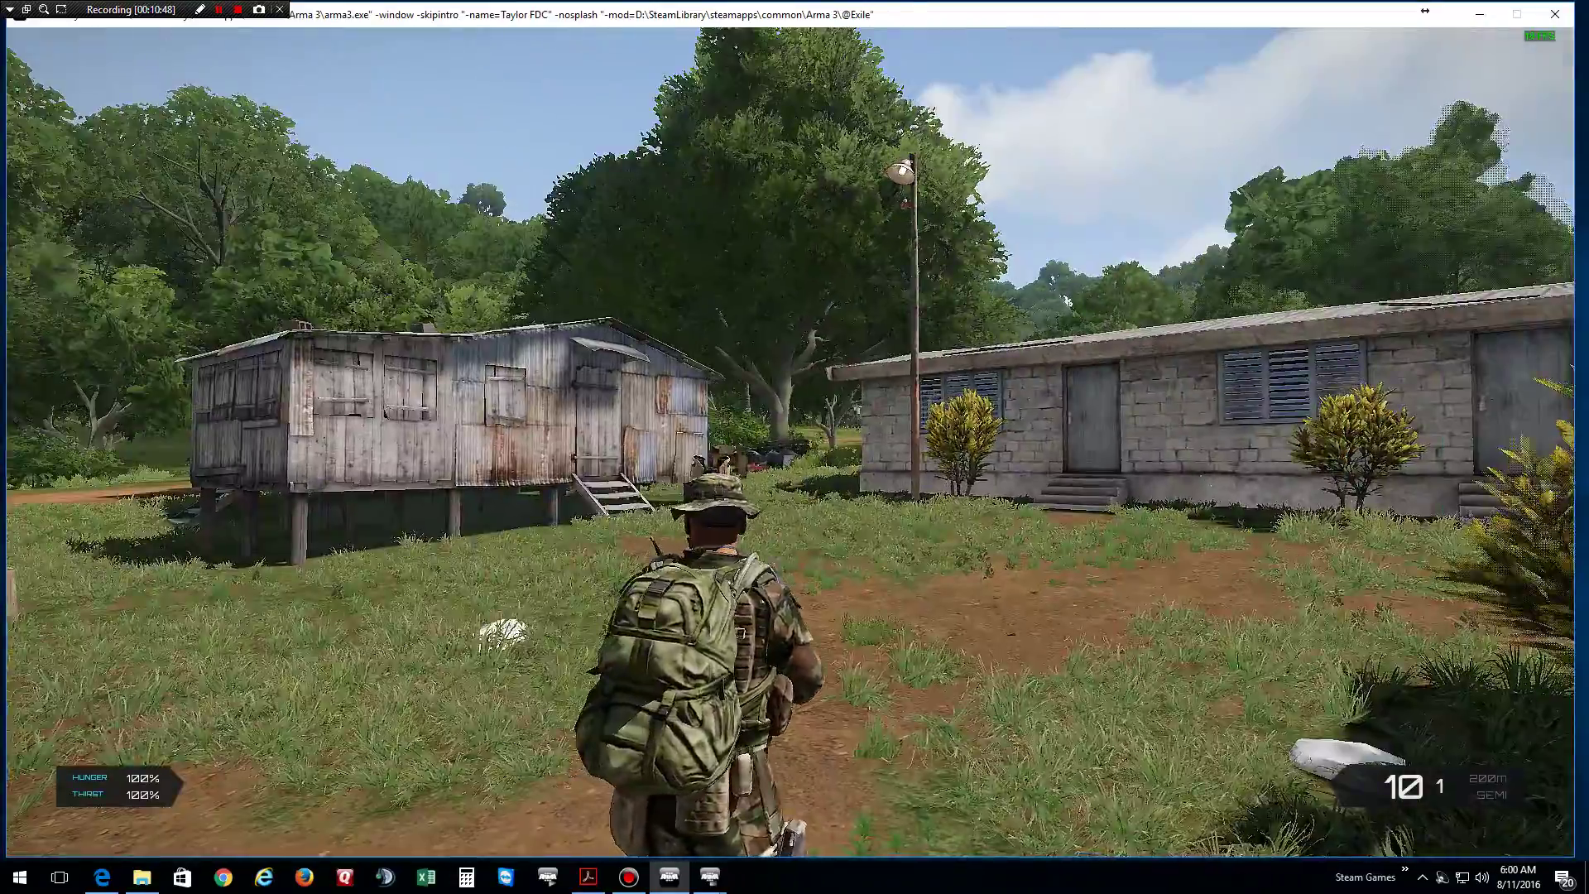
key("w")
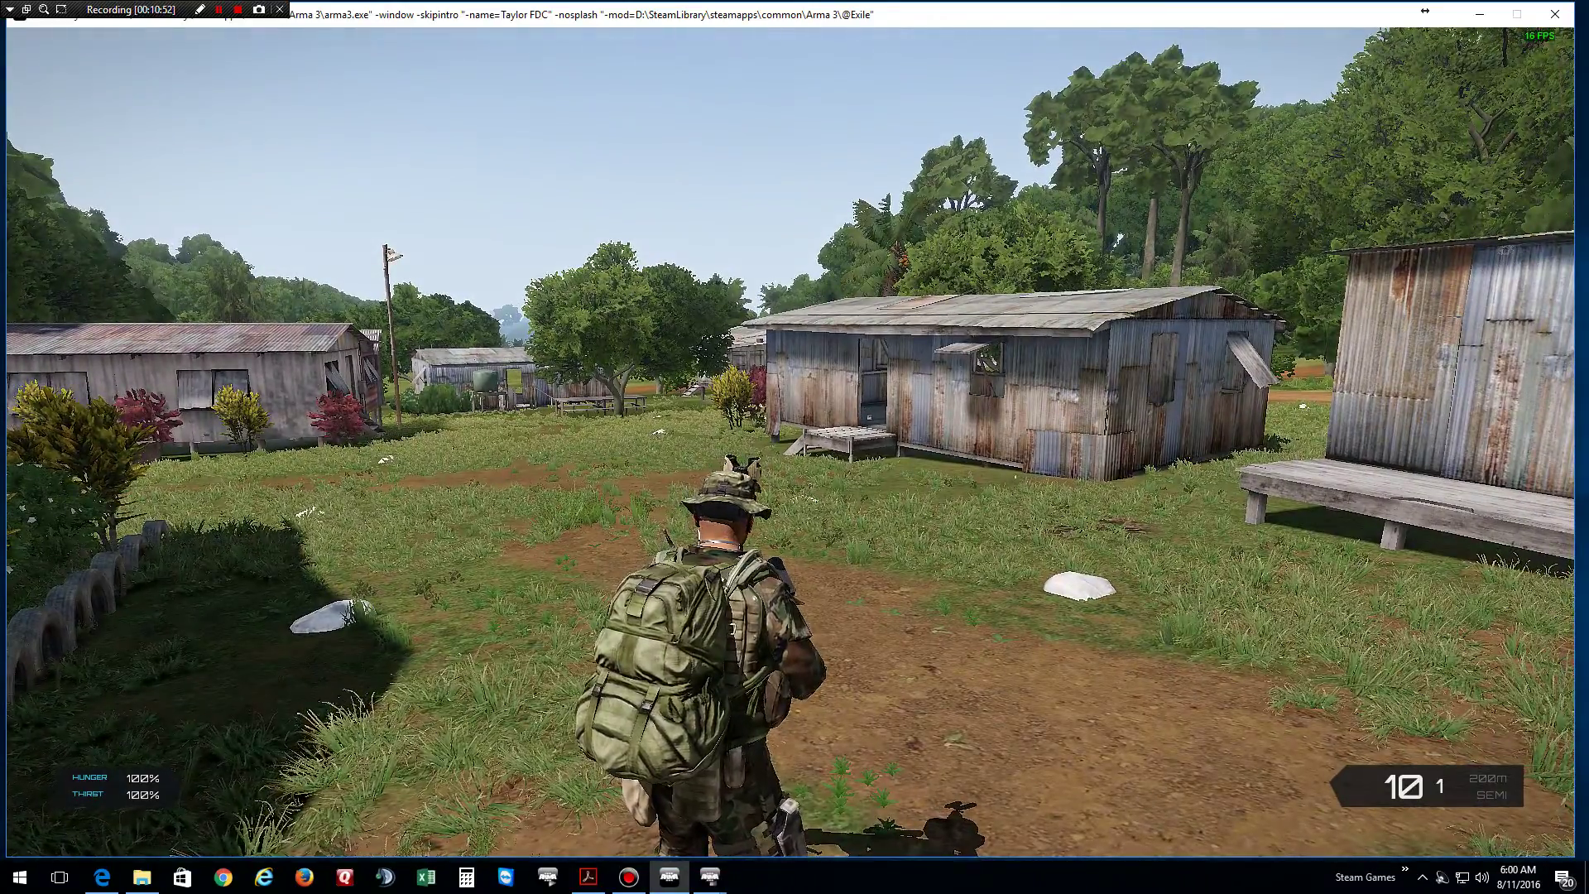
key("alt+Tab")
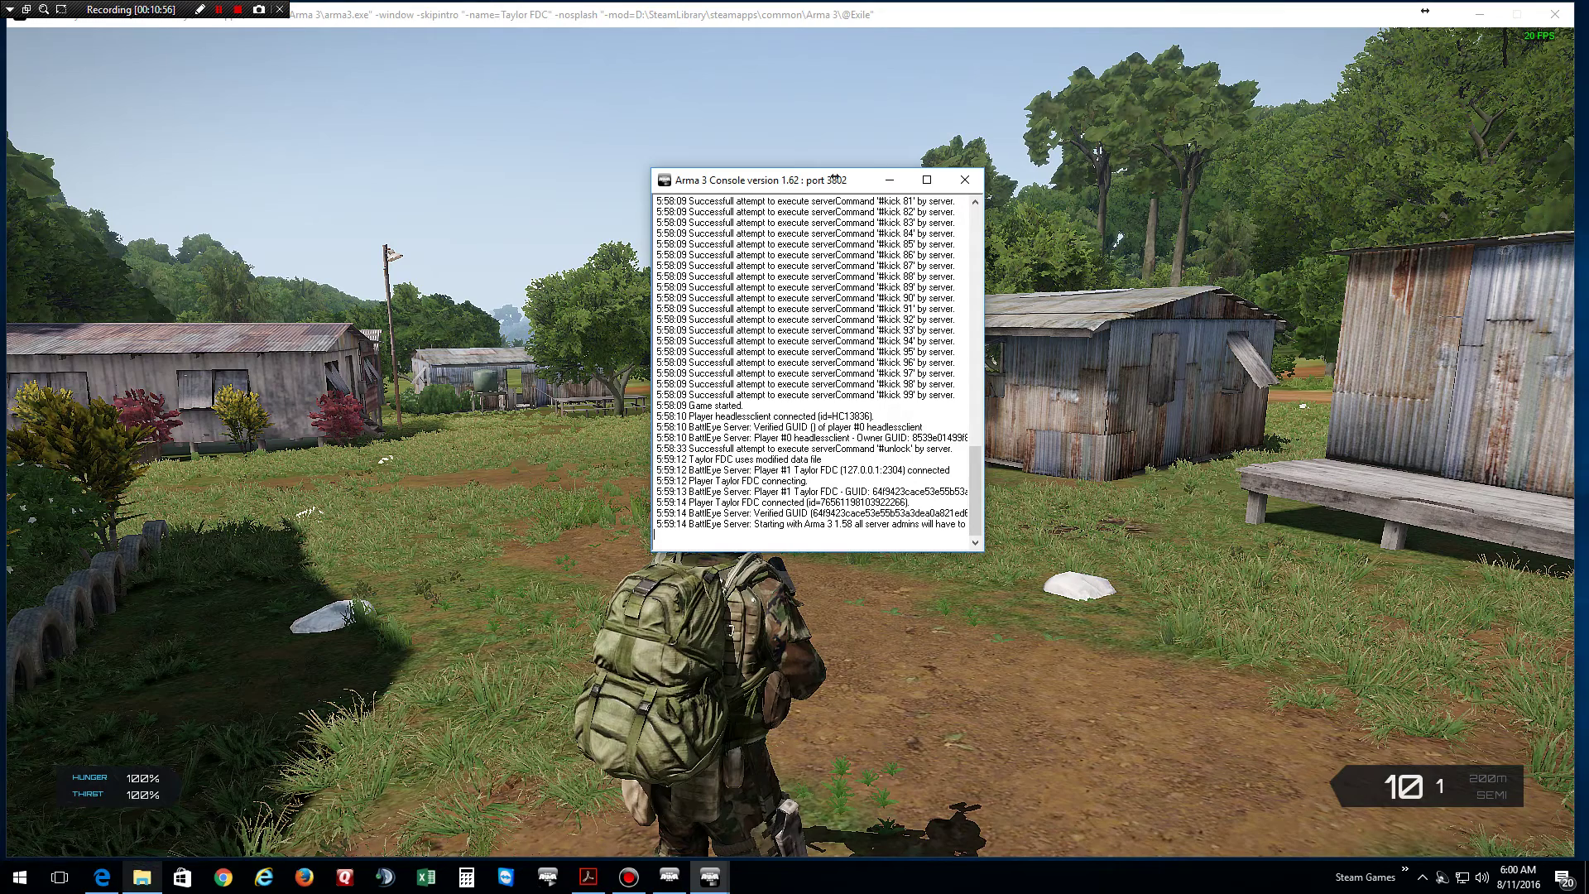
Open the Admin folder in D:\Arma\Tanoa and load the arma3server .rpt log in Notepad++
left_click(142, 878)
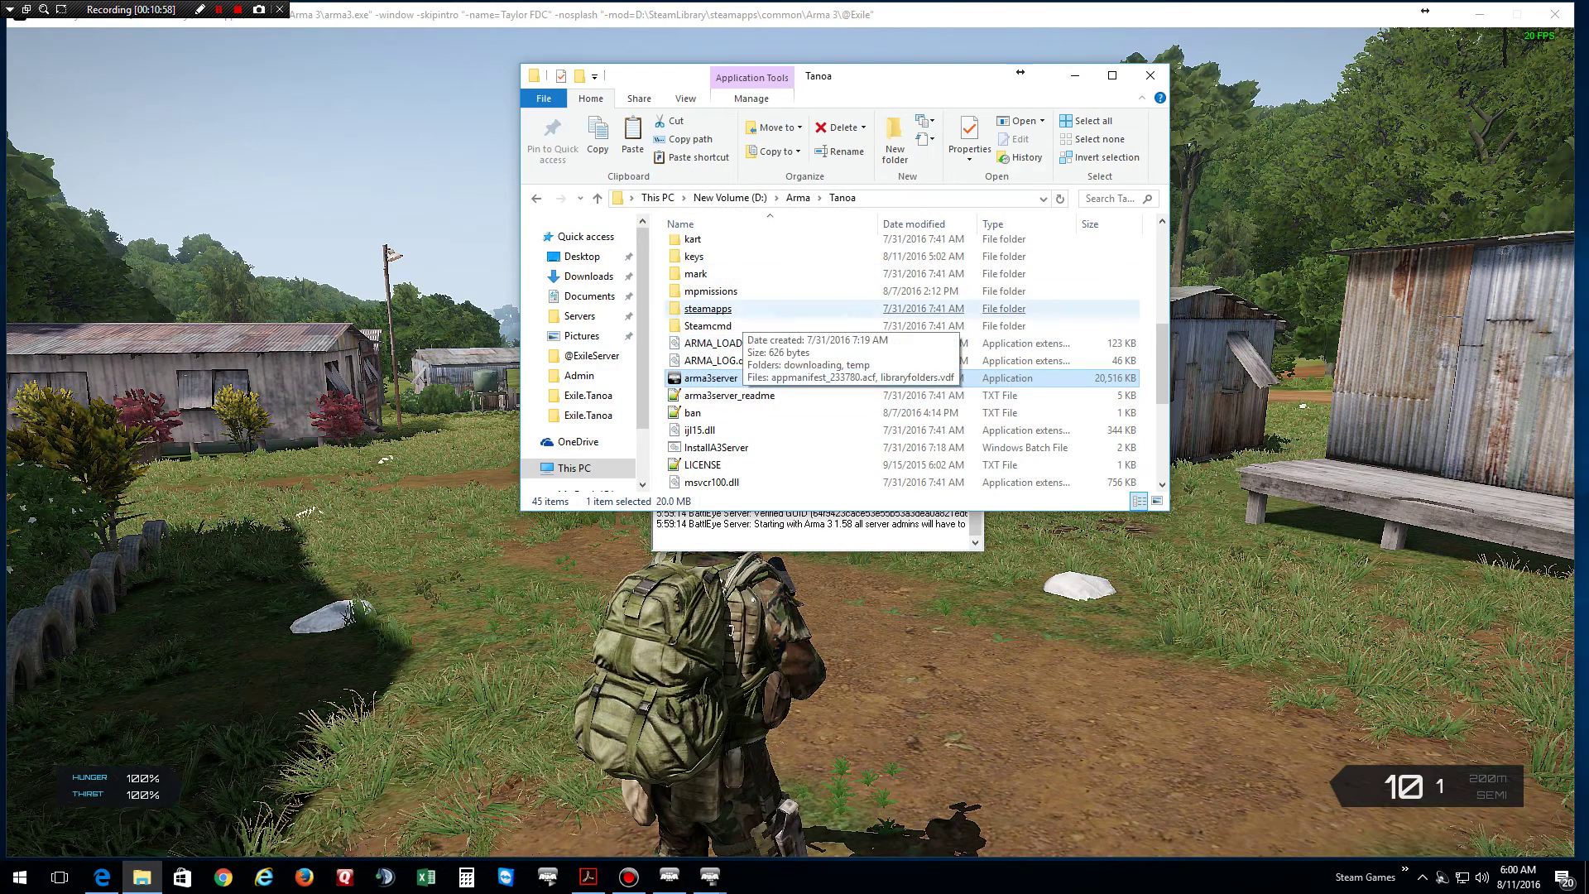
scroll(870, 373, "up", 5)
left_click(795, 401)
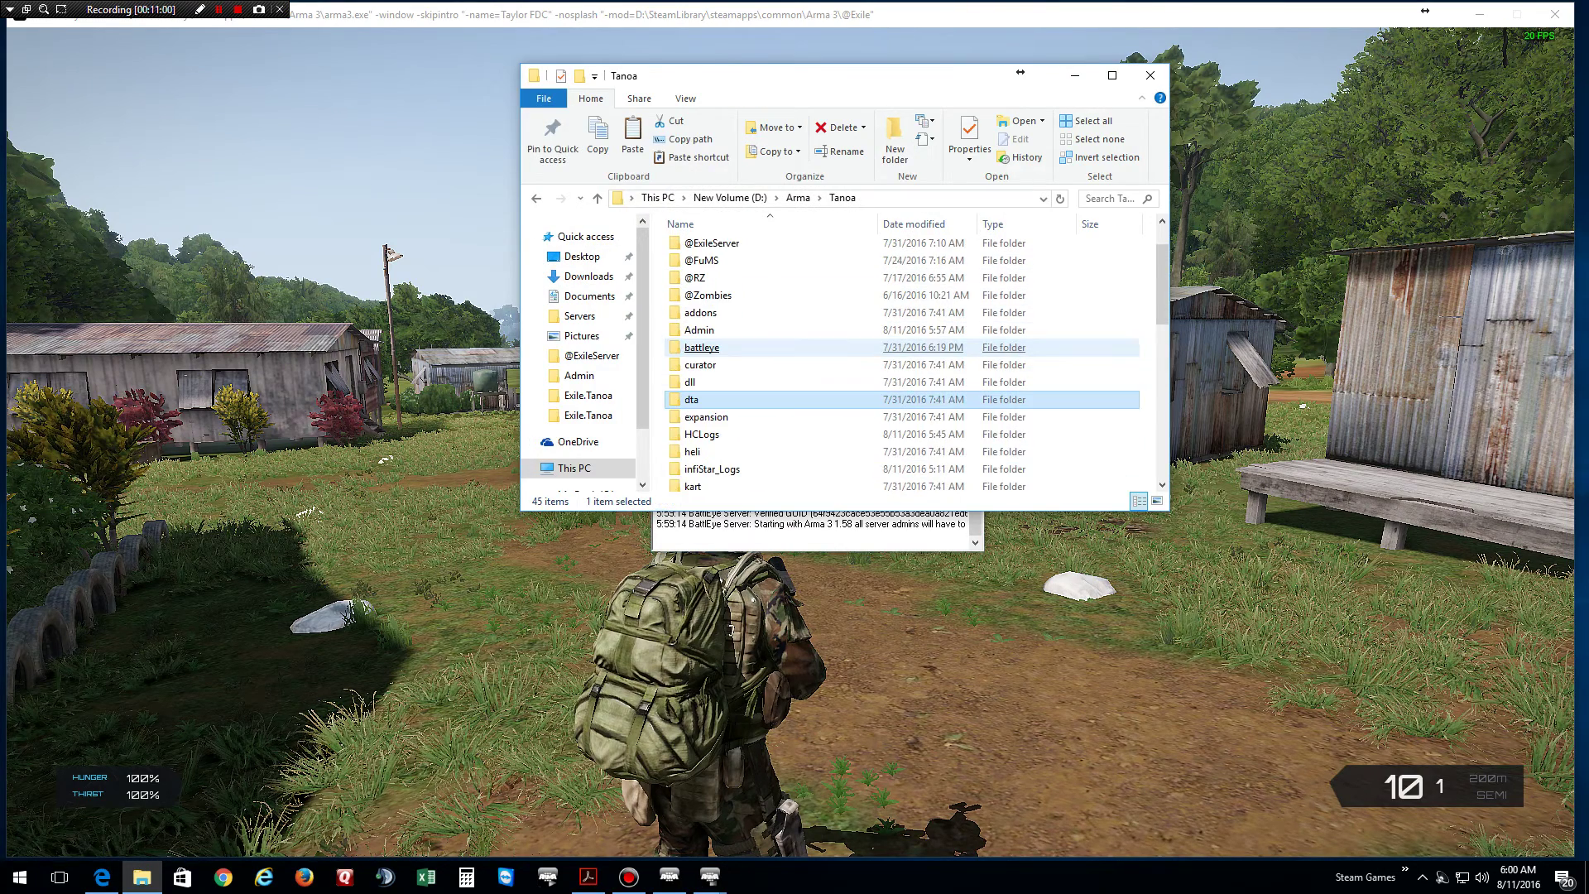
double_click(699, 330)
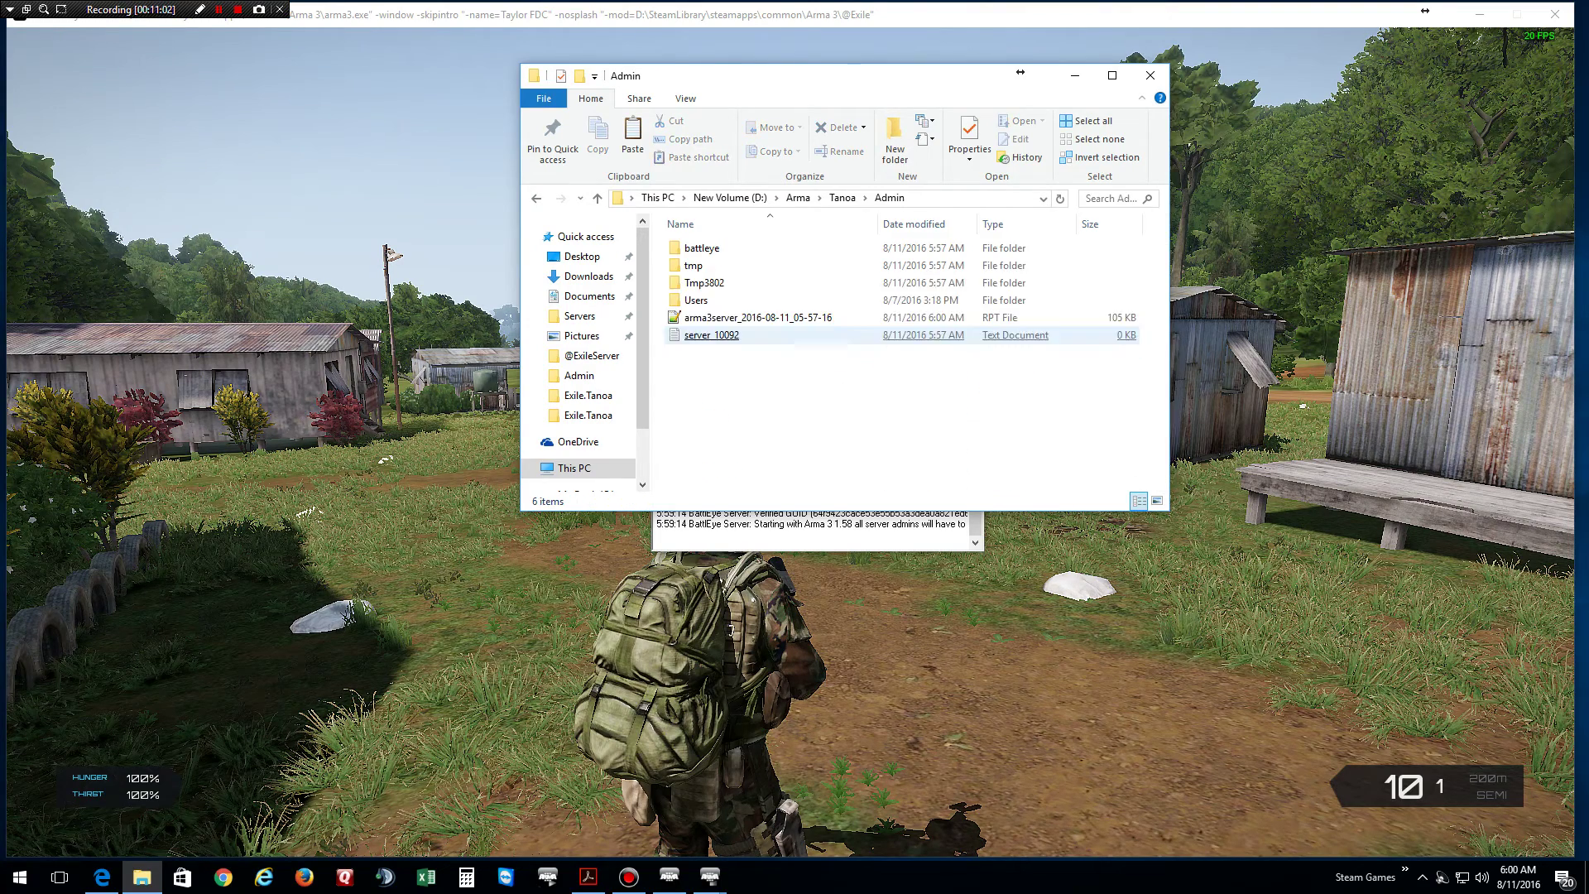
left_click(758, 316)
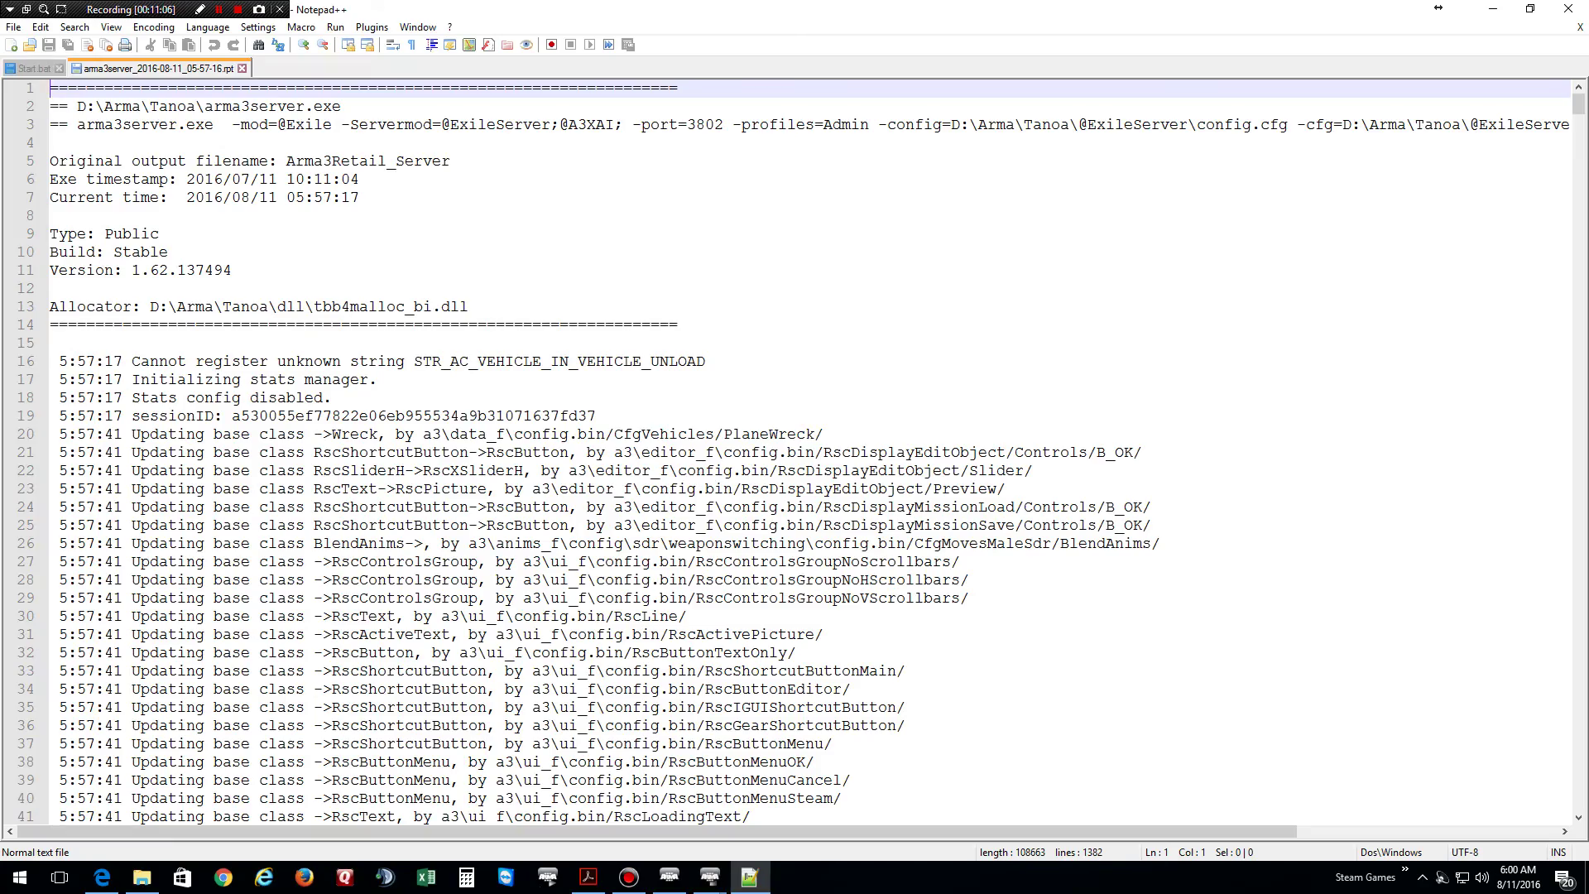
left_click_drag(1578, 94, 1579, 497)
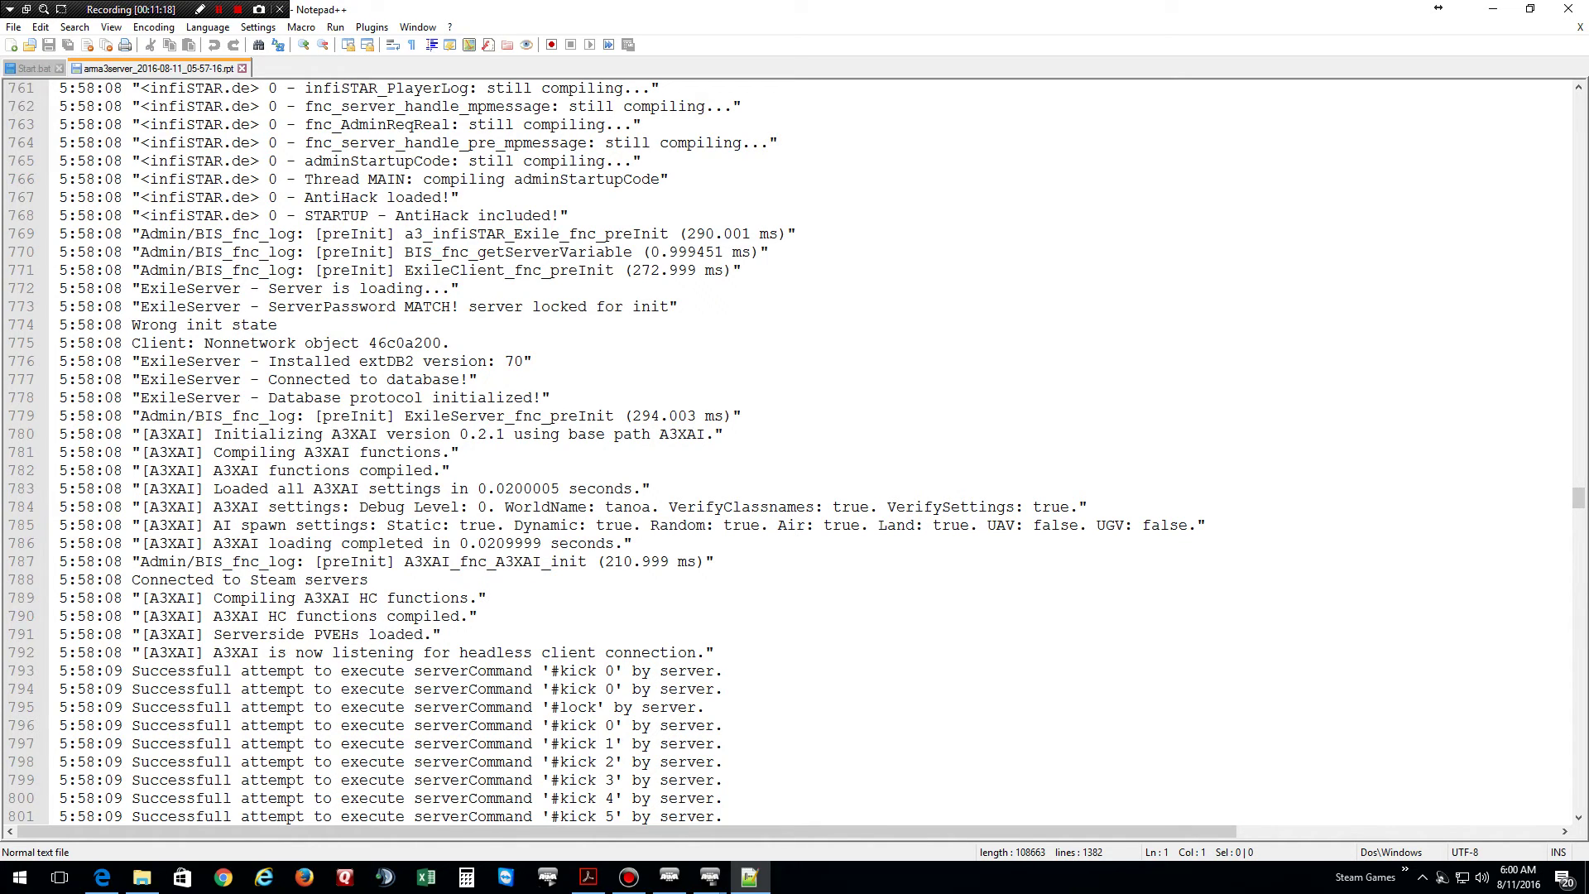
Move the server RPT log to the A3XAI headless client login messages around line 1160
mouse_move(60, 433)
left_mouse_down()
mouse_move(715, 653)
mouse_move(724, 671)
left_mouse_up()
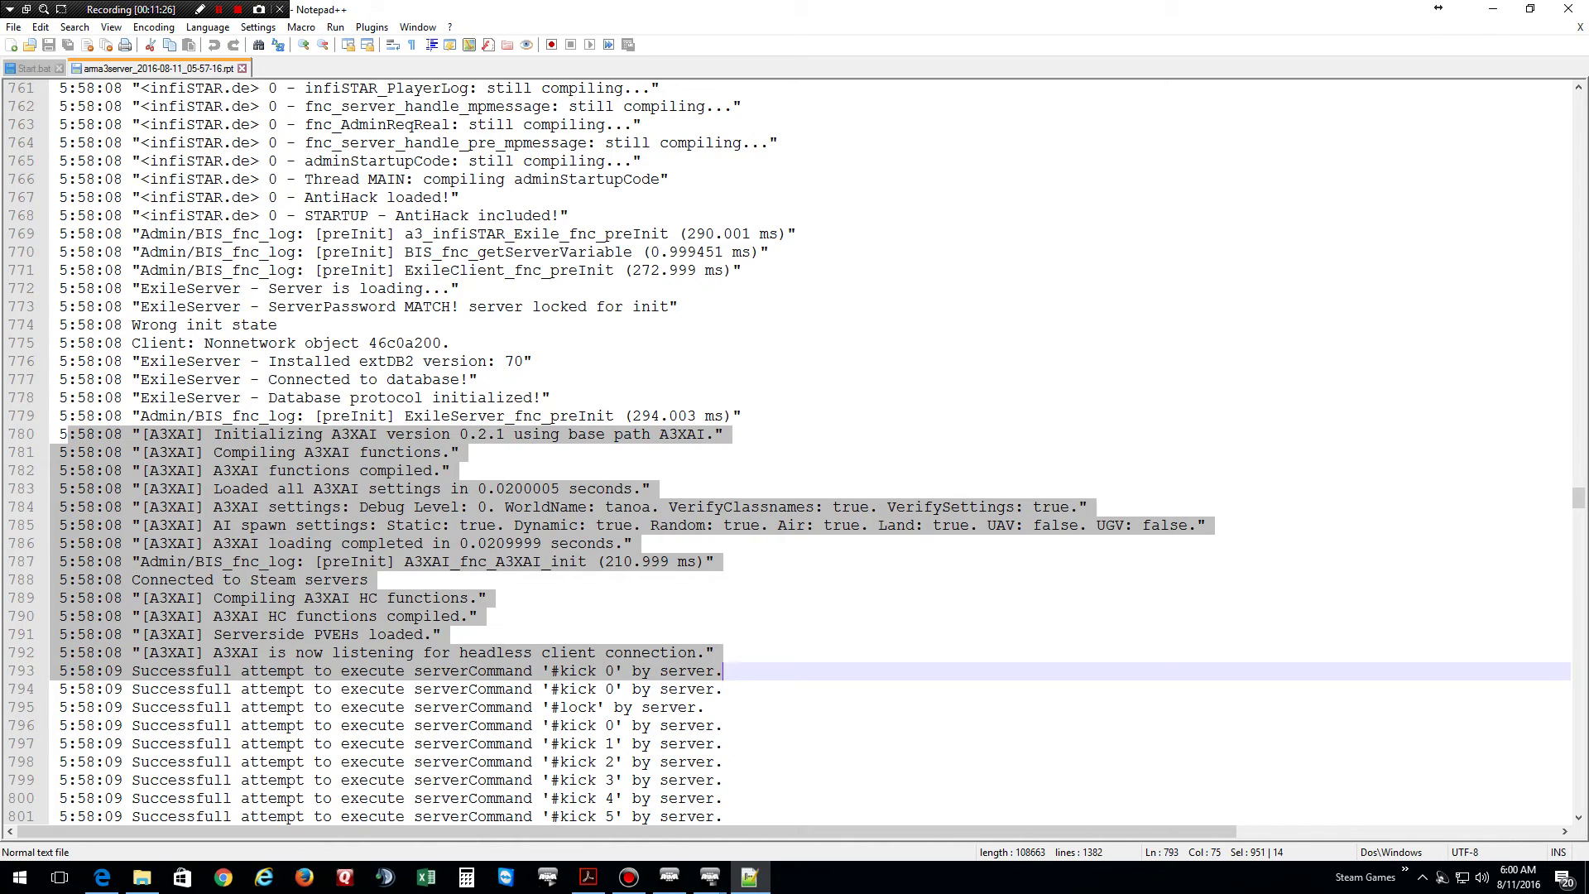
scroll(794, 497, "down", 8)
scroll(795, 497, "down", 10)
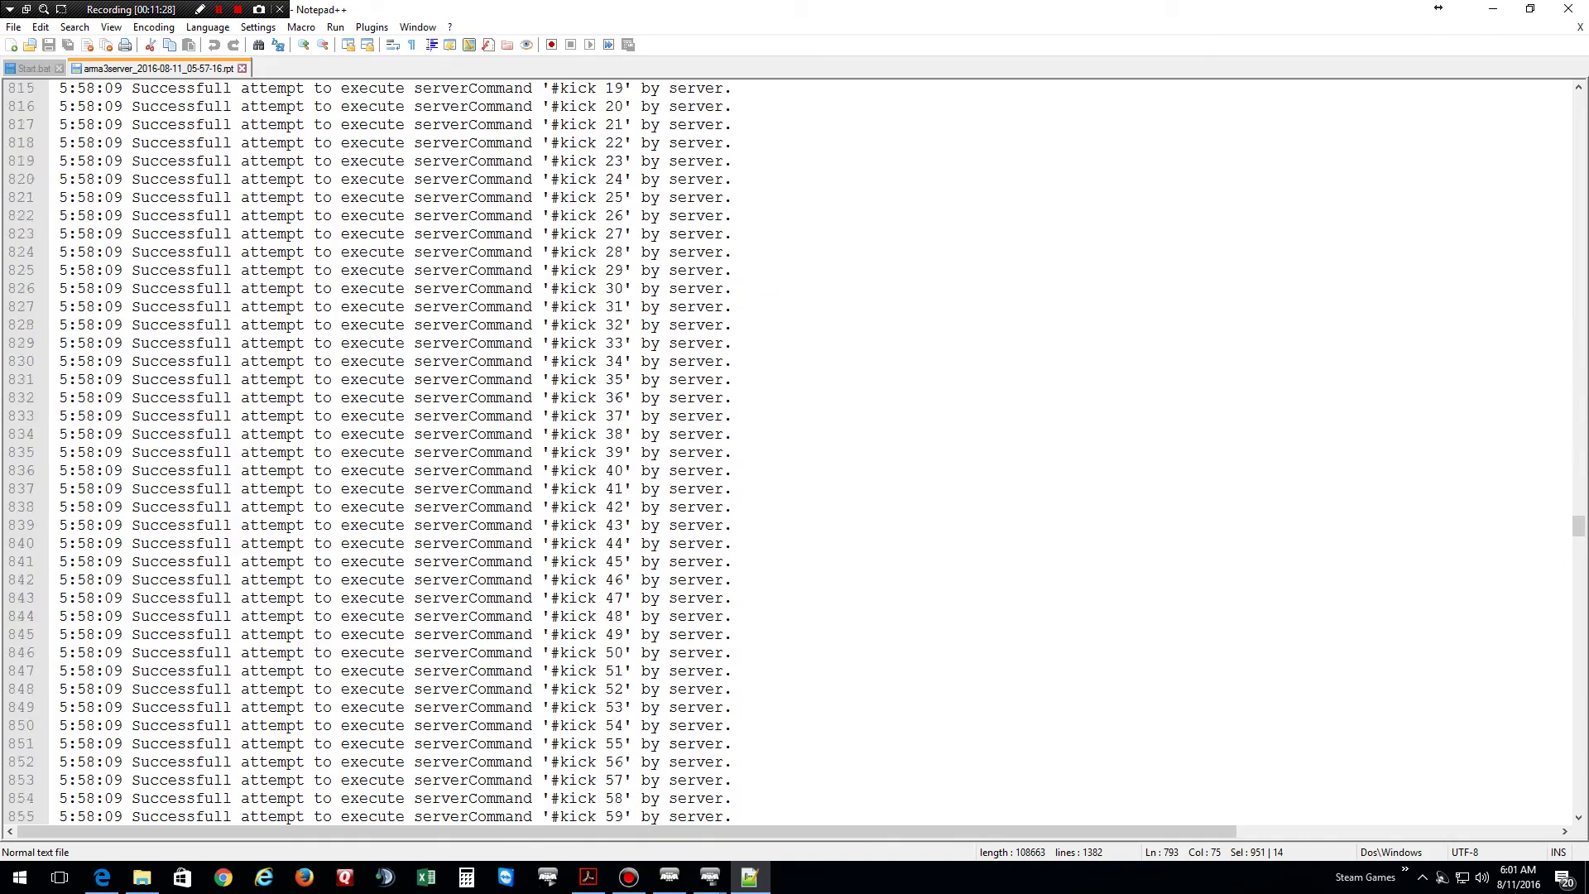
scroll(794, 497, "down", 10)
scroll(795, 497, "down", 12)
scroll(796, 496, "down", 3)
scroll(795, 498, "down", 3)
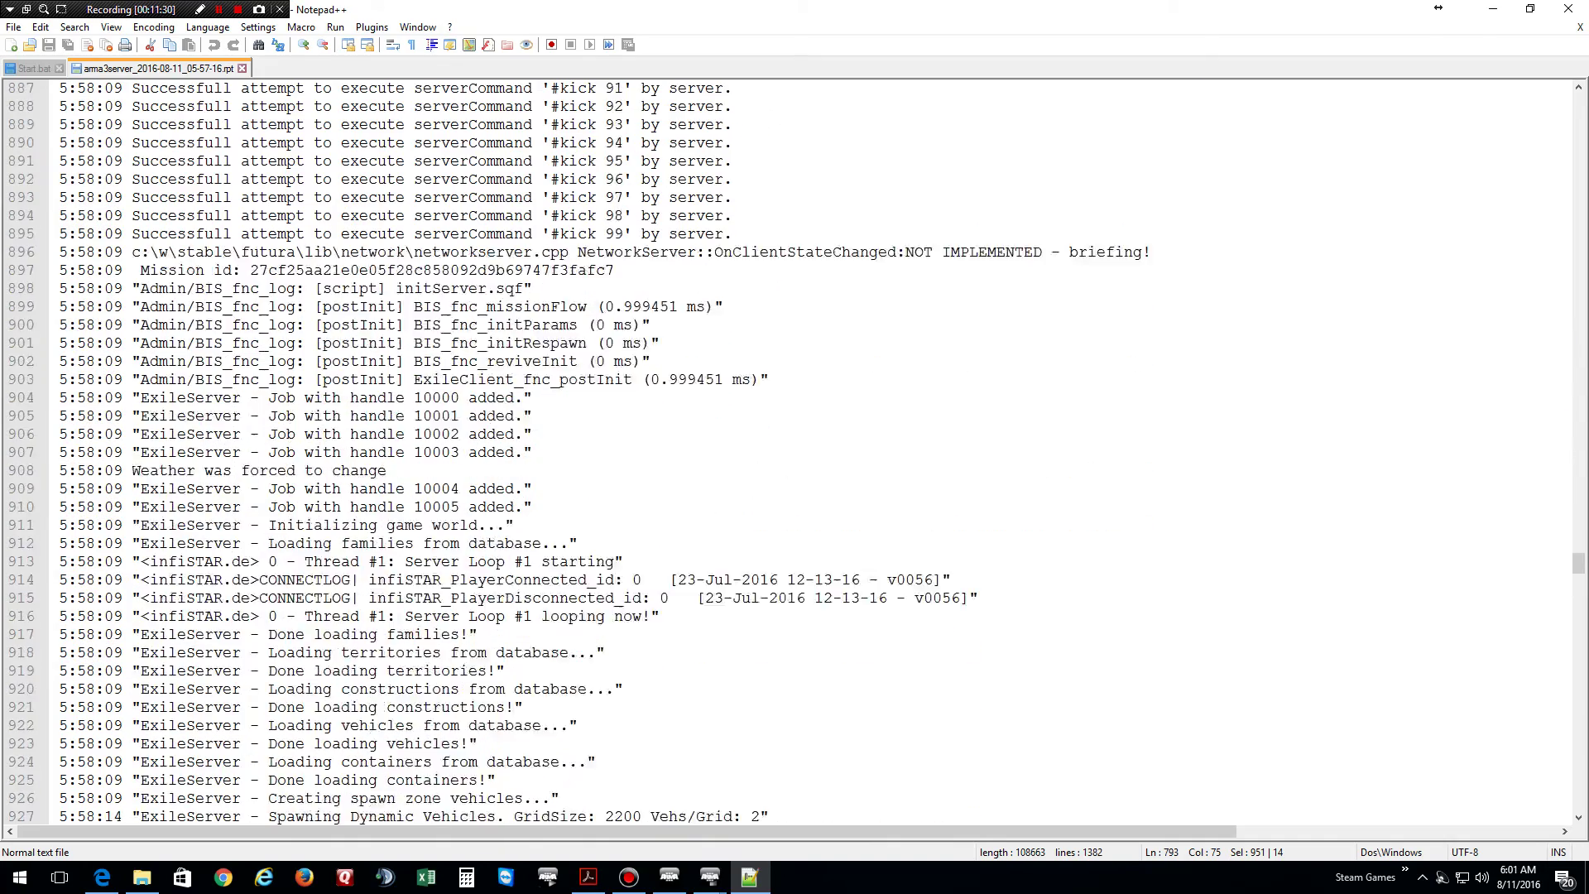
scroll(795, 497, "down", 3)
scroll(795, 497, "down", 3)
scroll(795, 497, "down", 3)
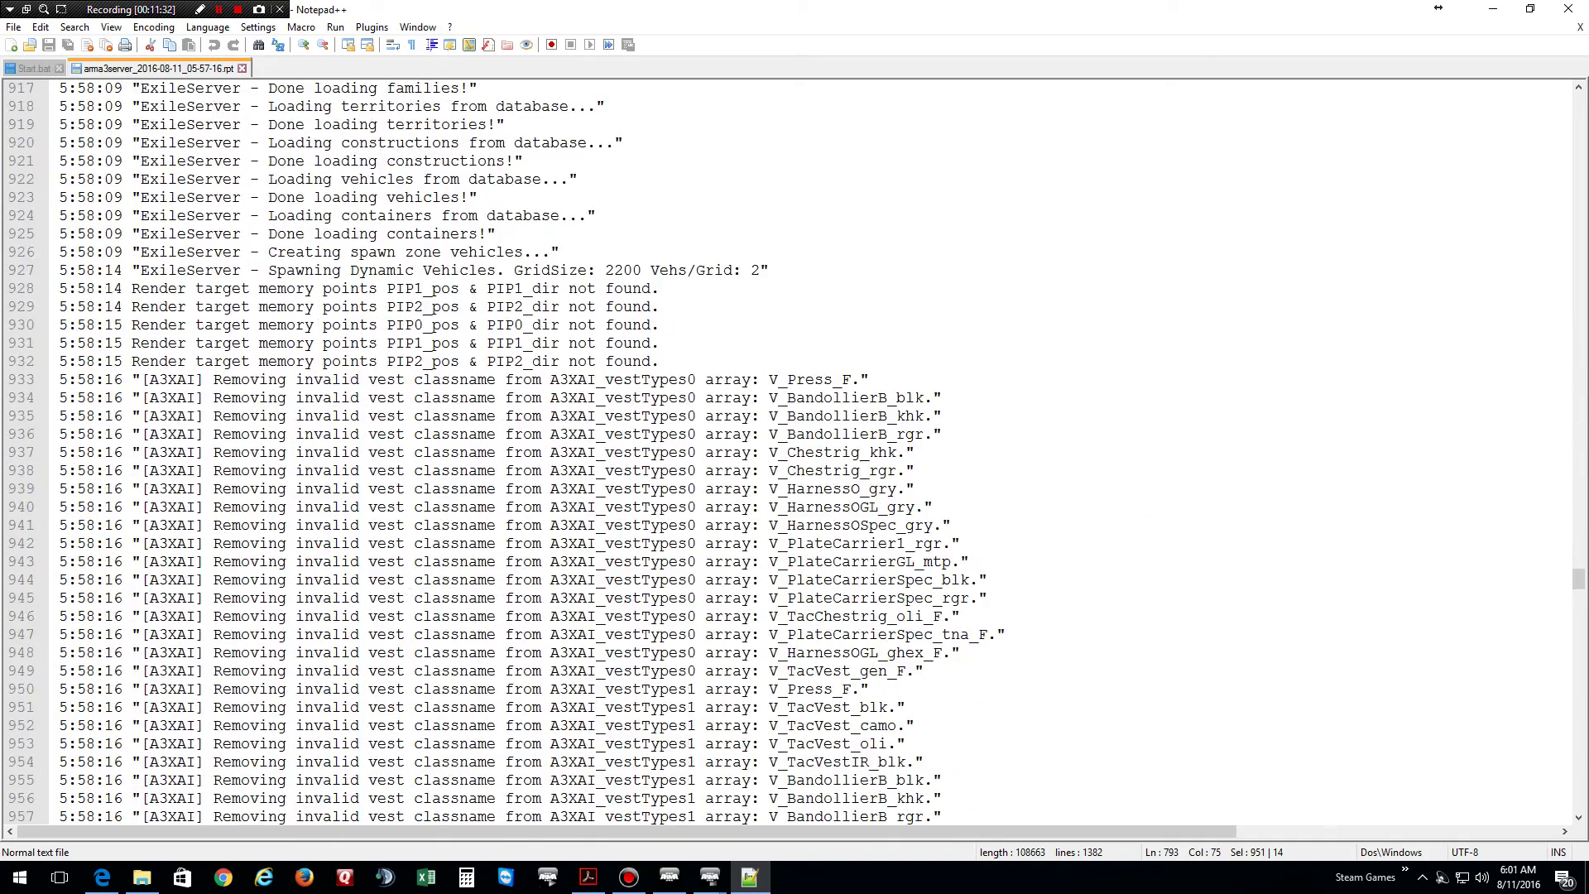
scroll(795, 498, "down", 8)
scroll(794, 497, "down", 8)
scroll(795, 496, "down", 8)
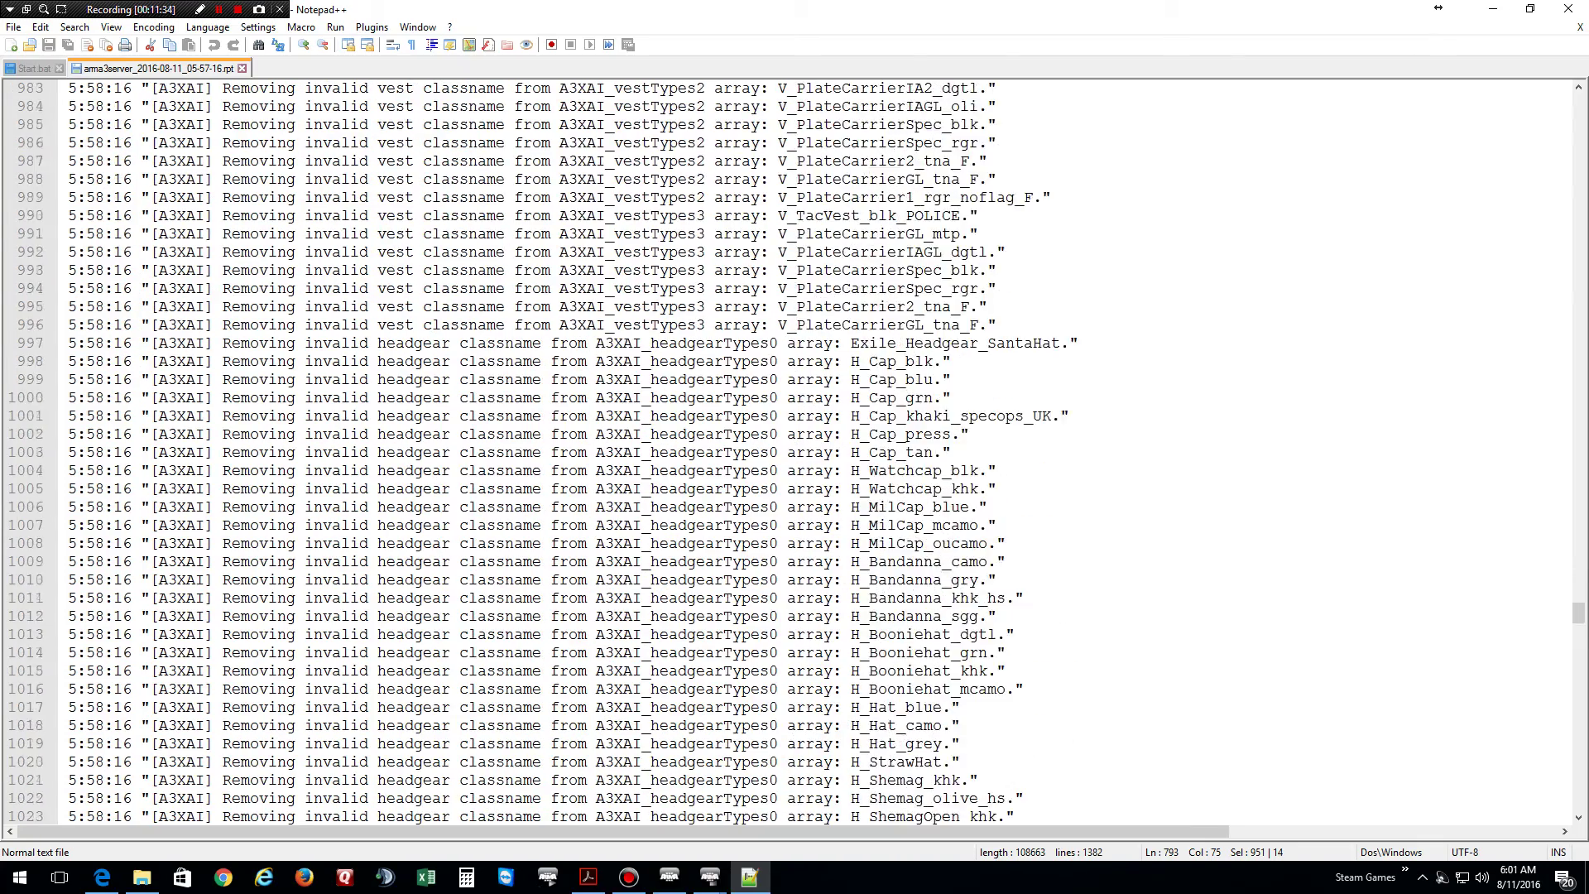
scroll(796, 497, "down", 8)
scroll(796, 497, "down", 8)
scroll(795, 498, "down", 8)
scroll(795, 496, "down", 8)
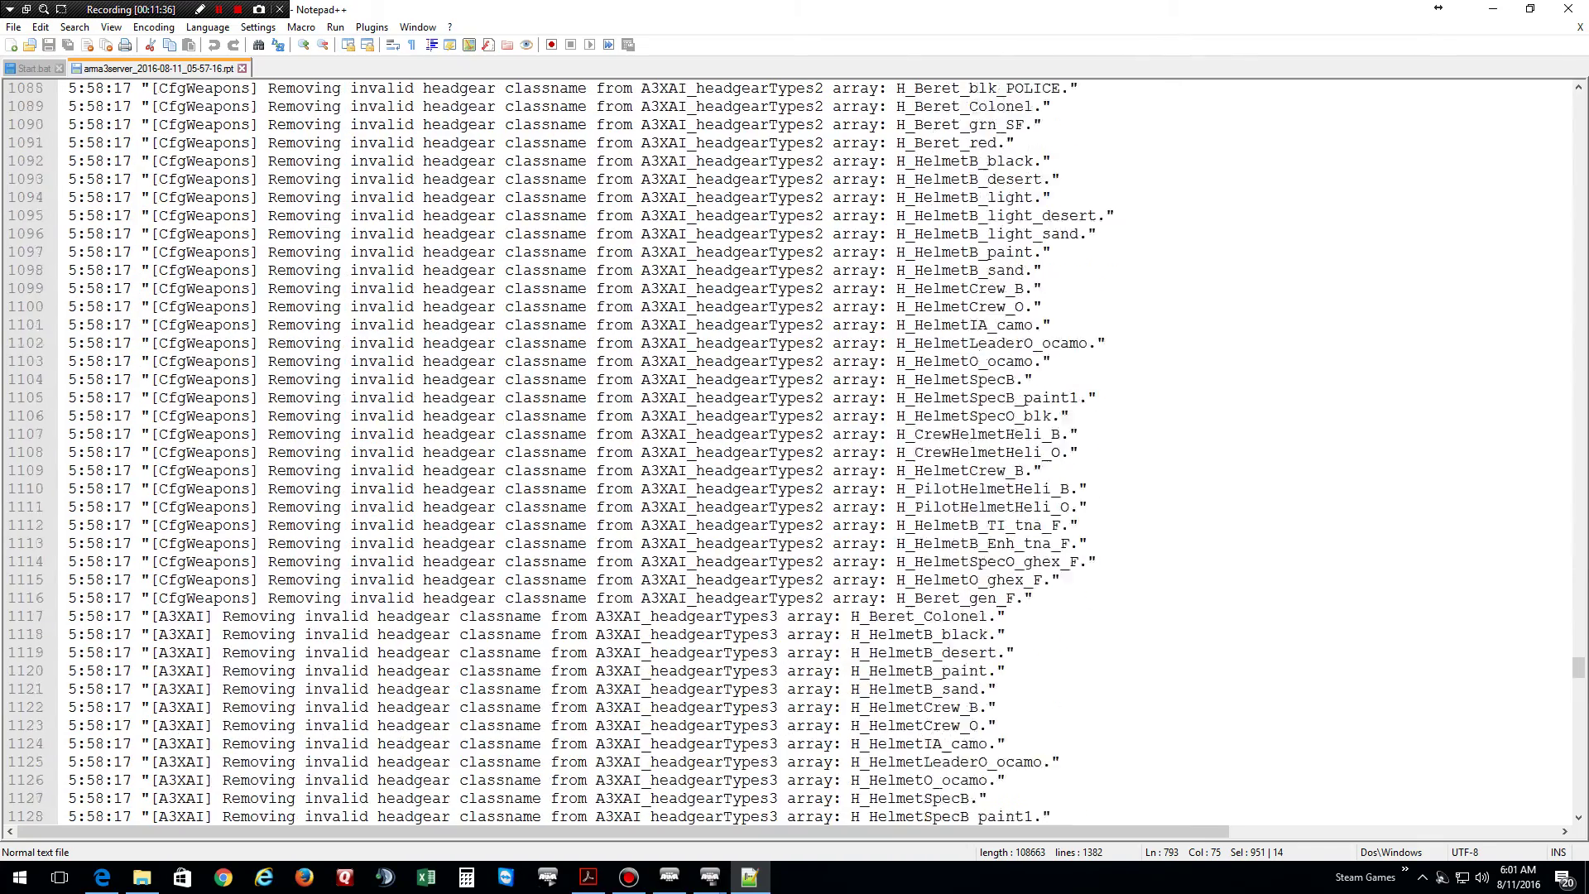
scroll(794, 496, "down", 7)
scroll(796, 497, "down", 3)
scroll(794, 497, "down", 2)
scroll(795, 497, "down", 2)
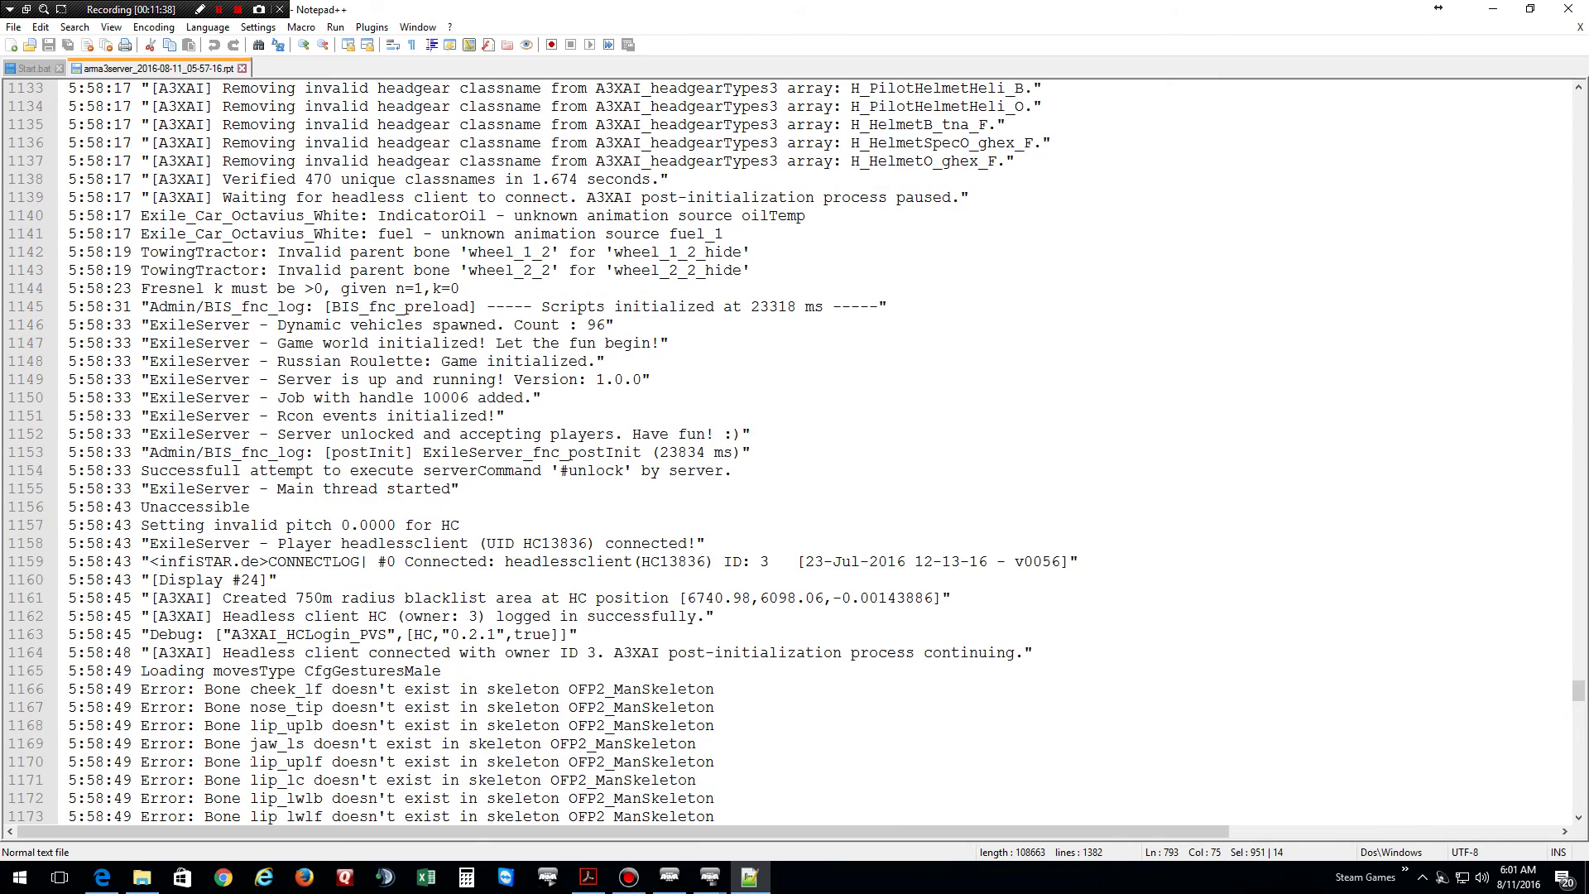
scroll(795, 497, "down", 2)
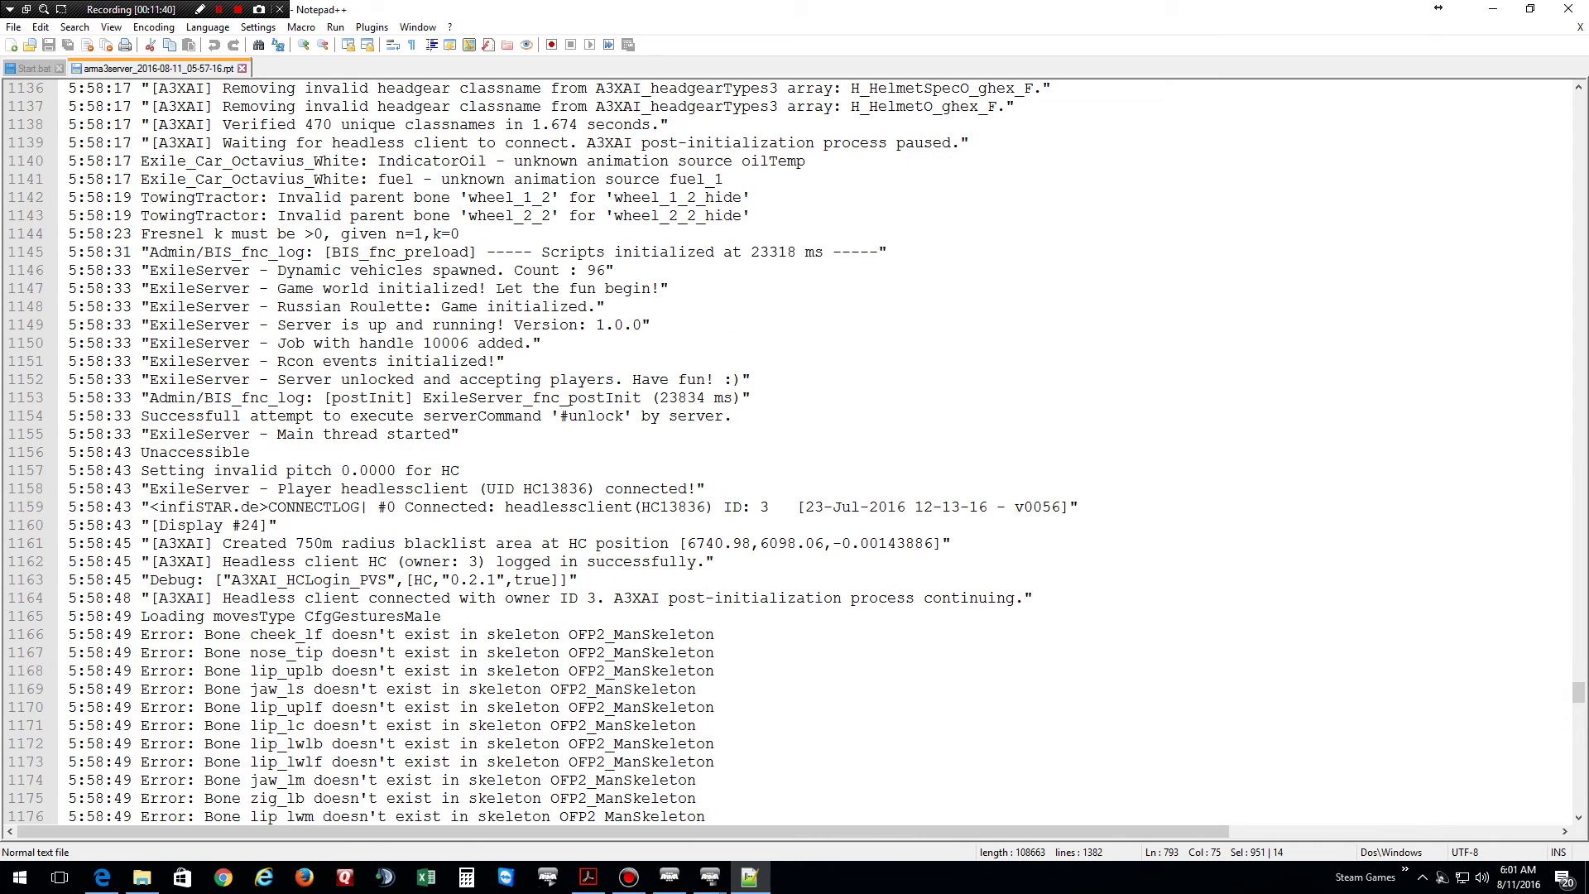
Highlight the HC login lines 1161–1164, then bring the Tanoa Admin log folder forward
left_click_drag(69, 542, 1032, 598)
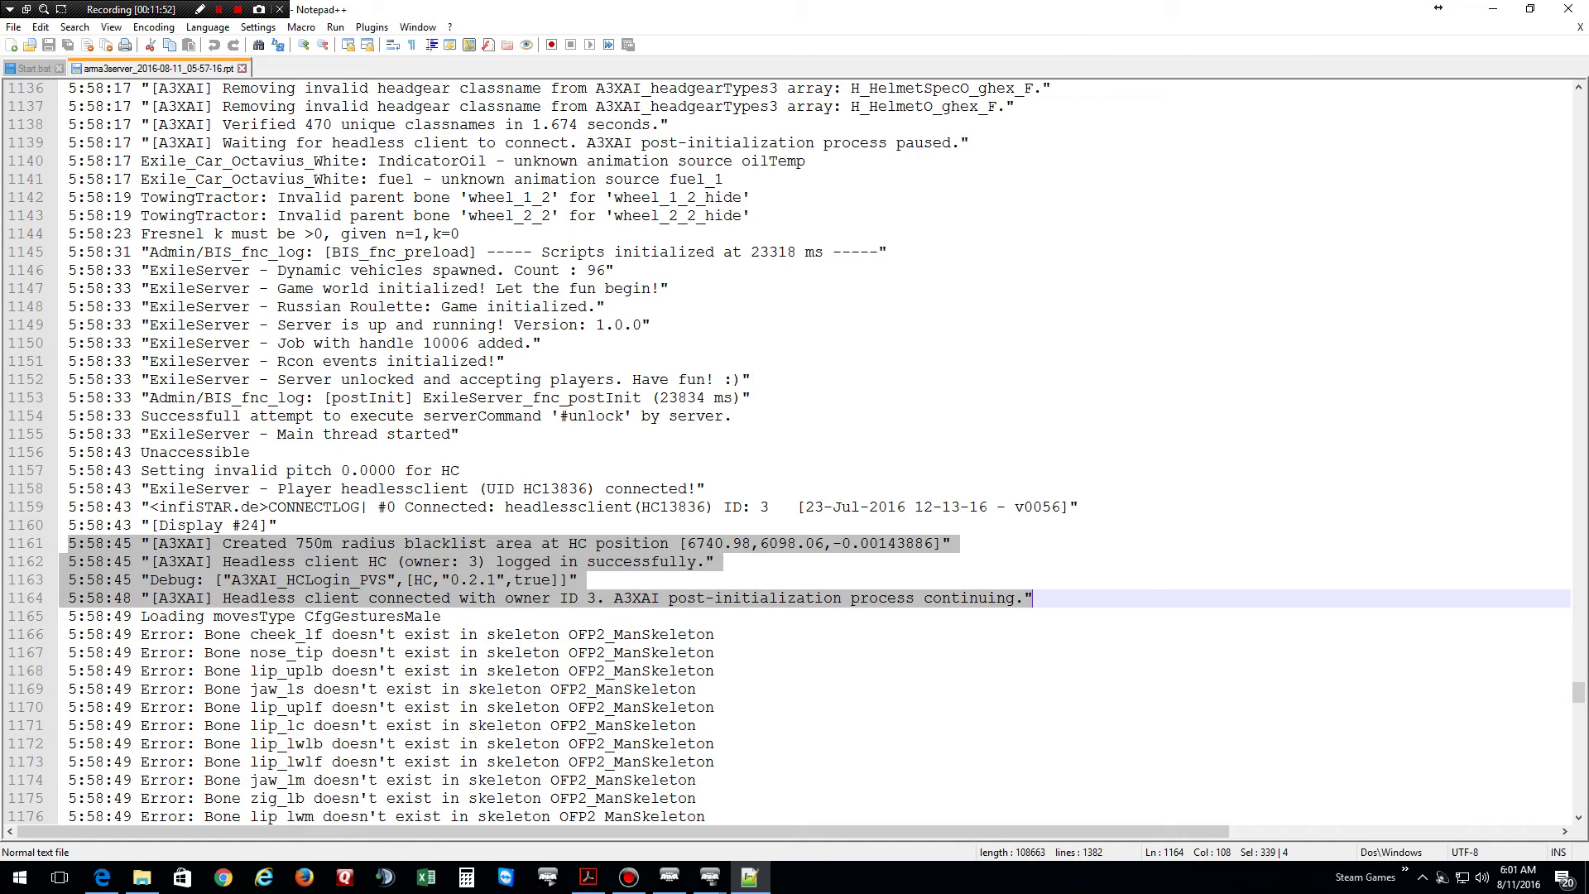
scroll(796, 497, "down", 8)
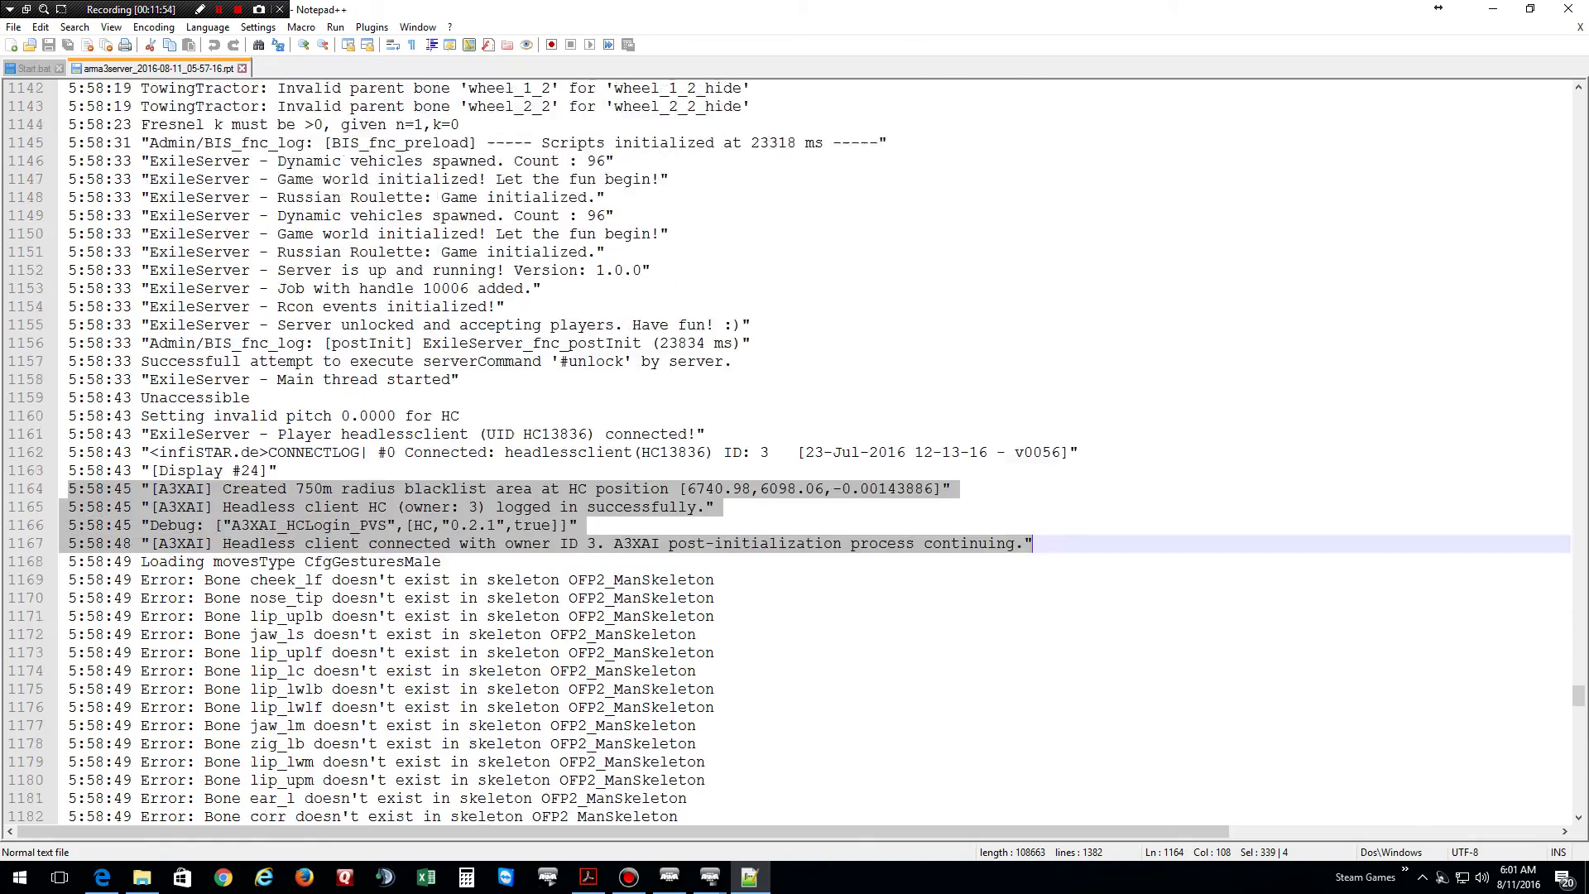
scroll(795, 497, "down", 8)
scroll(795, 497, "down", 8)
scroll(795, 497, "down", 4)
scroll(795, 497, "down", 10)
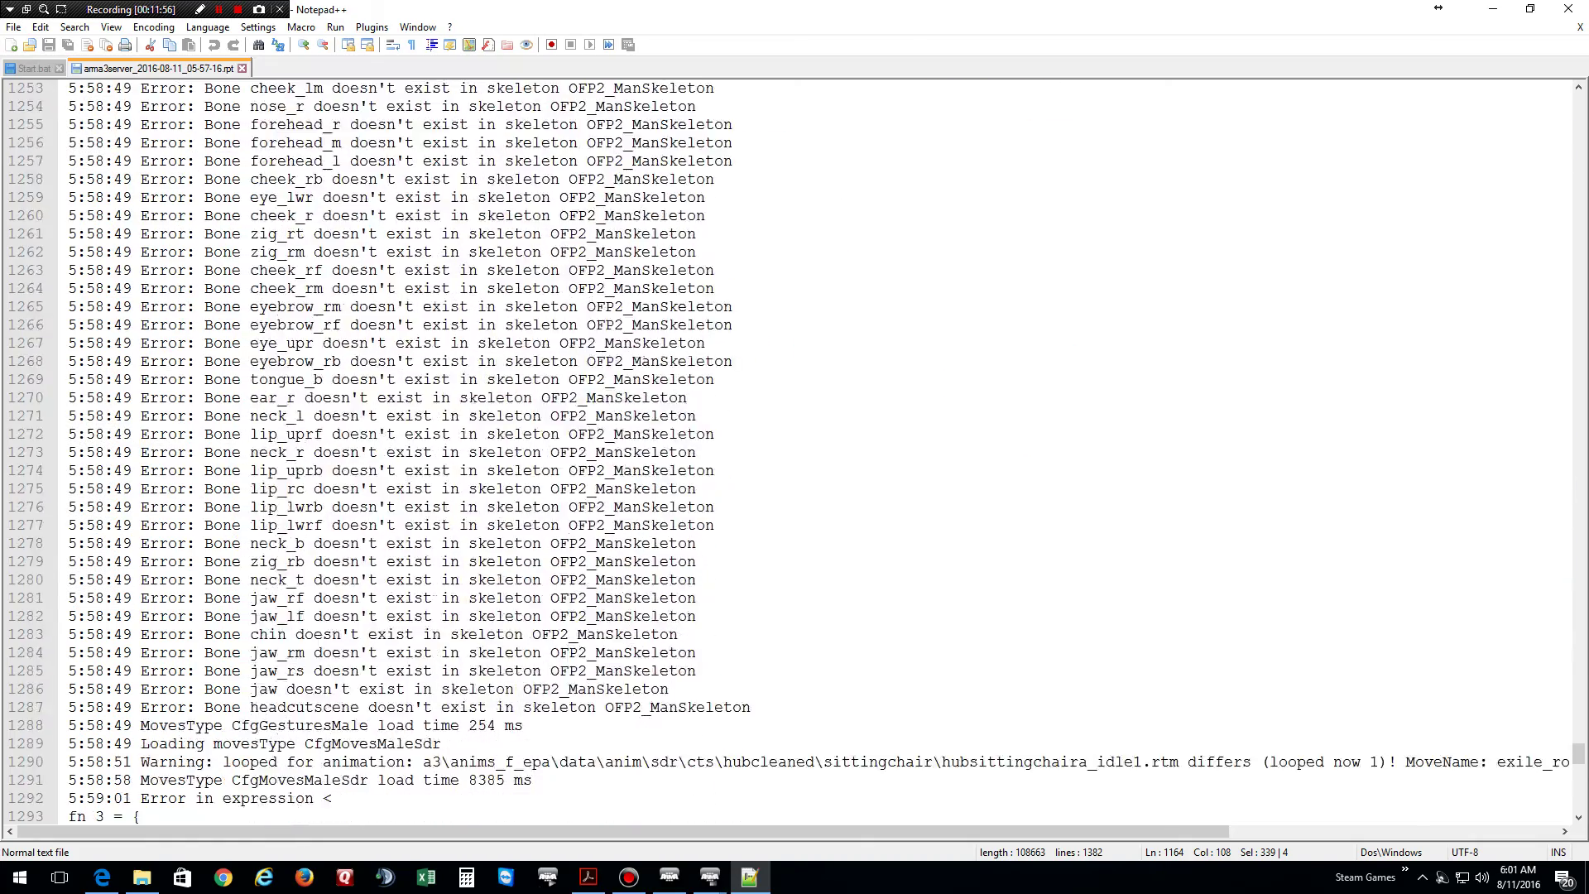
scroll(795, 497, "down", 10)
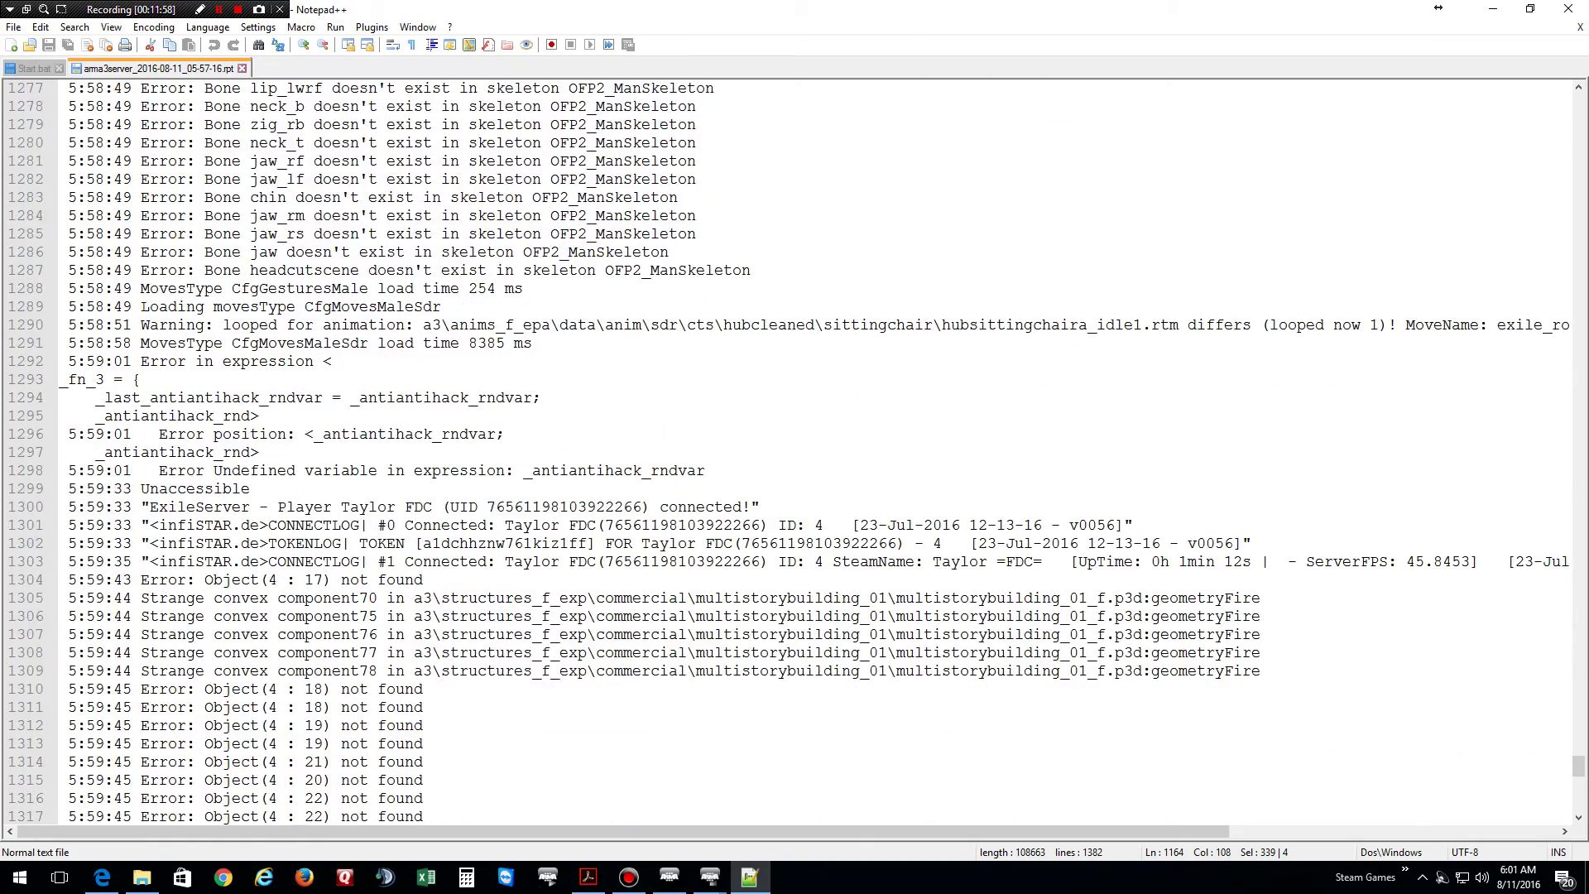
scroll(796, 496, "down", 10)
scroll(795, 497, "down", 3)
scroll(794, 497, "down", 5)
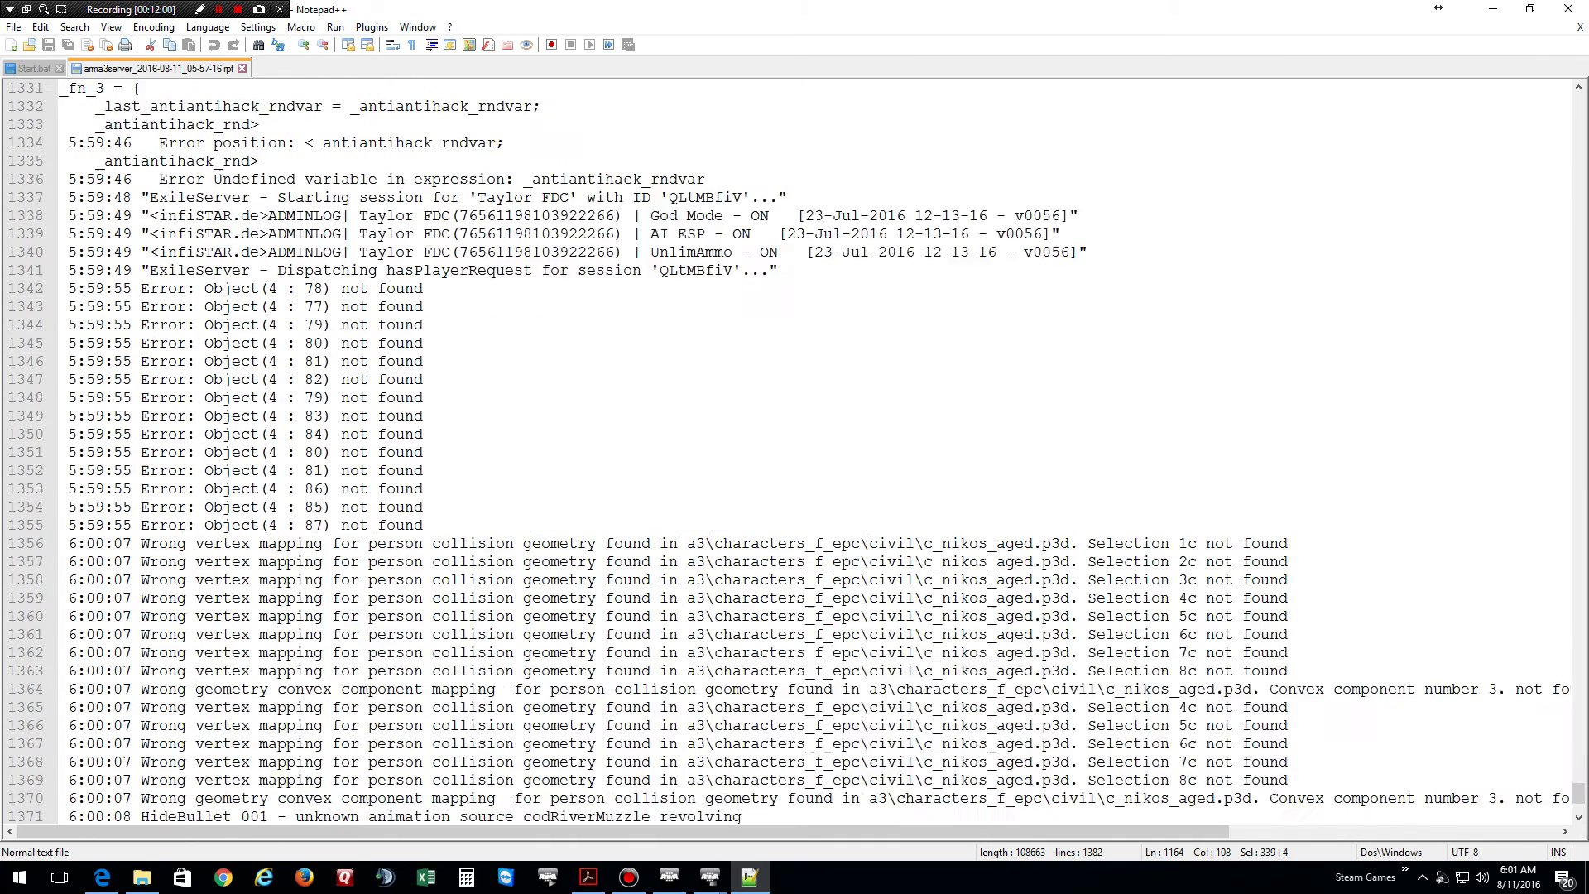
scroll(794, 497, "down", 3)
scroll(796, 497, "down", 2)
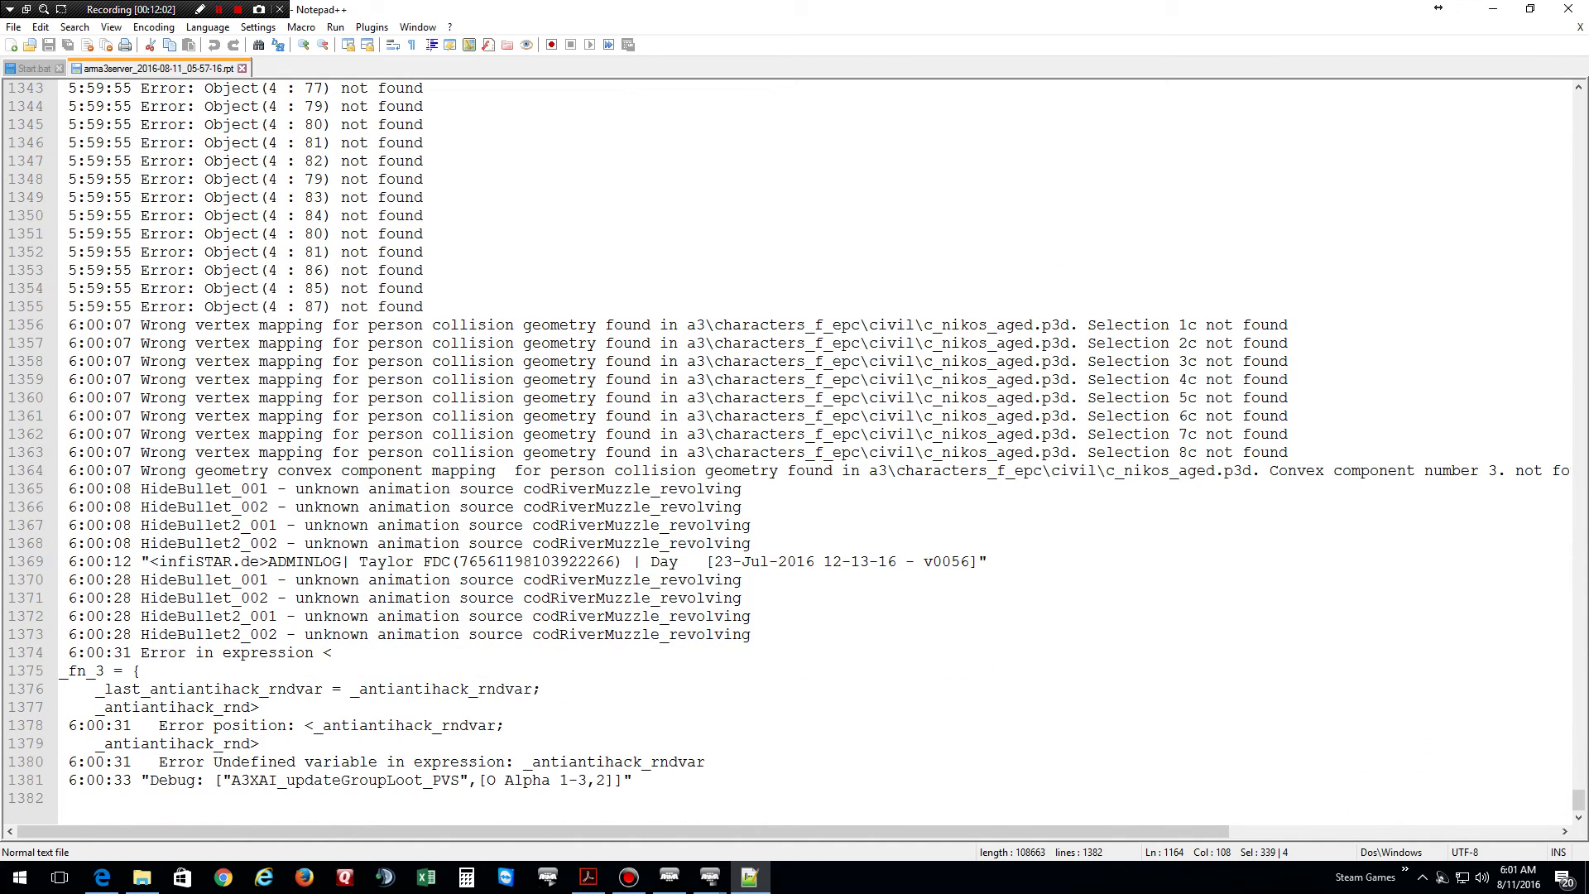
left_click(141, 671)
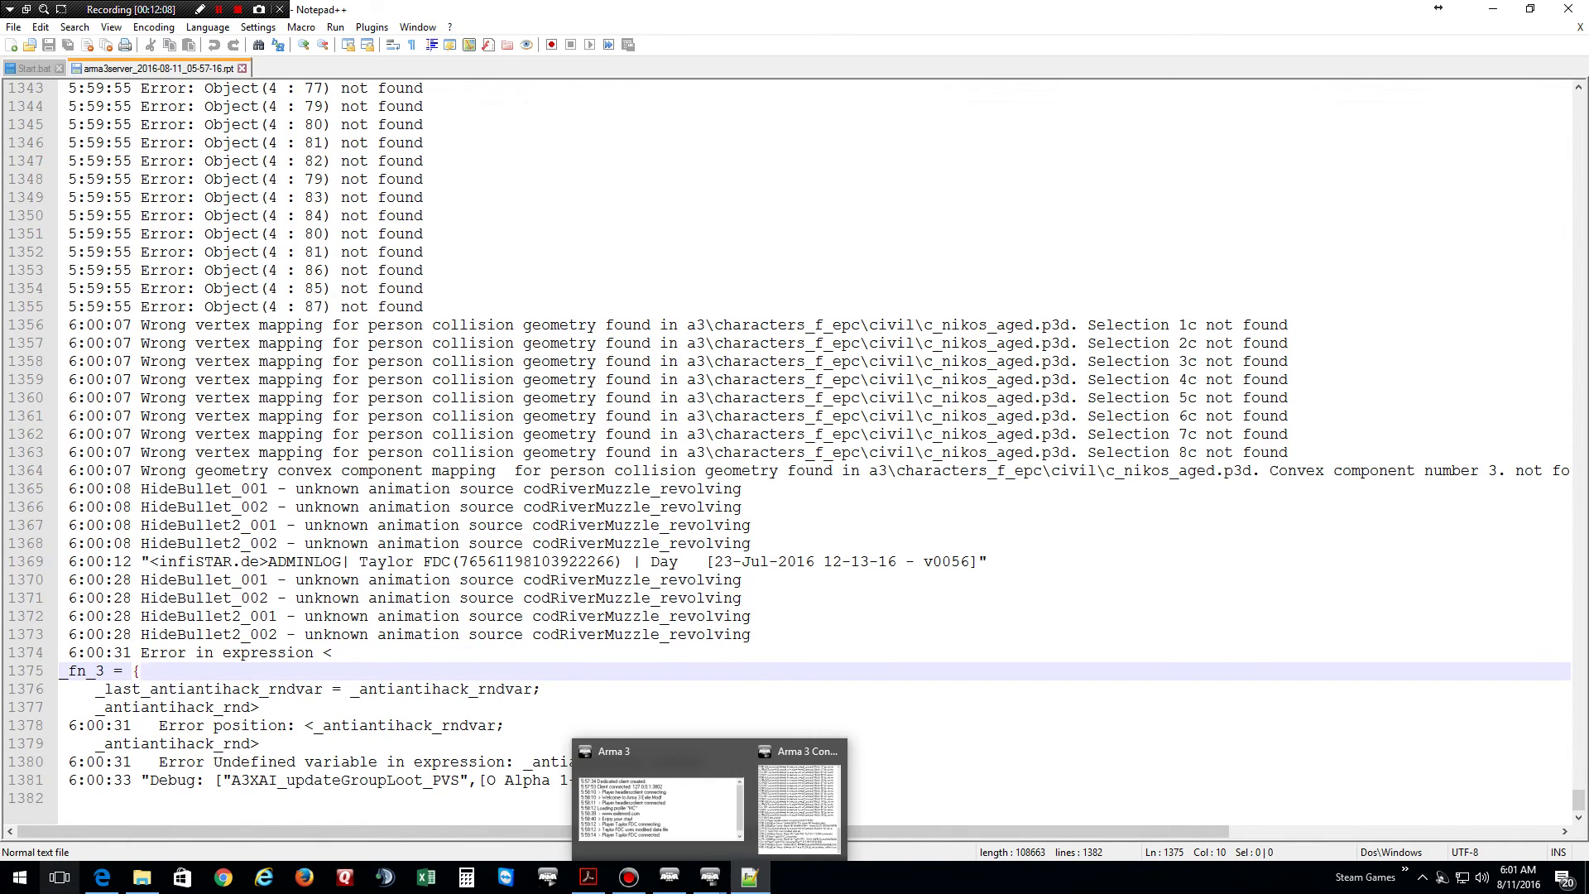
left_click(142, 879)
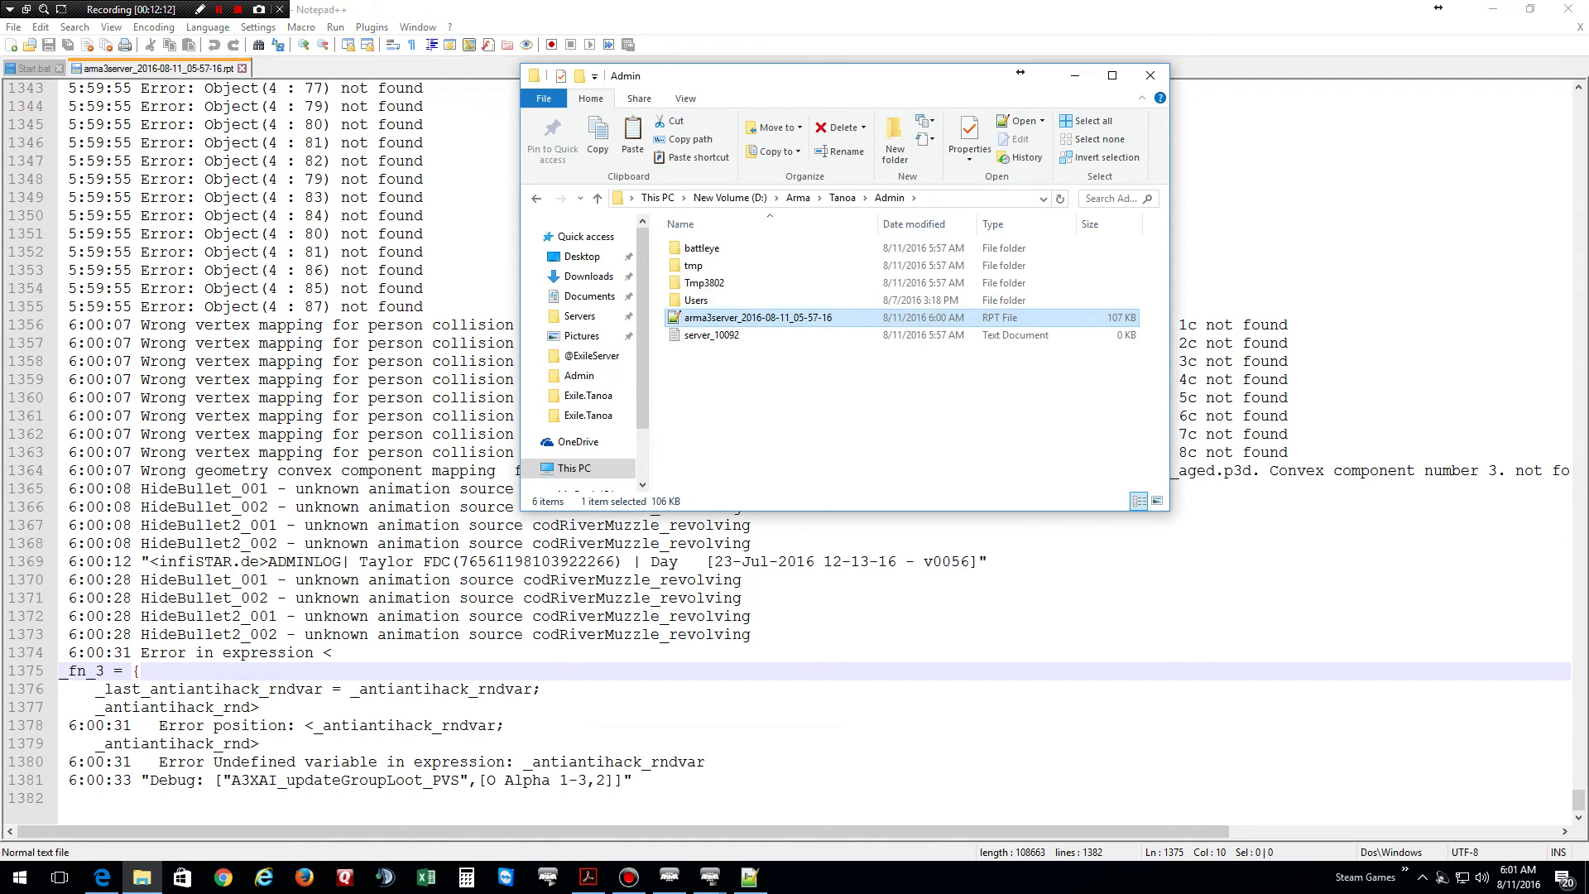
Open the arma3server .rpt log from Tanoa\HCLogs\A3XAI in Notepad++
left_click(795, 635)
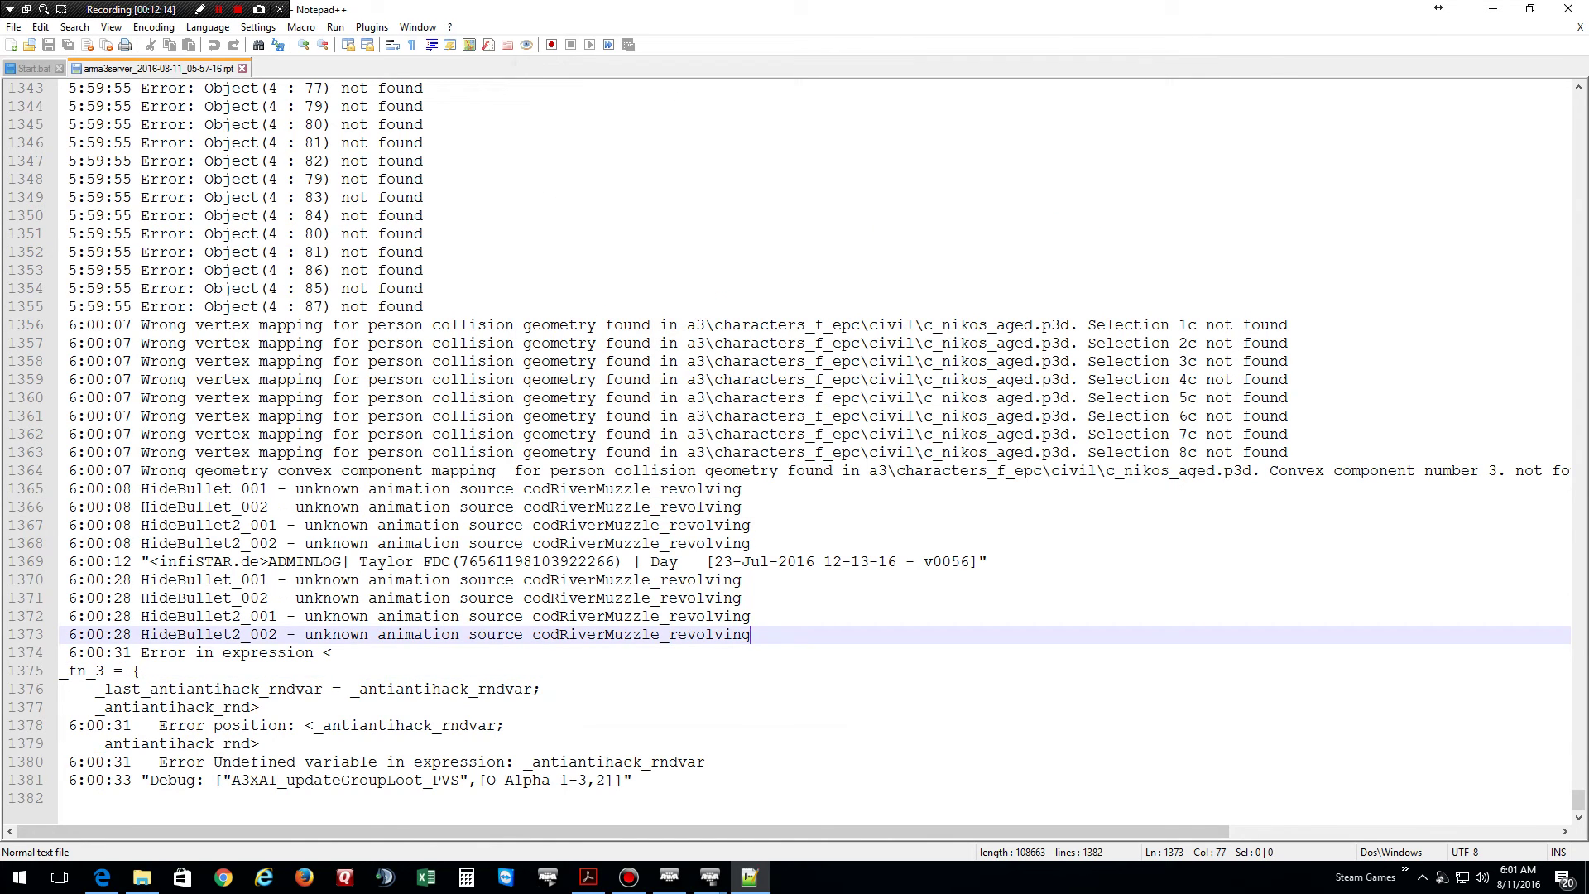
left_click(142, 879)
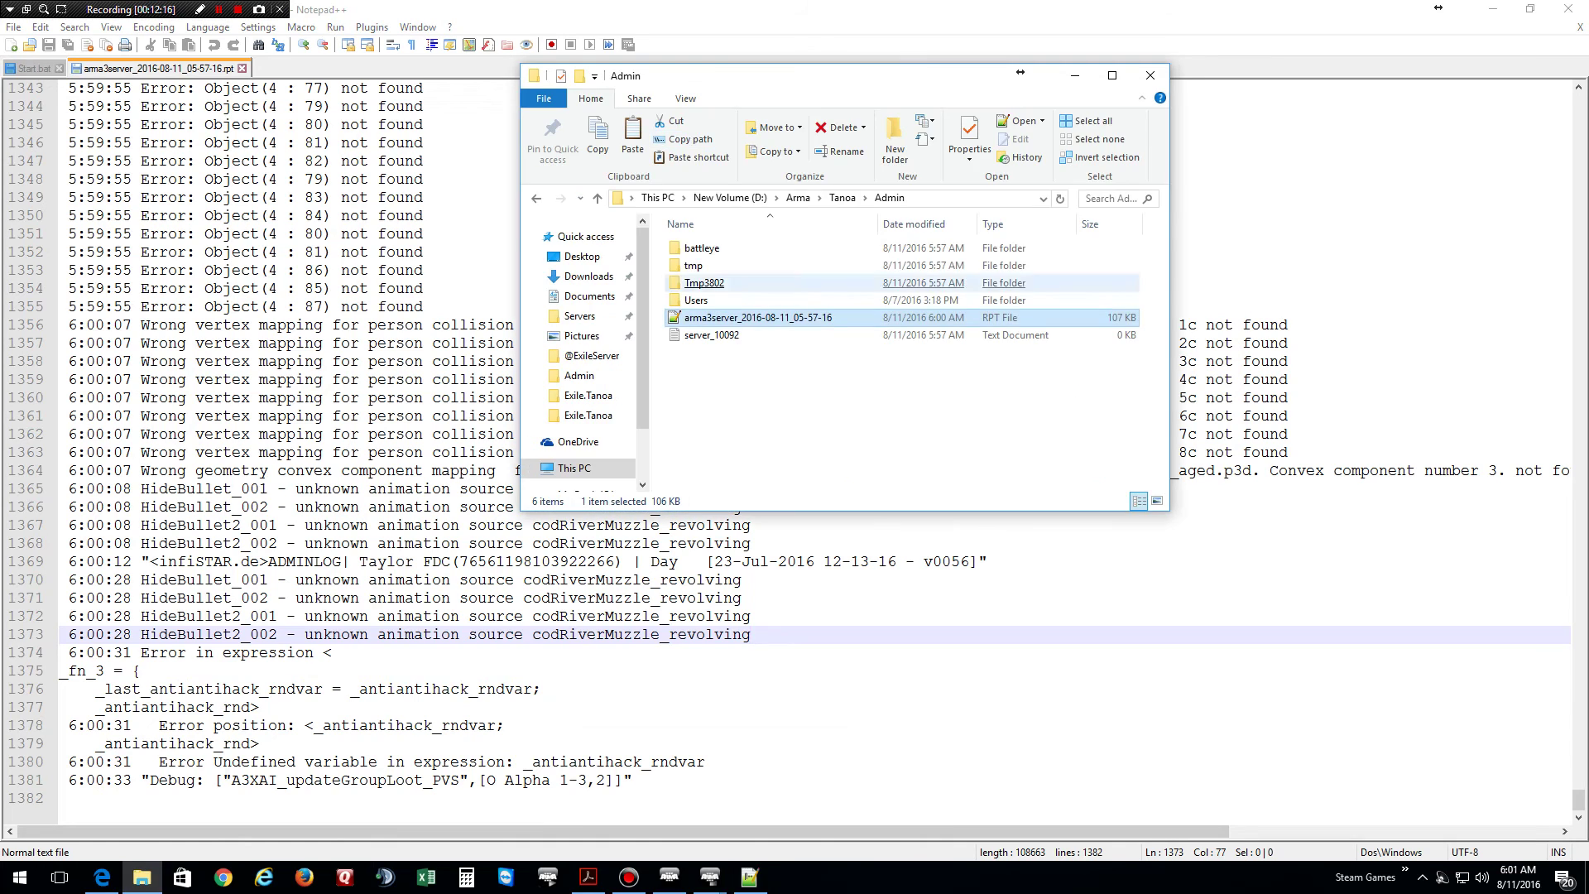
left_click(843, 198)
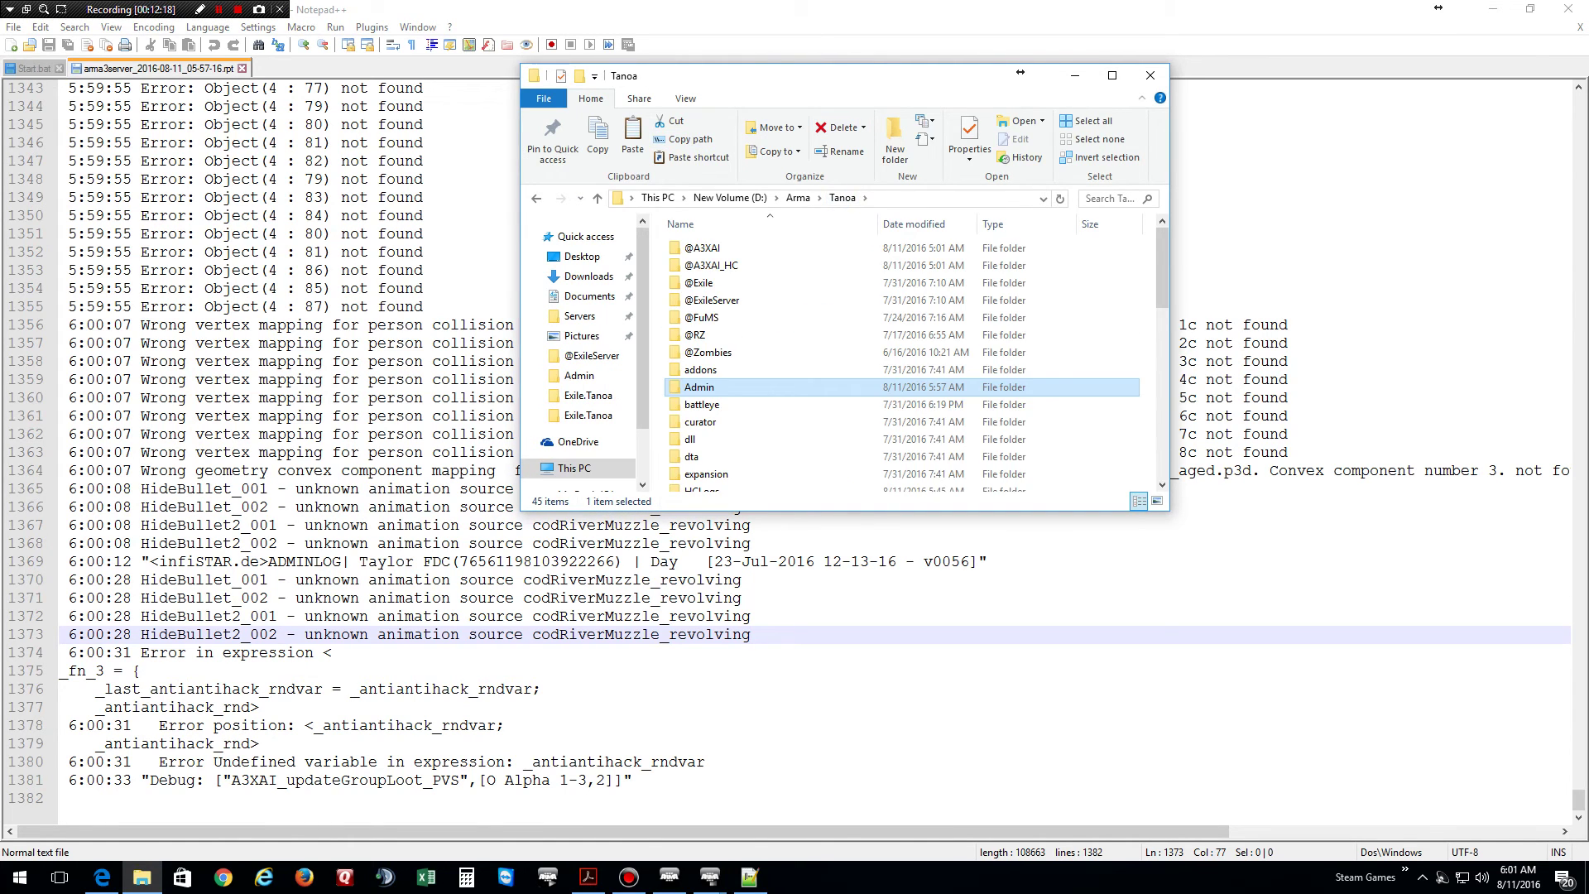
scroll(870, 372, "down", 3)
left_click(702, 290)
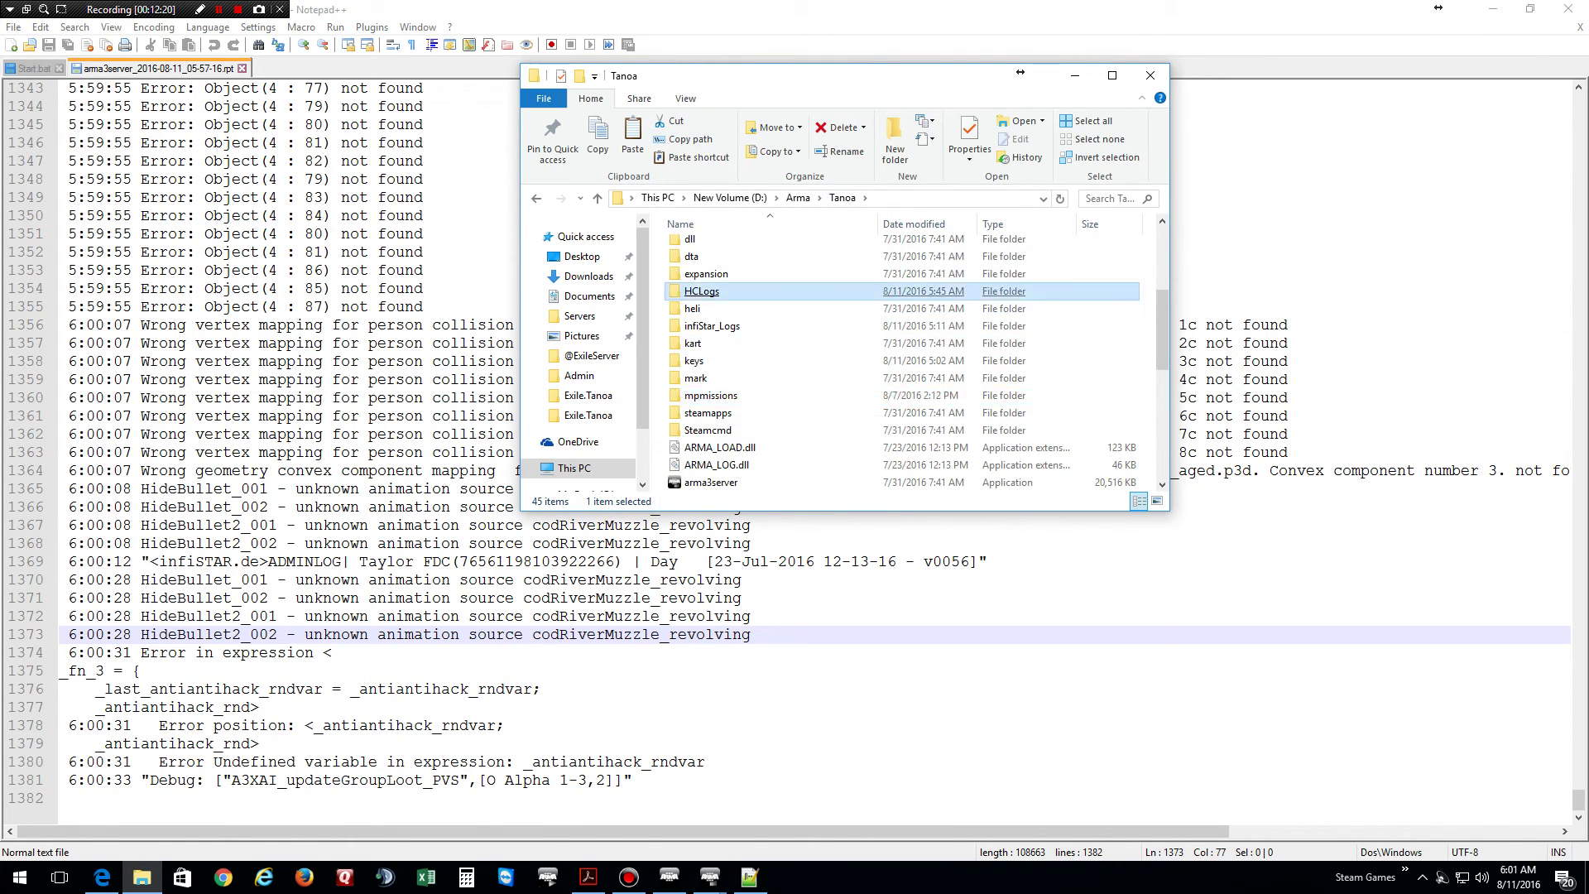
double_click(702, 291)
double_click(698, 248)
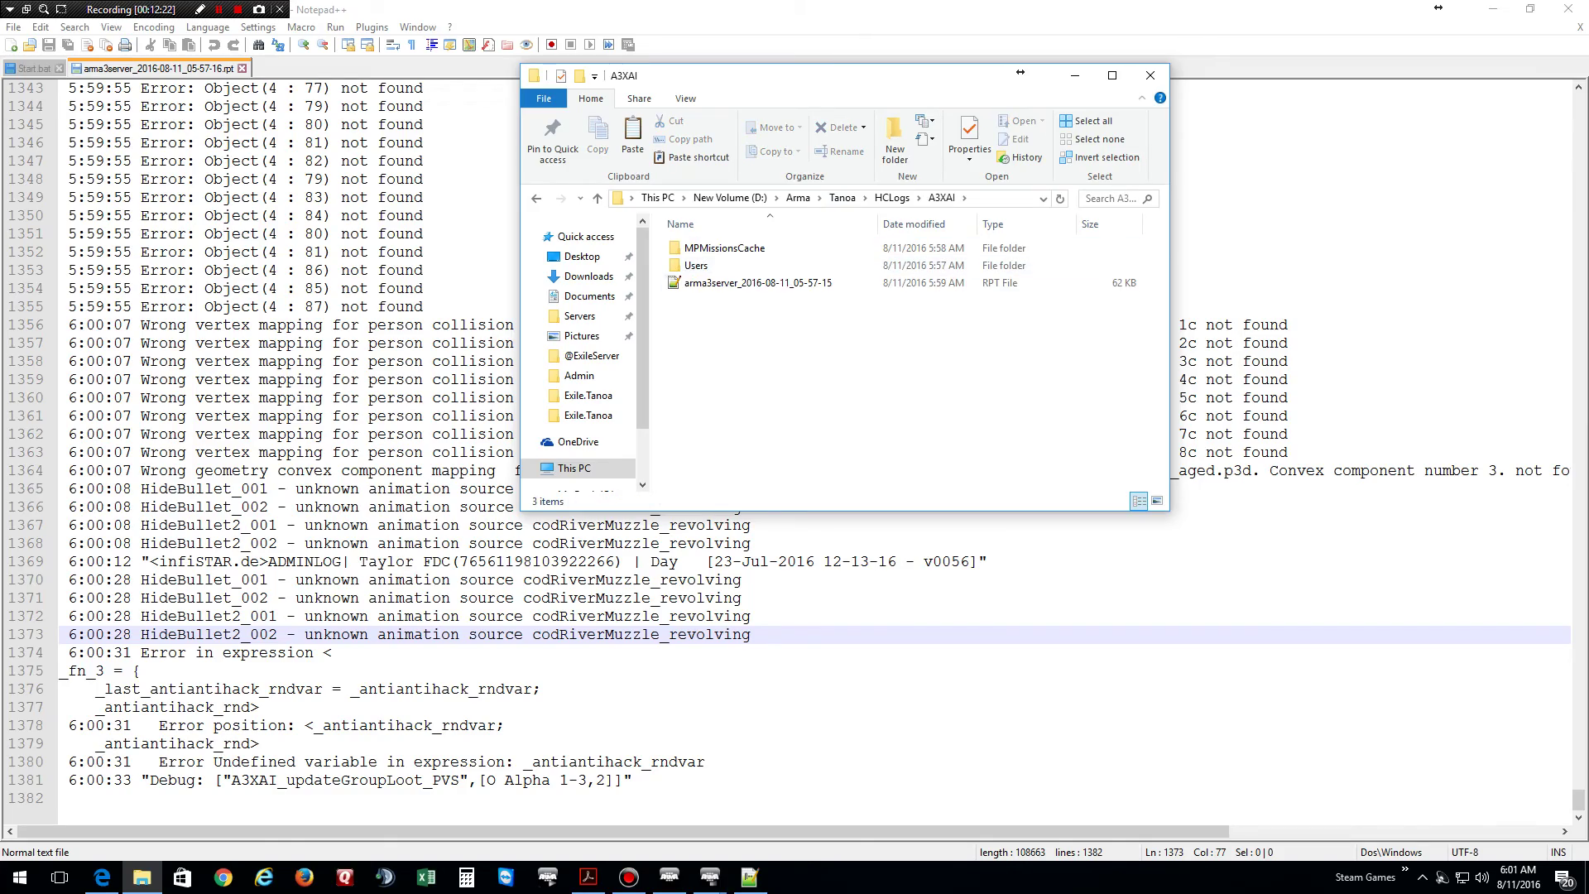
double_click(758, 282)
scroll(796, 447, "up", 10)
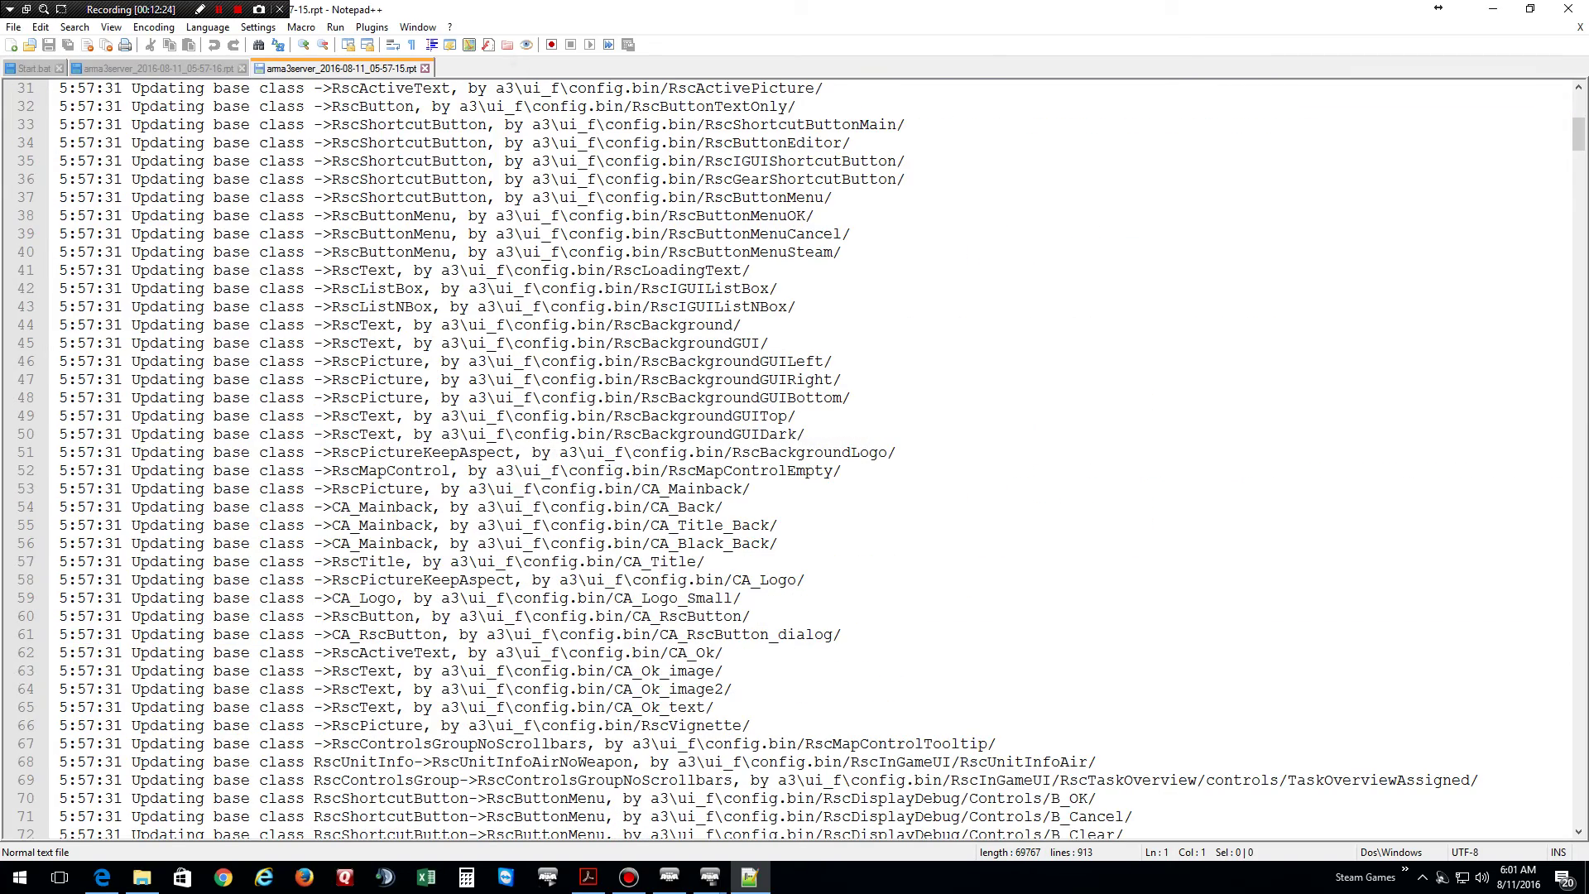
left_click_drag(1579, 134, 1579, 791)
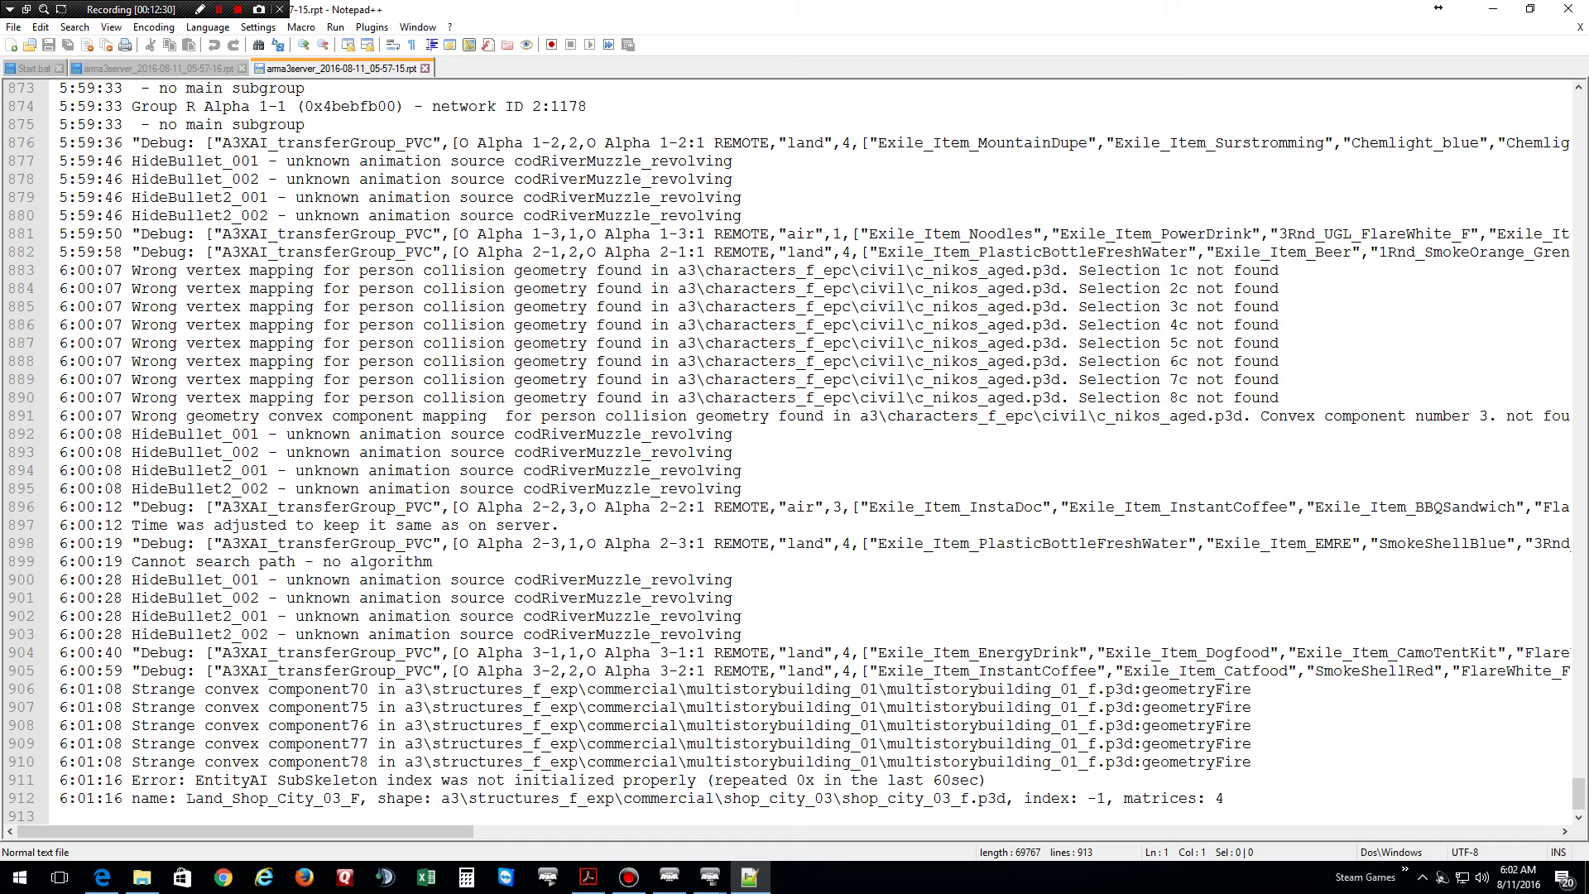
Highlight the A3XAI_transferGroup_PVC entries on lines 896–905, then return to Arma 3
left_click_drag(224, 653, 850, 670)
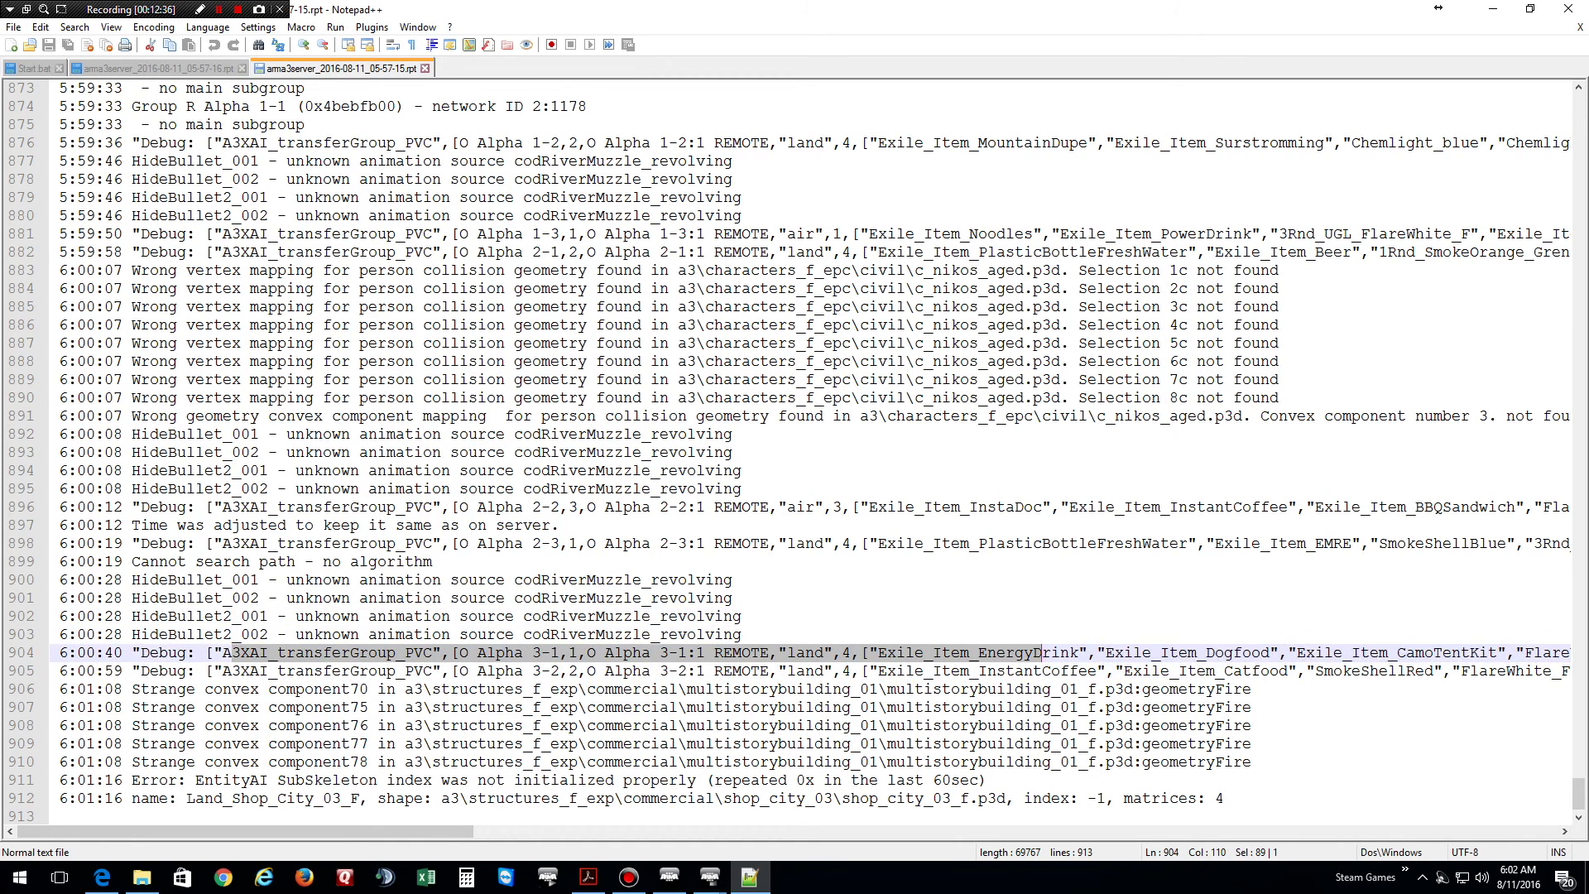
left_click_drag(850, 670, 866, 671)
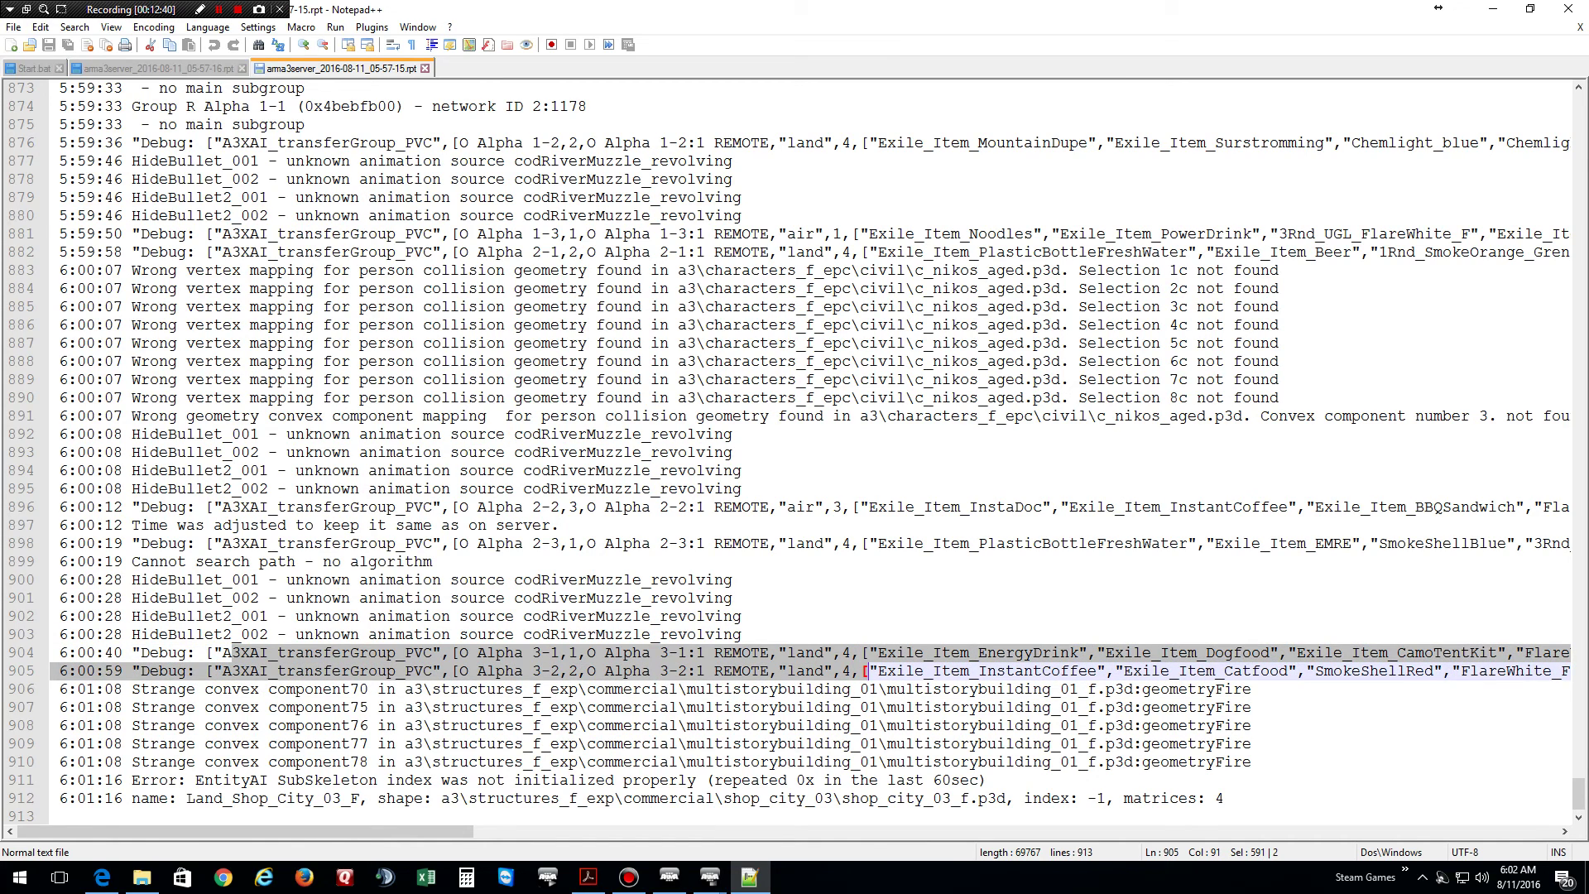
left_click_drag(714, 507, 562, 526)
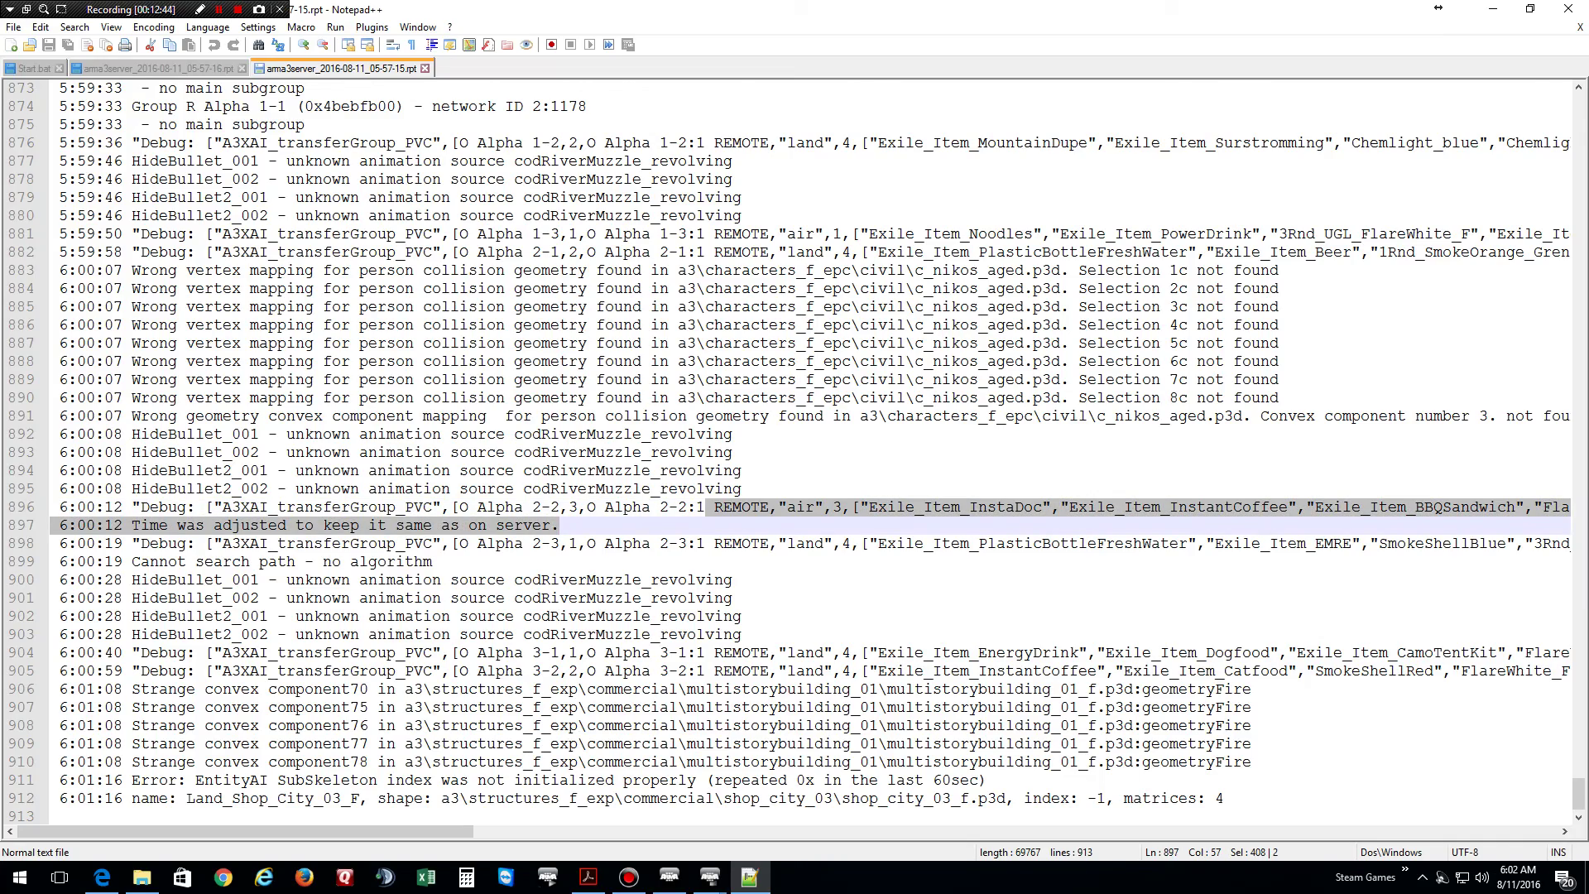
left_click(712, 879)
left_click(658, 794)
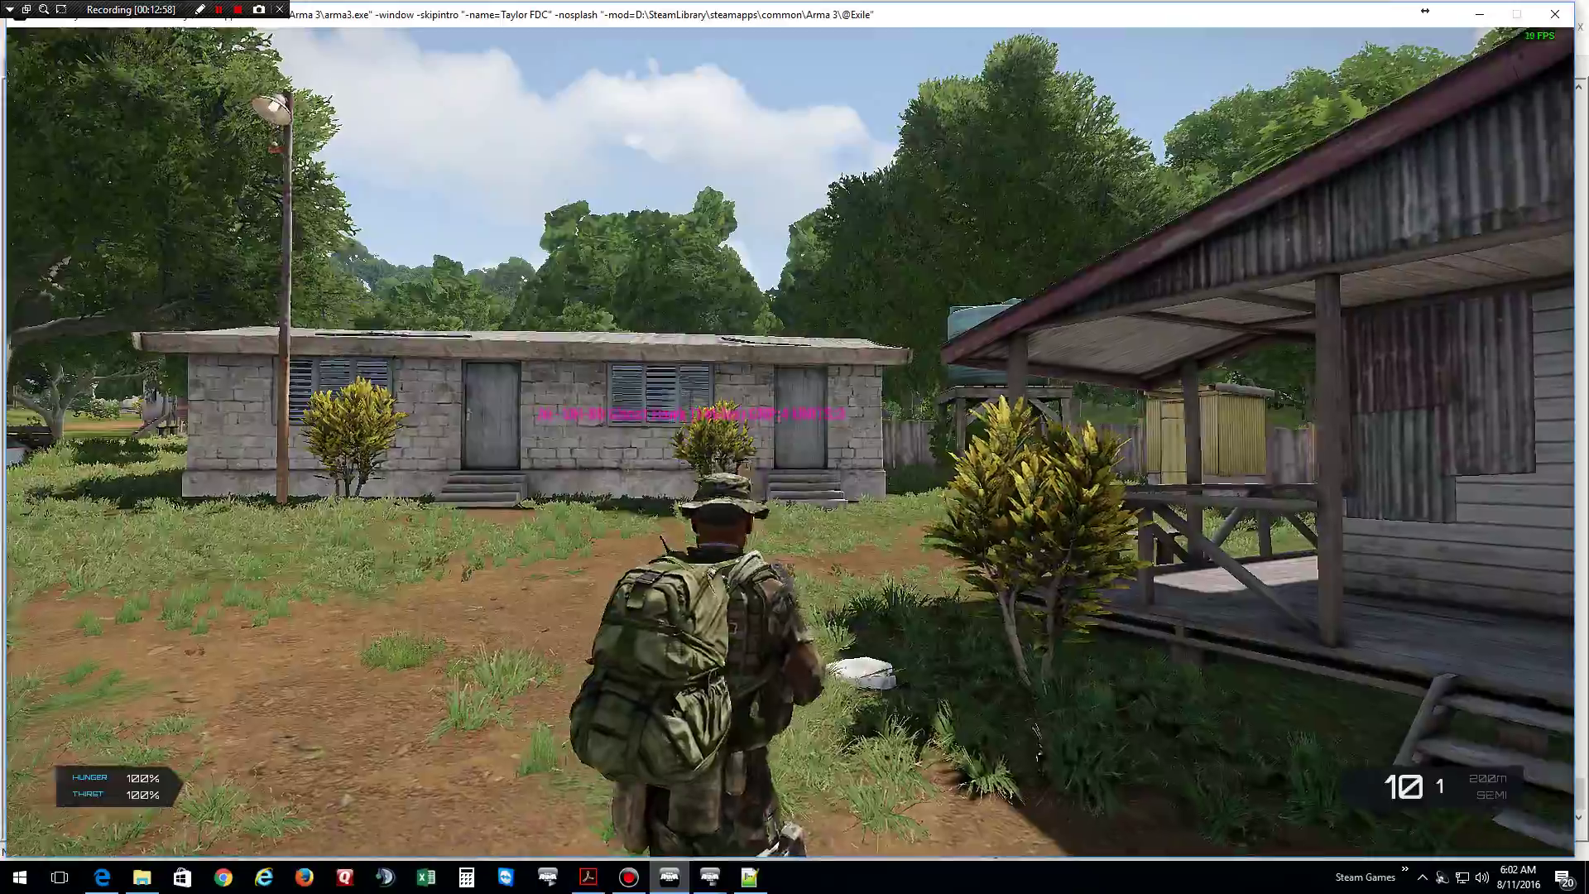
Walk the character past the stone building and water tower toward the tin shacks
key("w")
key("w")
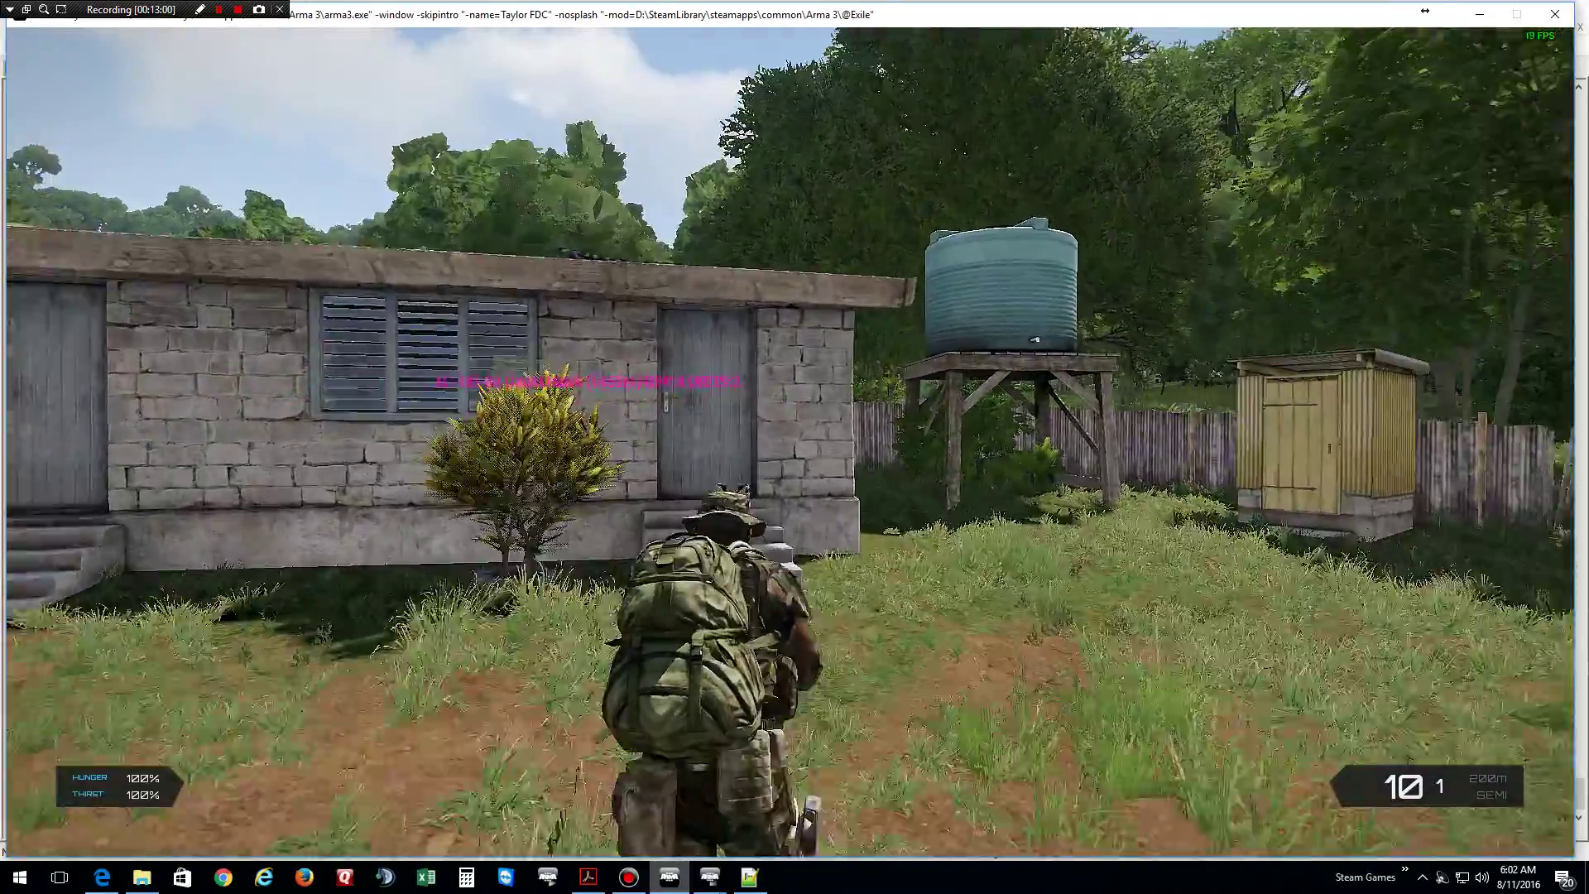
key("w")
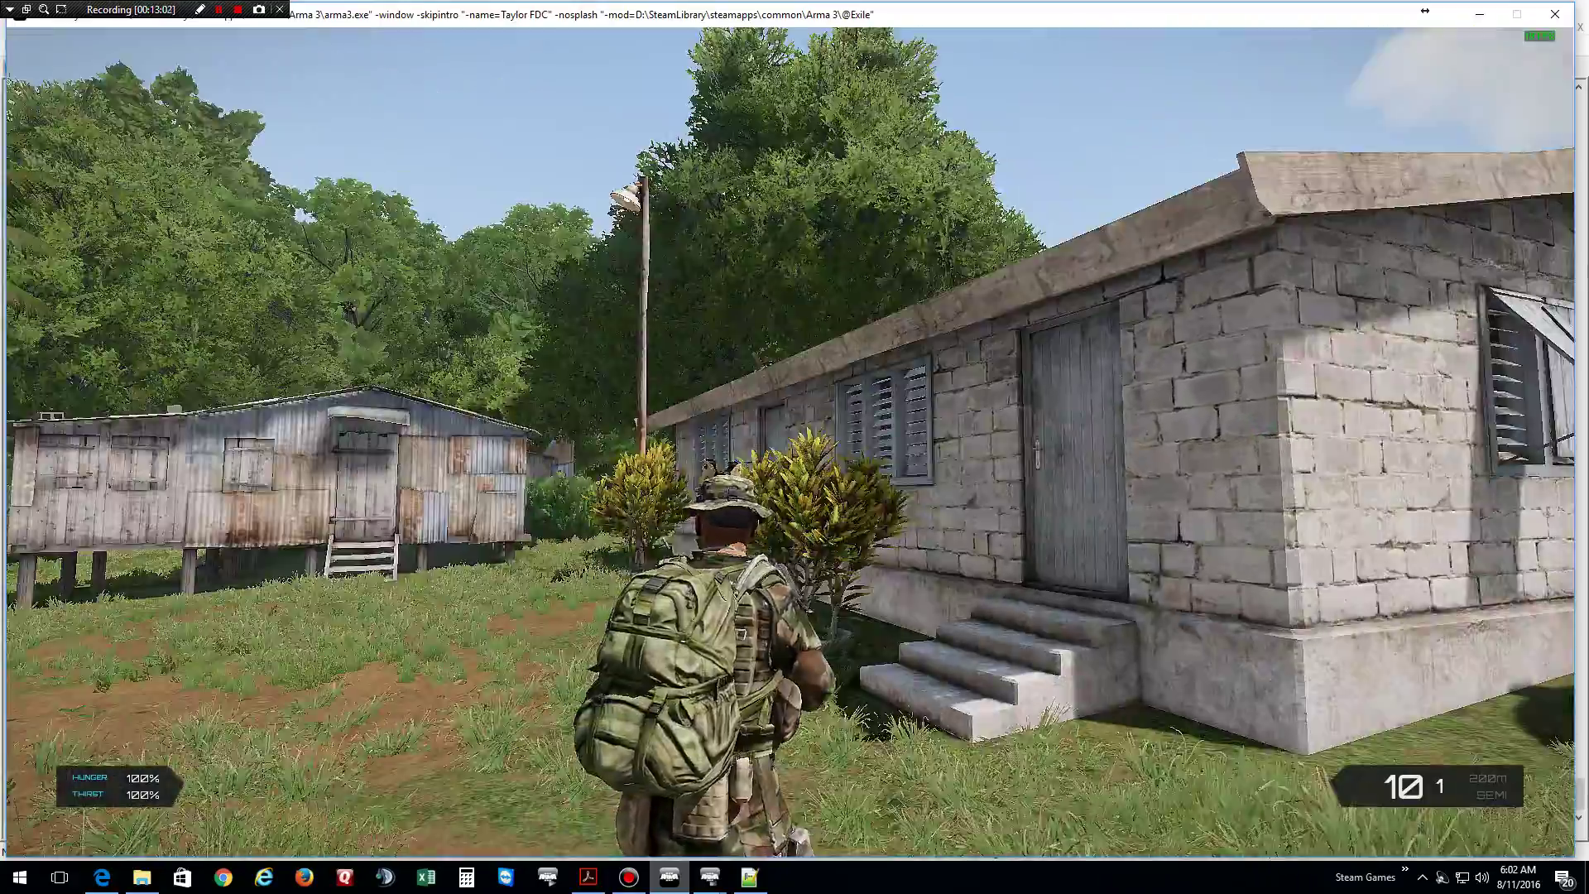
key("w")
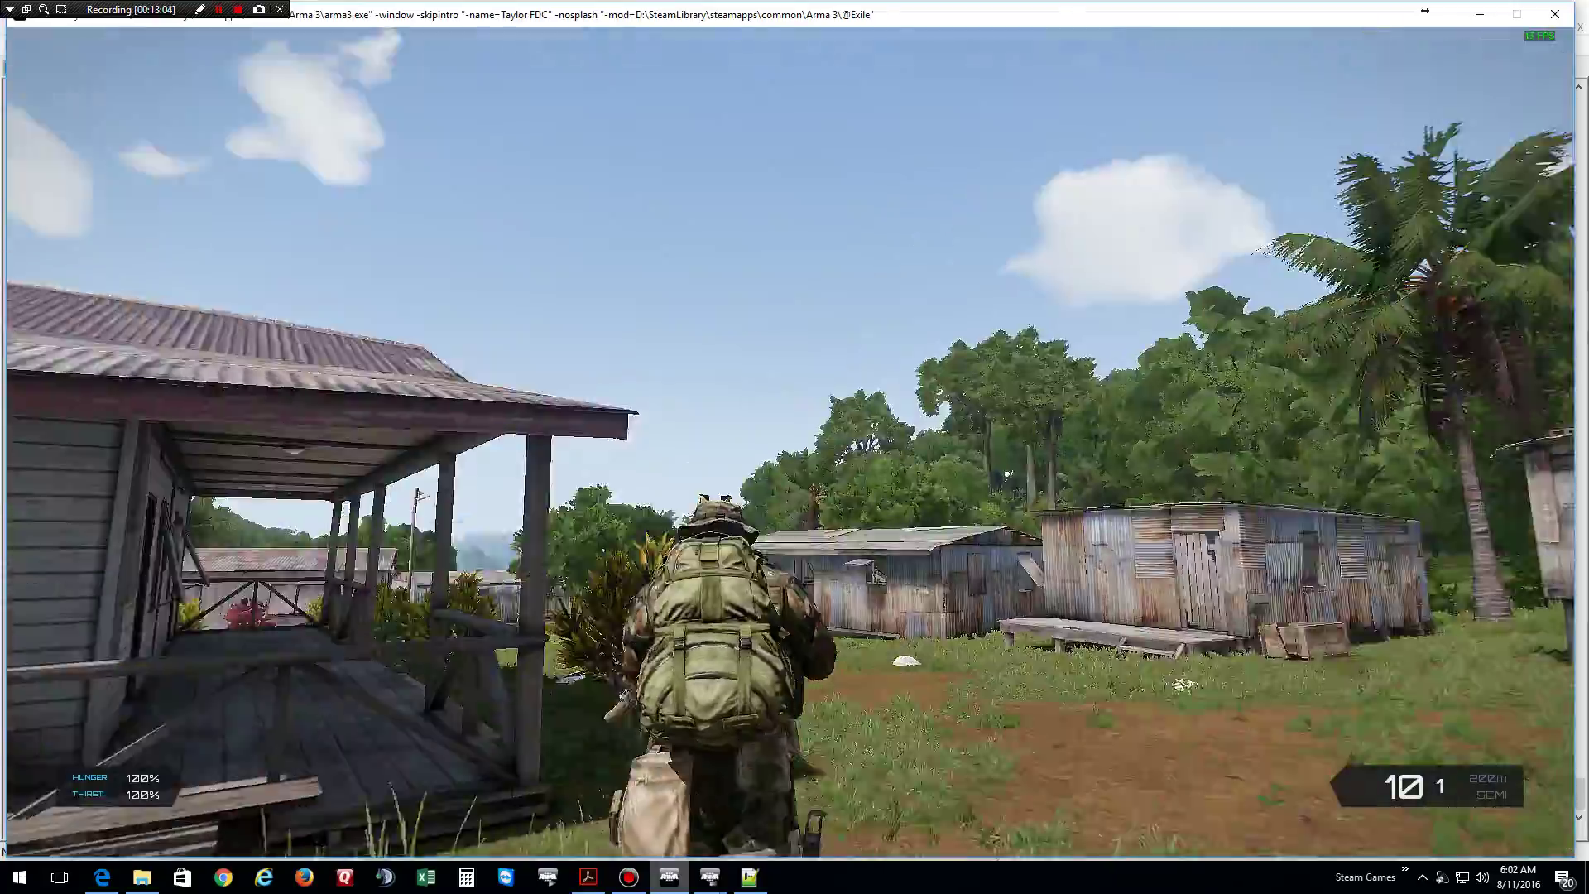
key("w")
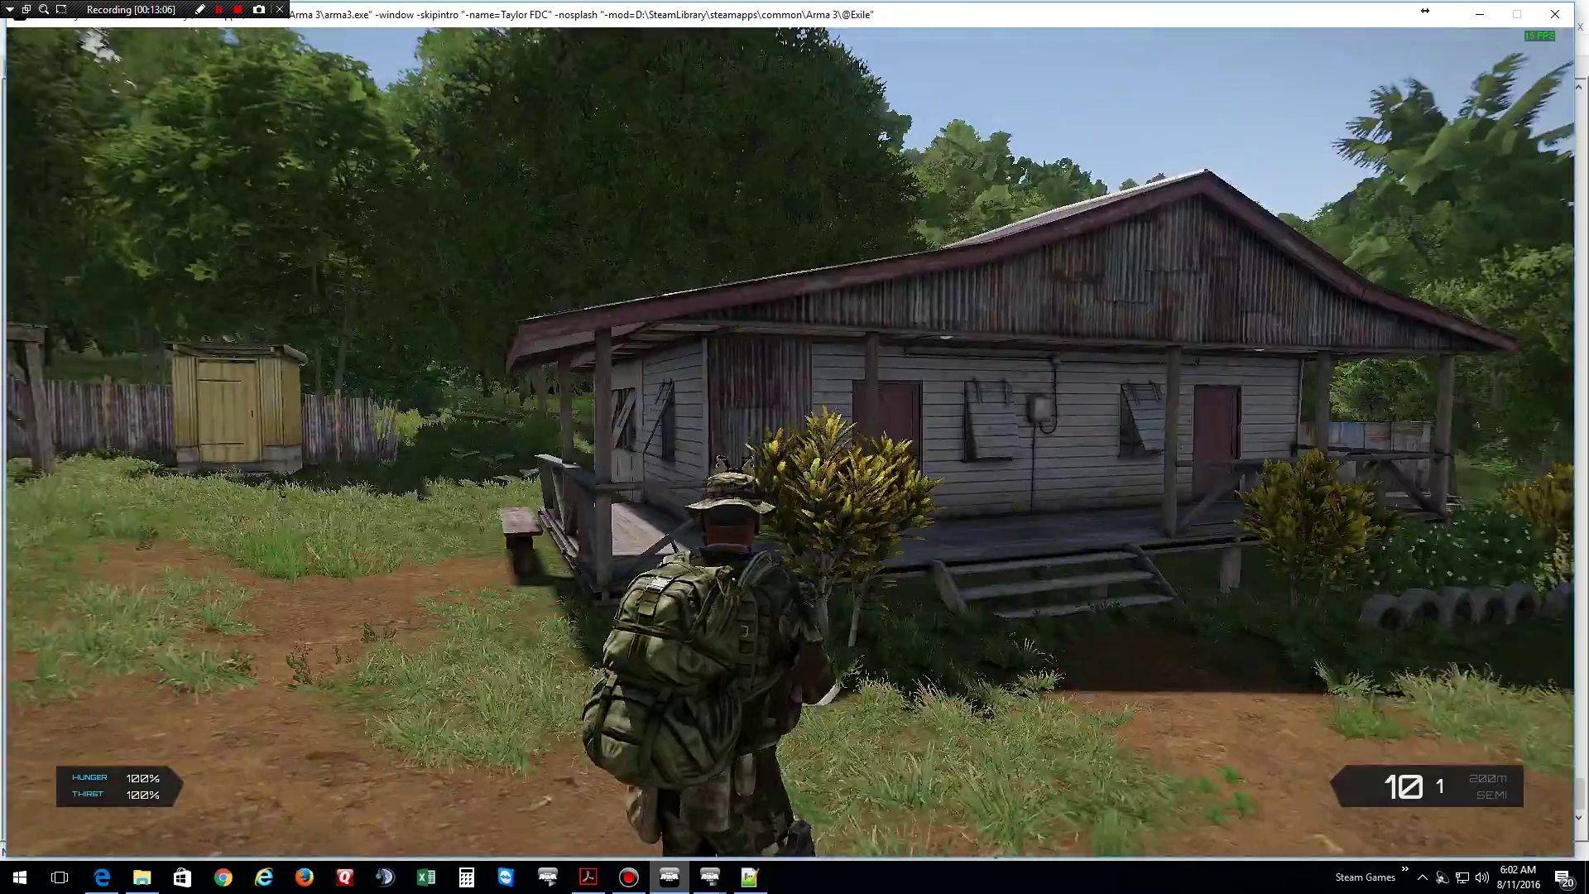
key("w")
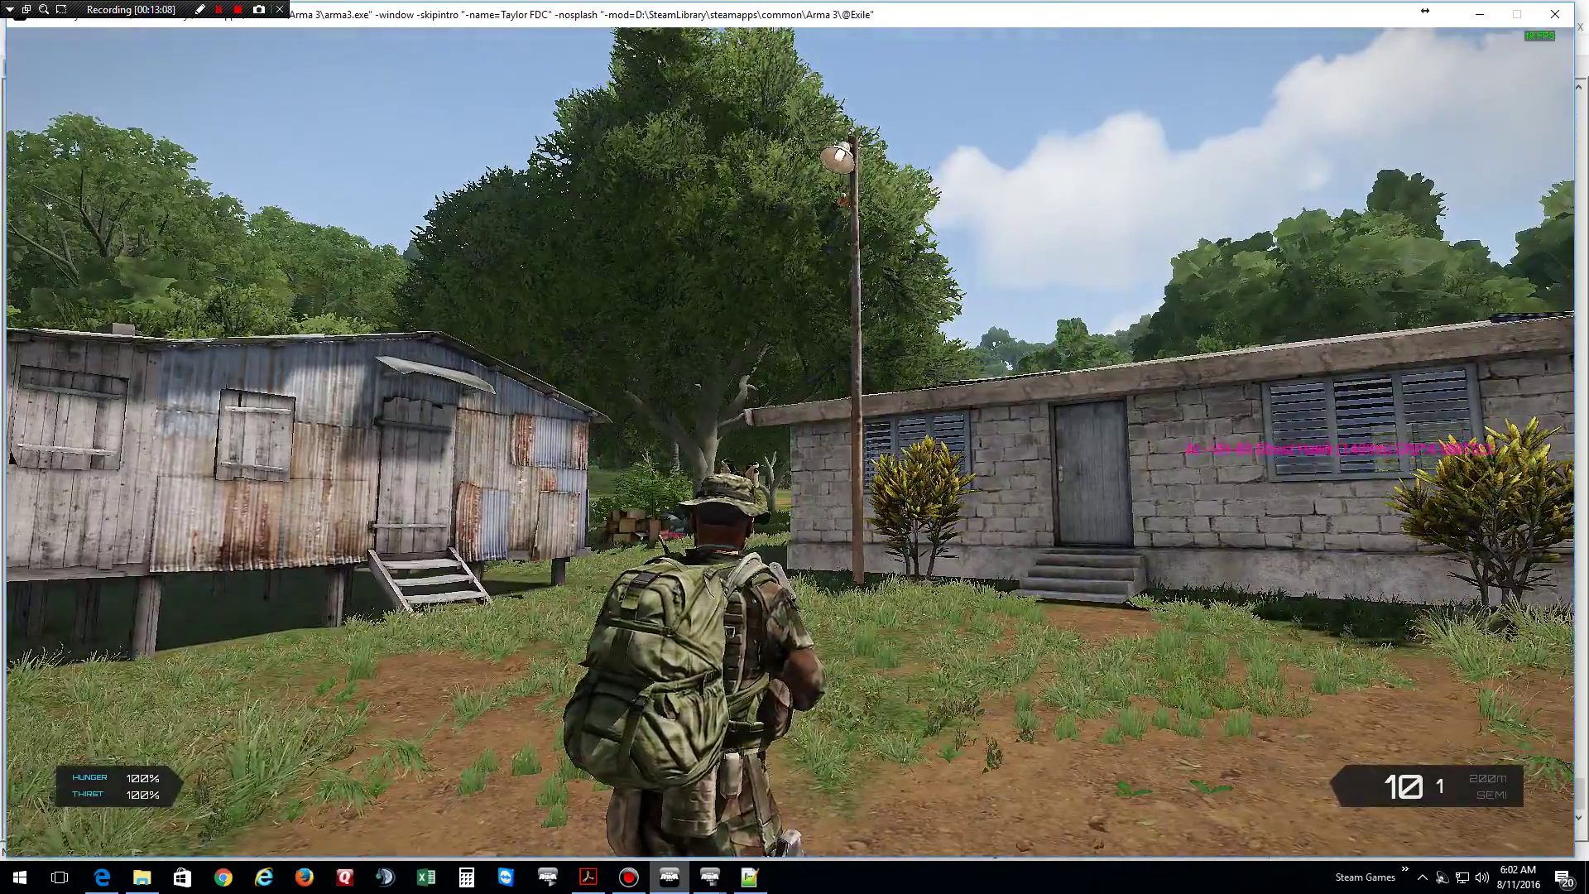